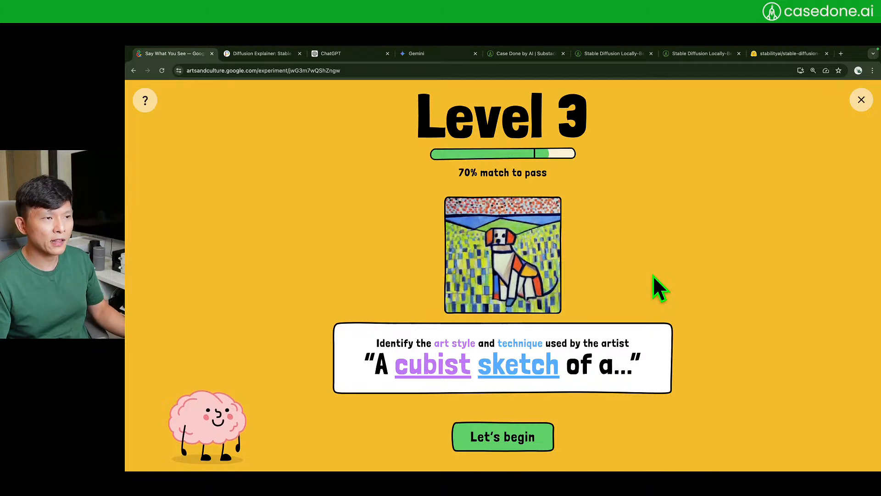
Start Level 3 and submit the caption "Negative image, using black and pink, of a bee" for the first artwork
left_click(479, 440)
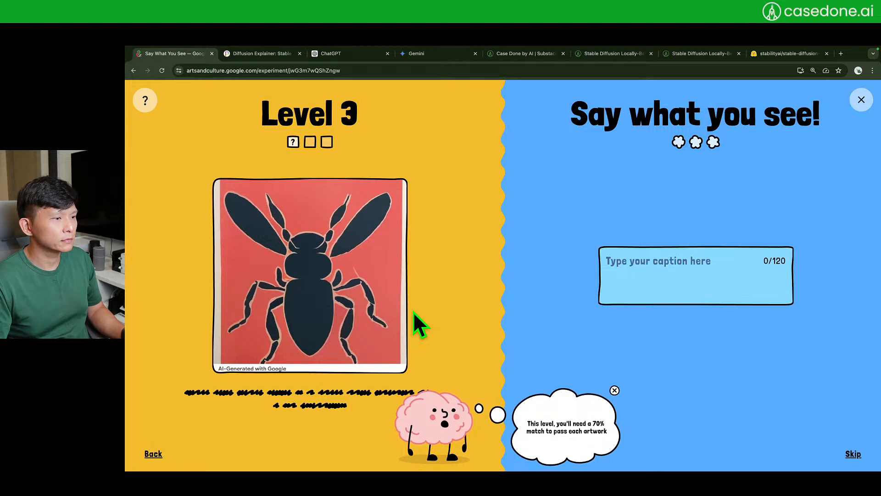
left_click(697, 271)
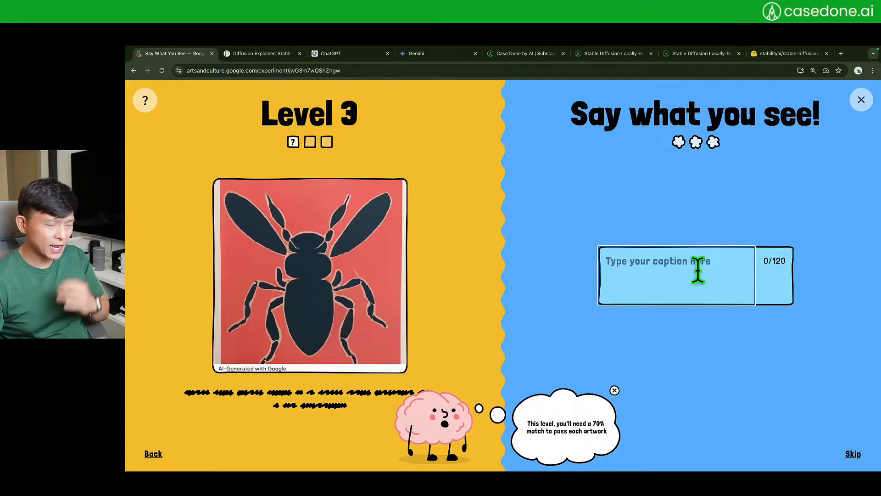
type("Negative i")
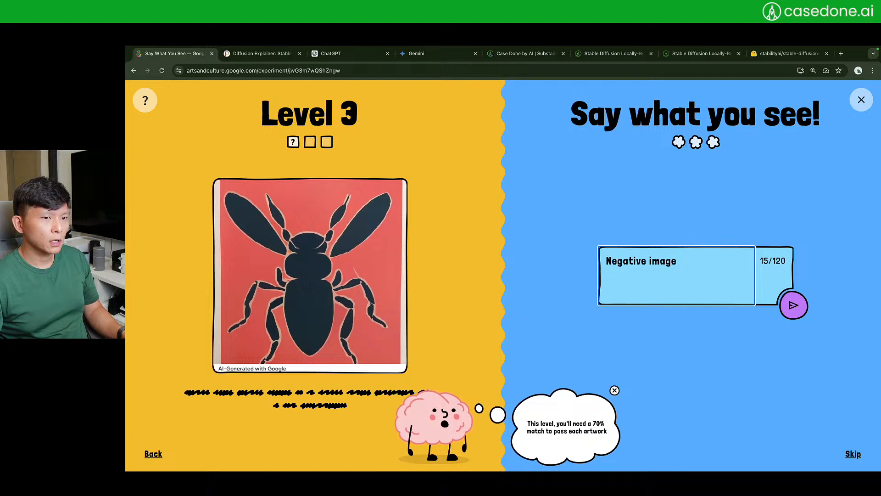
type("mage, using black and")
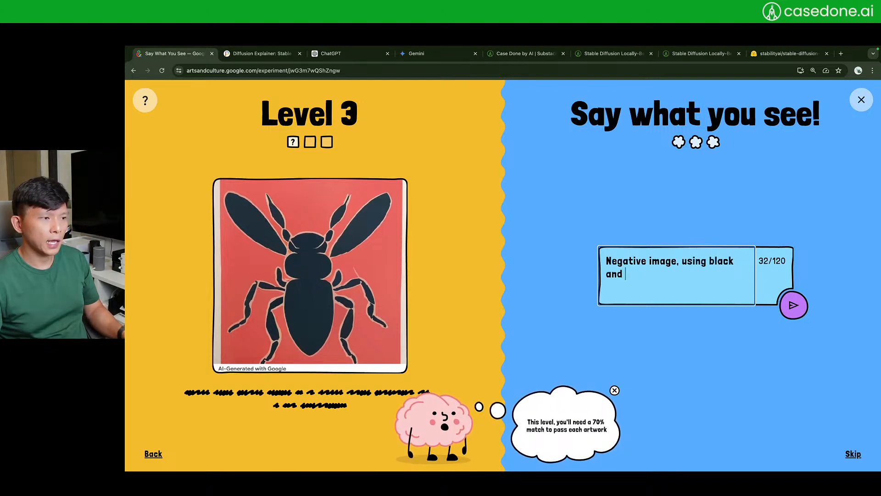
type(" pink, of a")
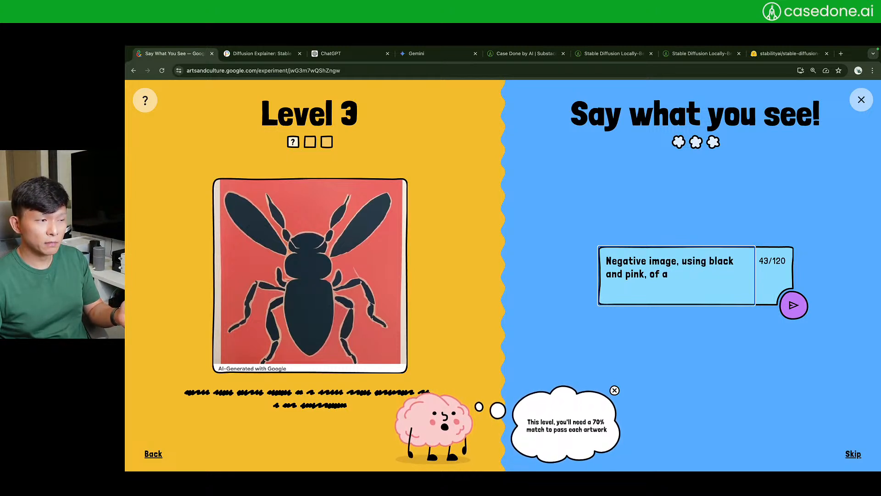
type("bee")
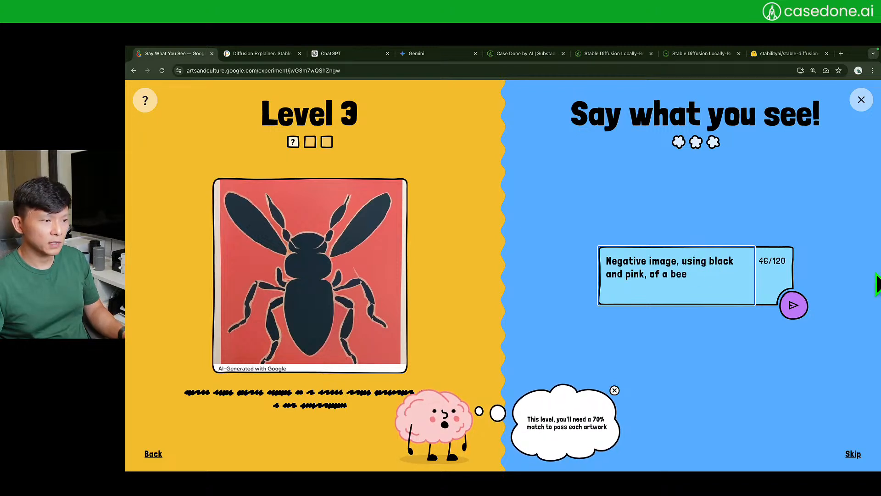
left_click(796, 307)
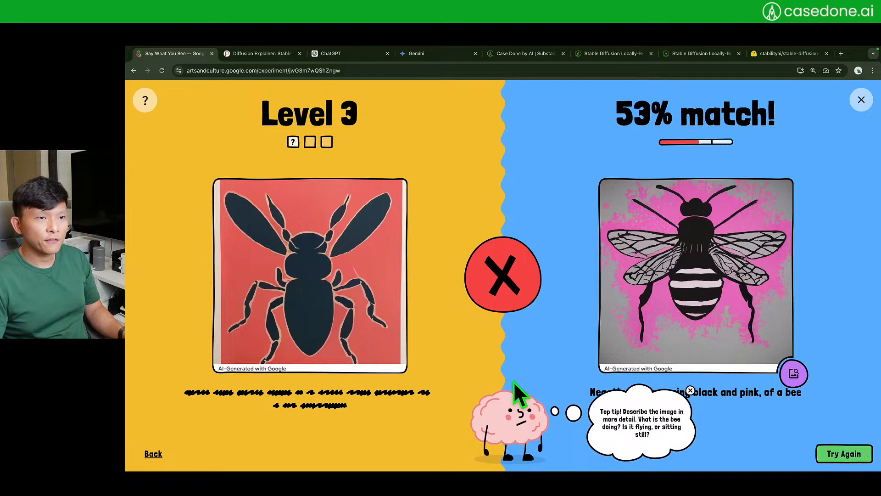
Retry the insect artwork, replacing the caption with "Artistic negative shadowy imprint of a wasp", and submit it
left_click(691, 390)
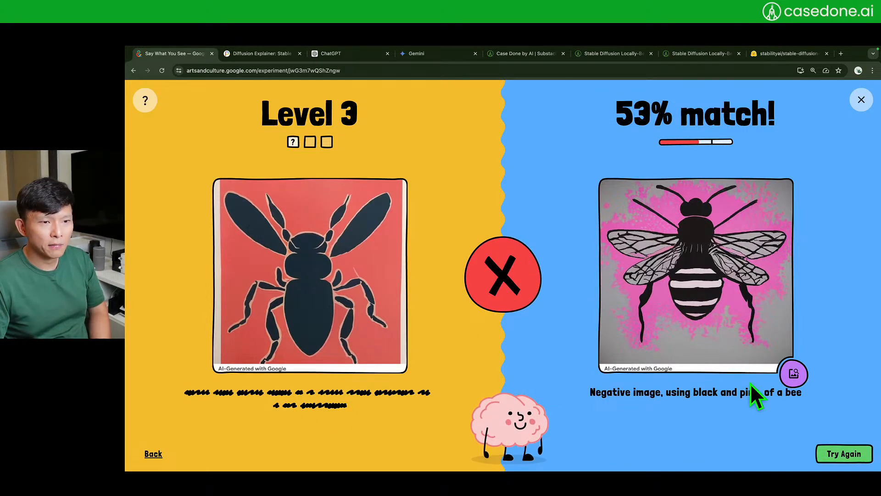
left_click(856, 455)
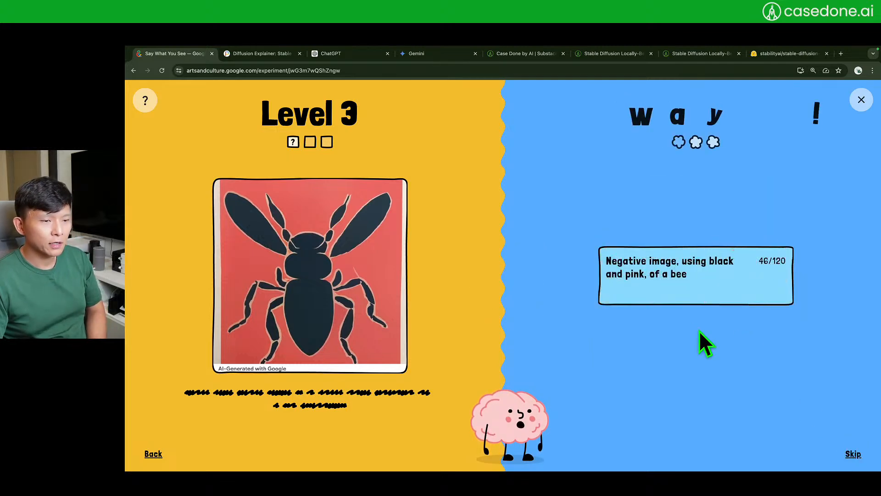
triple_click(712, 280)
left_click(730, 278)
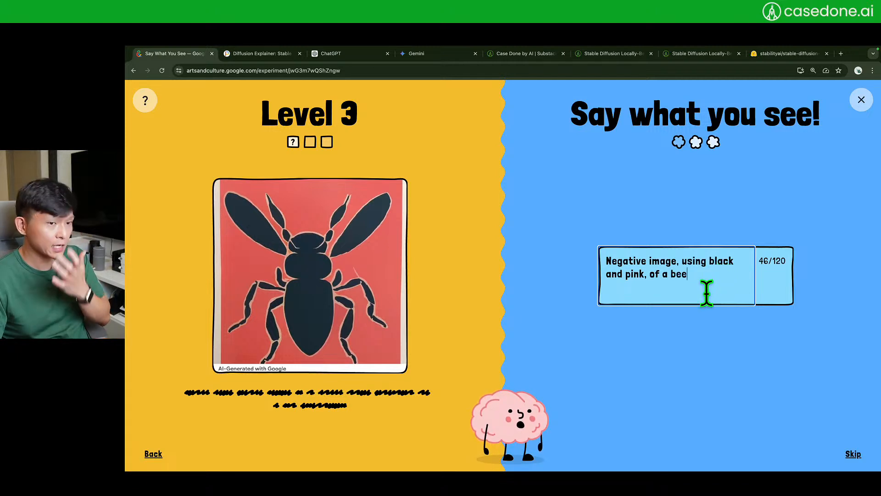
left_click_drag(707, 294, 609, 261)
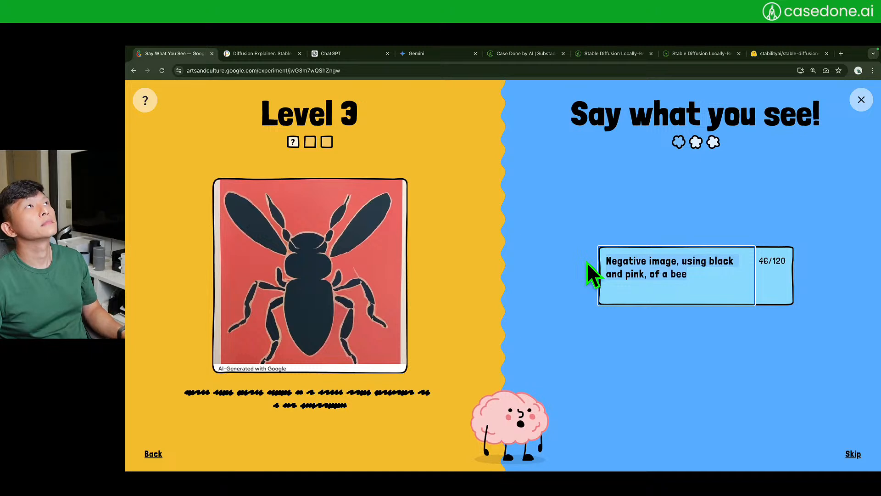
type("I")
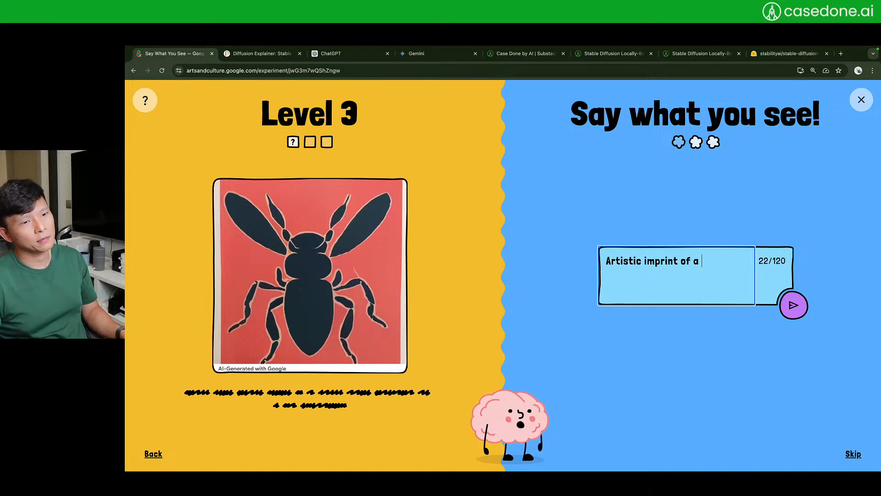
left_click(644, 259)
type("negative shadowy")
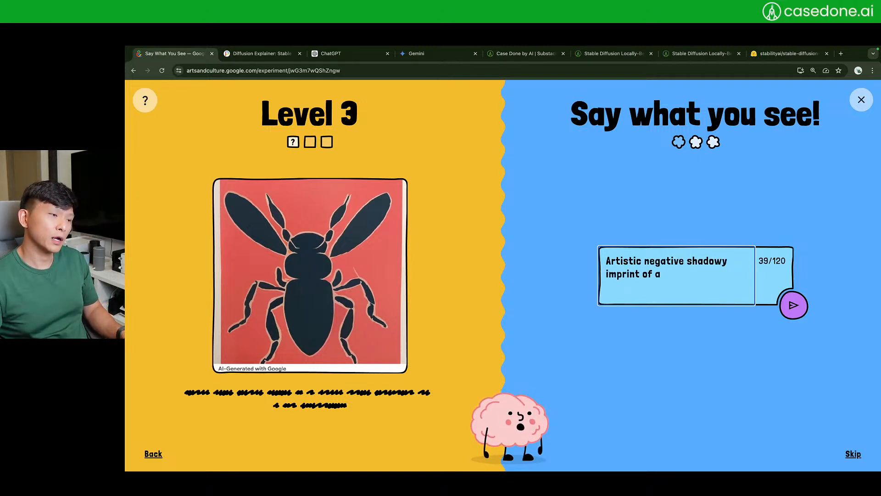
type(" imprint of a wasp")
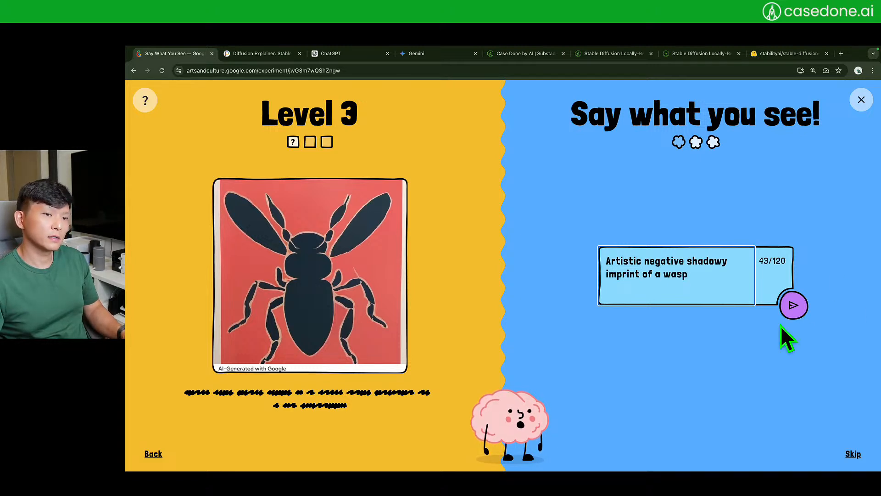
left_click(792, 307)
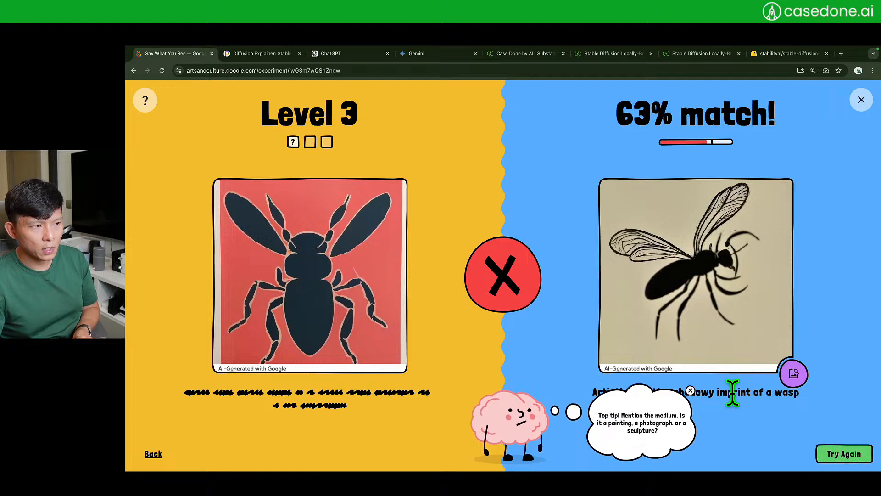
Start another attempt and reword the caption as "An illustration of negative shadowy imprint of a wasp"
left_click(691, 391)
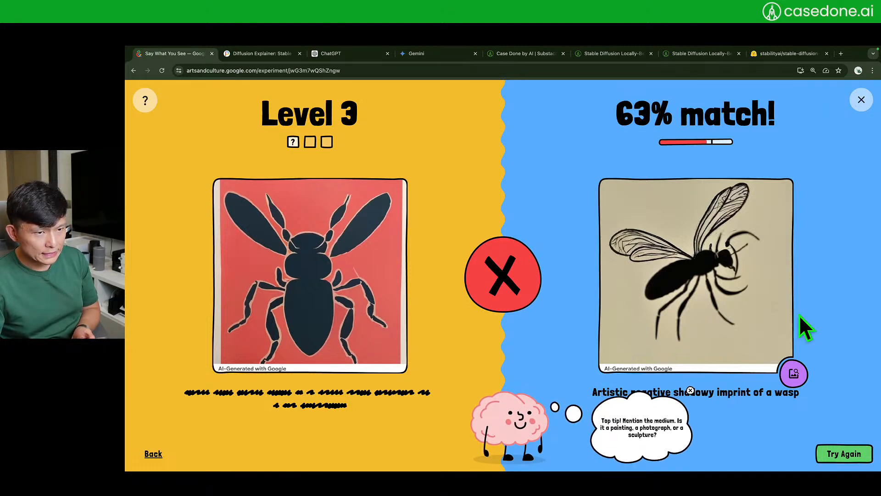
left_click(840, 454)
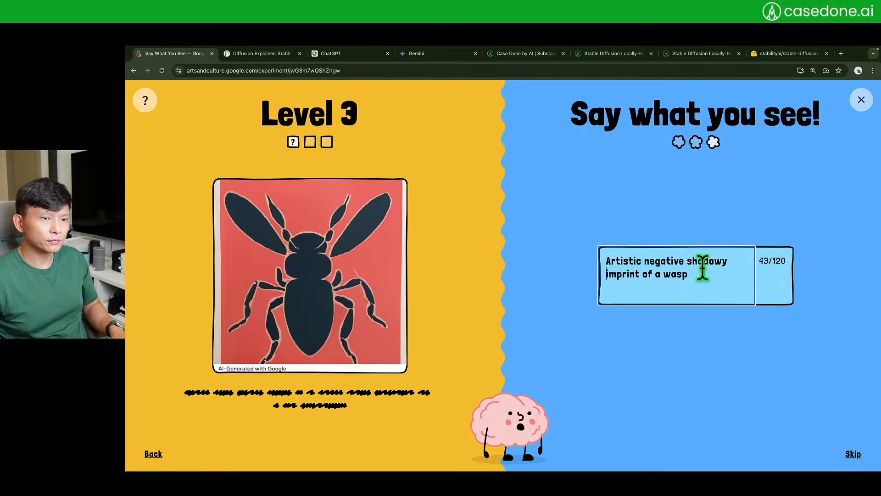
type("An illus")
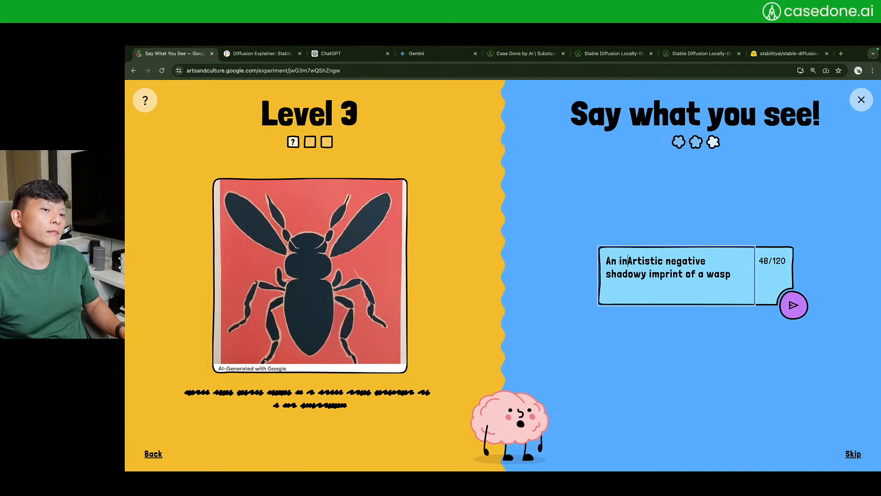
type("tration ")
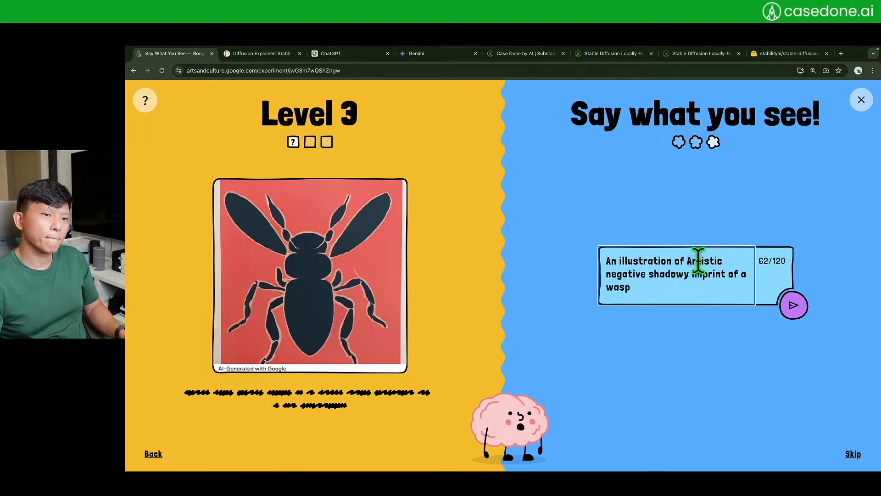
type("of")
key("Delete")
key("Delete")
key("Delete")
key("Delete")
key("Delete")
key("Delete")
key("Delete")
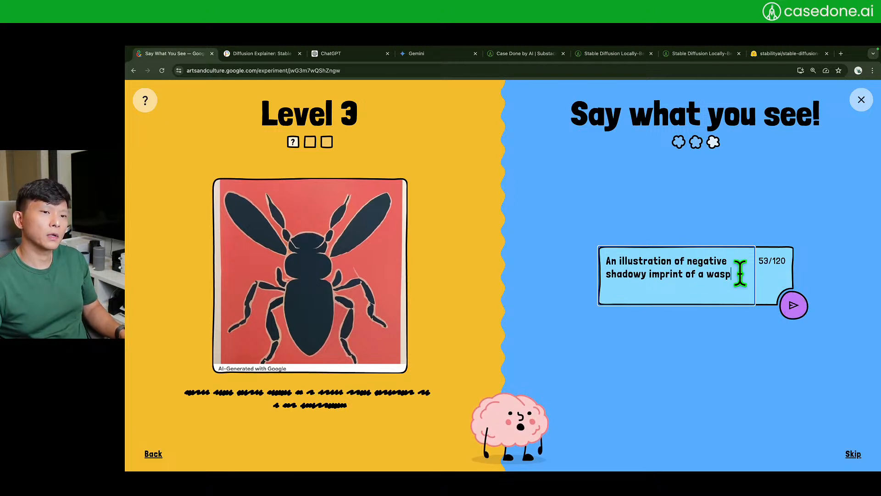
Try to submit the caption with "using black and orange" added at its end, and dismiss the feedback bubble
type("using black and pink")
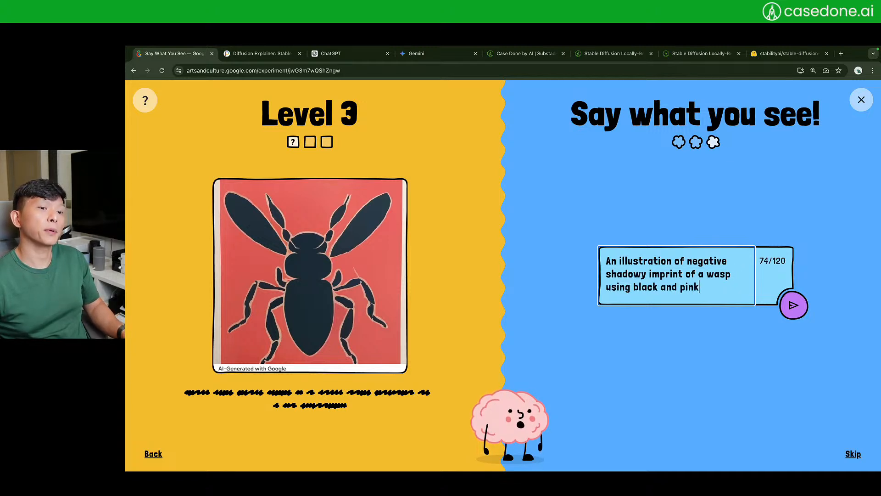
key("BackSpace")
key("BackSpace")
key("BackSpace")
key("BackSpace")
type("ior")
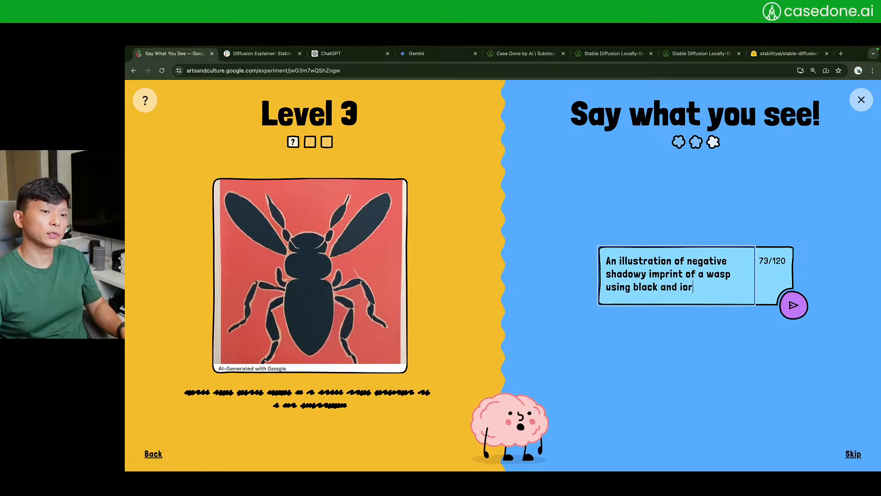
key("BackSpace")
key("BackSpace")
key("BackSpace")
type("orange")
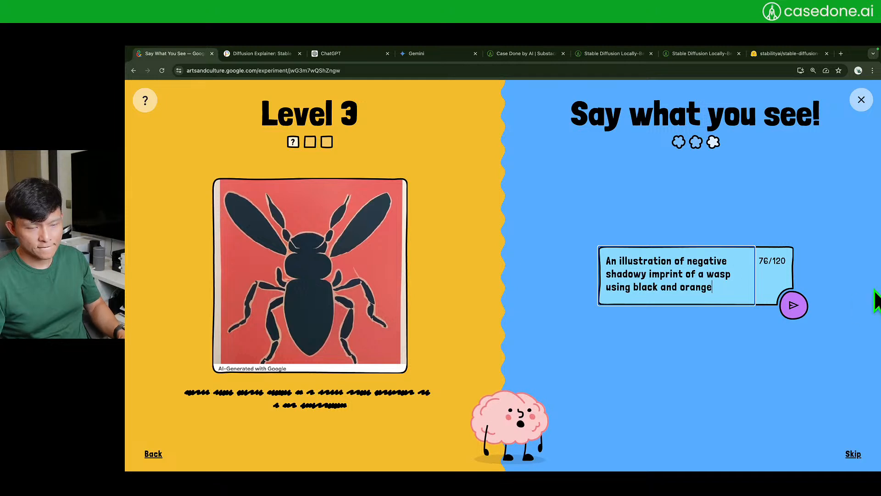
left_click(793, 306)
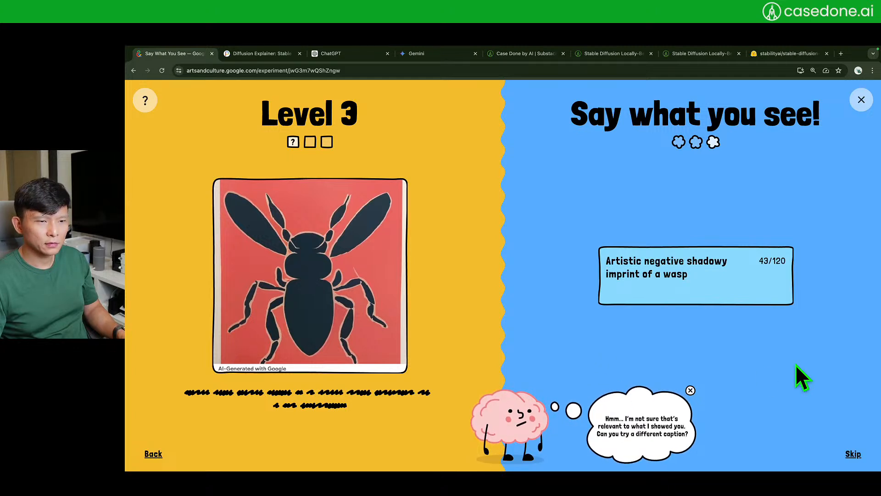
left_click(691, 390)
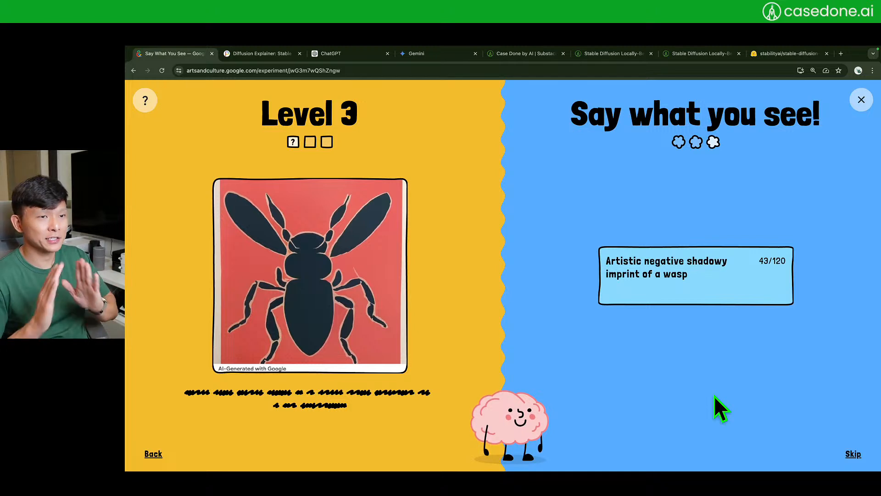
left_click(723, 276)
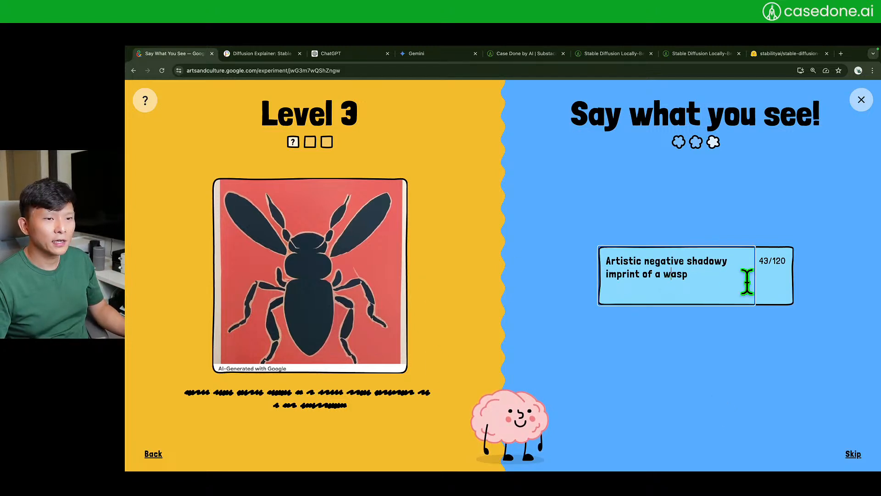
left_click_drag(722, 279, 571, 248)
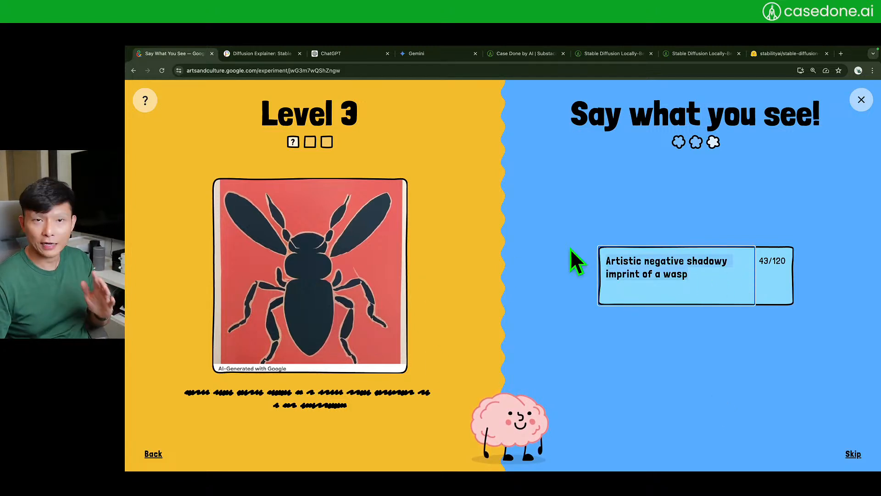
left_click(680, 204)
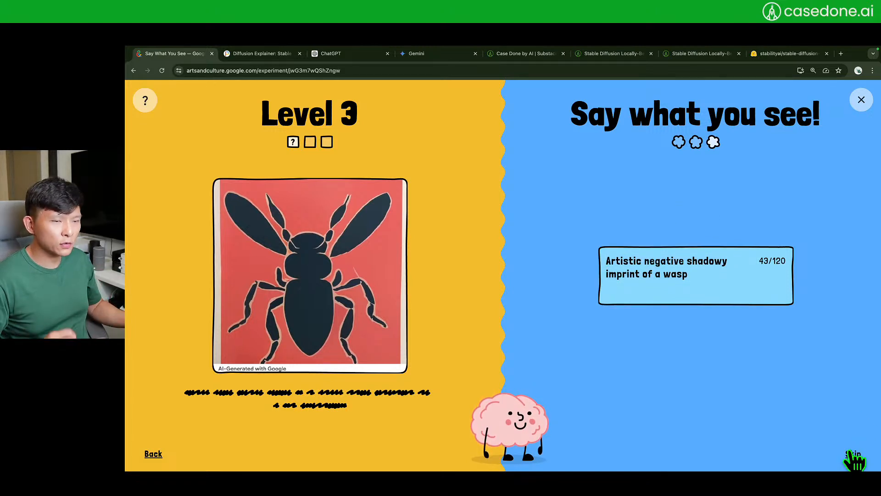
Open the game's help page explaining how Say What You See works
mouse_move(297, 145)
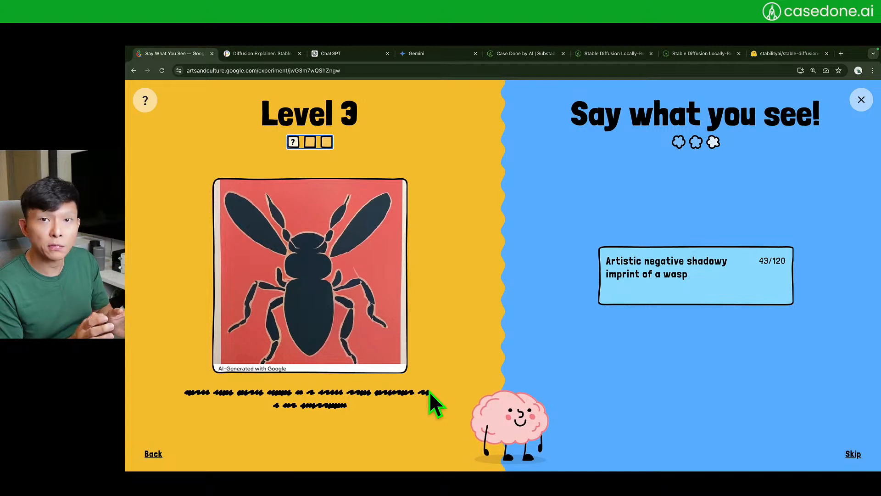
left_click(145, 100)
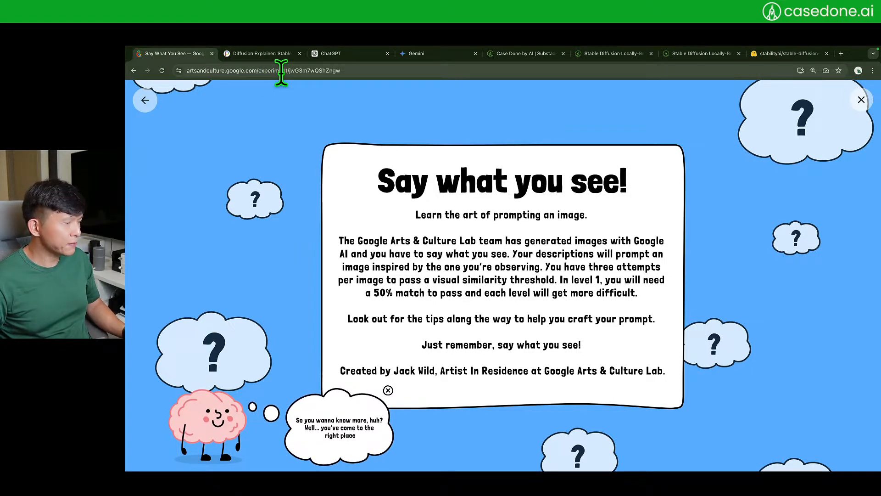
Switch to the full-screen slideshow and advance to the "Understanding Stable Diffusion" slide
key("ctrl+Right")
key("ctrl+Left")
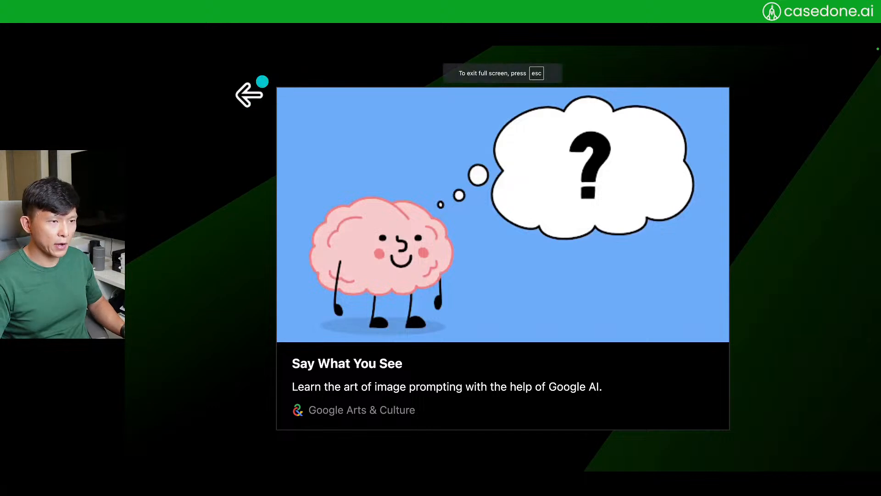
left_click(831, 215)
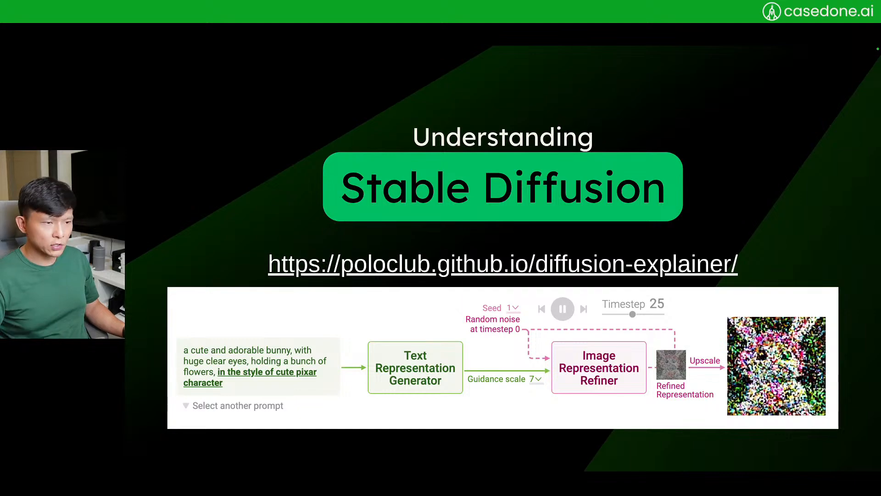
Return to the browser, bring up the Diffusion Explainer page and open its Code link in a new tab
key("ctrl+Right")
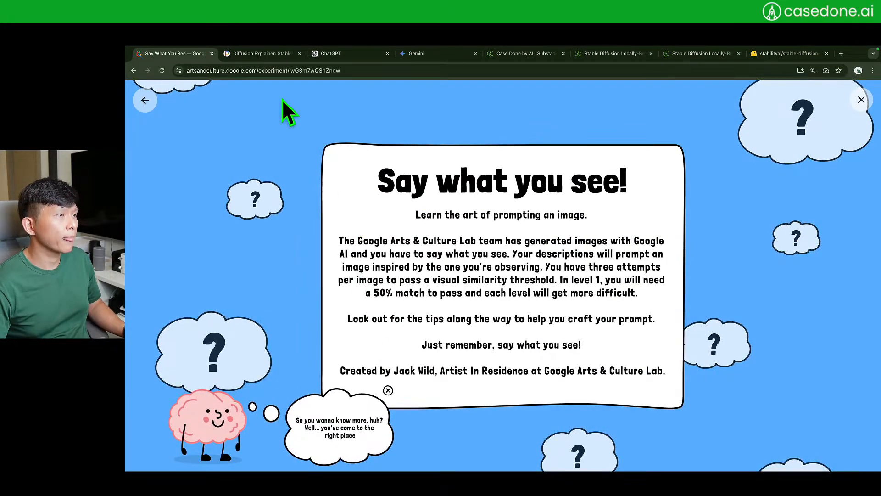
left_click(261, 53)
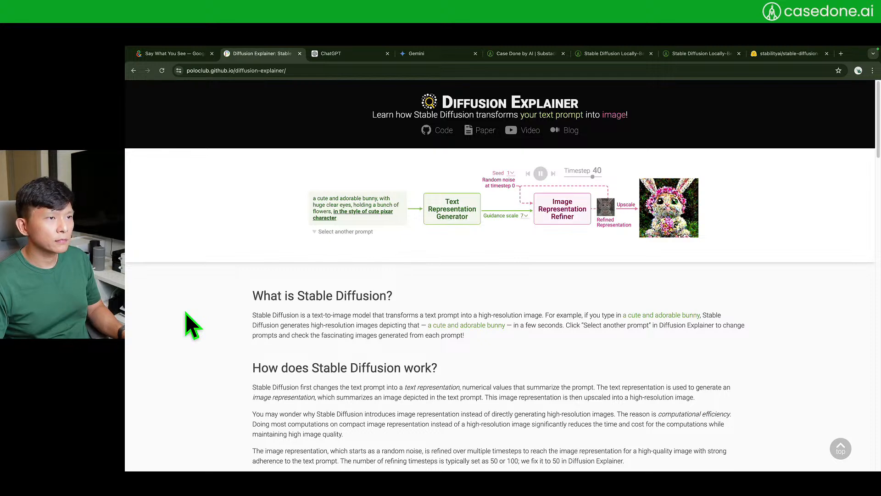
left_click(443, 130, "super")
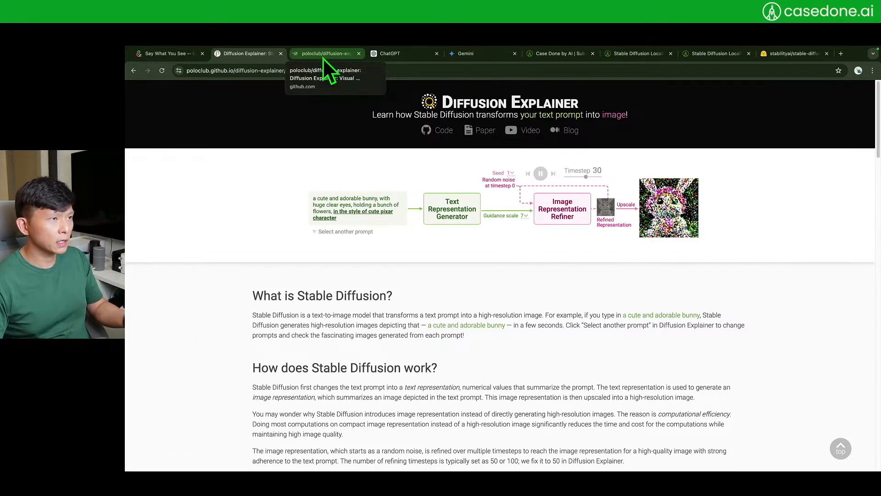
View the diffusion-explainer repository on GitHub and open its owner's page, Polo Club of Data Science
left_click(323, 58)
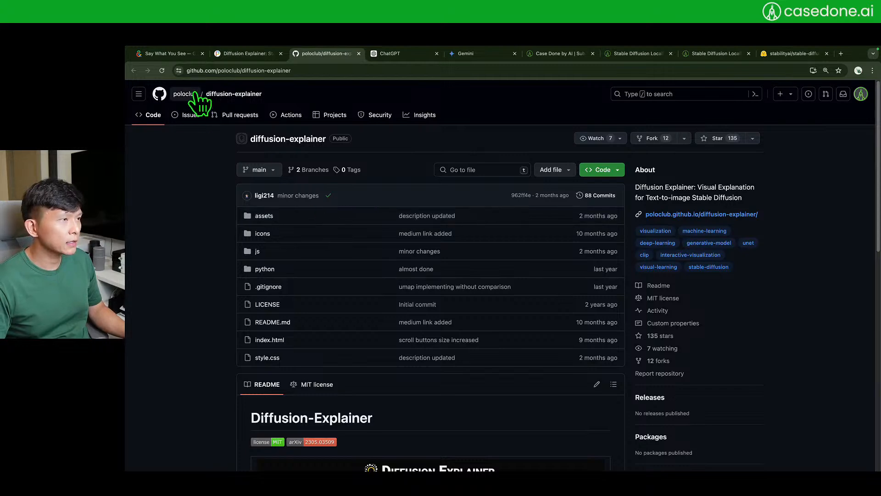
scroll(163, 172, "down", 5)
scroll(163, 172, "up", 5)
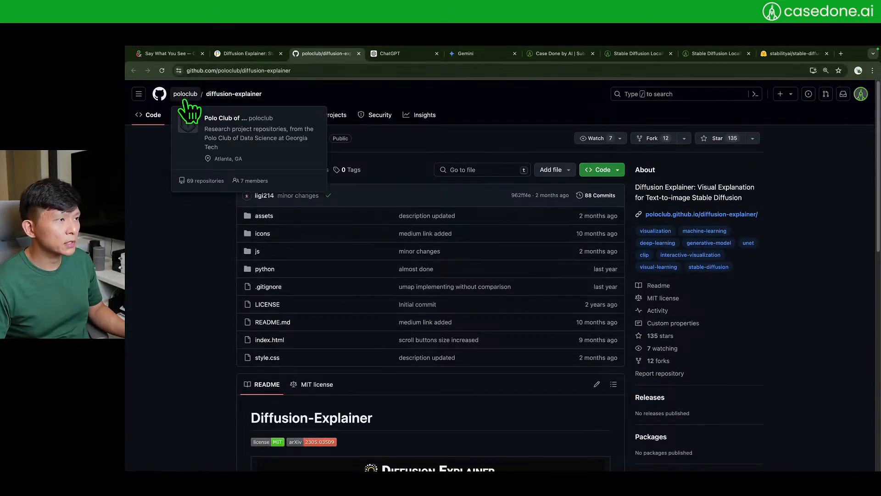
left_click(182, 98)
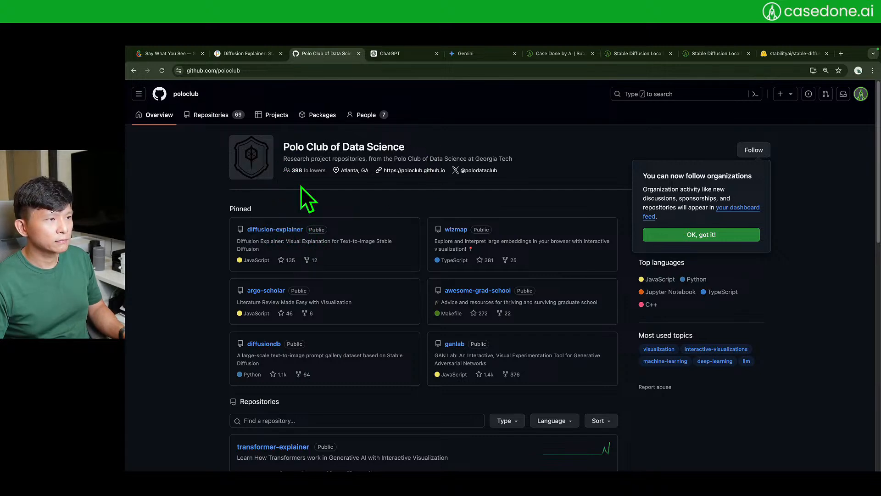
Return to Diffusion Explainer, enlarge the page, and highlight the cute bunny prompt briefly before clearing the selection
left_click(233, 55)
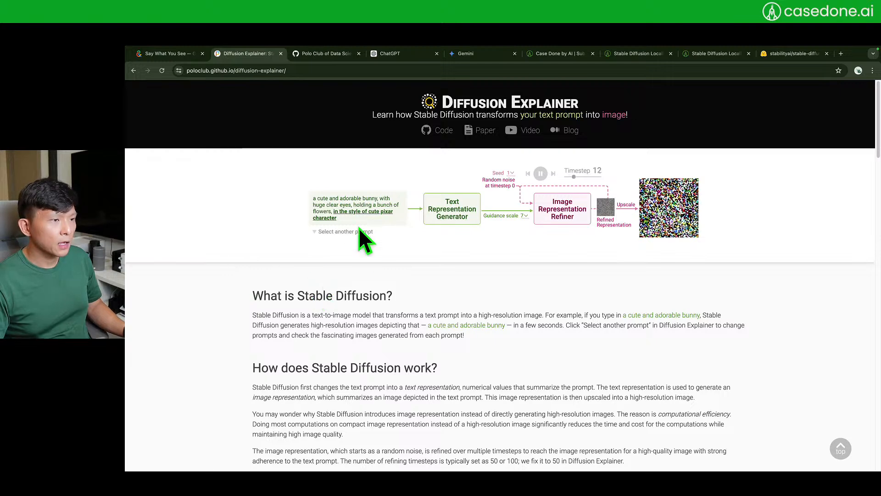
key("ctrl+plus")
key("ctrl+plus")
key("ctrl+plus")
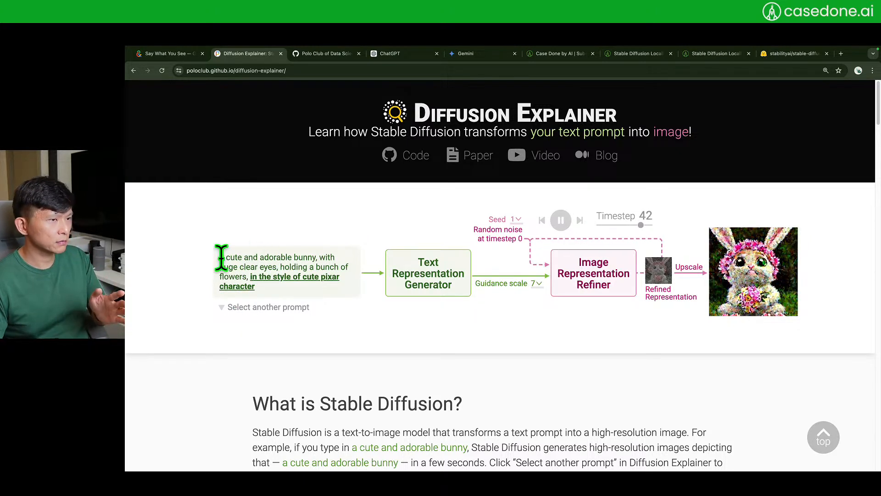
left_click_drag(220, 257, 261, 287)
left_click(187, 284)
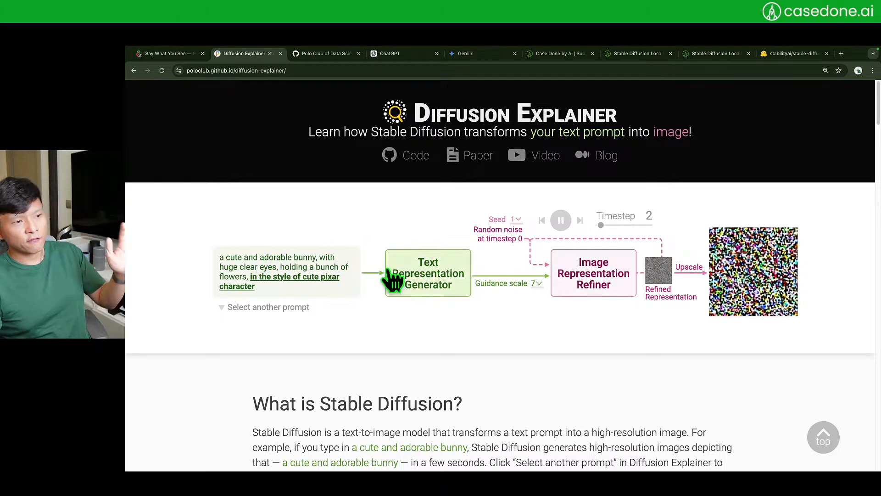
Expand the Text Representation Generator to examine its tokenizer and text encoder, and collapse it again, twice
left_click(447, 294)
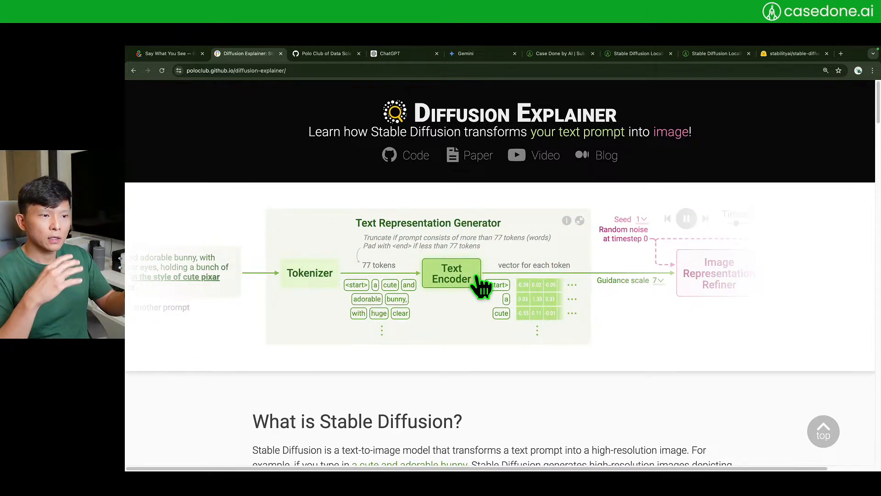
left_click(579, 221)
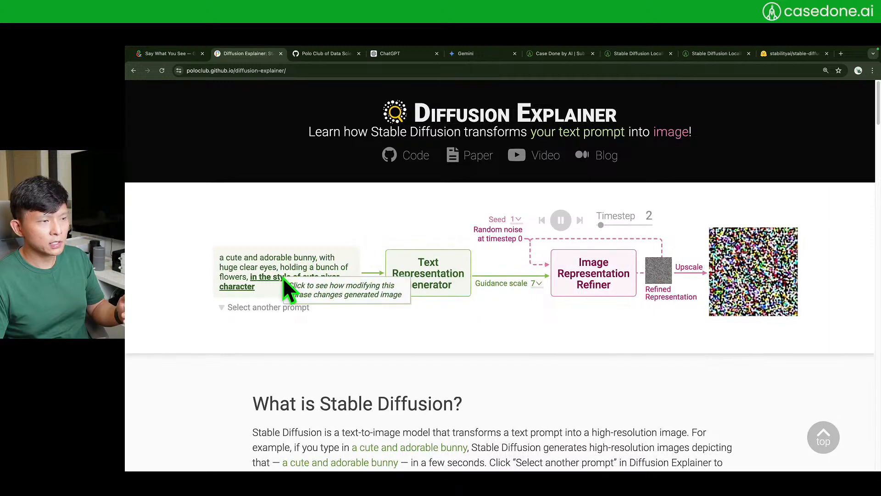
left_click(429, 284)
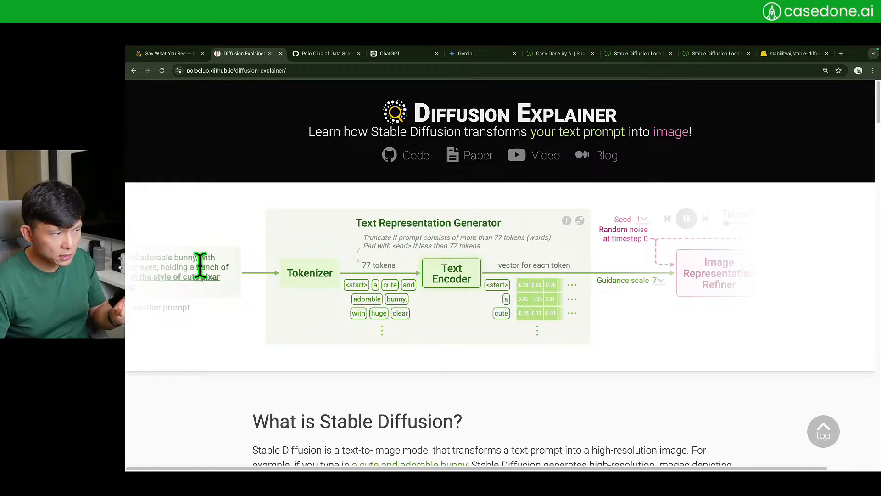
left_click(580, 221)
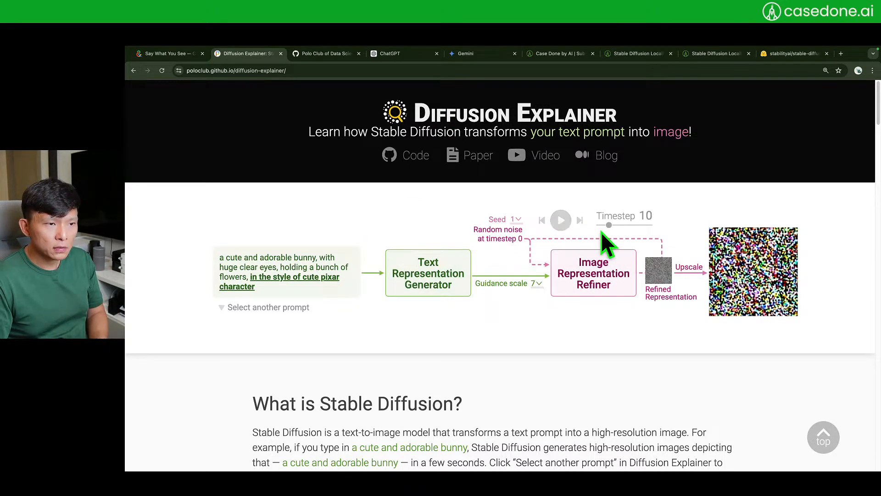
Set the timestep to 1 and expand the Image Representation Refiner at 175% page zoom
left_click_drag(609, 224, 596, 230)
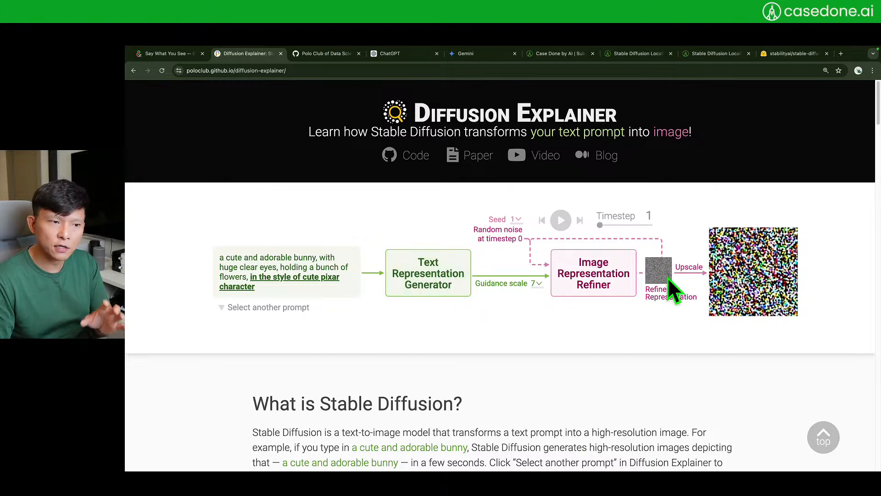
left_click(600, 279)
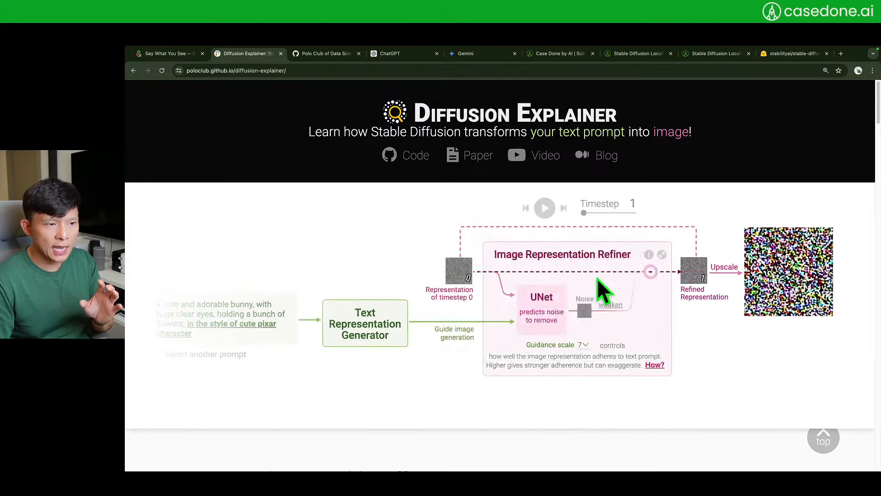
key("super+plus")
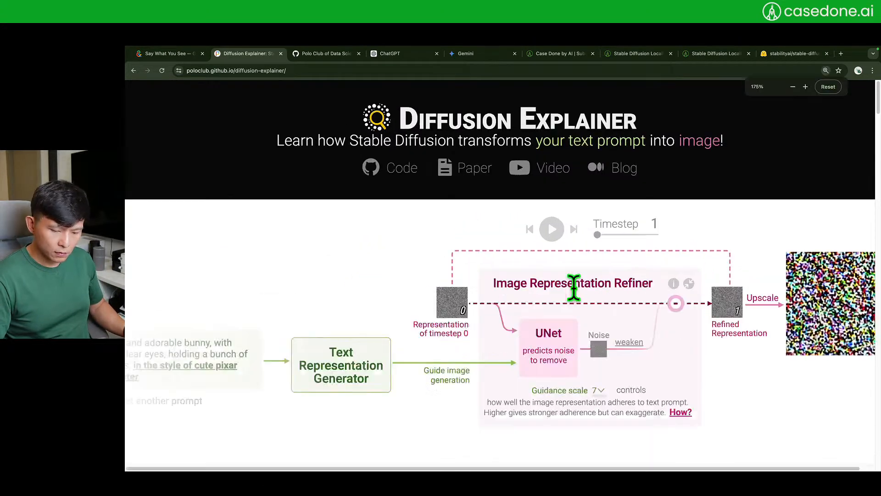
scroll(565, 291, "down", 1)
scroll(566, 291, "right", 1)
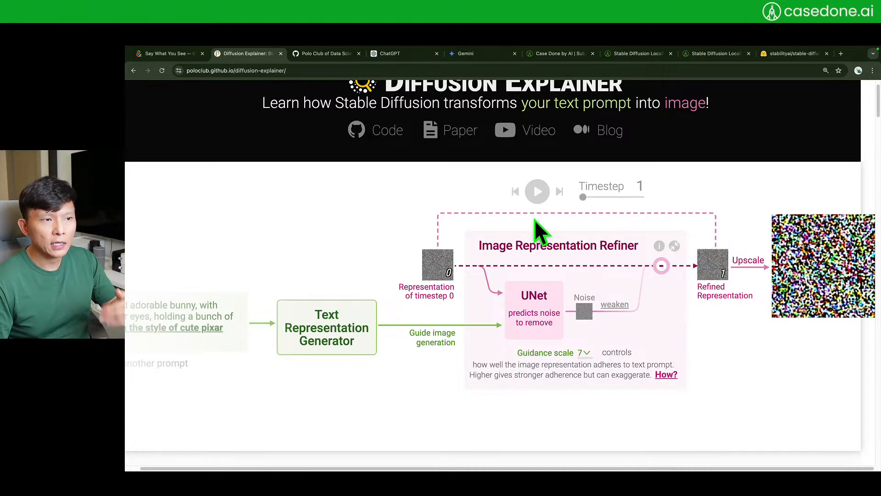
Play and pause the image refinement, and move the timestep to 50, back to 8, and to 50 again
left_click(538, 192)
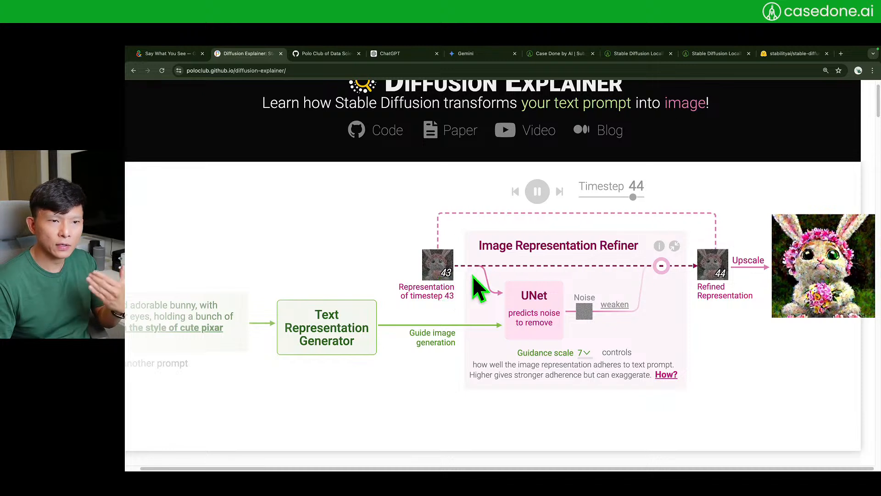
left_click(538, 191)
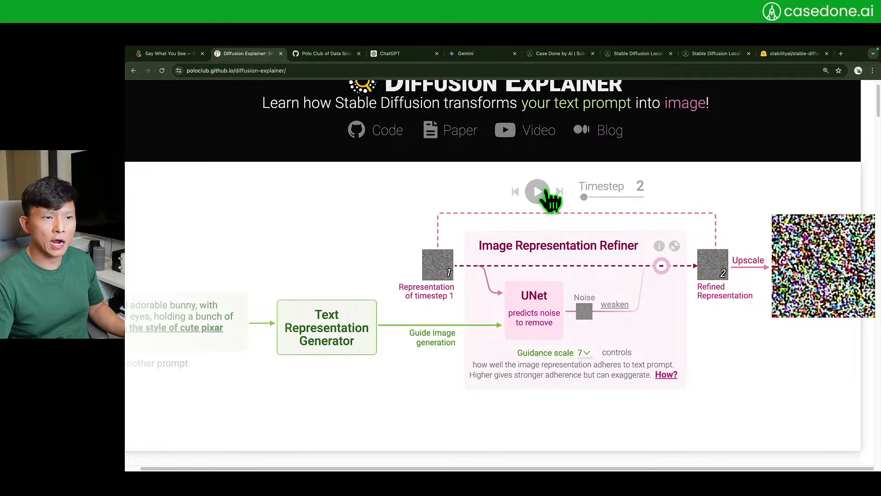
left_click_drag(583, 198, 641, 198)
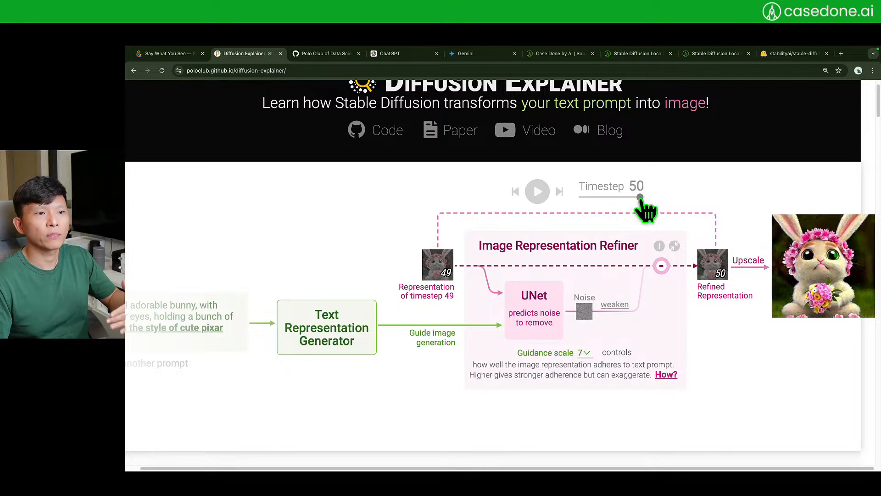
scroll(321, 336, "up", 1)
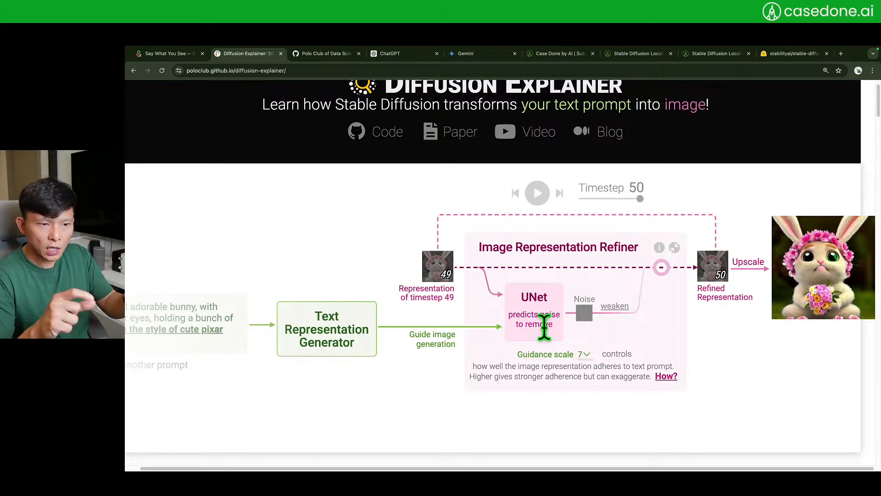
mouse_move(640, 201)
left_mouse_down()
mouse_move(571, 208)
mouse_move(648, 203)
left_mouse_up()
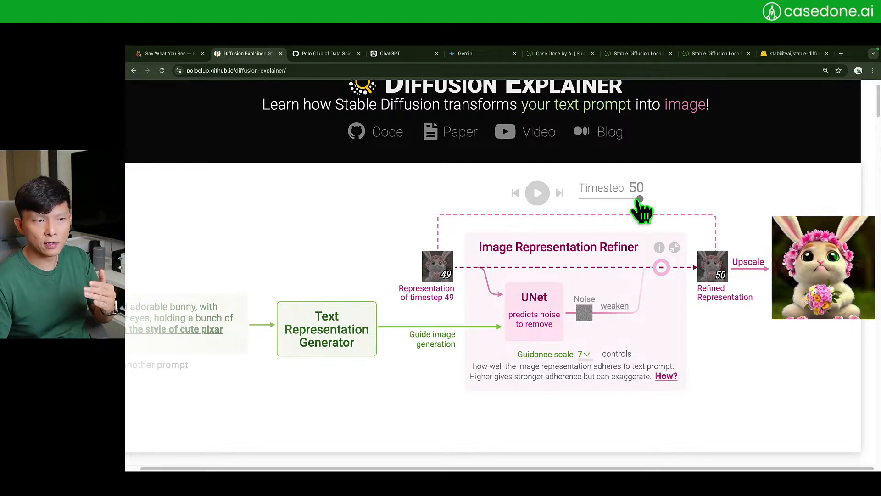
left_click_drag(639, 202, 593, 202)
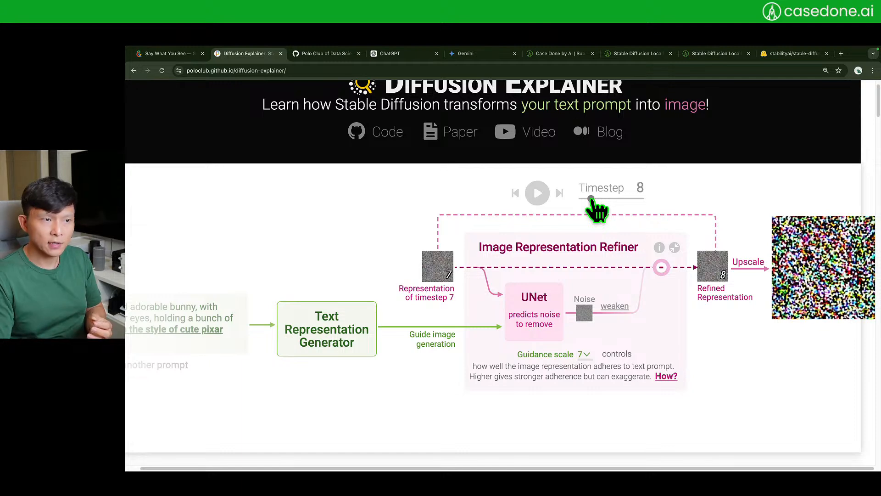
left_click_drag(593, 202, 642, 202)
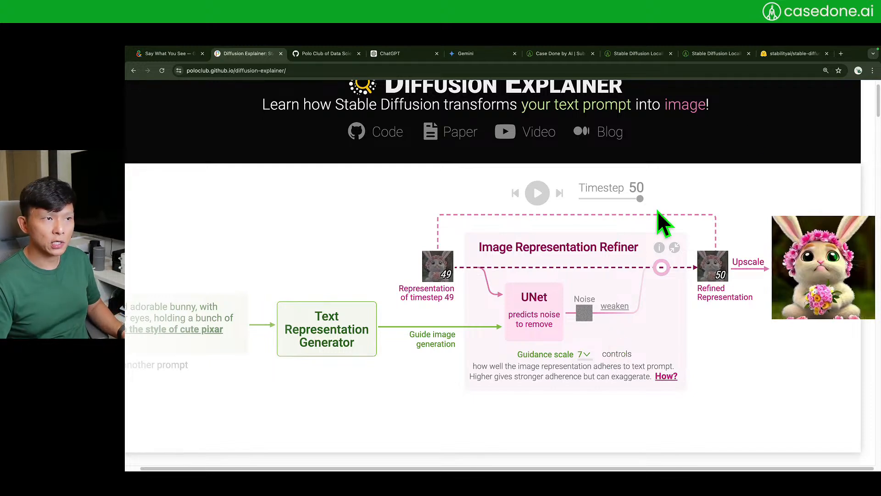
Reset the Diffusion Explainer page to 100% zoom and close the Polo Club GitHub tab
key("ctrl+0")
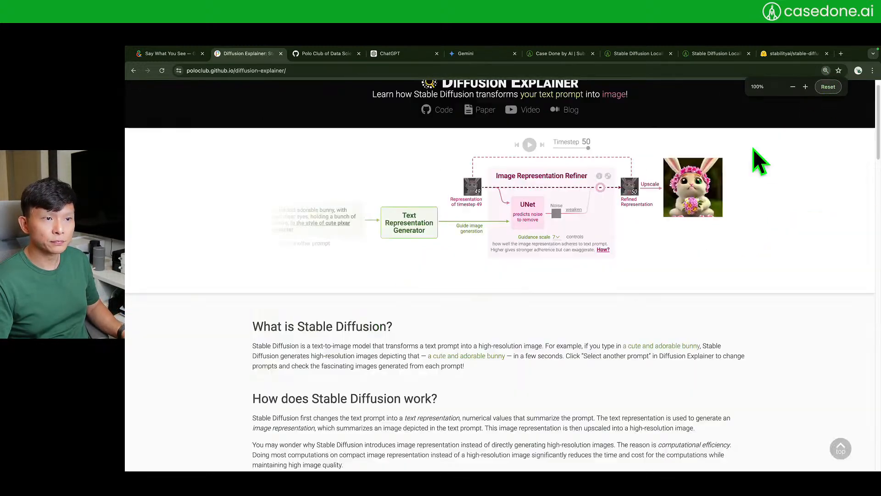
scroll(572, 291, "up", 1)
scroll(572, 291, "down", 8)
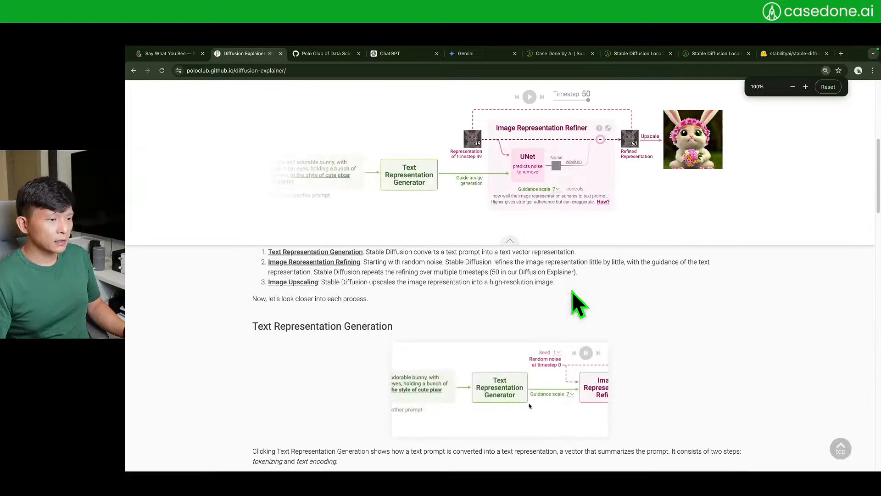
scroll(574, 292, "up", 8)
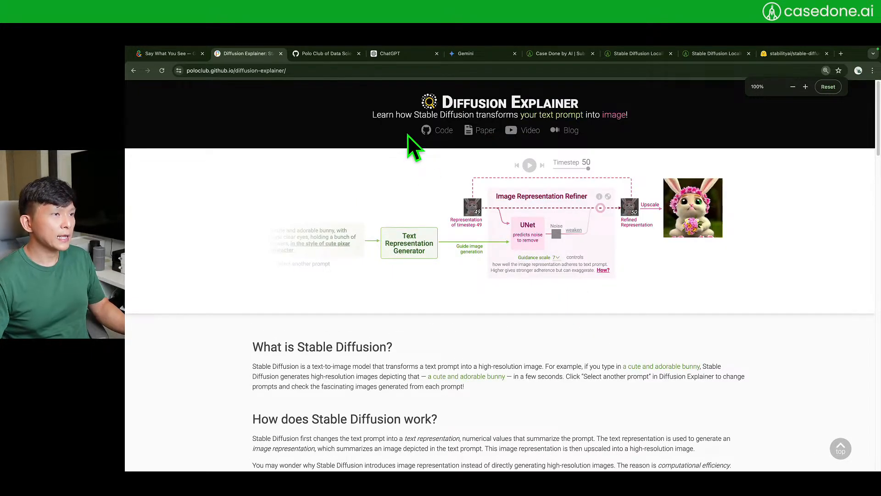
left_click(351, 56)
left_click(359, 53)
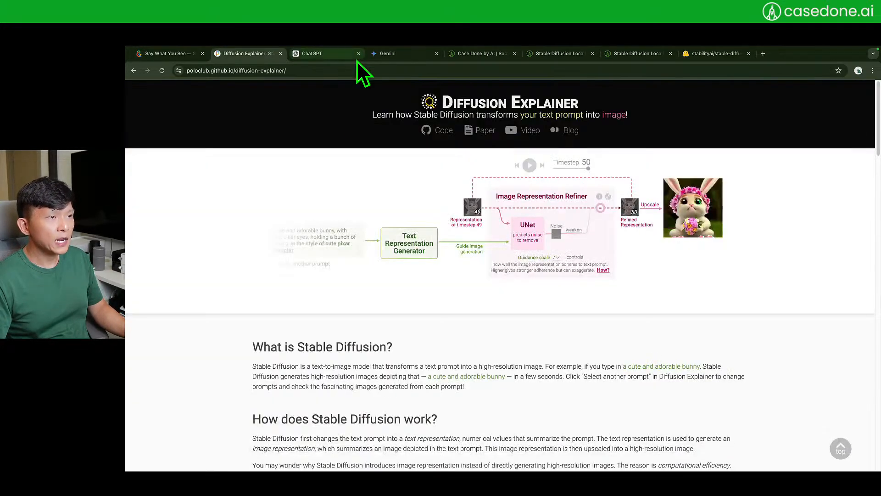
Bring up the stable-diffusion-3-medium page on Hugging Face, enlarge it, and look over its model card
left_click(767, 54)
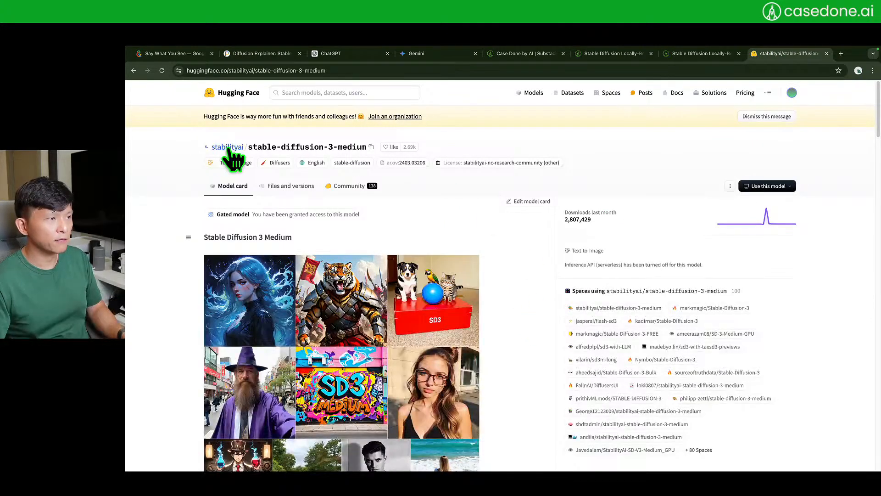
key("super+equal")
key("super+equal")
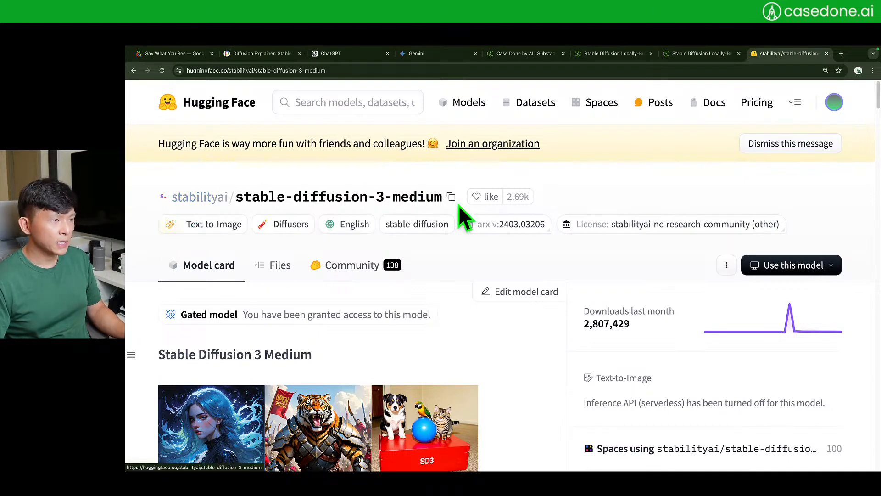
scroll(448, 271, "down", 1)
scroll(448, 272, "up", 1)
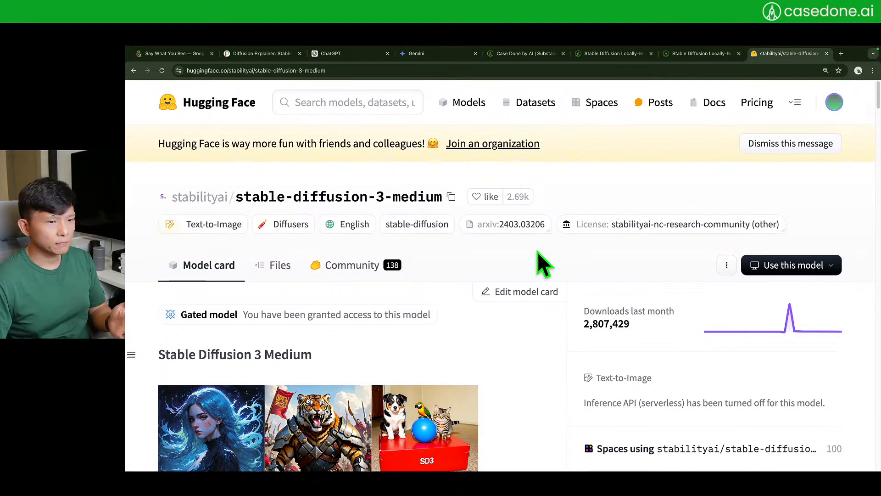
scroll(473, 308, "down", 2)
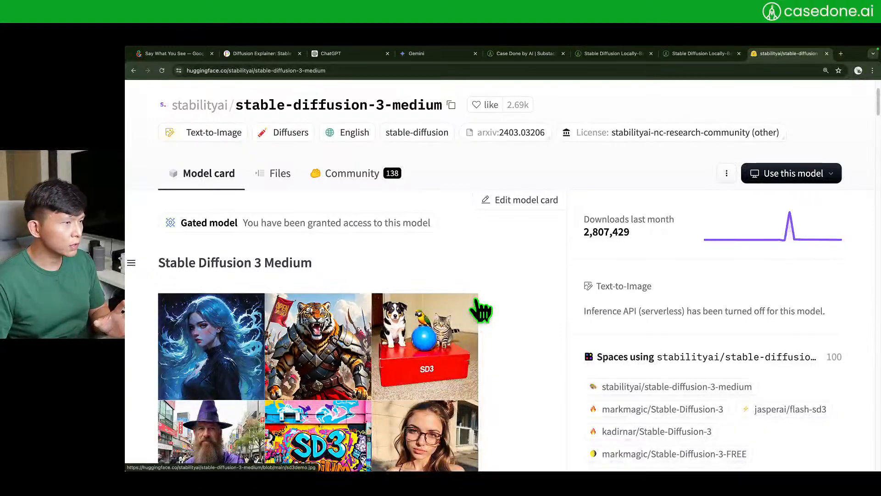
scroll(477, 306, "up", 2)
Open the model's file list, examine the sd3_medium safetensors variants, and reduce the page zoom to 150%
left_click(294, 265)
scroll(370, 340, "down", 3)
scroll(370, 340, "down", 5)
scroll(374, 351, "down", 2)
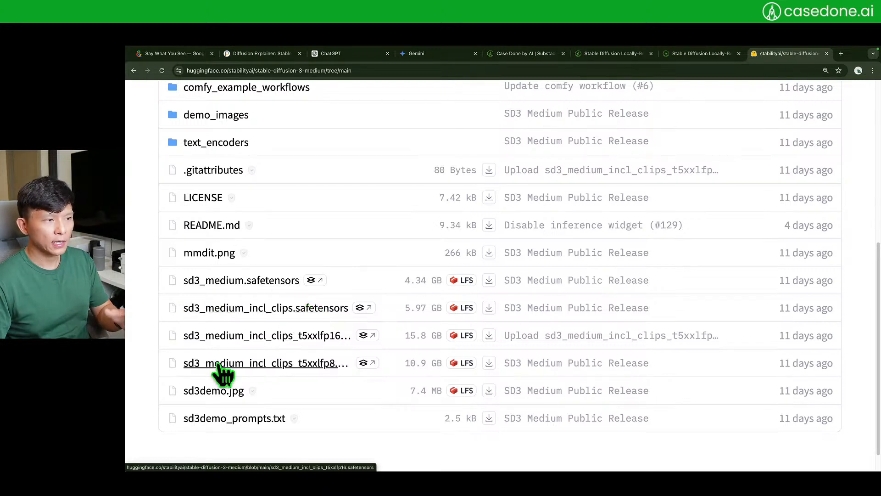
scroll(227, 345, "up", 1)
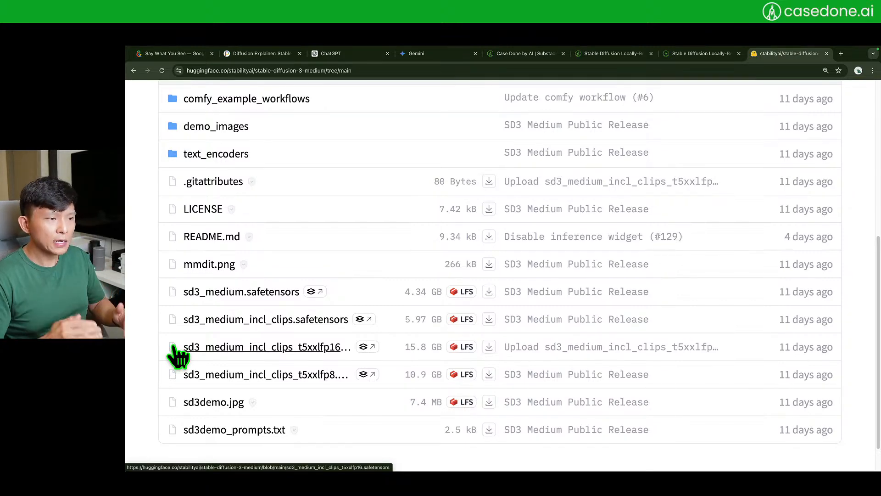
scroll(173, 336, "up", 3)
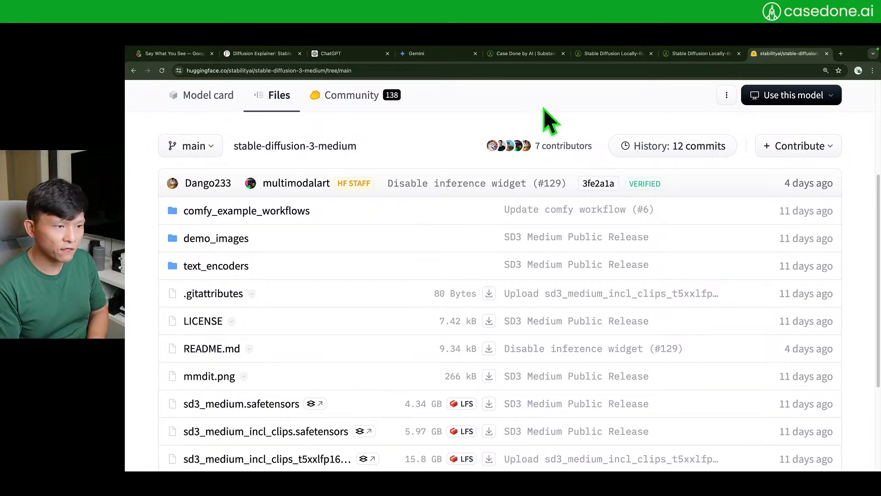
key("ctrl+minus")
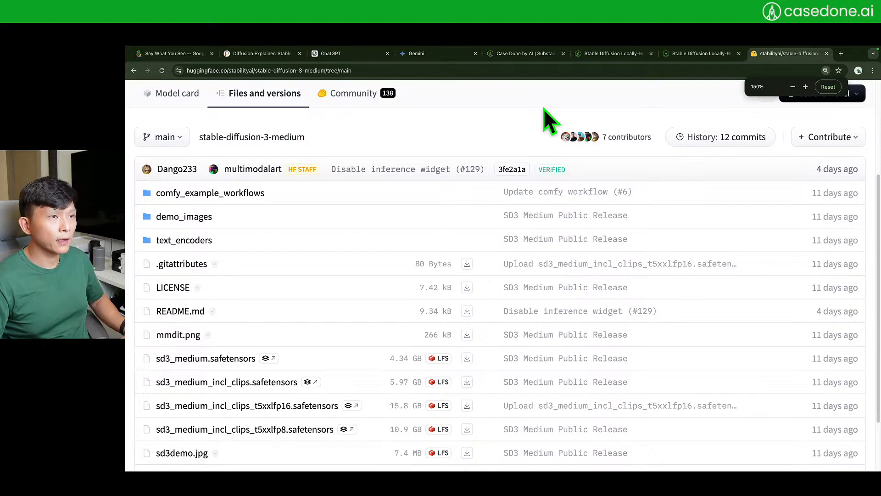
Switch to the "Understanding Stable Diffusion" slide and return to the Hugging Face file list
key("ctrl+n")
key("ctrl+Left")
key("ctrl+Left")
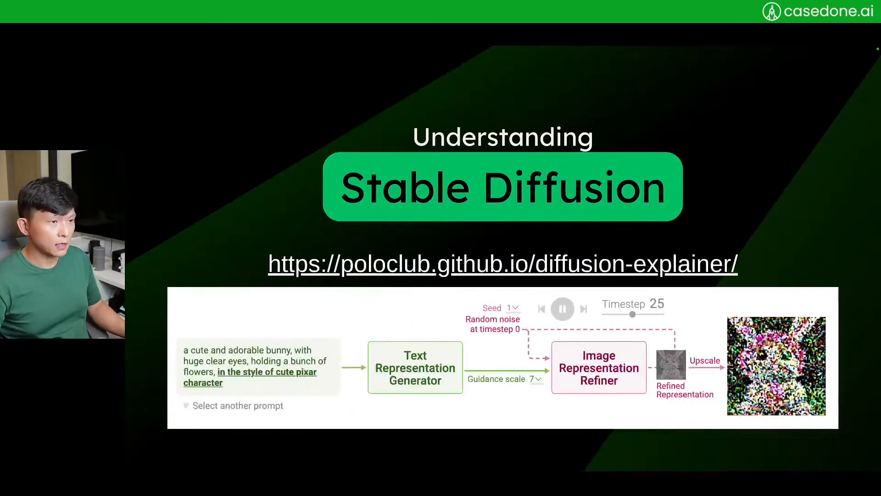
left_click(543, 108)
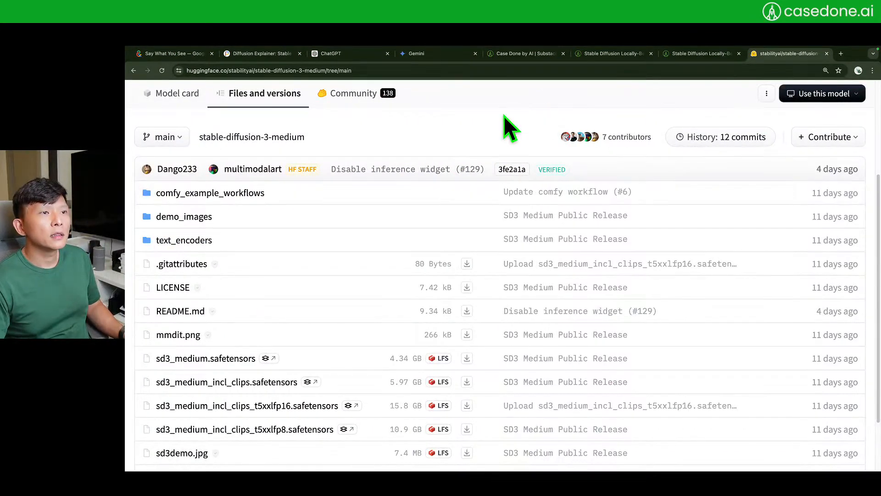
Switch to the Case Done by AI Substack home page, enlarge it, and look over the two Stable Diffusion Locally posts
left_click(527, 55)
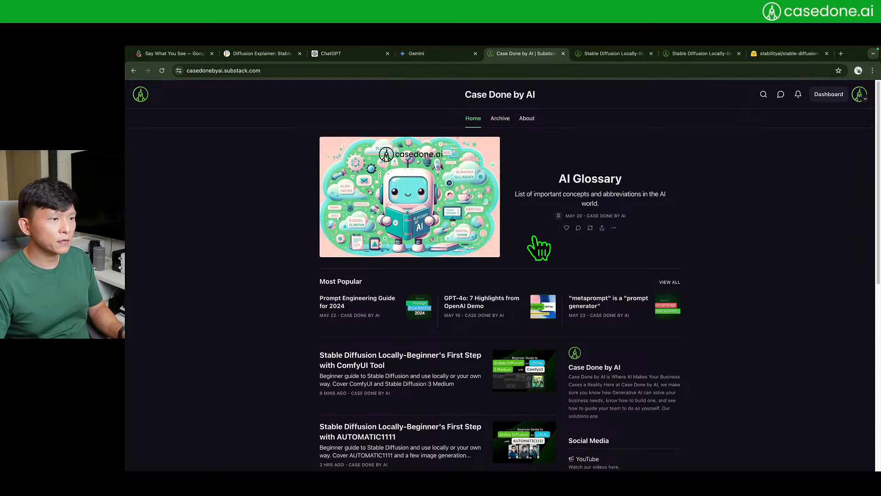
key("ctrl+plus")
key("ctrl+plus")
key("ctrl+plus")
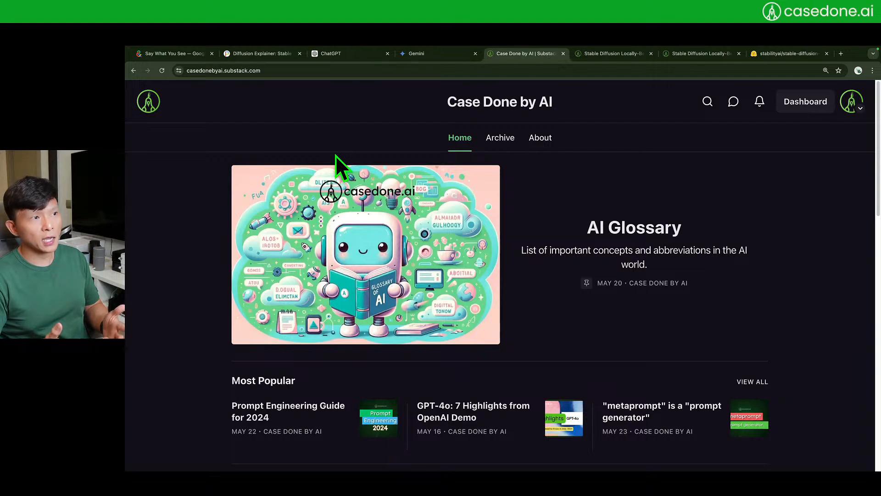
scroll(403, 243, "down", 5)
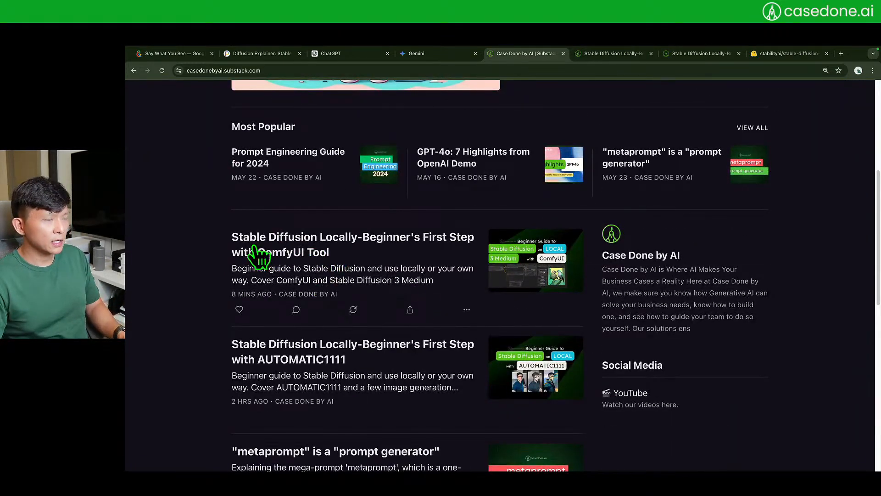
scroll(188, 346, "down", 1)
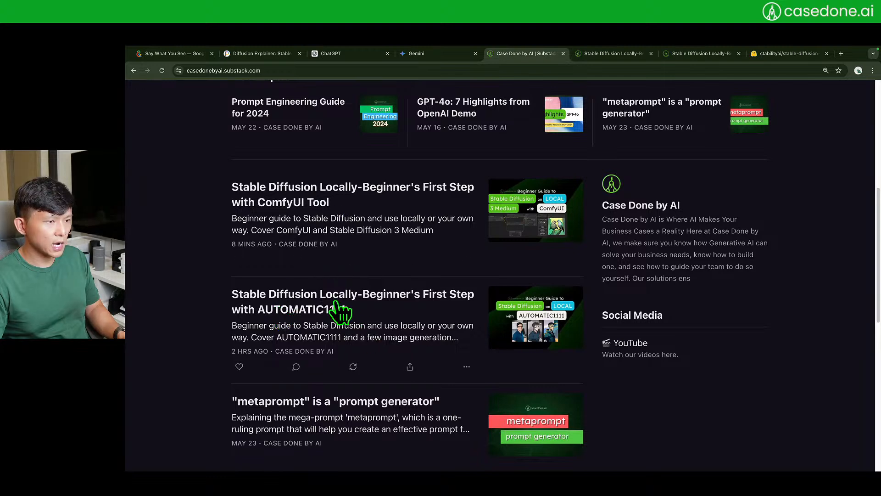
Bring up the AUTOMATIC1111 beginner guide and read through its hardware overview and interface sections to the Installation heading
left_click(612, 55)
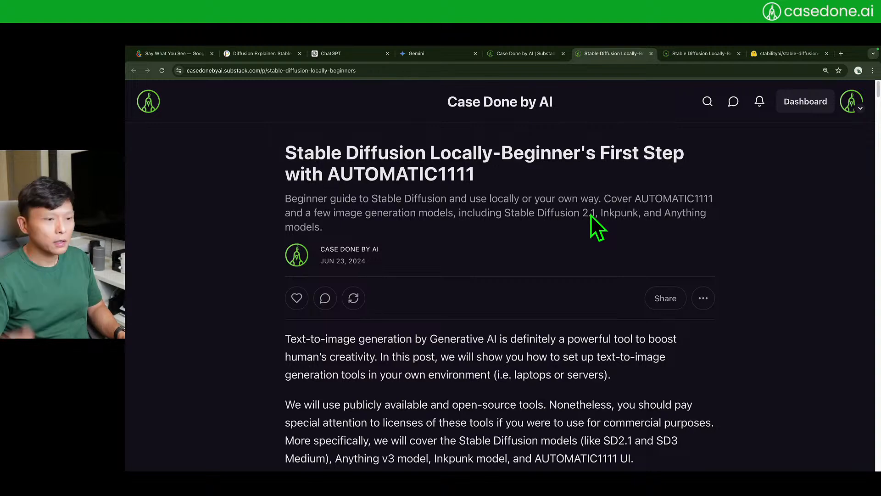
scroll(573, 257, "down", 5)
scroll(548, 308, "down", 6)
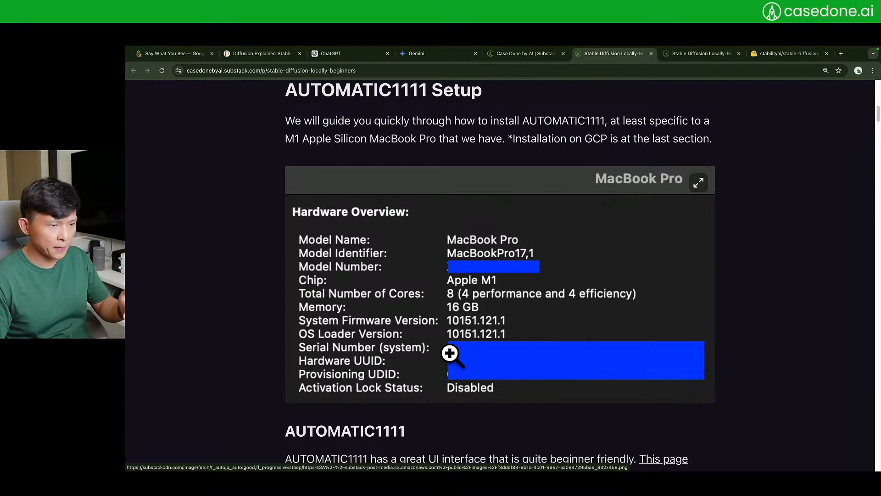
scroll(447, 350, "up", 1)
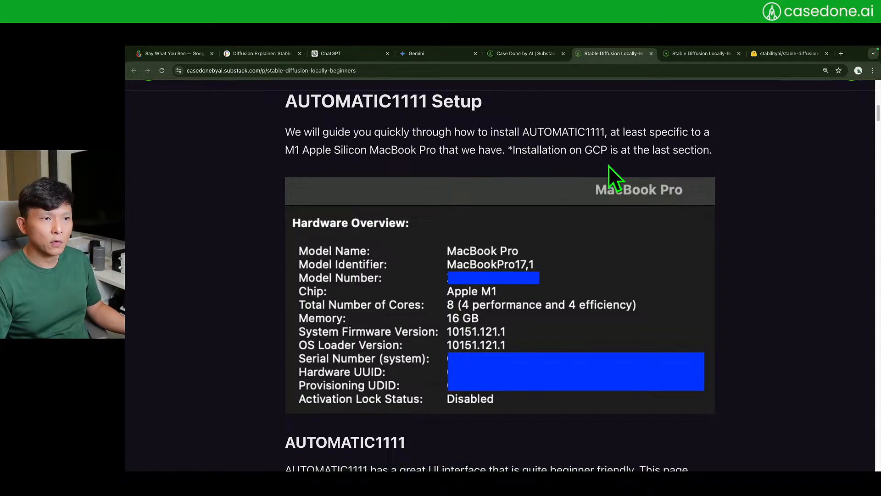
scroll(504, 213, "down", 4)
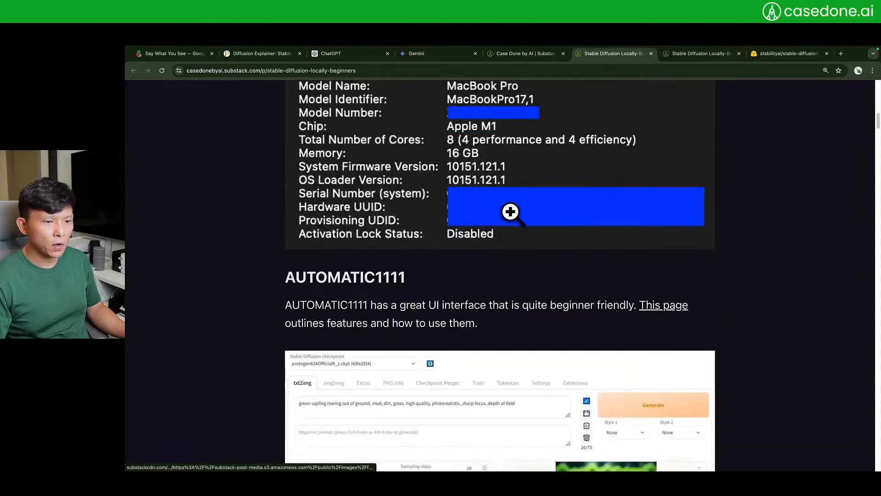
scroll(510, 211, "down", 5)
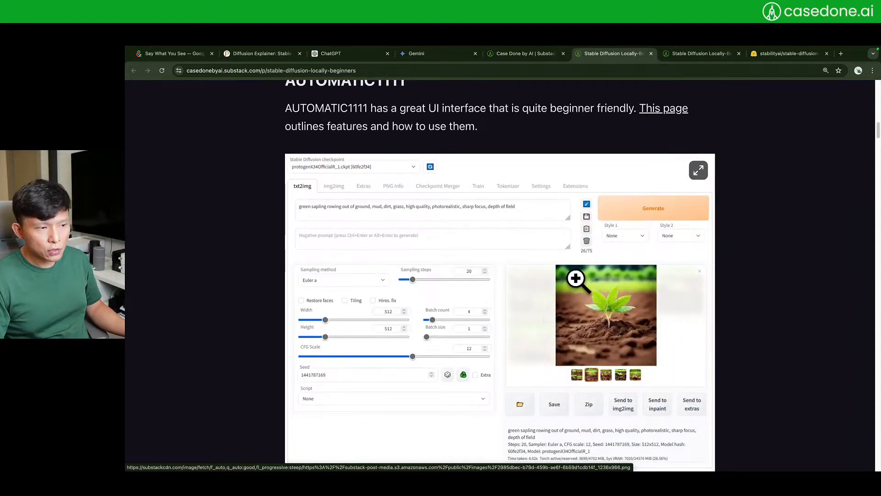
scroll(450, 282, "down", 1)
scroll(447, 283, "down", 8)
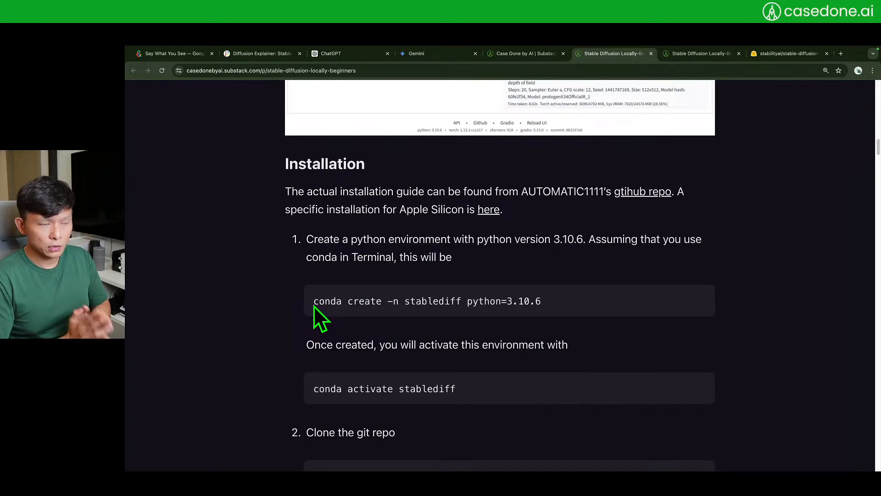
Examine the guide's conda commands for creating and activating the stablediff environment, continuing to the git clone instruction
left_click(546, 302)
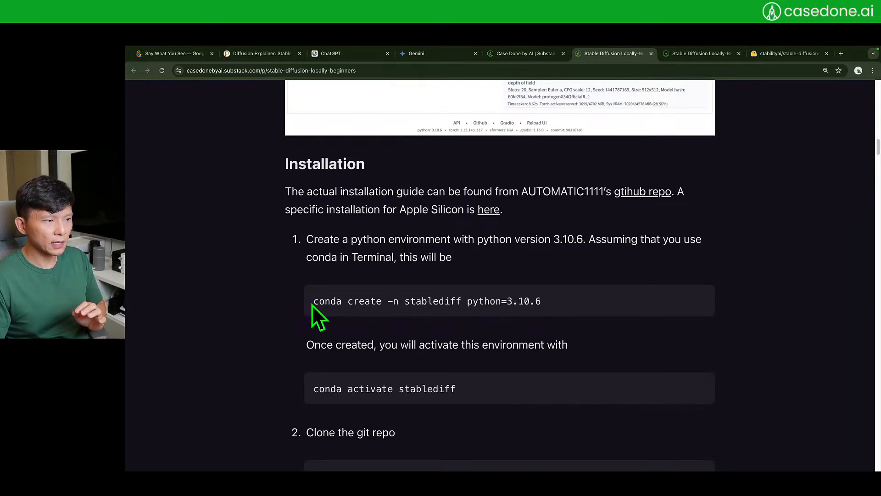
left_click_drag(313, 302, 523, 301)
left_click(580, 303)
scroll(546, 310, "down", 2)
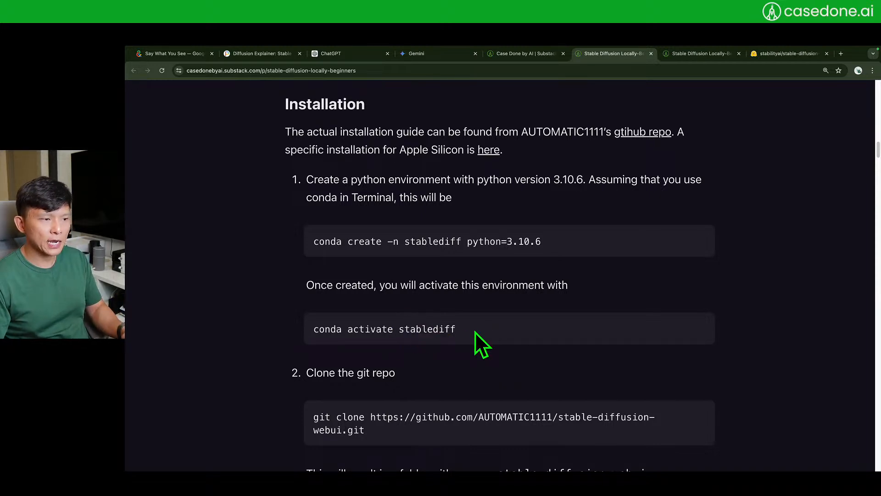
scroll(475, 331, "down", 3)
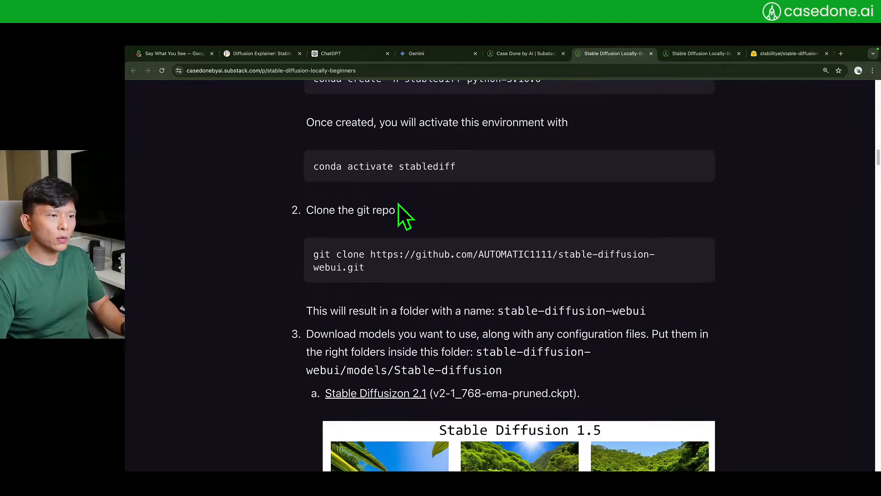
Copy the AUTOMATIC1111 stable-diffusion-webui repository URL from the git clone command and open it in a new browser tab
left_click_drag(371, 253, 364, 272)
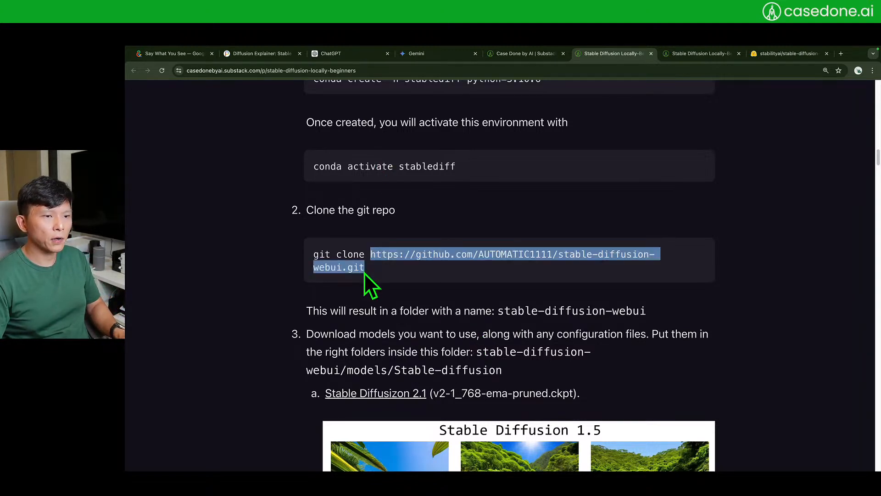
key("ctrl+c")
key("ctrl+t")
key("ctrl+v")
key("Return")
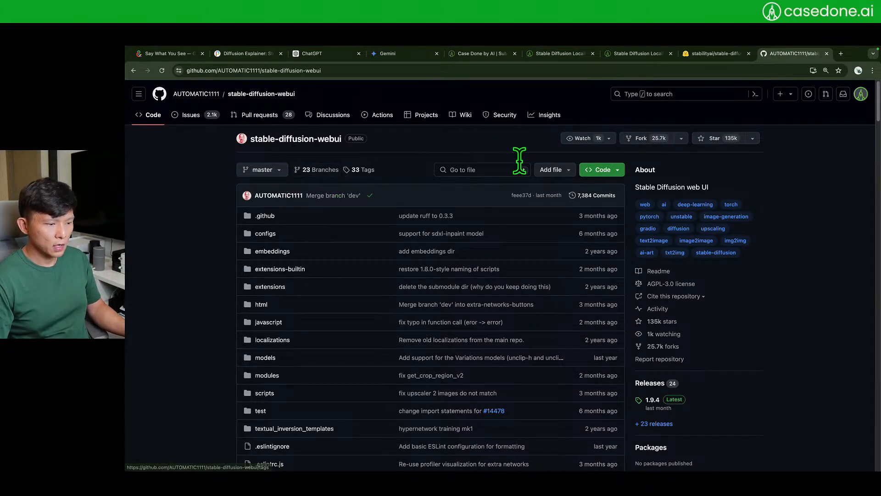
Copy the repository's HTTPS clone address on GitHub and return to the clone instruction in the AUTOMATIC1111 guide
left_click(612, 170)
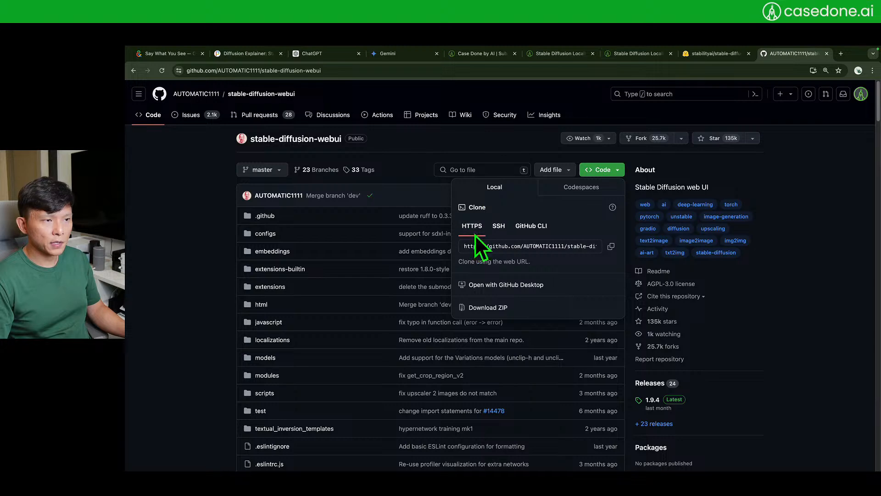
left_click(611, 246)
left_click(203, 244)
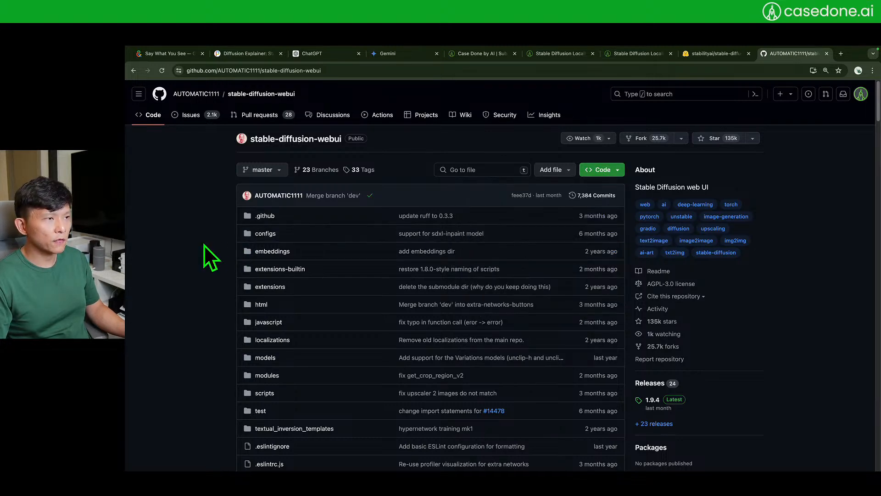
left_click(560, 54)
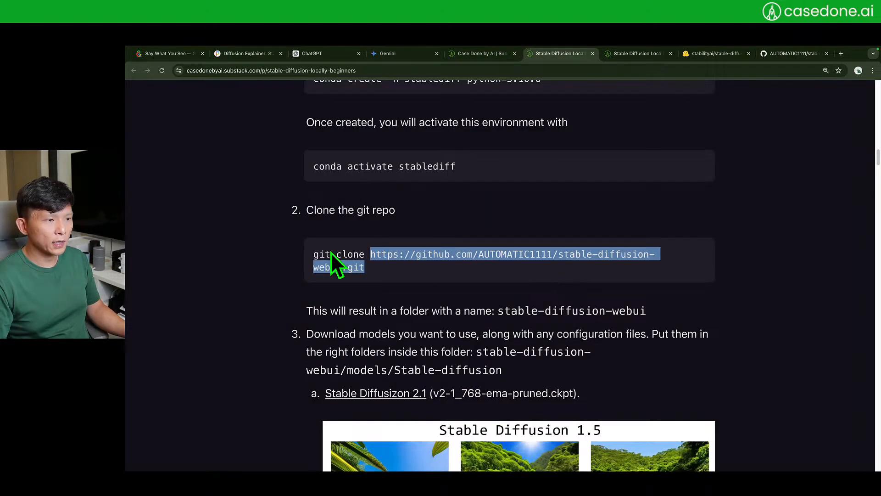
left_click(314, 255)
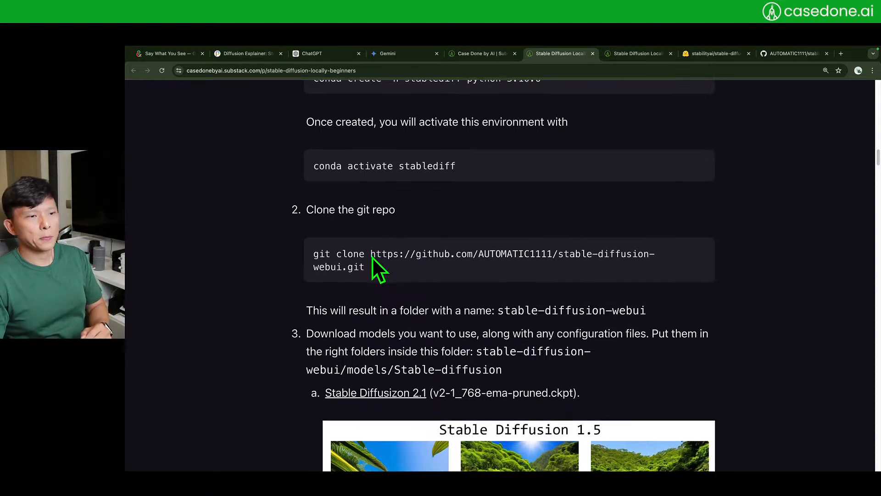
scroll(372, 257, "down", 1)
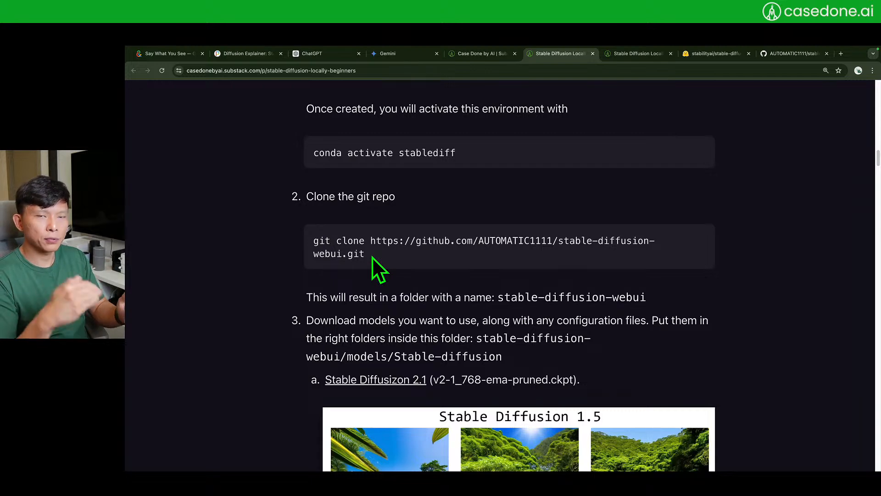
Look over the stable-diffusion-webui repository's file listing on GitHub and return to the AUTOMATIC1111 guide
left_click(785, 54)
scroll(292, 317, "down", 5)
scroll(321, 308, "up", 6)
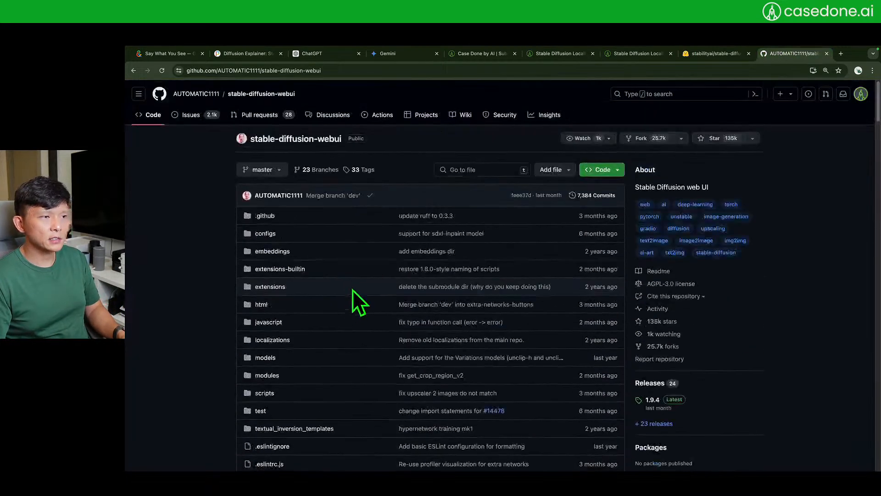
left_click(476, 55)
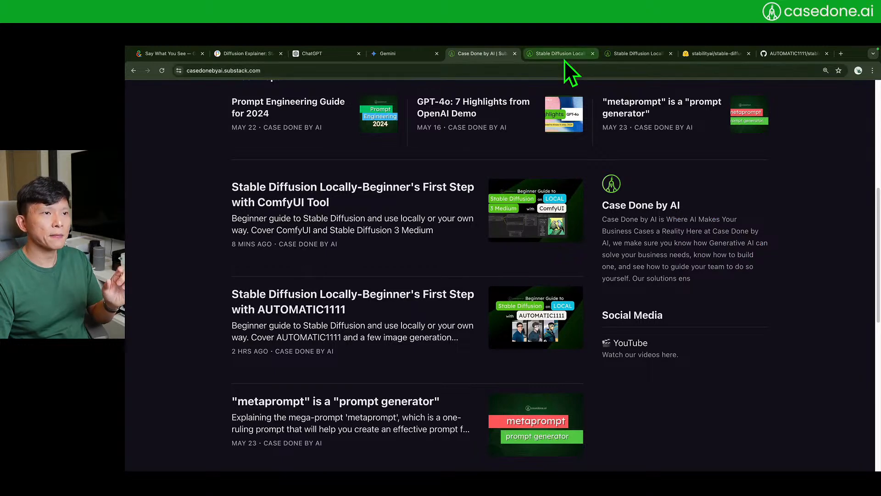
left_click(537, 55)
scroll(473, 264, "down", 1)
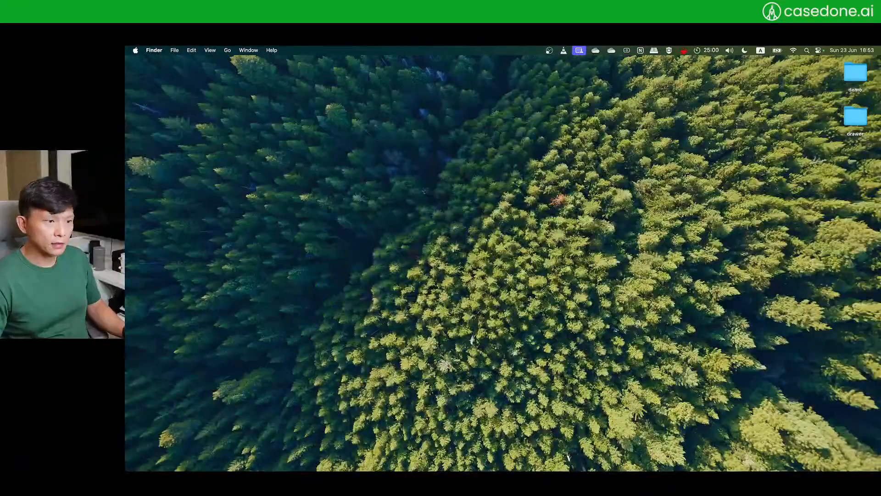
Switch to Finder and open the stable-diffusion-webui folder under Documents, case-done-codes, other repos
left_click(338, 455)
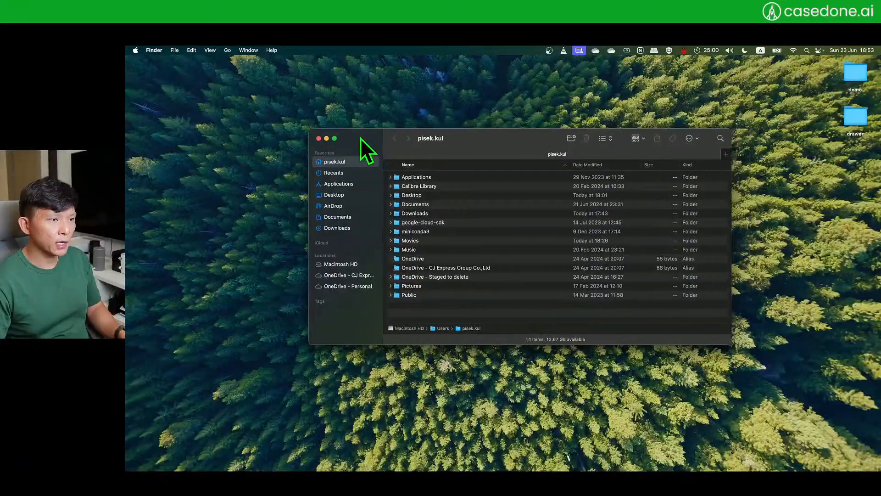
double_click(450, 207)
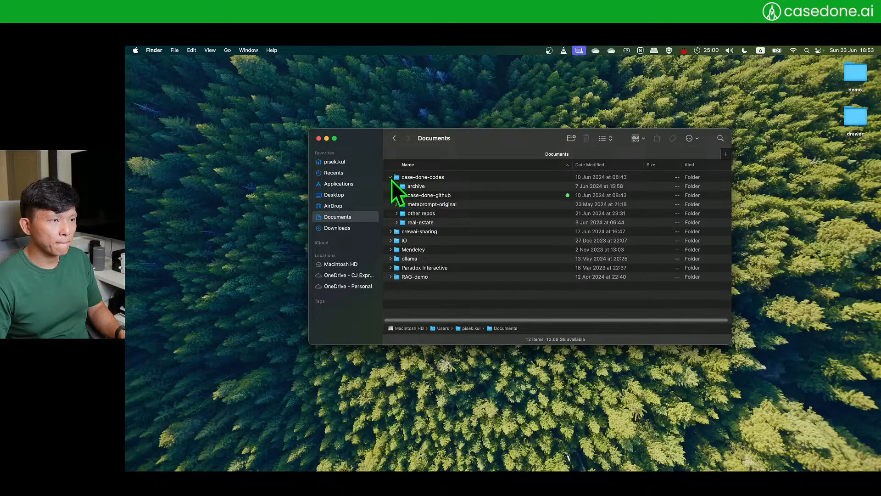
double_click(425, 214)
double_click(433, 225)
Move the Finder window up, make it taller, and look through the stable-diffusion-webui folder's contents
left_click_drag(522, 155, 510, 143)
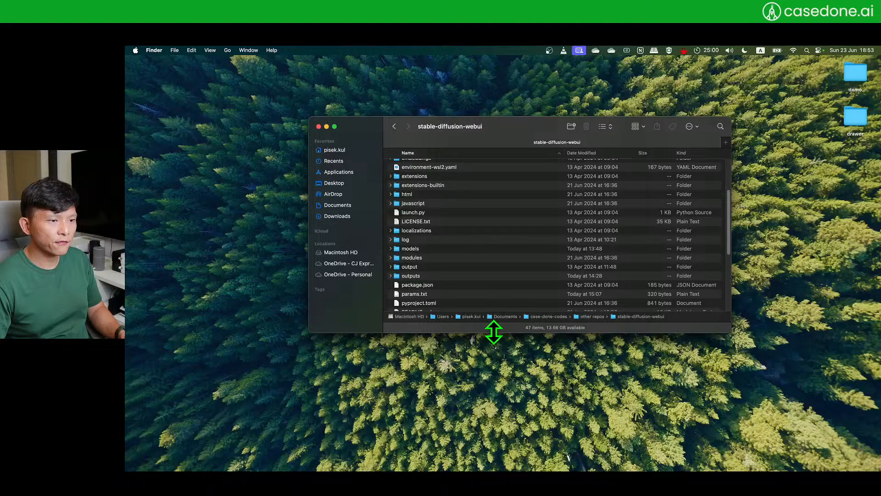
left_click_drag(494, 332, 494, 407)
scroll(465, 277, "down", 10)
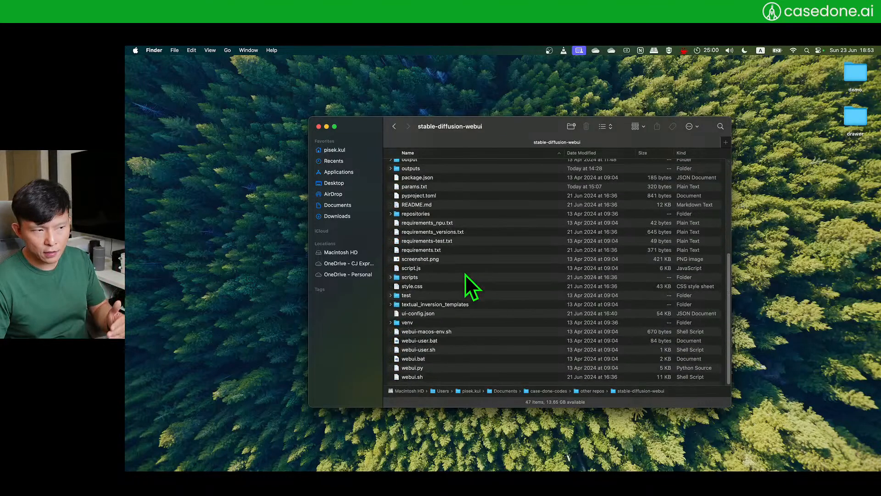
scroll(464, 274, "up", 2)
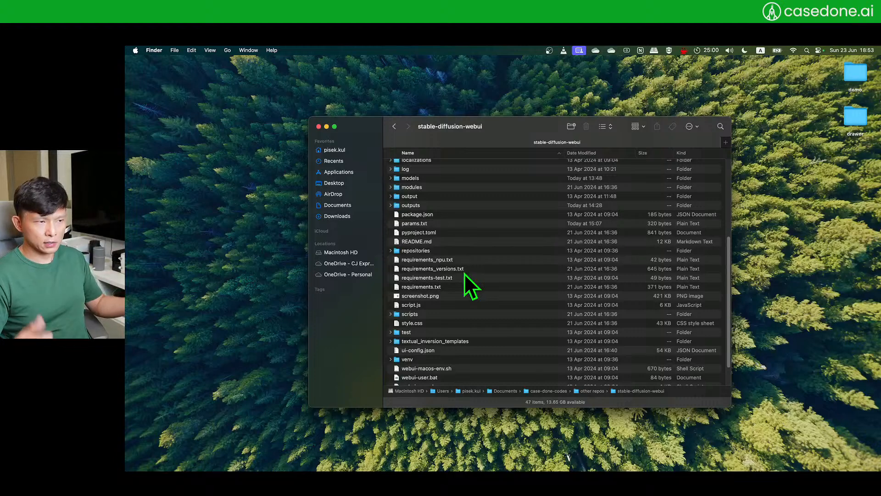
scroll(464, 273, "up", 5)
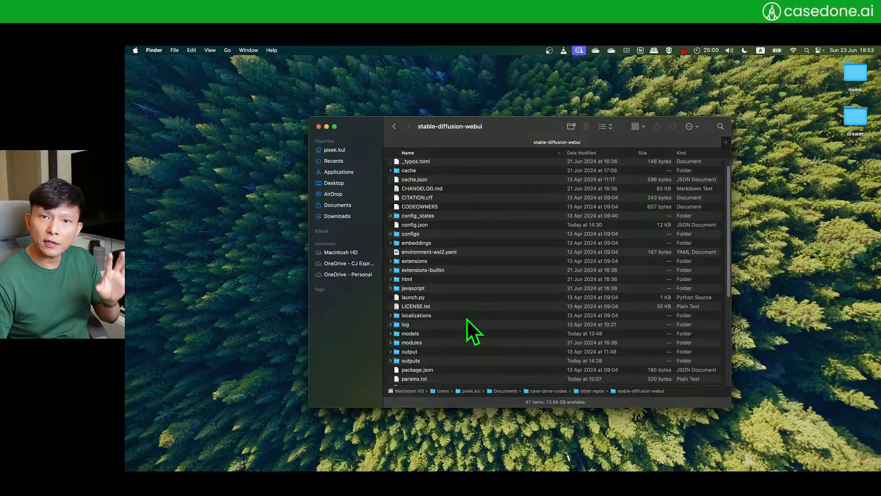
scroll(465, 322, "down", 1)
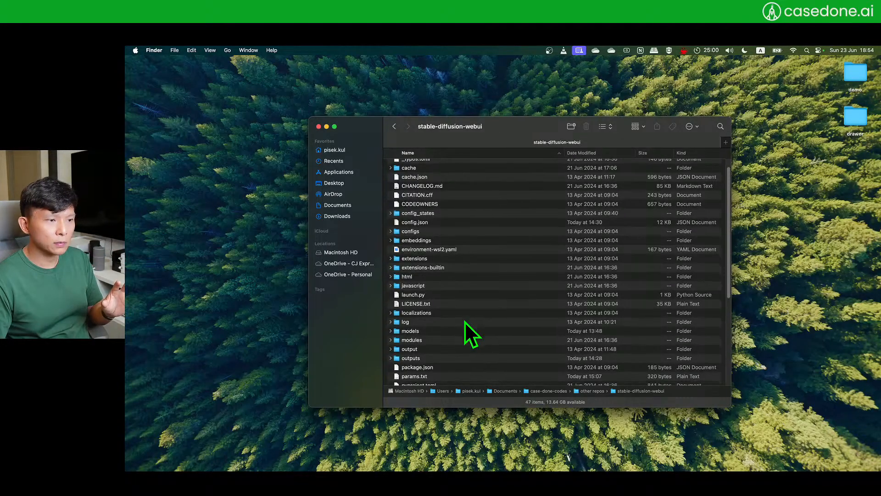
Open the Stable-diffusion folder inside models and select the v2-1_768-ema-pruned .ckpt and .yaml files
left_click(412, 332)
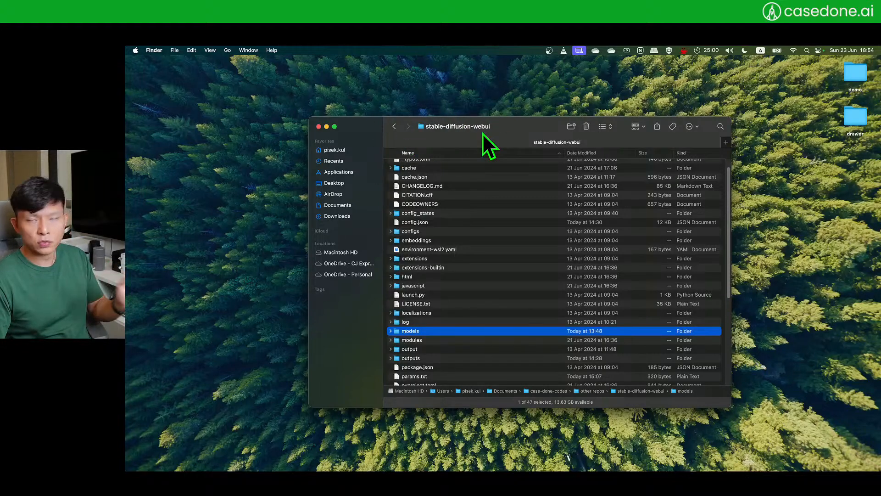
double_click(425, 331)
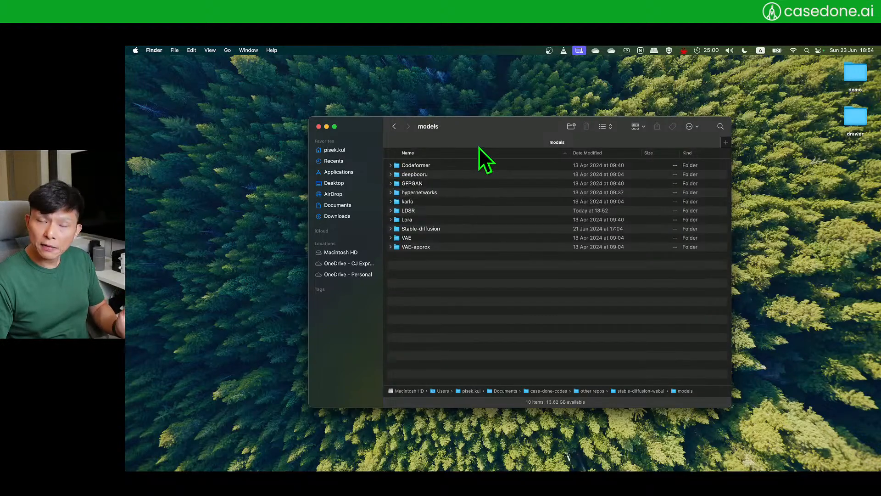
double_click(407, 230)
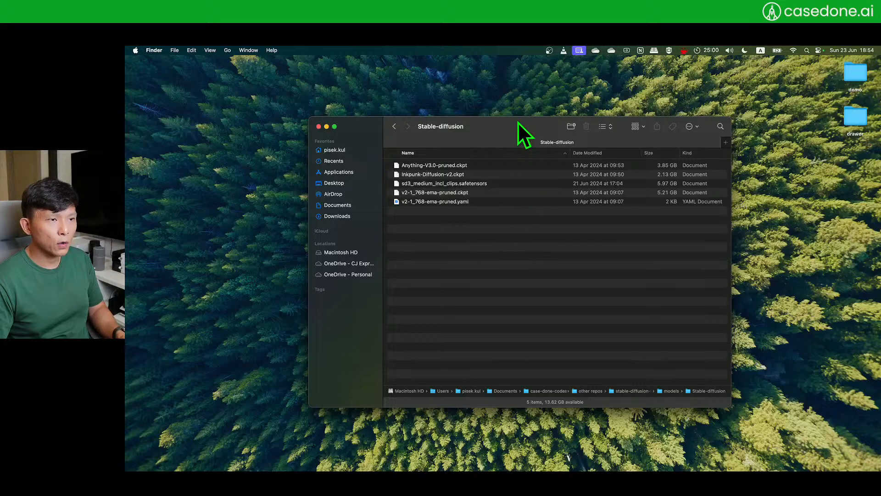
left_click_drag(500, 273, 451, 253)
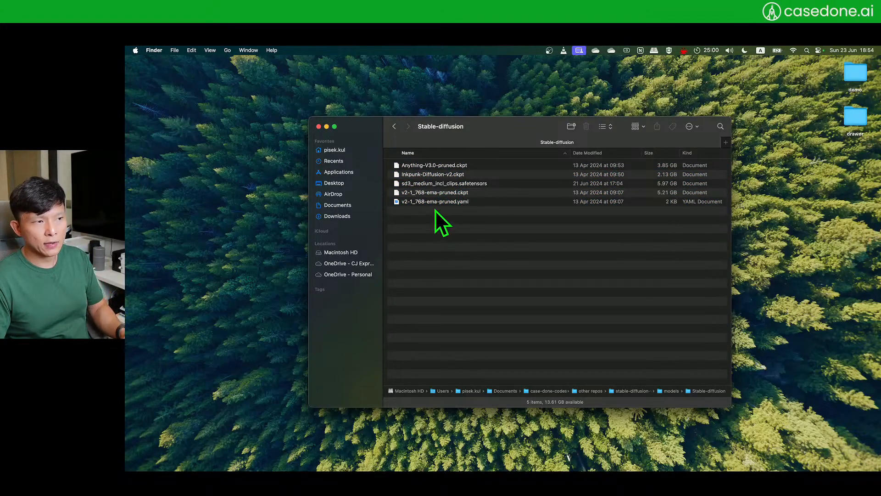
left_click_drag(436, 213, 429, 197)
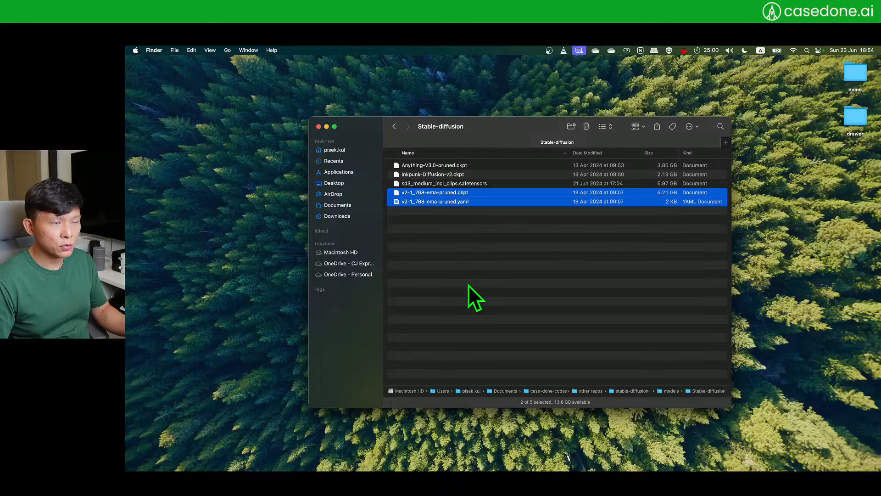
Select sd3_medium_incl_clips.safetensors, Anything-V3.0-pruned.ckpt and Inkpunk-Diffusion-v2.ckpt in turn in the Stable-diffusion folder
left_click(468, 285)
left_click(434, 183)
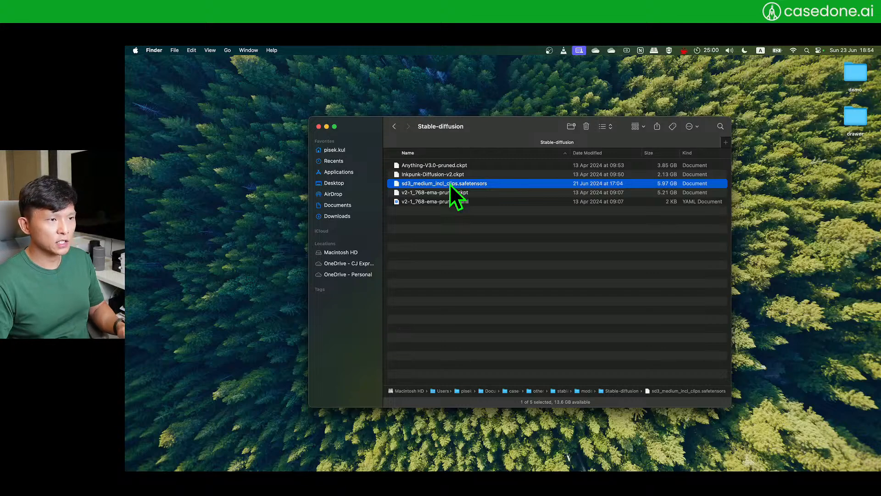
left_click(467, 166)
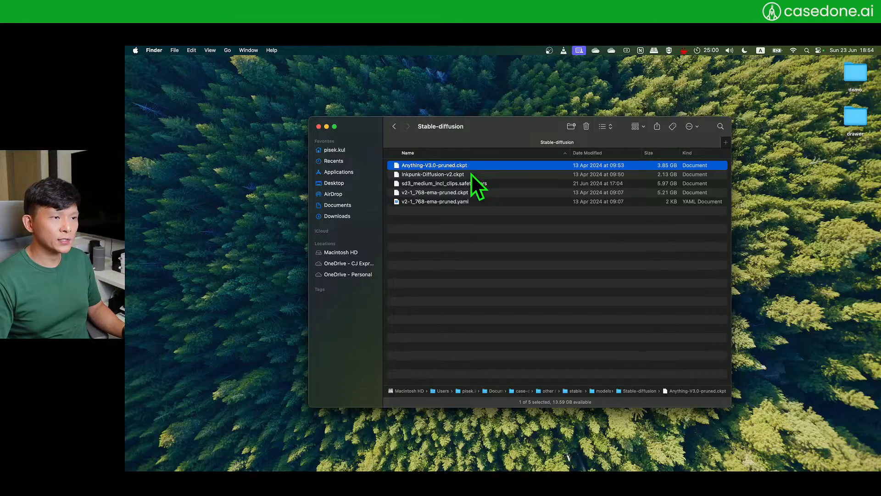
left_click(431, 175)
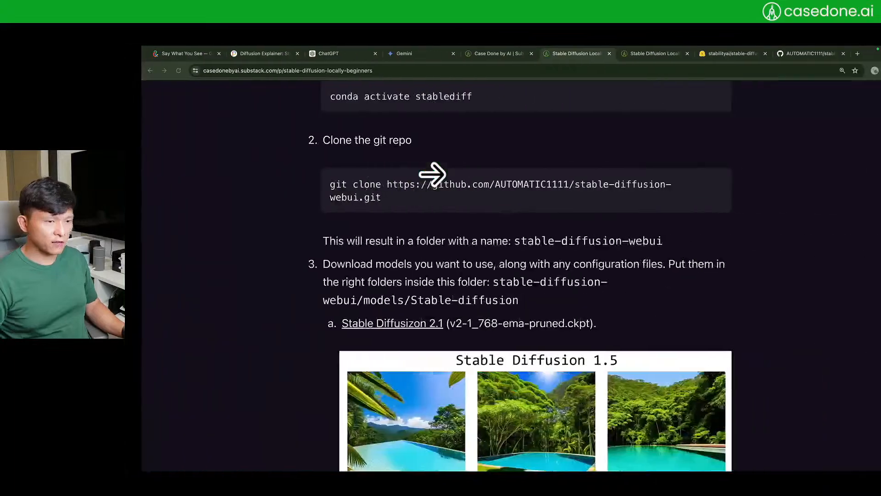
Switch back to the browser guide and read its Stable Diffusion 2.1 download instructions, highlighting the stable-diffusion-webui/models/Stable-diffusion path
left_click_drag(308, 264, 439, 266)
left_click(749, 275)
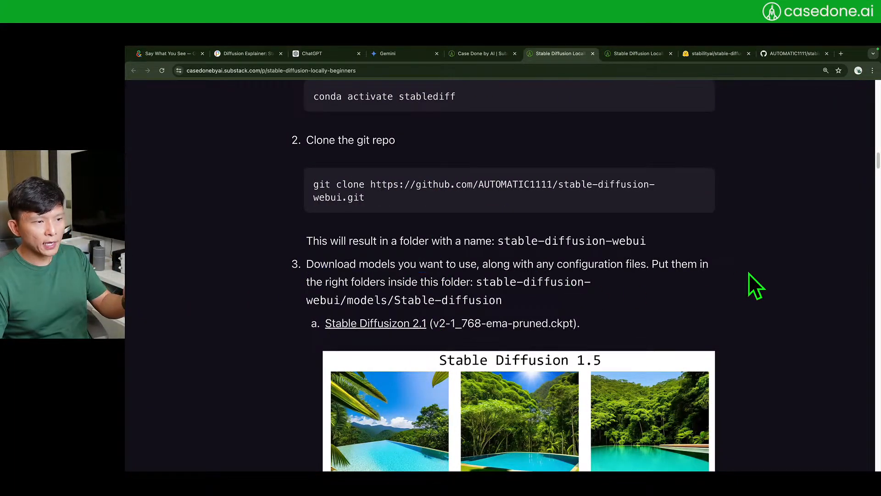
scroll(642, 266, "down", 2)
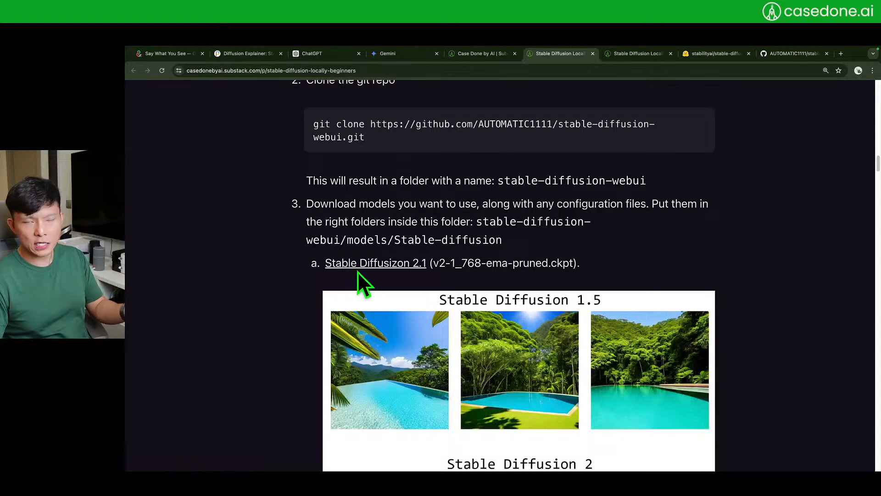
scroll(343, 280, "down", 4)
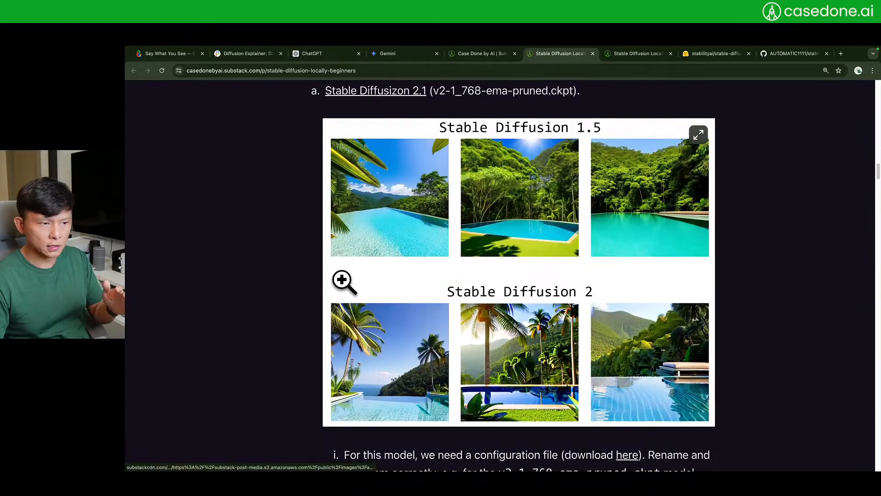
scroll(340, 278, "down", 1)
scroll(546, 318, "down", 2)
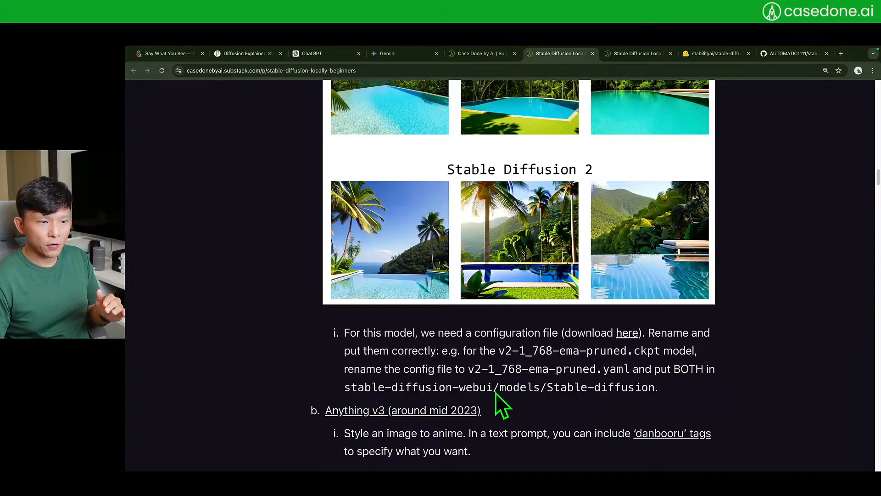
left_click_drag(350, 389, 637, 390)
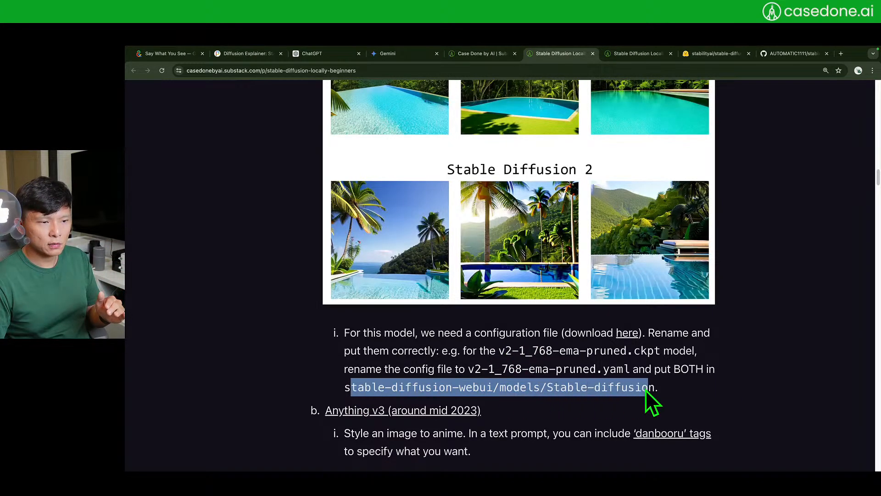
left_click(657, 386)
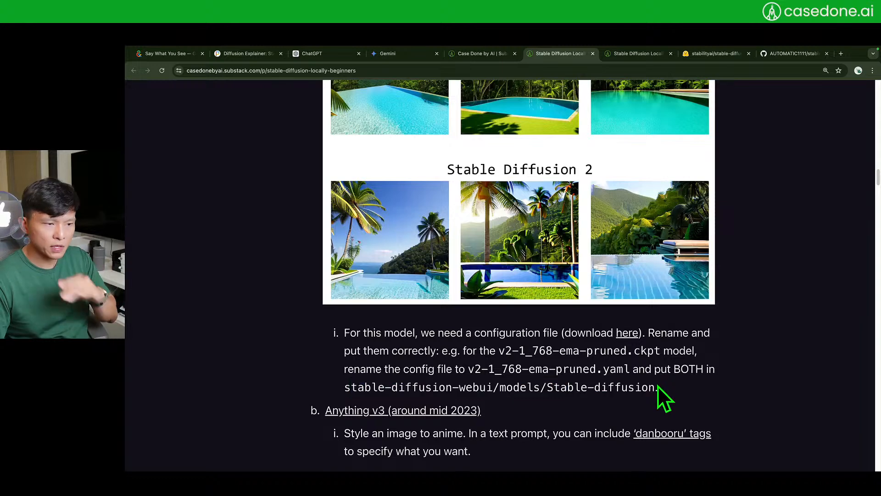
Read the guide's Anything v3 section, including its anime sample images, Anything-V3.0-pruned.ckpt download line and v5 note
scroll(657, 387, "down", 6)
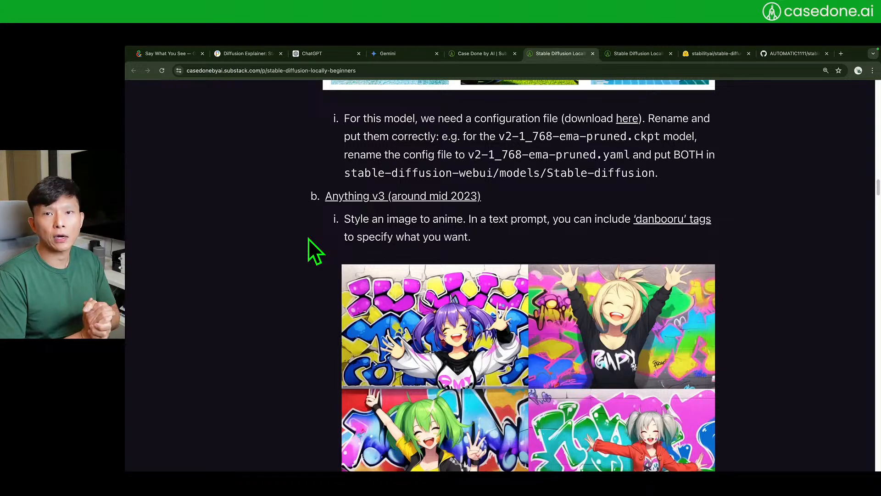
scroll(308, 238, "down", 2)
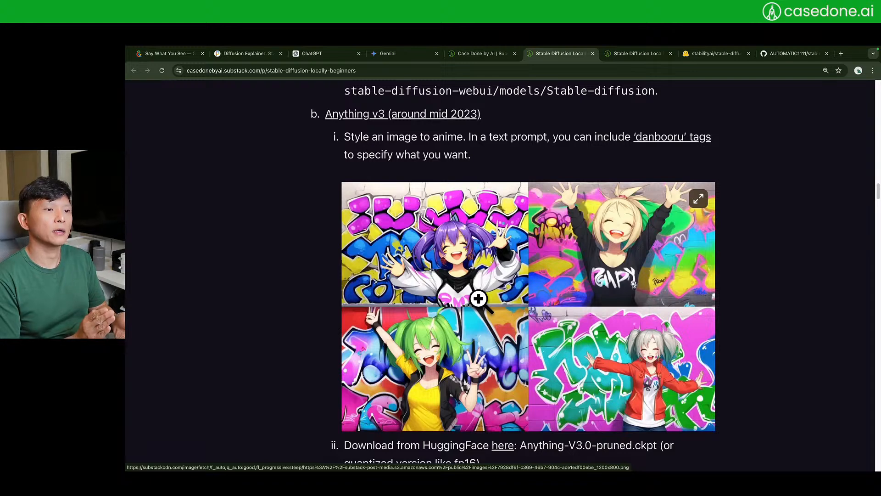
scroll(478, 299, "down", 1)
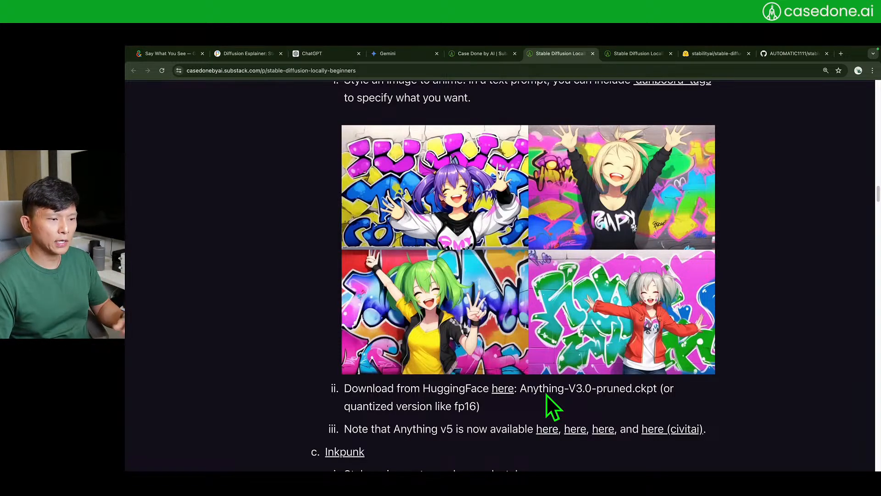
scroll(544, 390, "down", 3)
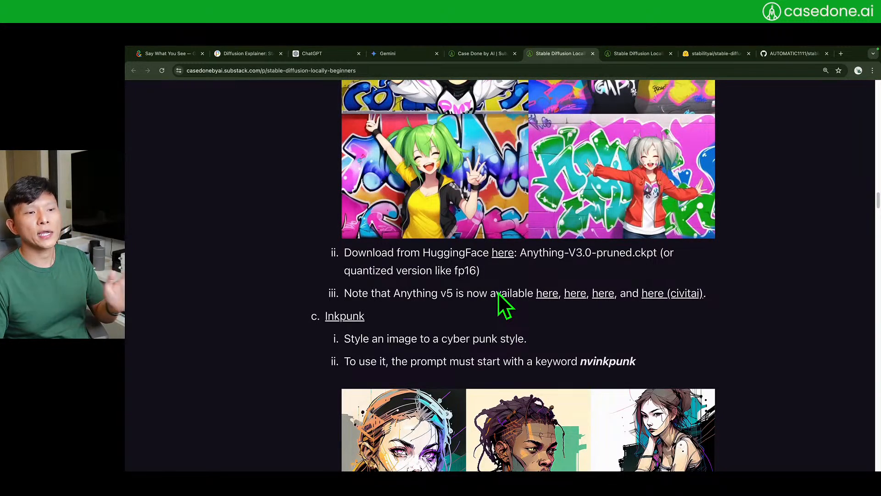
scroll(494, 304, "down", 1)
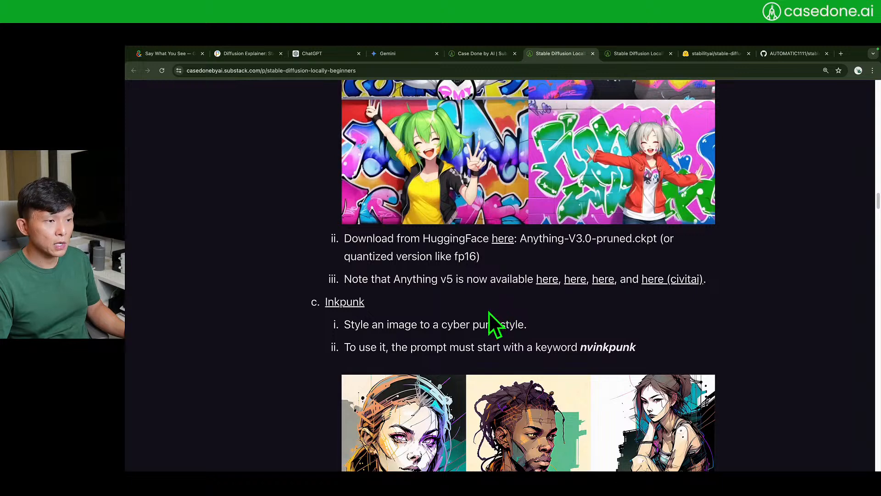
Review the guide's Inkpunk section, highlighting the nvinkpunk prompt keyword and the HuggingFace download line
scroll(491, 309, "down", 1)
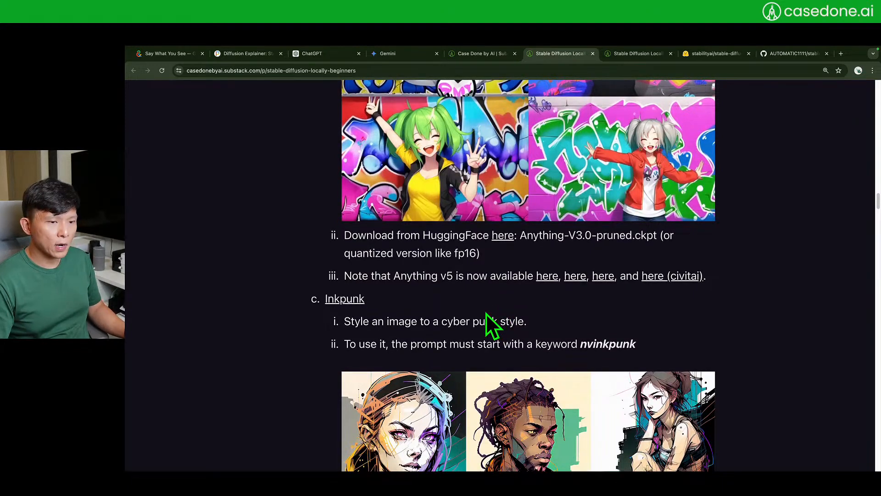
scroll(396, 349, "down", 2)
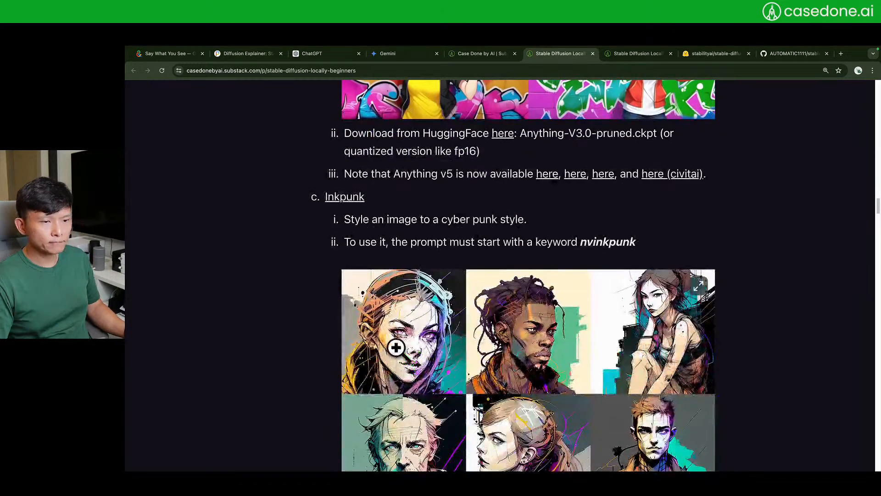
scroll(535, 321, "down", 1)
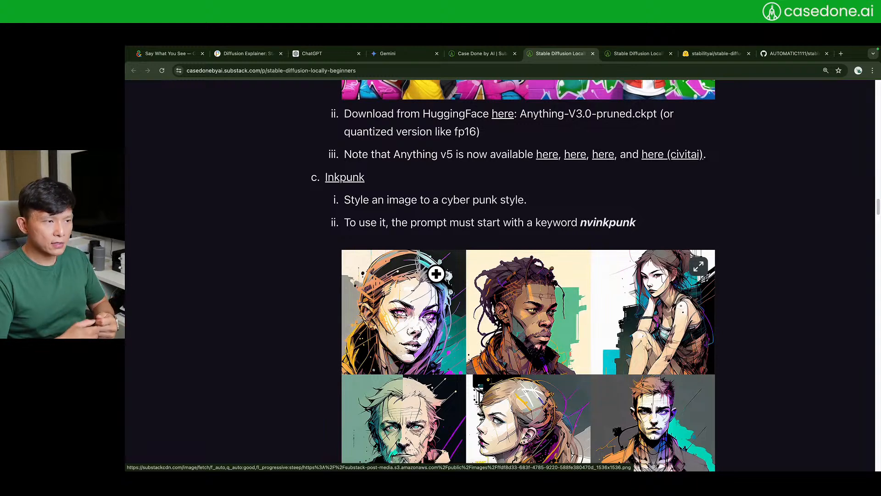
scroll(420, 281, "down", 1)
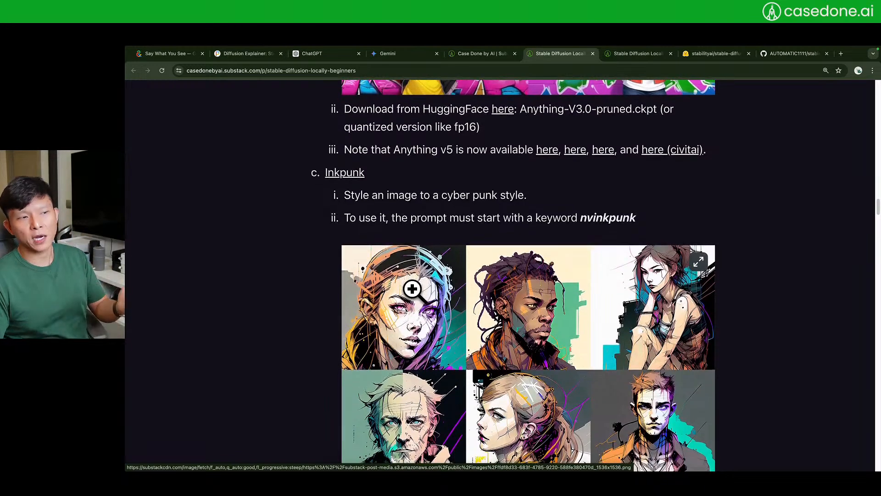
scroll(411, 288, "down", 1)
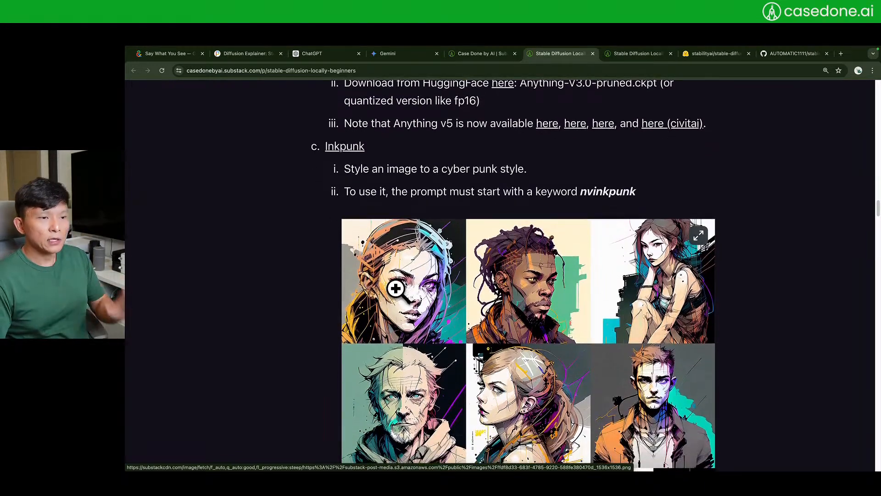
left_click_drag(579, 191, 634, 192)
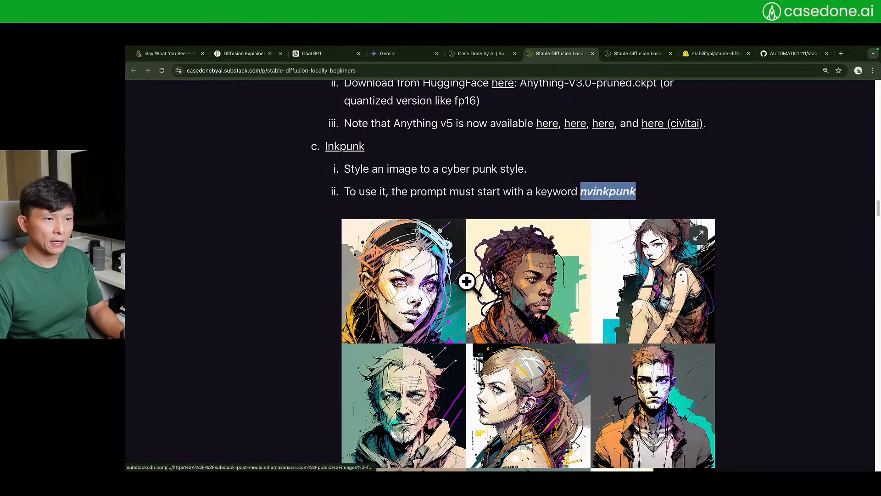
scroll(466, 281, "down", 5)
left_click_drag(343, 326, 489, 326)
left_click(574, 328)
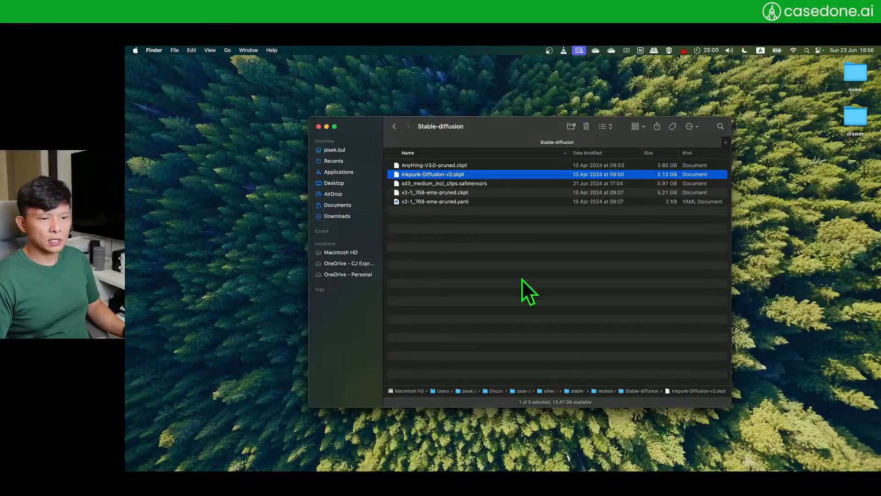
Check the guide's script-launching step, return to Finder, and locate the webui.sh script in the stable-diffusion-webui folder
left_click(591, 331)
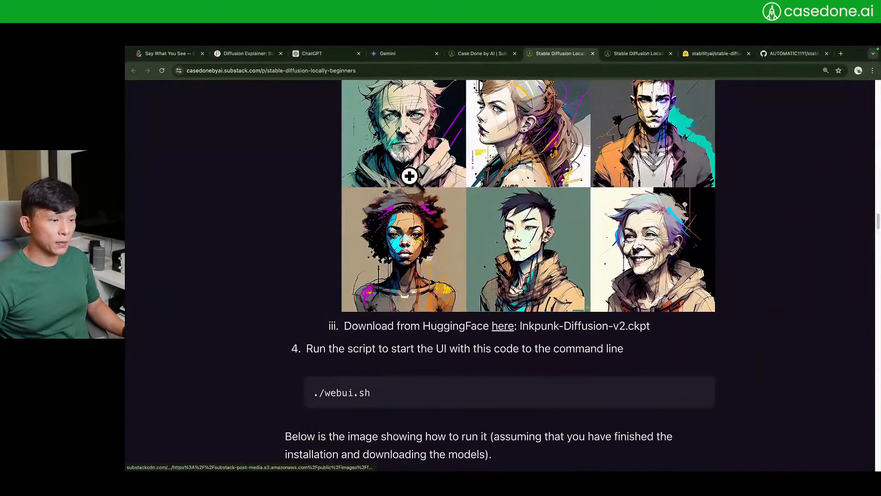
scroll(355, 362, "down", 5)
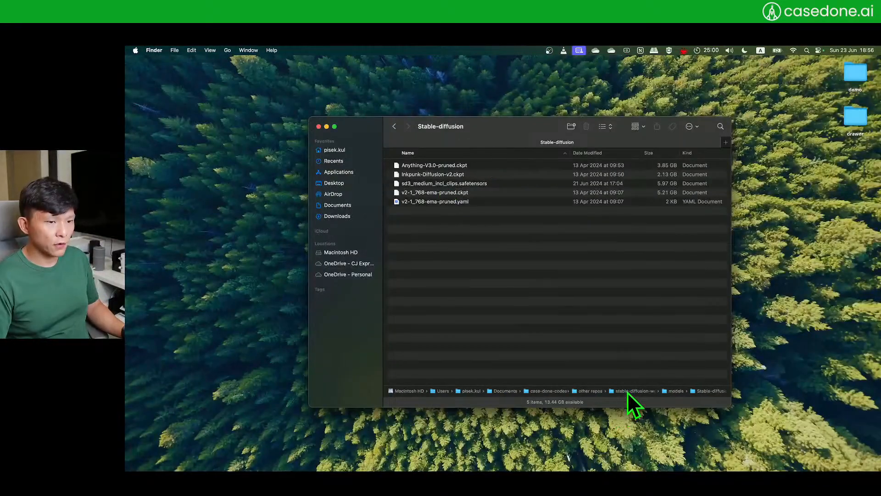
double_click(627, 392)
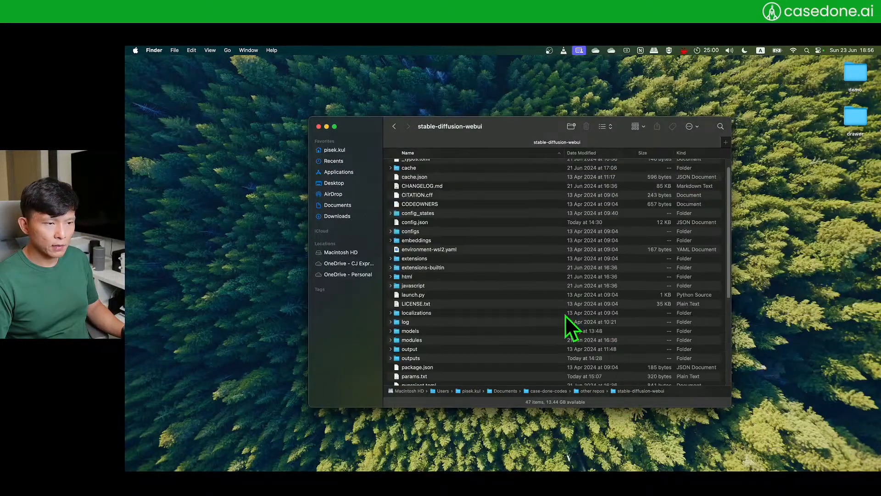
scroll(415, 305, "down", 10)
left_click(403, 377)
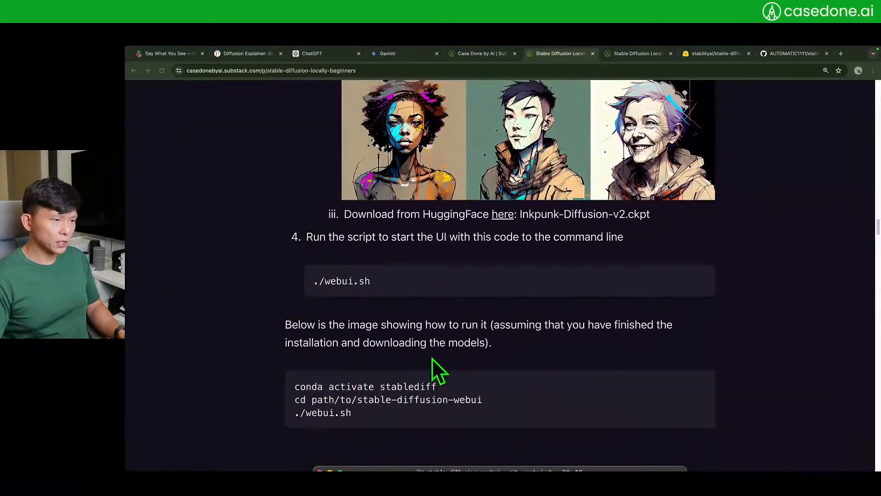
Return to the guide and examine the conda activate, cd path/to/stable-diffusion-webui and ./webui.sh launch commands by highlighting them
scroll(434, 357, "down", 2)
scroll(434, 356, "down", 2)
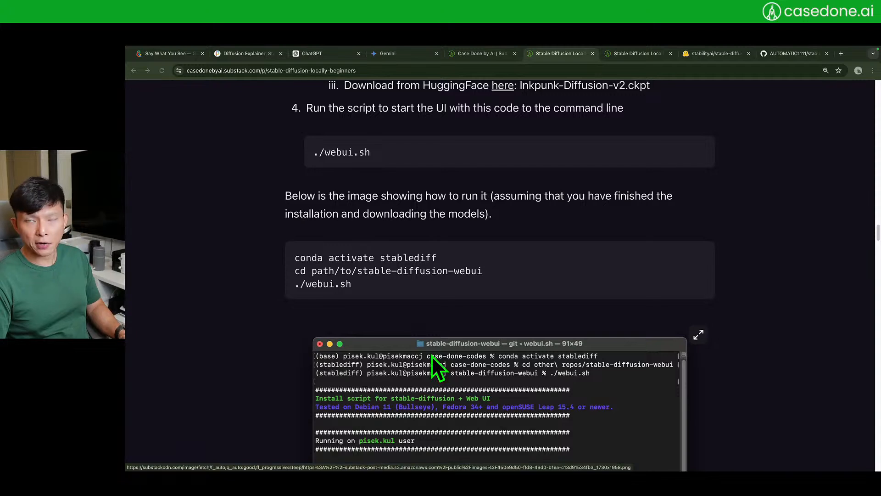
scroll(432, 355, "up", 1)
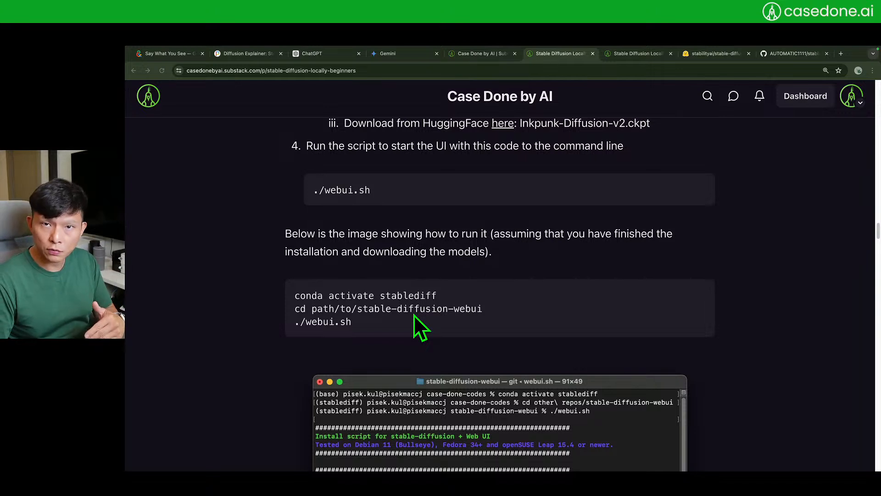
left_click_drag(392, 329, 296, 297)
left_click(477, 321)
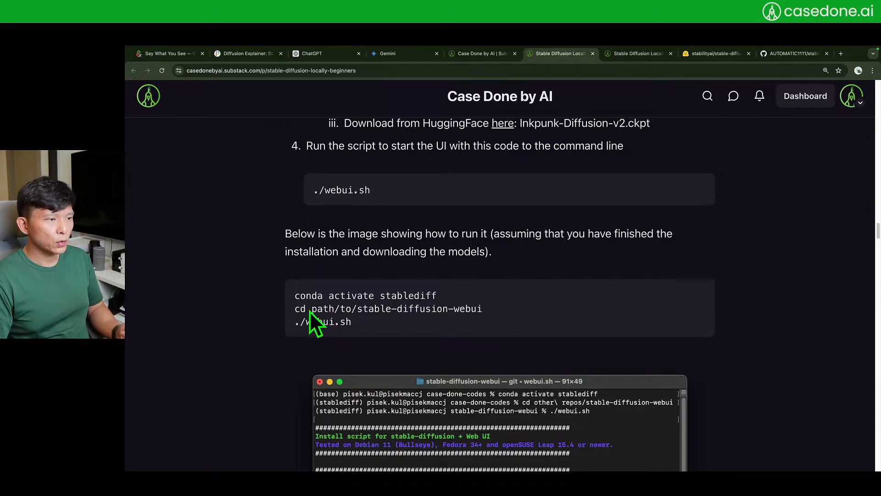
left_click_drag(312, 310, 486, 304)
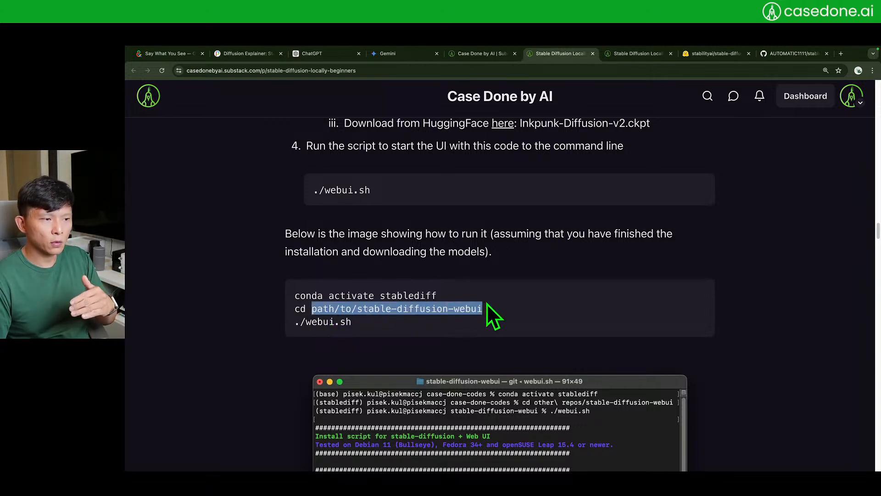
left_click(506, 321)
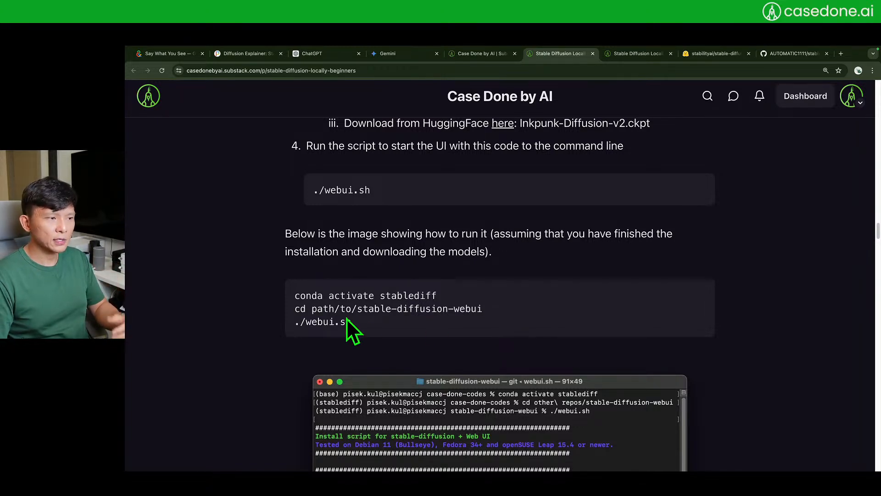
left_click_drag(346, 319, 302, 324)
left_click(419, 318)
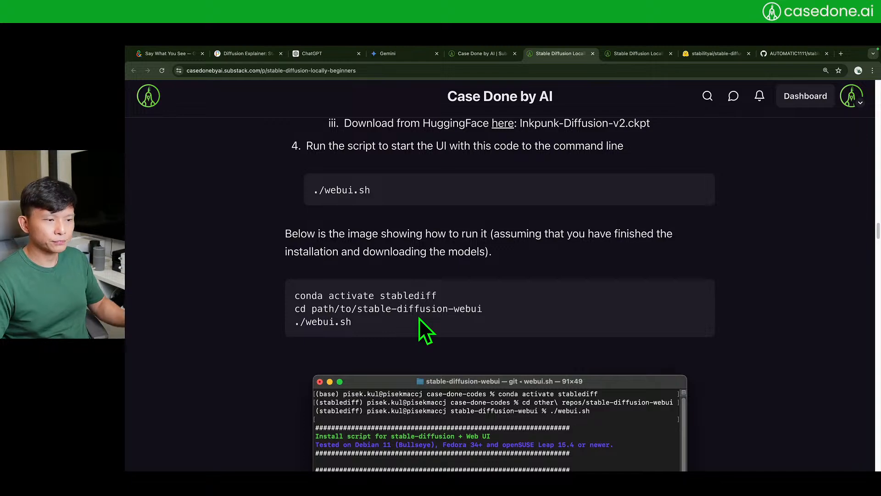
Look through the guide's sample terminal output for launching webui.sh, down to the local URL and startup lines
scroll(419, 318, "down", 5)
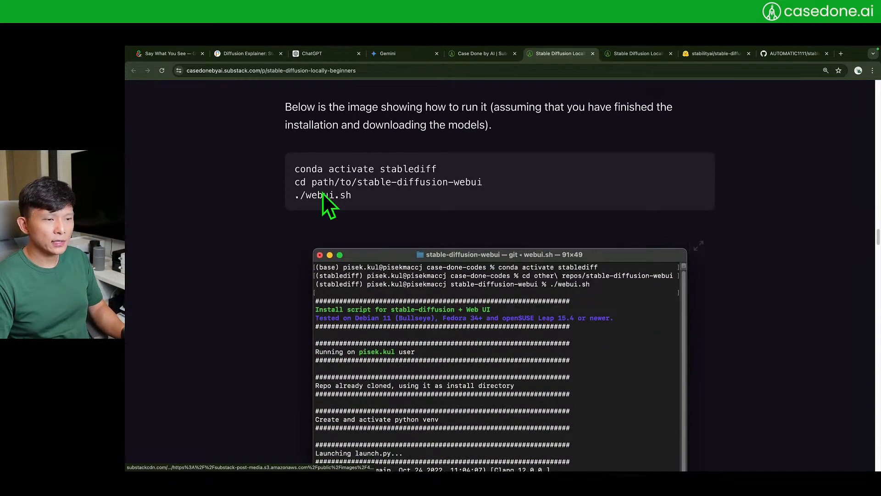
scroll(405, 298, "down", 5)
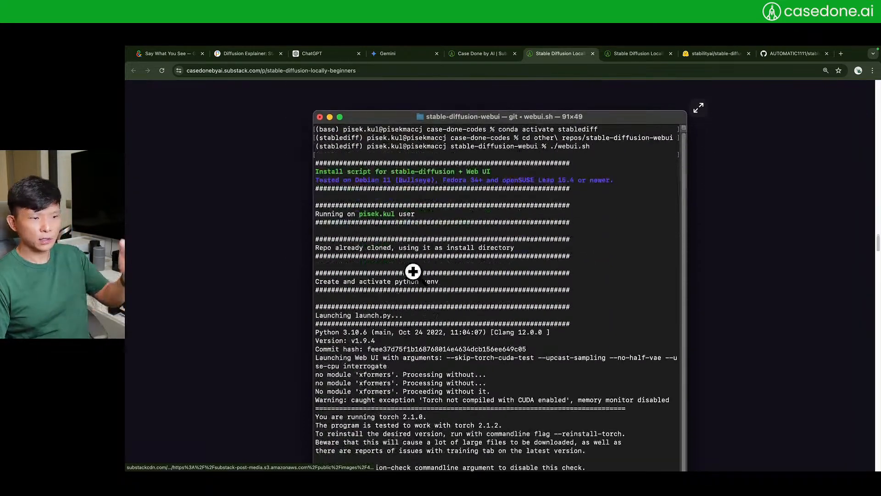
scroll(428, 297, "down", 5)
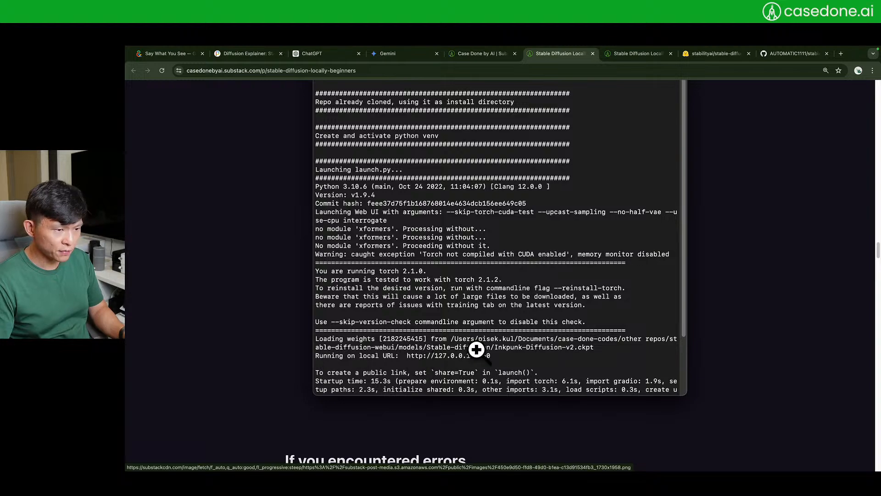
scroll(473, 351, "down", 2)
scroll(390, 294, "down", 2)
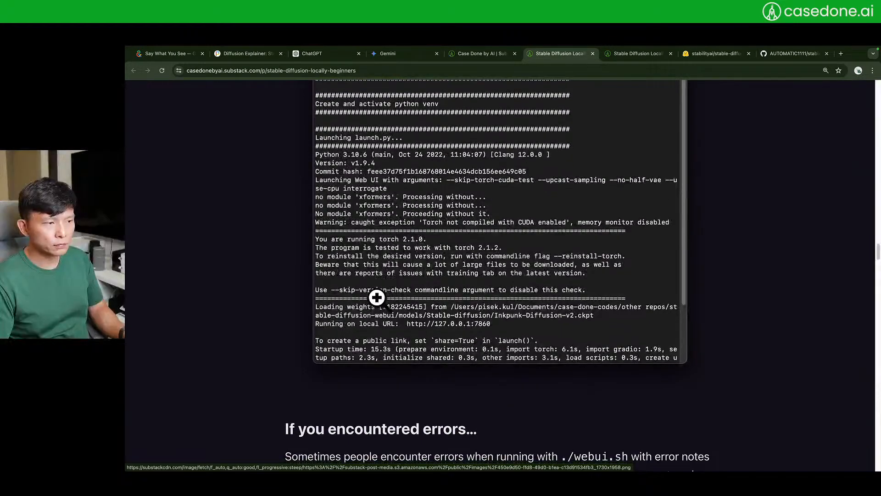
Review the guide's "If you encountered errors" introduction, highlighting the skip-torch-cuda-cuda-test and no-half error notes
scroll(369, 301, "down", 5)
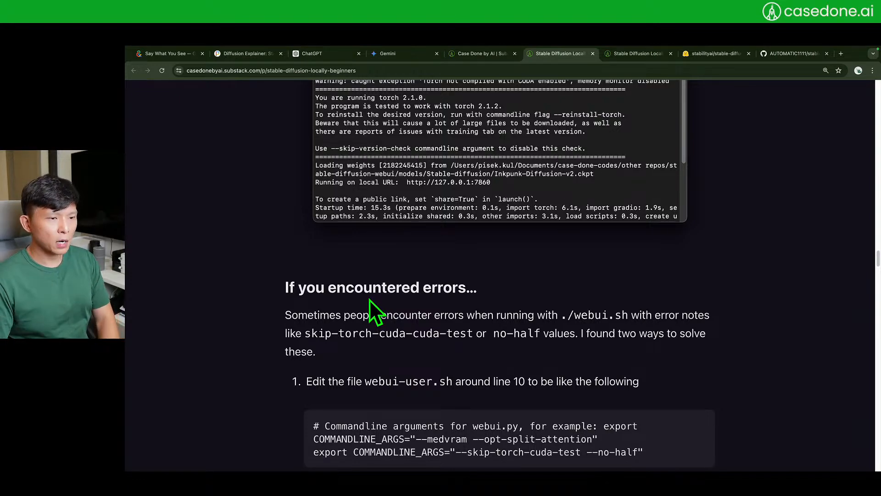
scroll(369, 299, "down", 3)
scroll(369, 301, "up", 4)
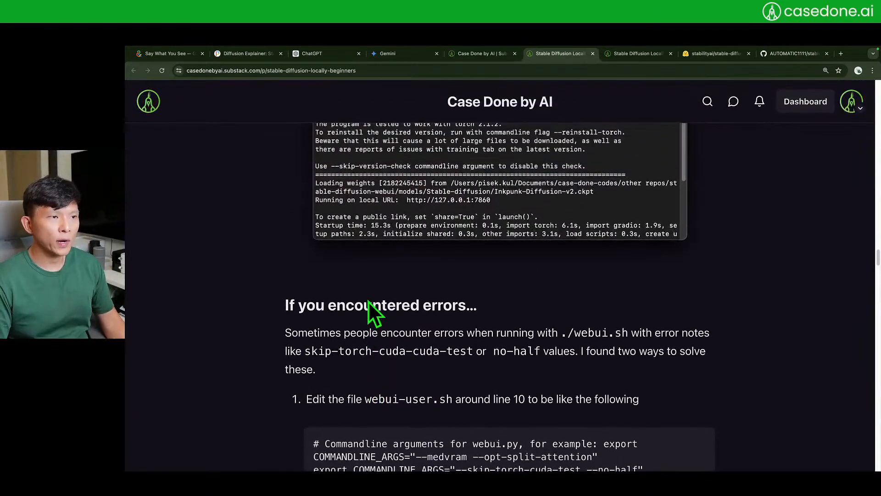
scroll(501, 348, "down", 2)
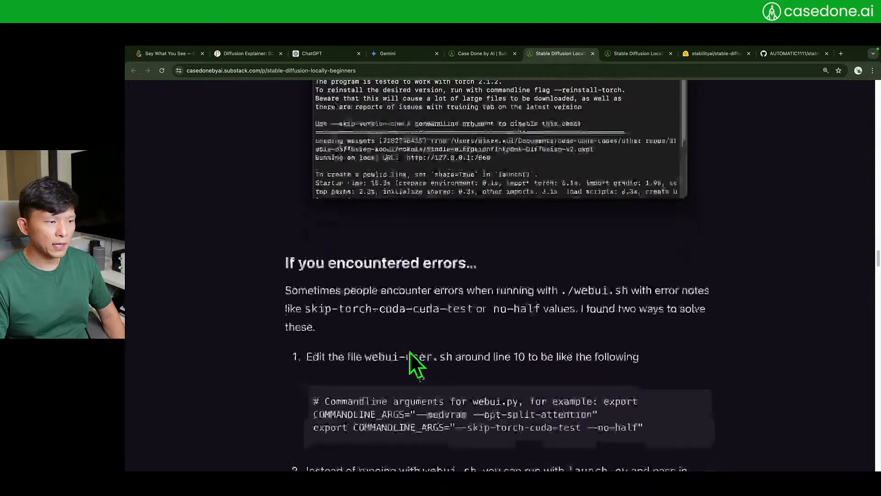
left_click_drag(304, 298, 471, 299)
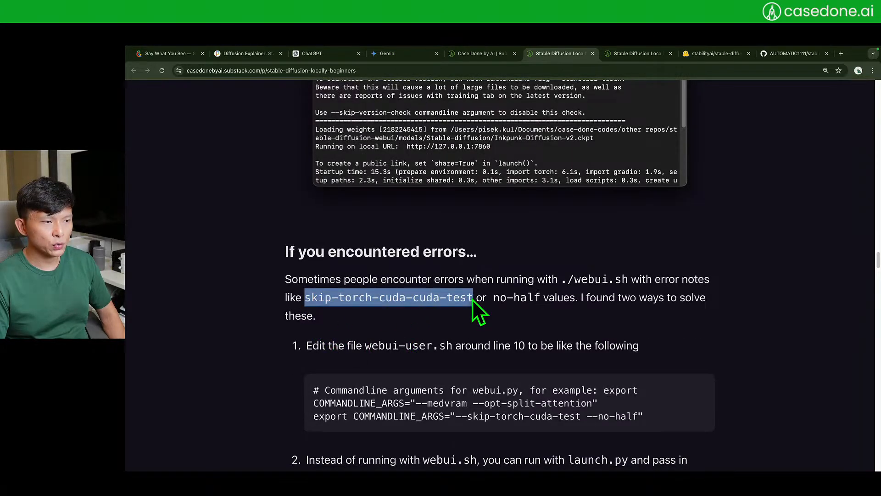
left_click(416, 299)
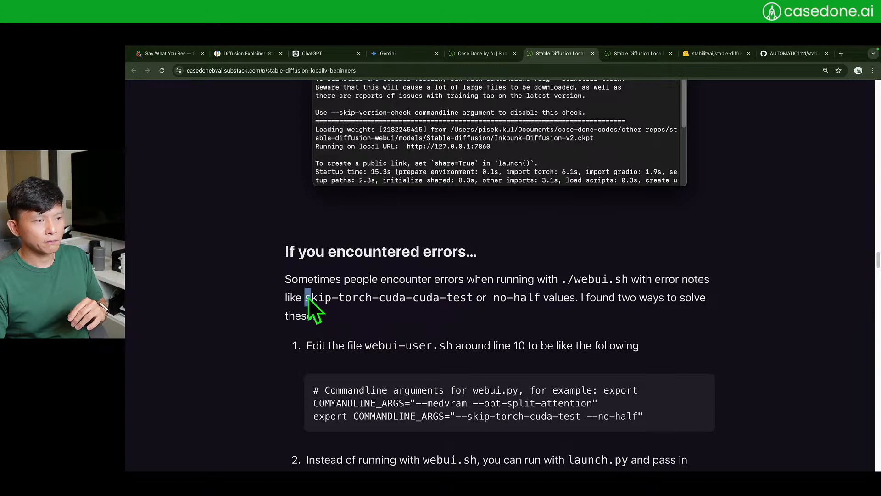
left_click_drag(305, 297, 474, 297)
left_click_drag(304, 302, 553, 298)
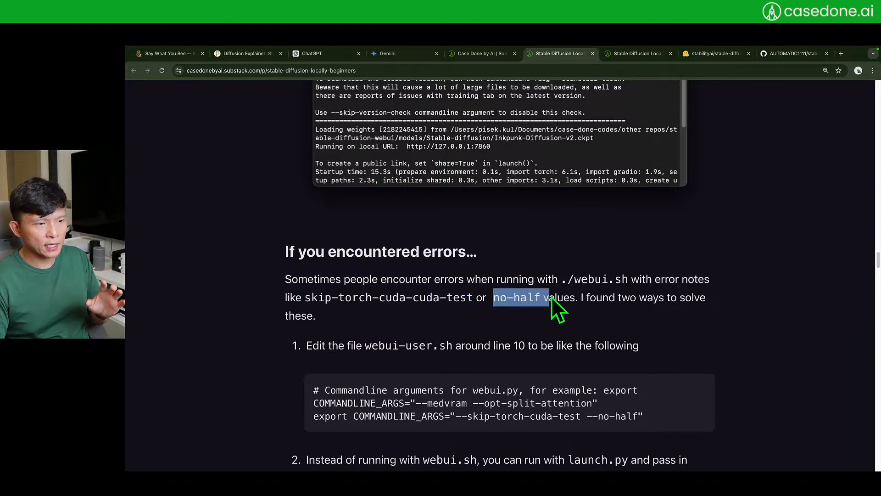
left_click(526, 357)
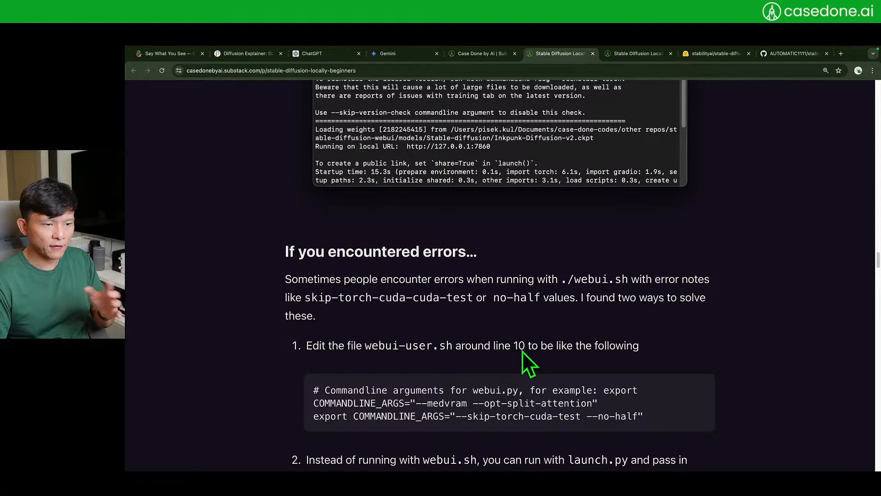
Examine the guide's first fix, highlighting the webui-user.sh file name and the export COMMANDLINE_ARGS line with --skip-torch-cuda-test --no-half
scroll(522, 351, "down", 1)
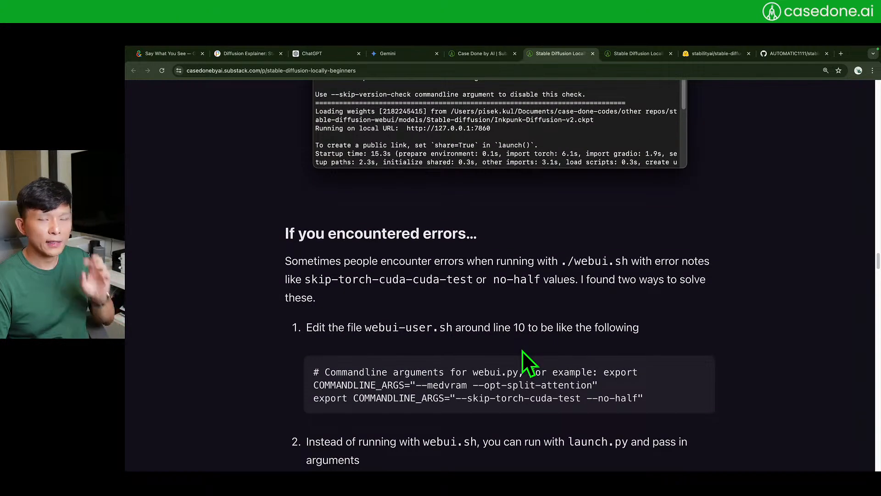
scroll(522, 350, "down", 3)
left_click_drag(364, 268, 447, 269)
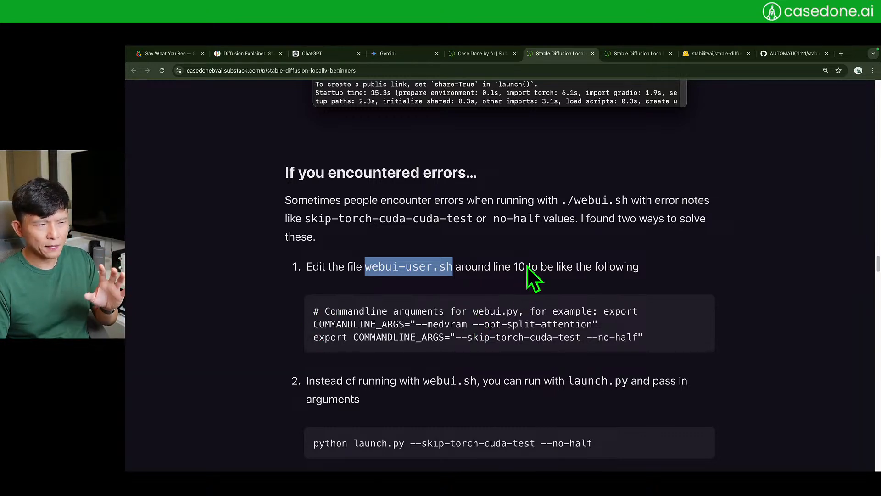
left_click_drag(316, 321, 676, 340)
left_click(675, 339)
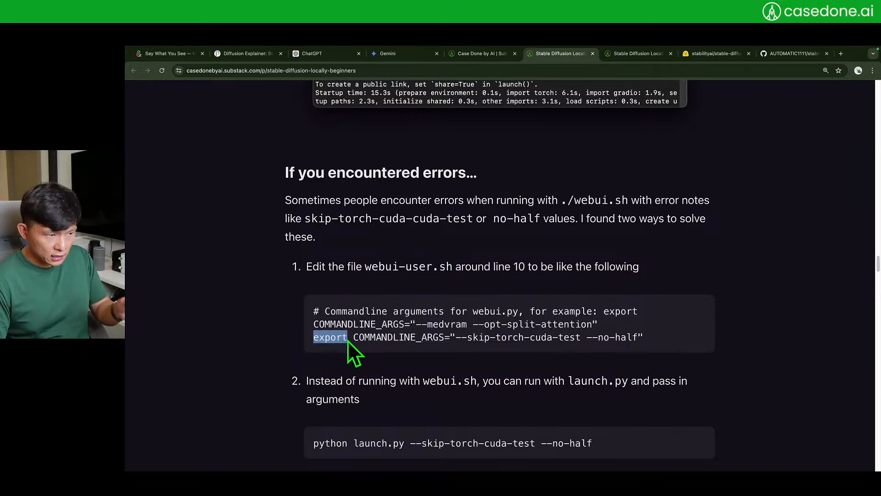
left_click_drag(352, 339, 650, 339)
left_click(668, 338)
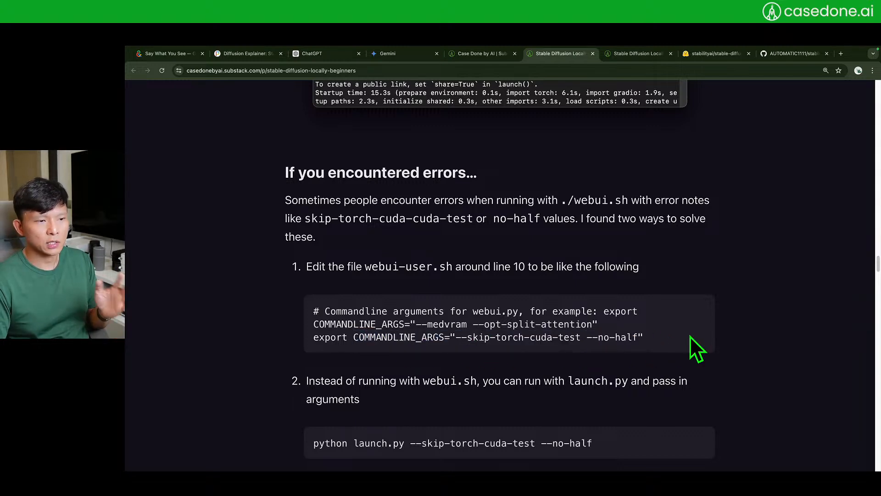
left_click_drag(587, 328, 379, 266)
Examine the guide's second fix, highlighting the python launch.py command and its --skip-torch-cuda-test --no-half arguments
scroll(403, 316, "down", 3)
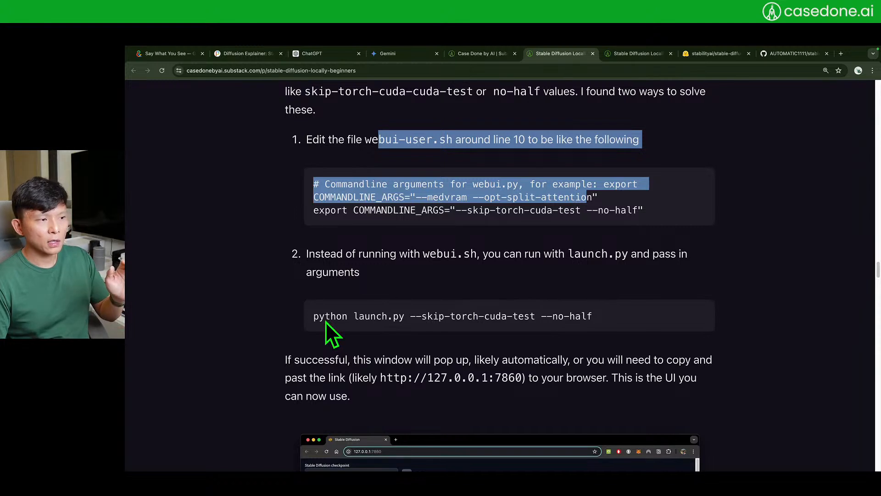
scroll(339, 307, "up", 1)
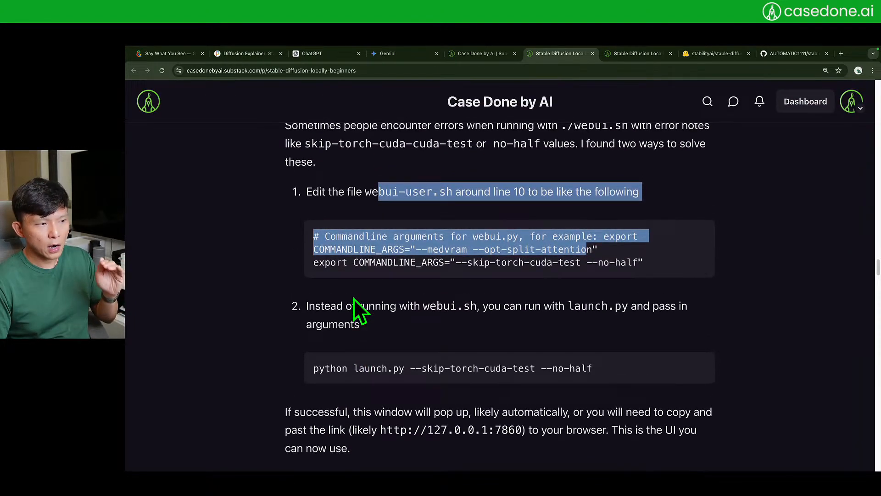
left_click_drag(424, 307, 481, 307)
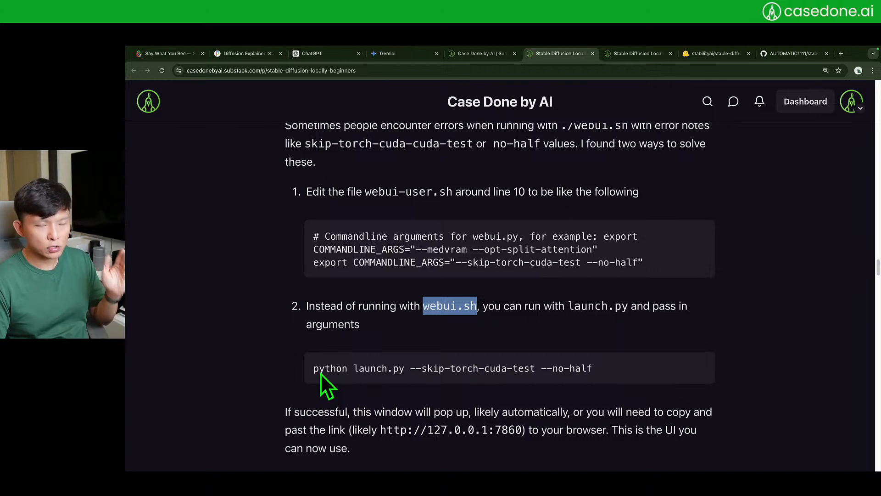
left_click_drag(355, 368, 394, 367)
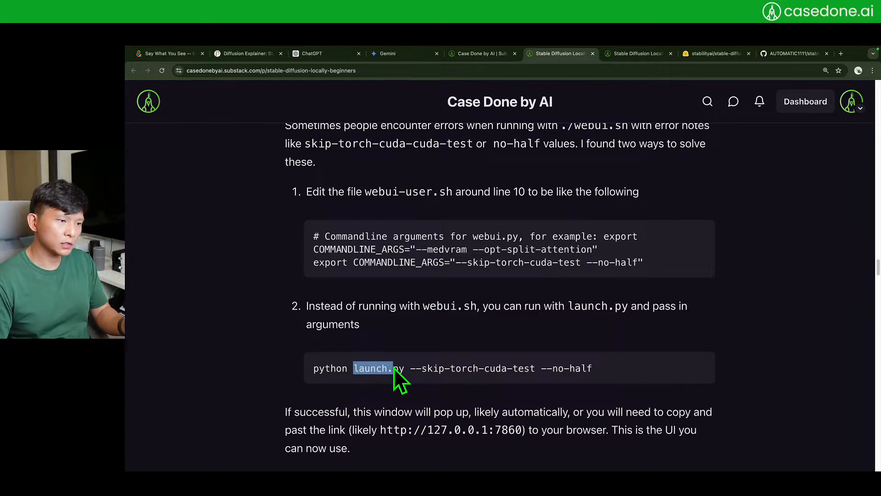
left_click(421, 370)
left_click_drag(408, 370, 617, 364)
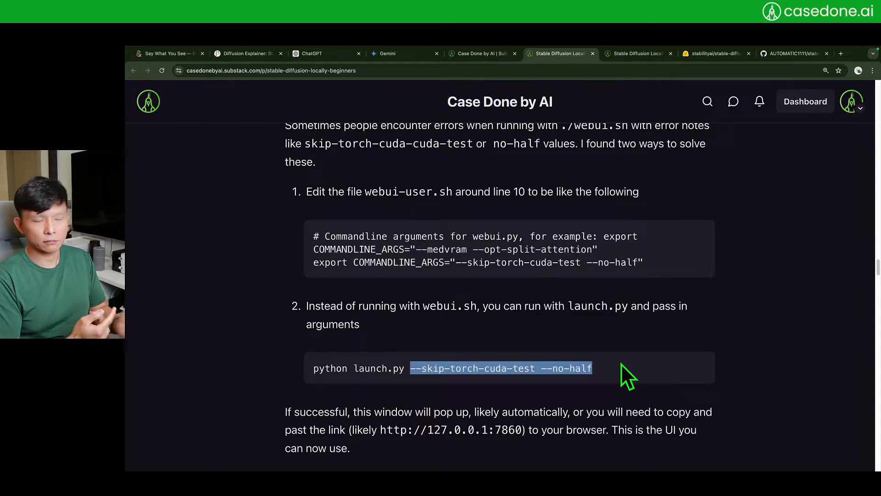
left_click(620, 363)
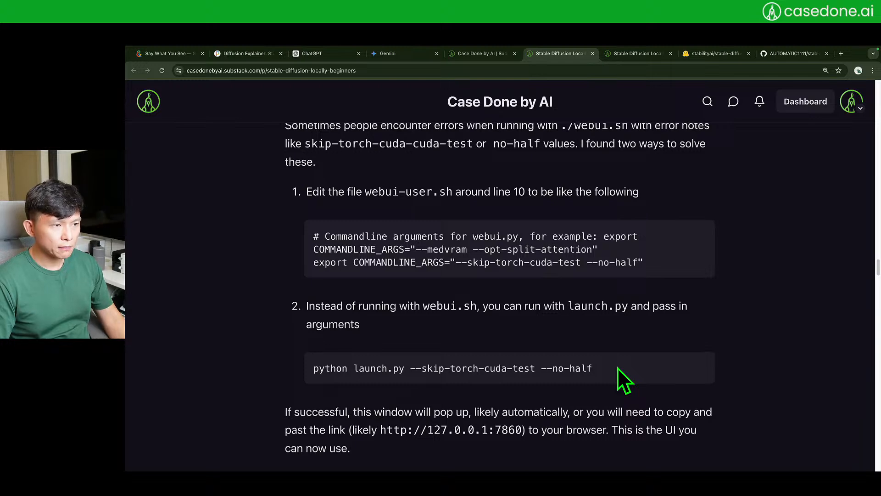
left_click_drag(617, 367, 348, 370)
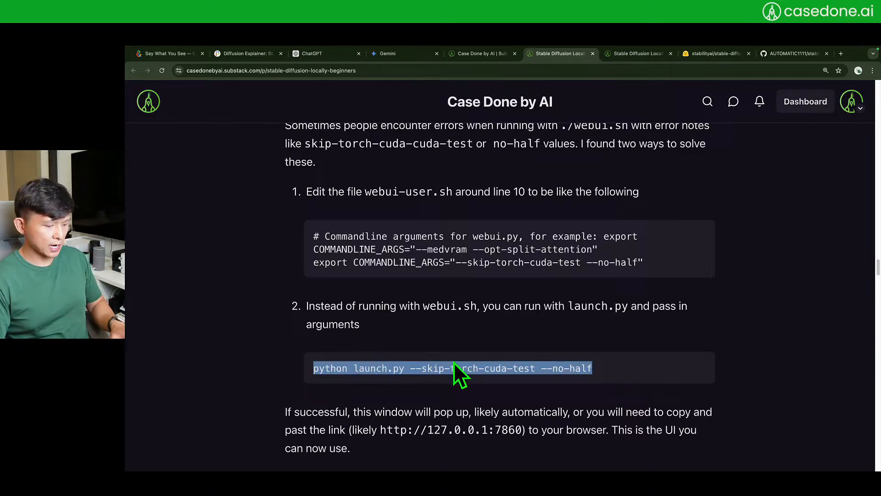
Look over the guide's local URL note and the screenshot of the Stable Diffusion web UI
scroll(453, 362, "down", 6)
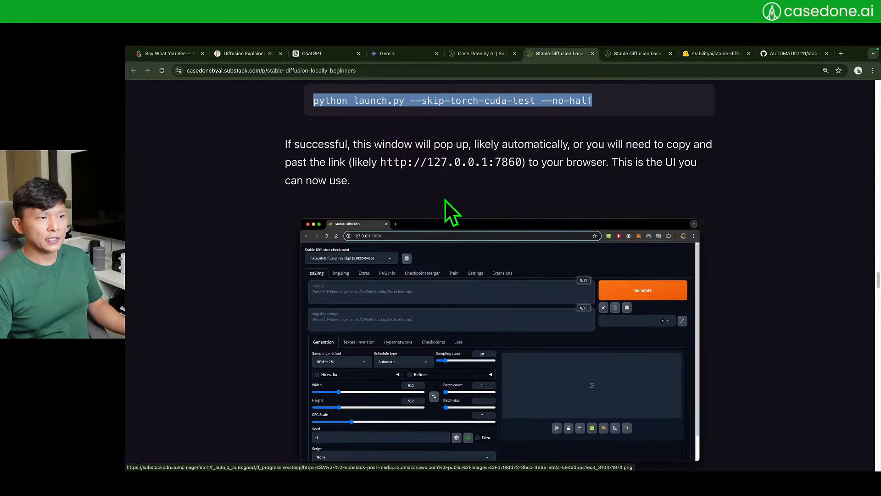
scroll(516, 360, "down", 3)
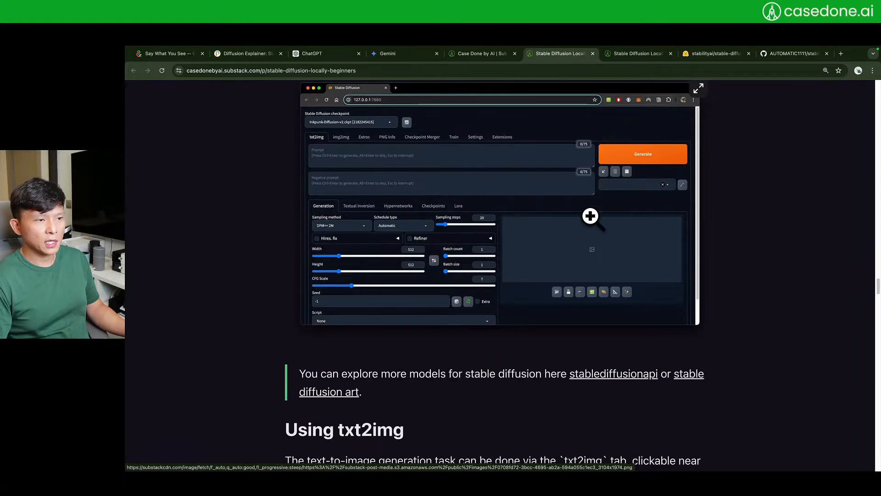
scroll(496, 210, "up", 1)
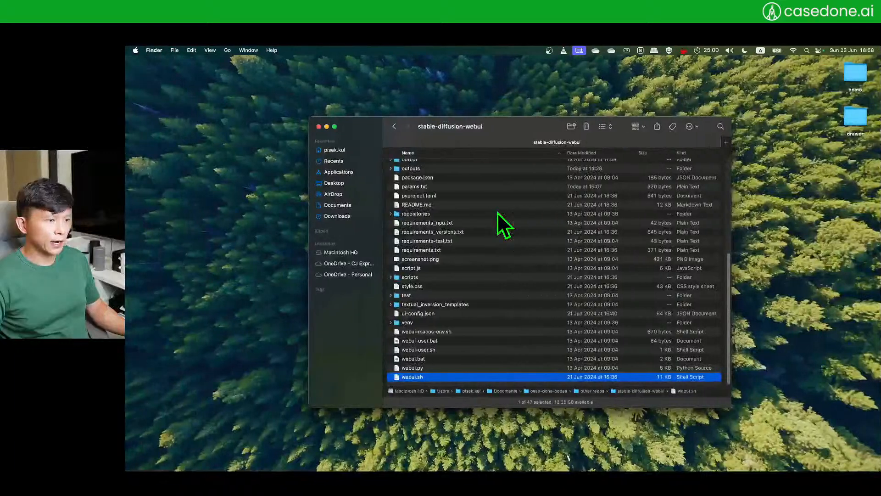
Shift the stable-diffusion-webui Finder window aside and open Terminal
left_click_drag(508, 133, 434, 130)
mouse_move(633, 464)
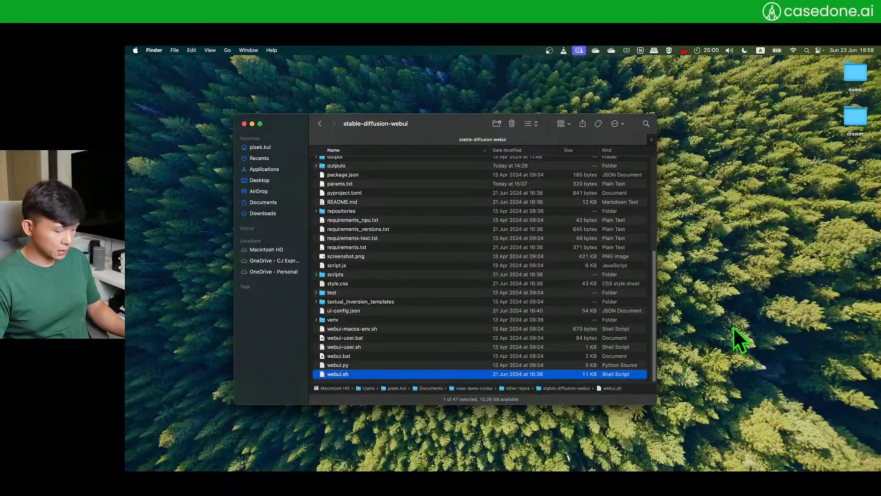
key("super+space")
type("terminal")
key("Return")
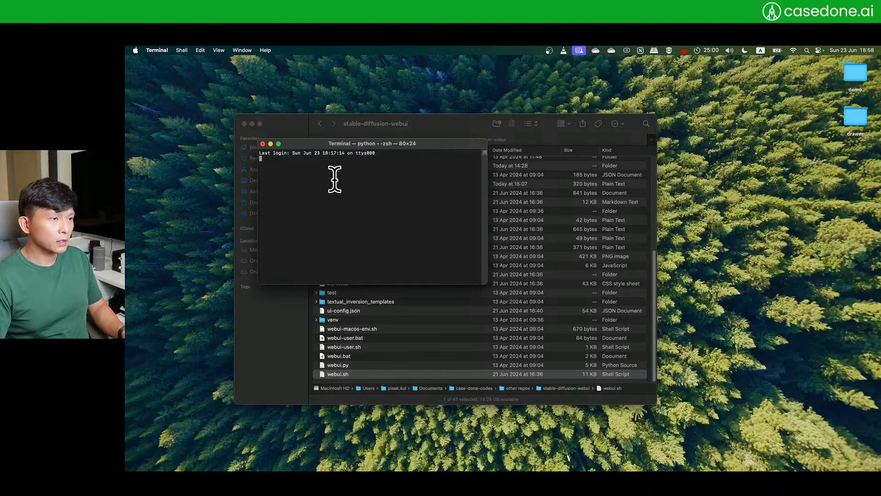
Enlarge the Terminal text, minimize the Finder window behind it, and reposition the Terminal window over the desktop
key("super+plus")
key("super+plus")
key("super+plus")
key("super+plus")
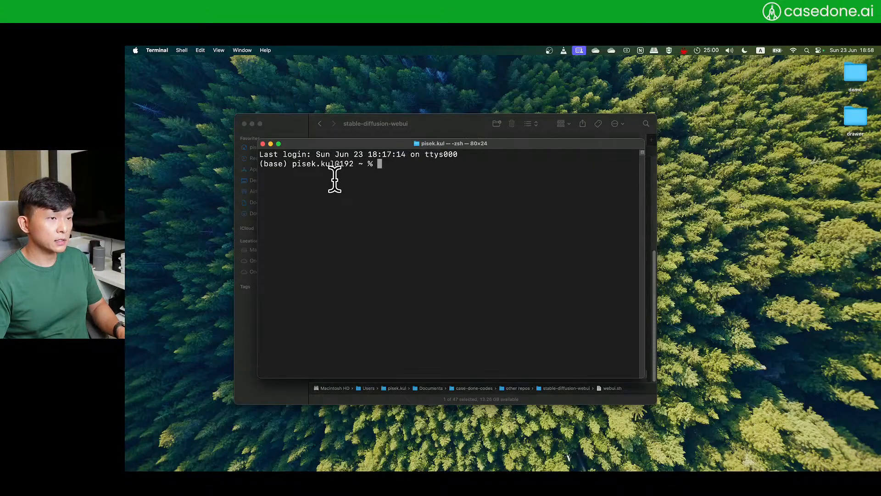
left_click(252, 123)
left_click_drag(513, 145, 545, 132)
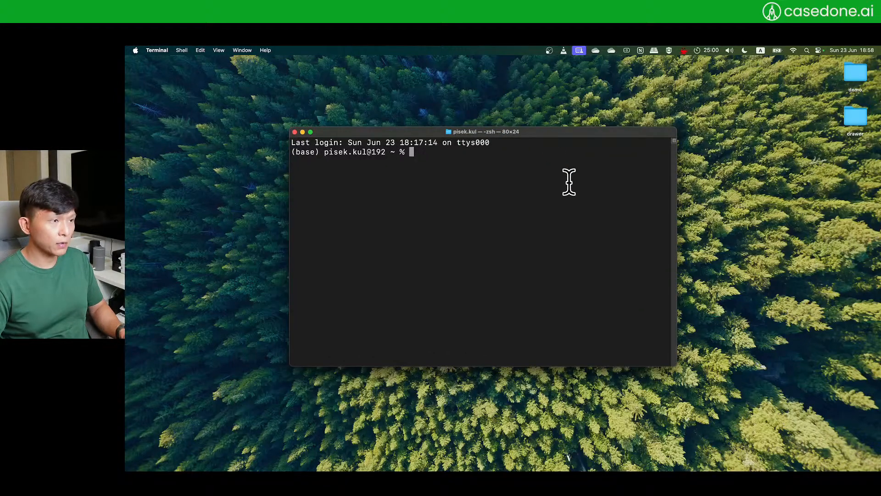
List the home folder's contents and activate the stablediff conda environment
type("ls")
key("Return")
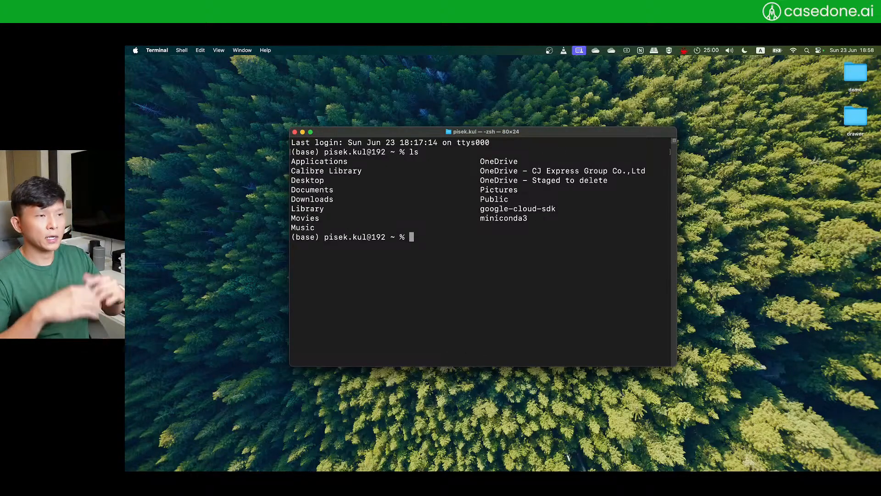
type("conda ")
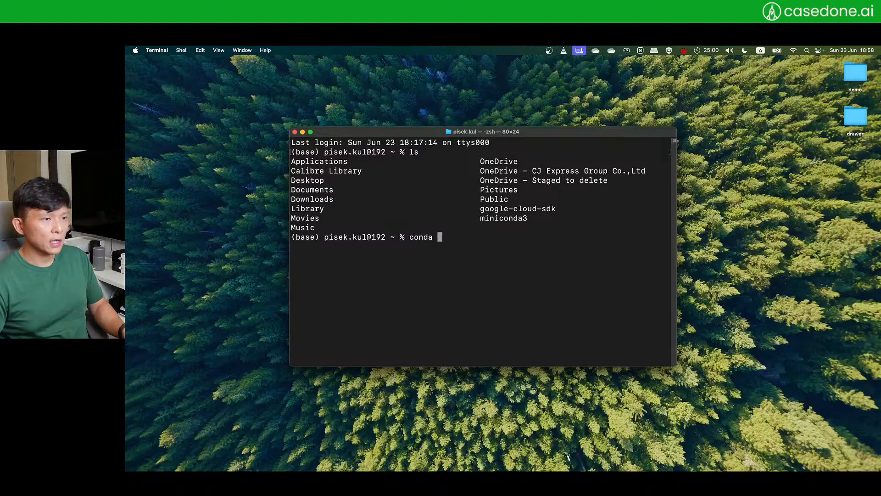
type("activate st")
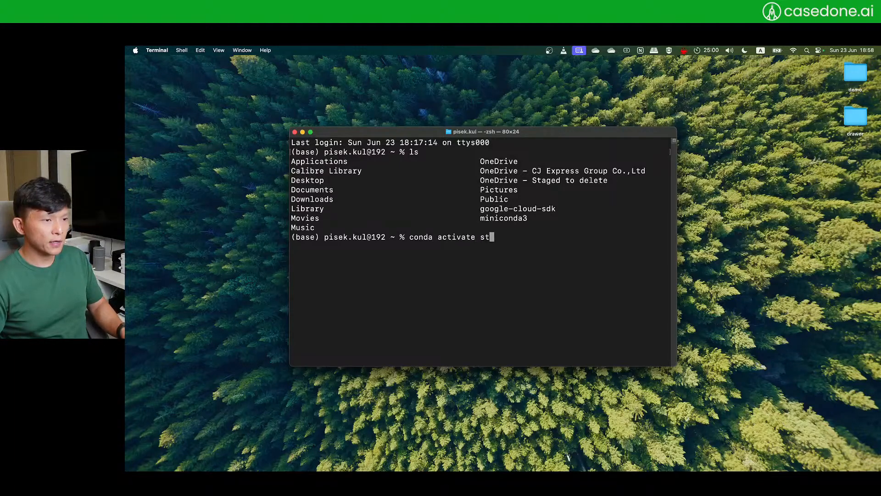
type("ablediff")
key("Return")
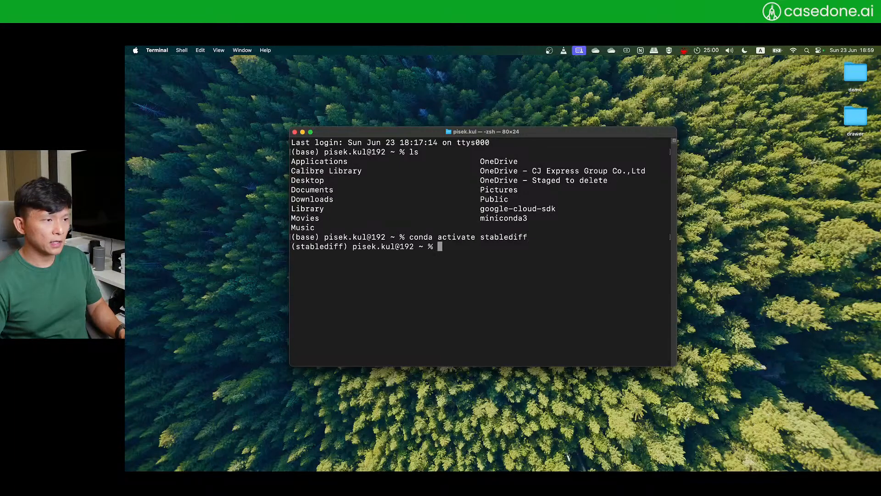
Clear the terminal and change directory to Documents/case-done-codes/other repos/stable-diffusion-webui
type("clear")
key("Return")
type("cd")
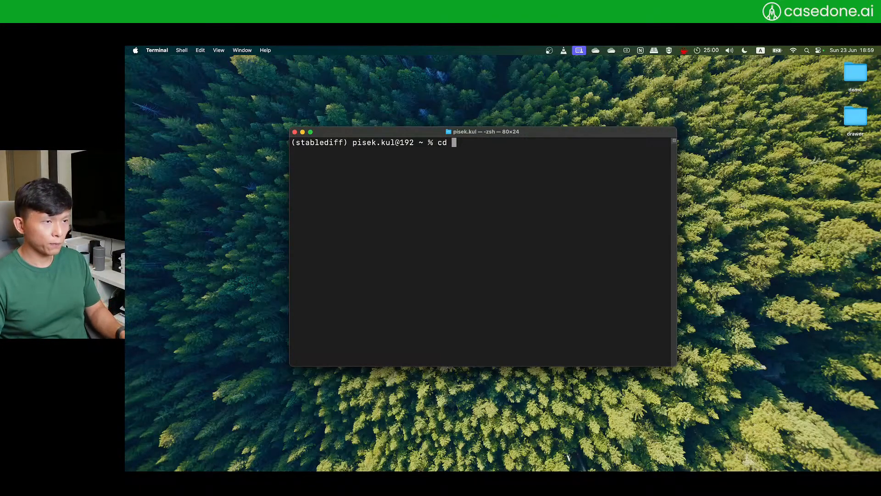
type("Do")
key("Tab")
type("cas")
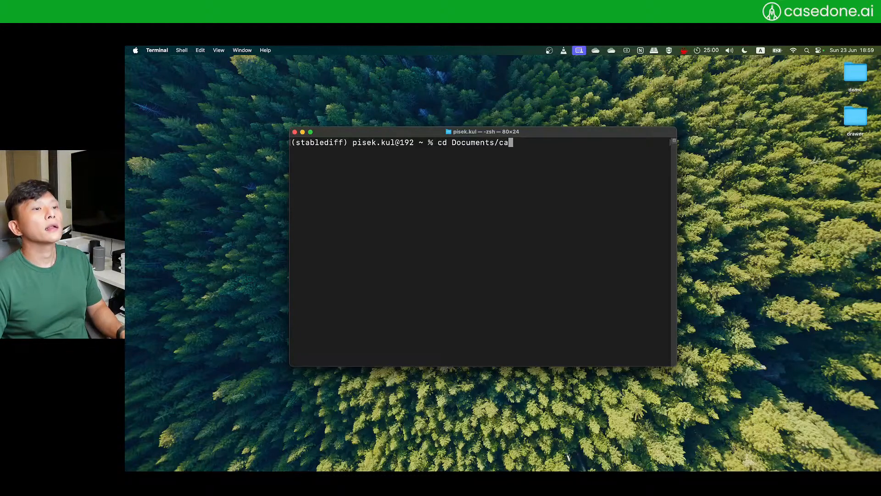
key("Tab")
type("ot")
key("Tab")
type("sta")
key("Tab")
key("Return")
List the stable-diffusion-webui folder's files and open webui-user.sh in vi
type("l")
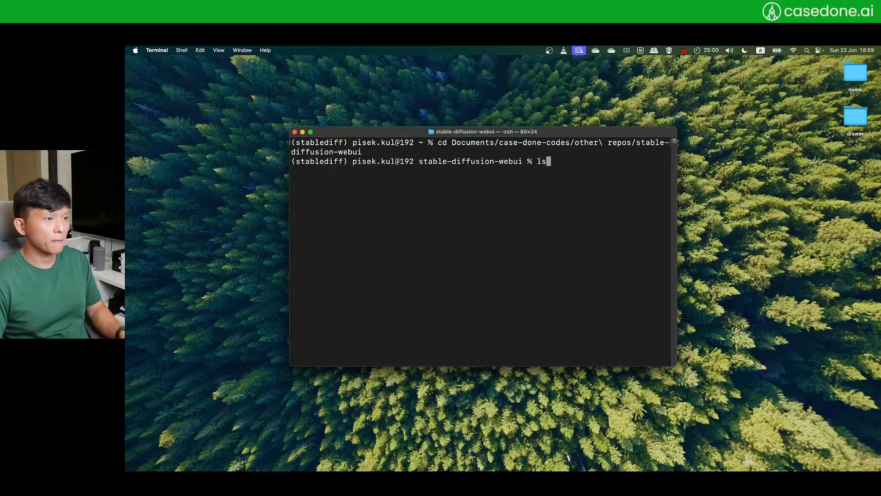
type("s")
key("Return")
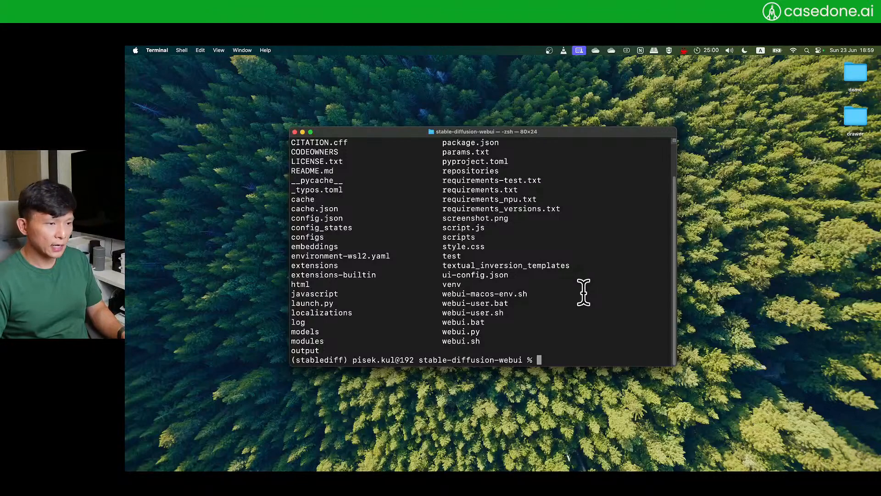
type("vi webui-user.sh")
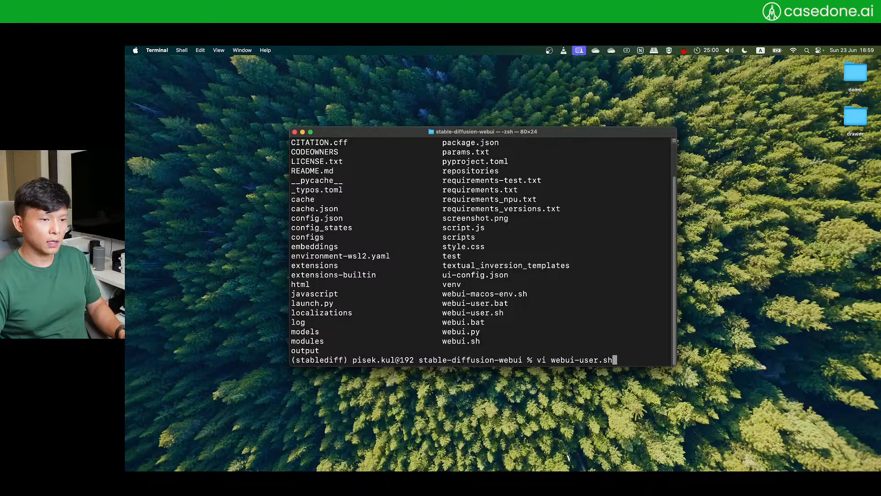
key("Return")
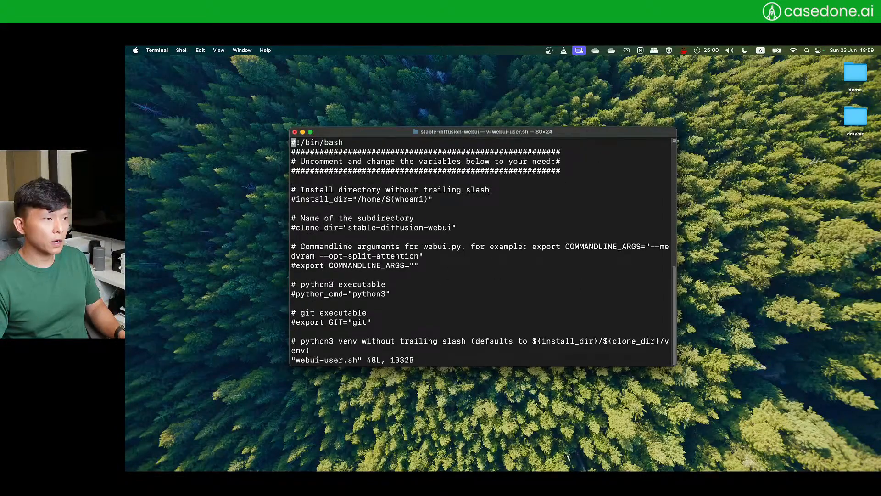
Examine the commented-out variables in webui-user.sh, from the install directory down to the git executable
key("Down")
key("Down")
key("Down")
key("Down")
key("Down")
key("Down")
key("Down")
key("Down")
key("Down")
key("Down")
key("Down")
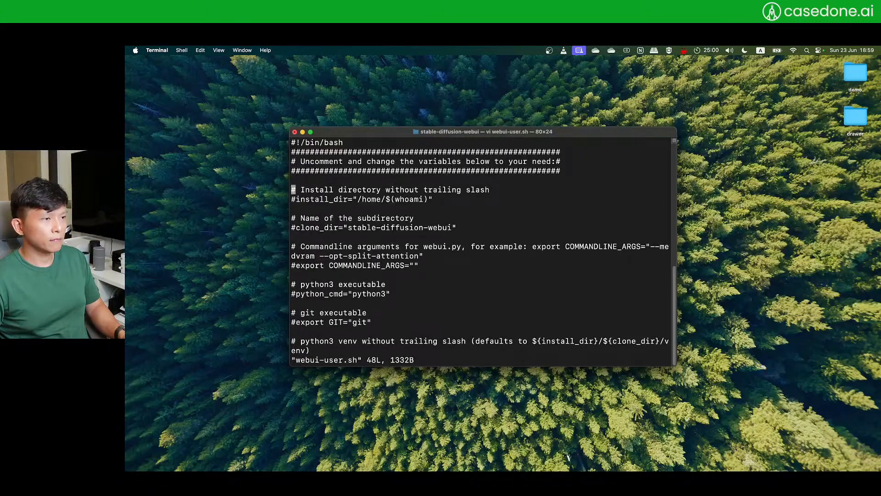
key("Down")
key("Down")
key("Down")
key("Up")
key("Up")
key("Up")
key("Up")
key("Up")
key("Up")
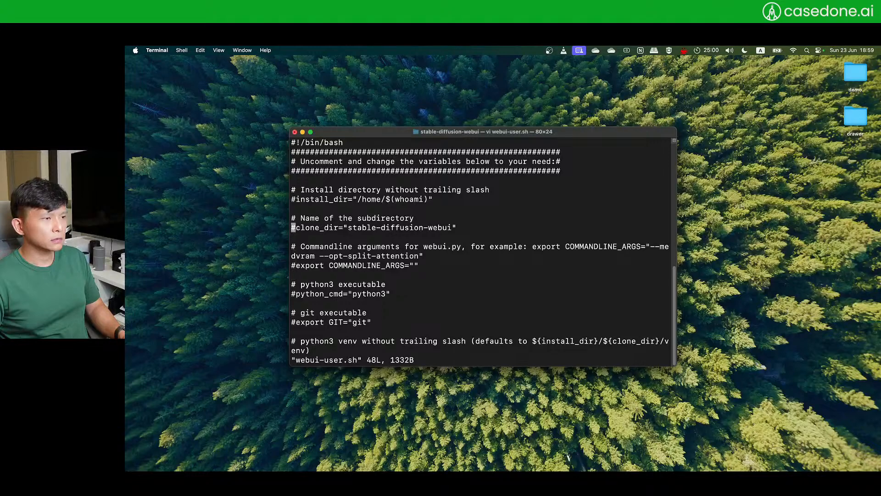
key("Down")
key("Down")
key("Down")
key("Down")
key("Down")
key("Down")
key("Down")
key("Down")
key("Down")
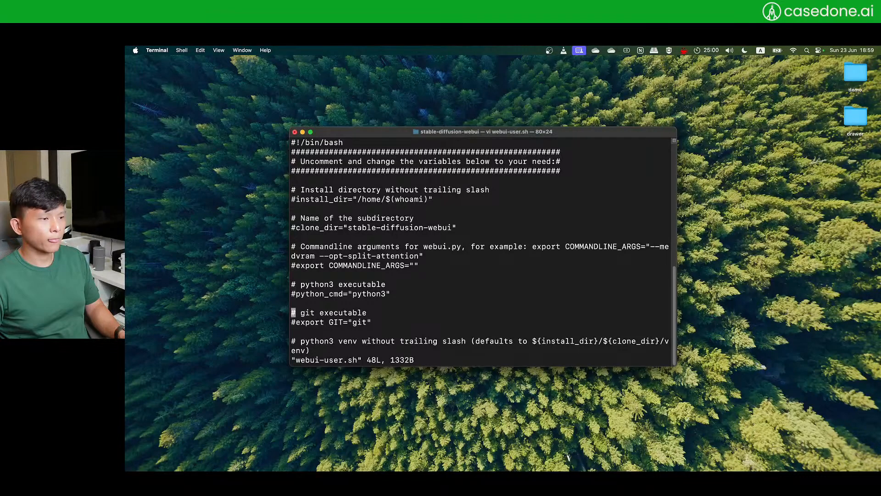
Go to the export COMMANDLINE_ARGS line in webui-user.sh and examine it up to its quotation marks
key("Up")
key("Up")
key("Up")
key("Up")
key("Up")
key("Right")
key("Right")
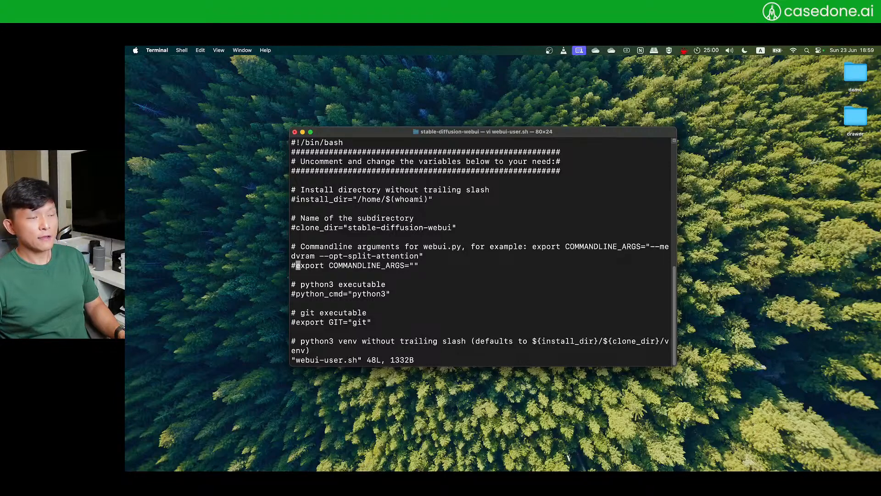
key("Right")
key("Right")
key("Right")
key("Right")
key("Left")
key("Left")
key("Left")
key("Left")
key("Left")
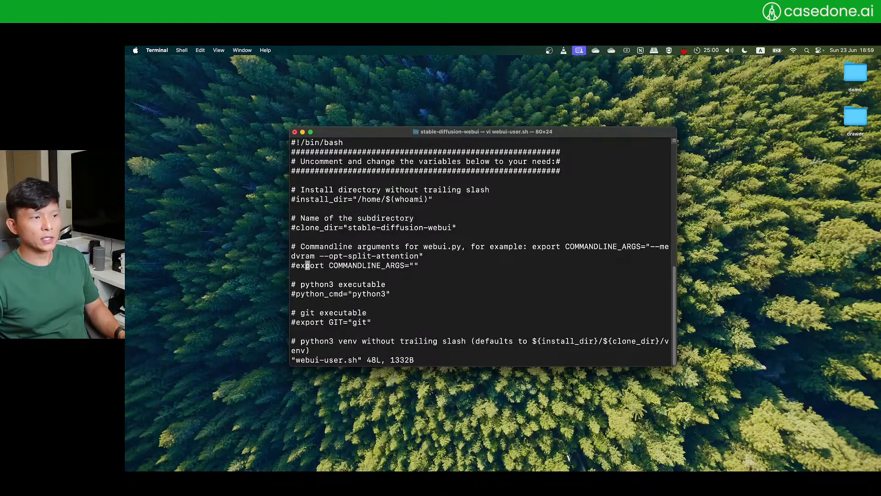
key("Right")
key("Right")
key("Right")
key("Right")
key("Right")
key("Right")
key("Right")
key("Right")
key("Right")
key("Right")
key("Right")
key("Right")
key("Right")
key("Right")
key("Right")
key("Right")
key("Right")
key("Right")
key("Right")
key("Right")
key("Right")
key("Right")
key("Right")
key("Right")
key("Right")
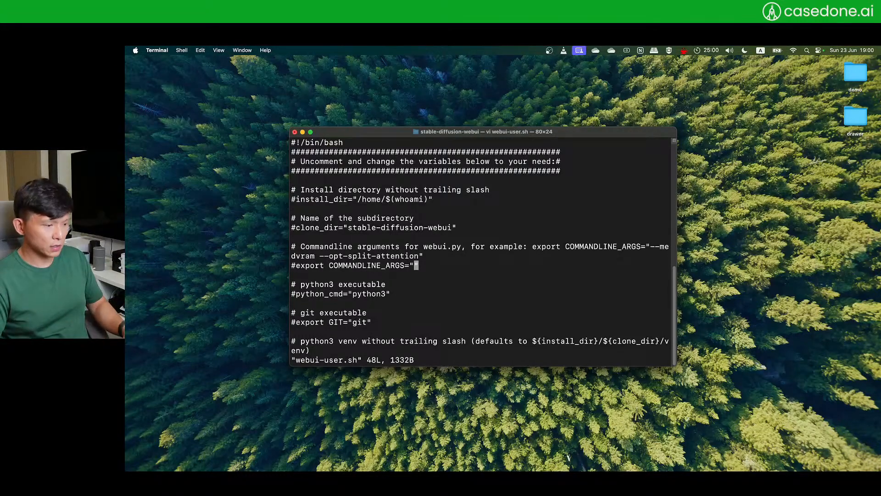
key("grave")
key("Escape")
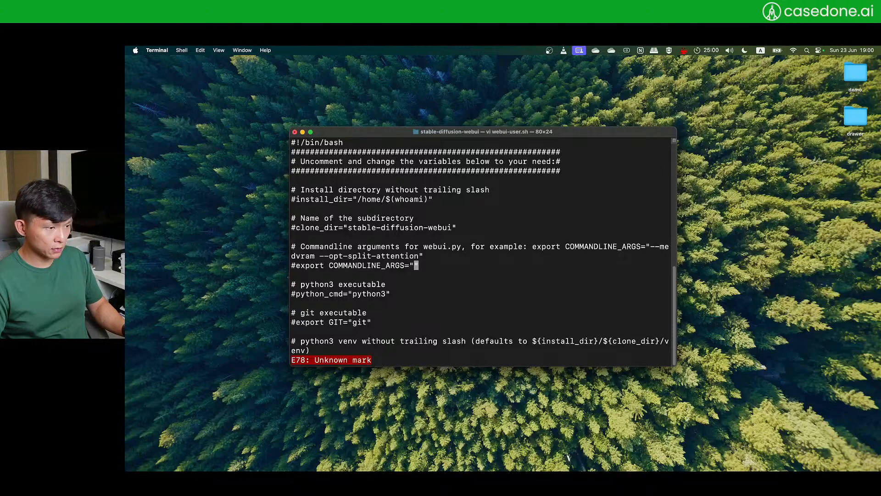
Quit vi without changing webui-user.sh and clear the terminal
type(":q")
key("Return")
type("clear")
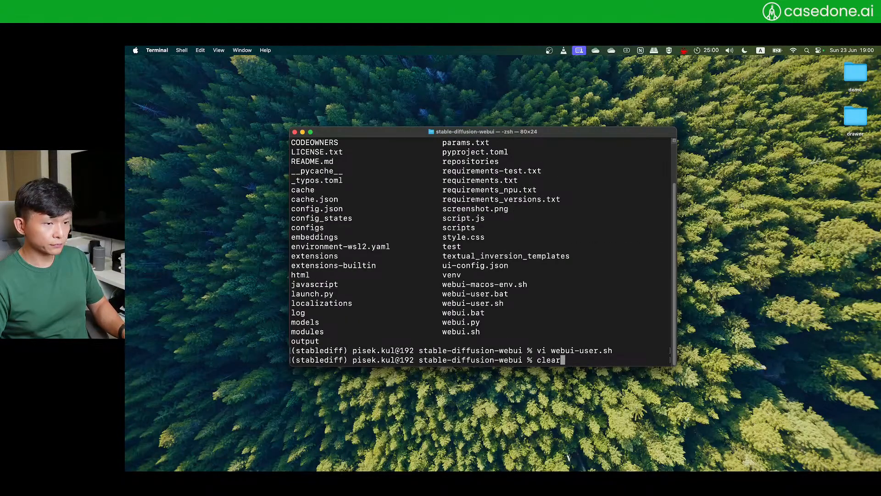
key("Return")
Launch the web UI by running ./webui.sh from the stable-diffusion-webui folder
type(".")
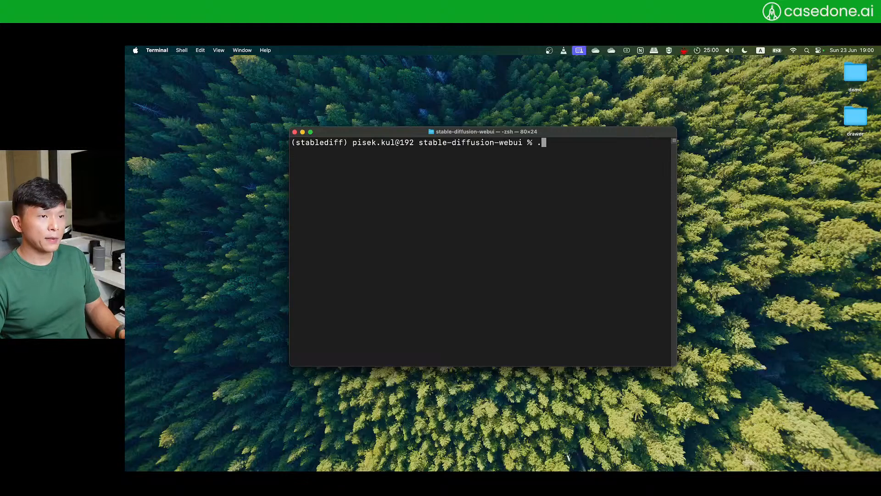
type("/u")
type("ebui.sh")
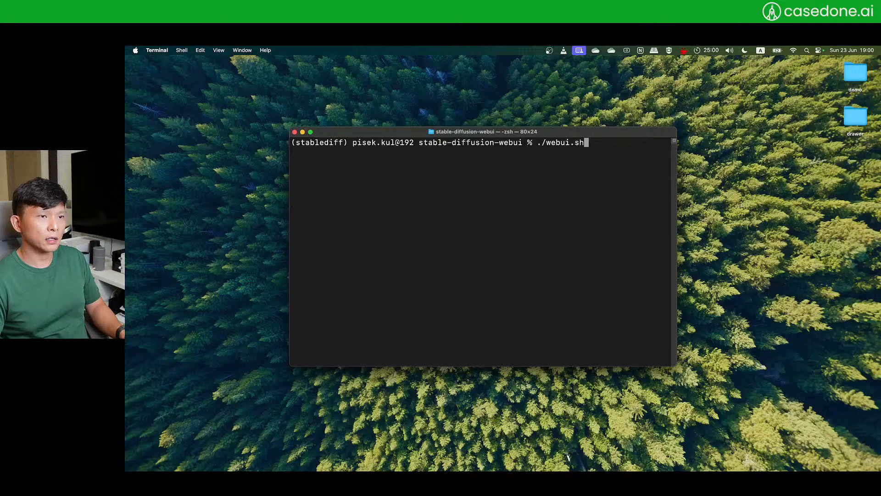
key("Return")
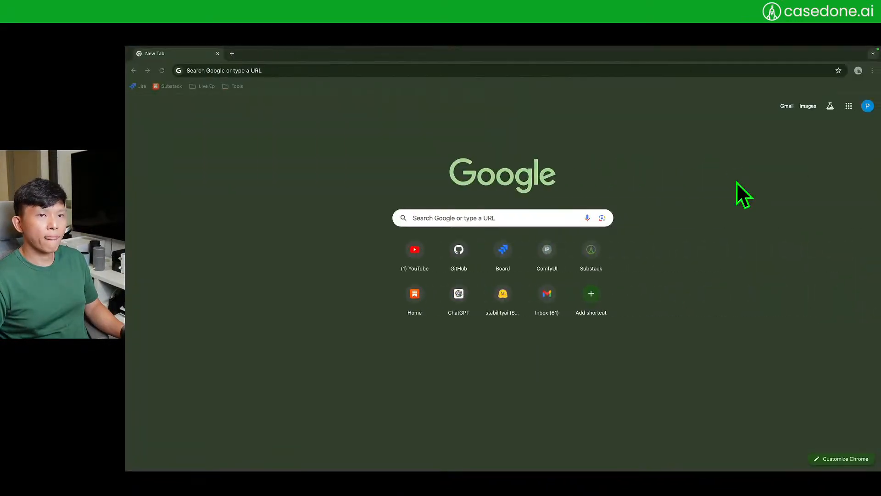
Open 127.0.0.1:7860 in Google Chrome and enlarge the web UI page by three zoom levels
type("127.0.0.1:7860")
key("Return")
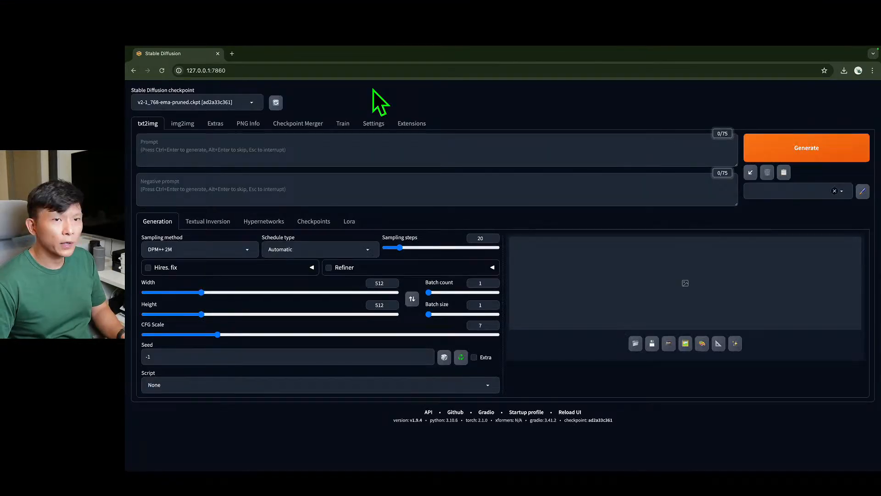
key("ctrl+plus")
key("ctrl+plus")
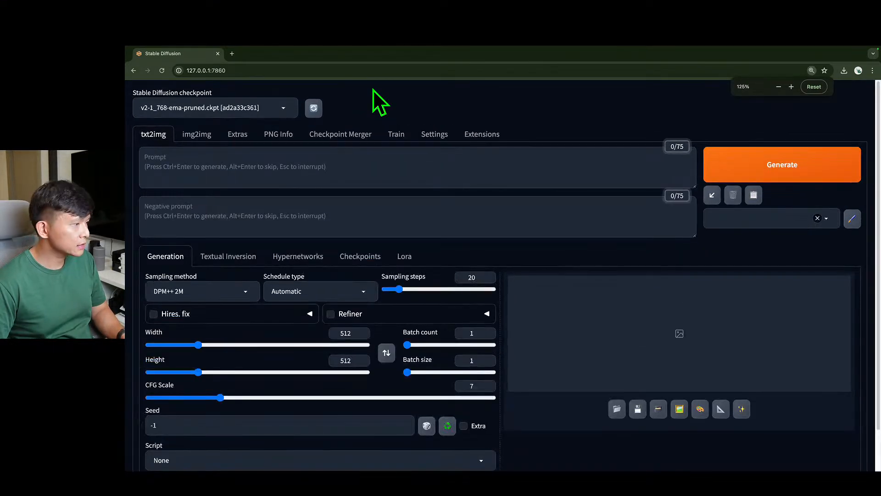
key("ctrl+plus")
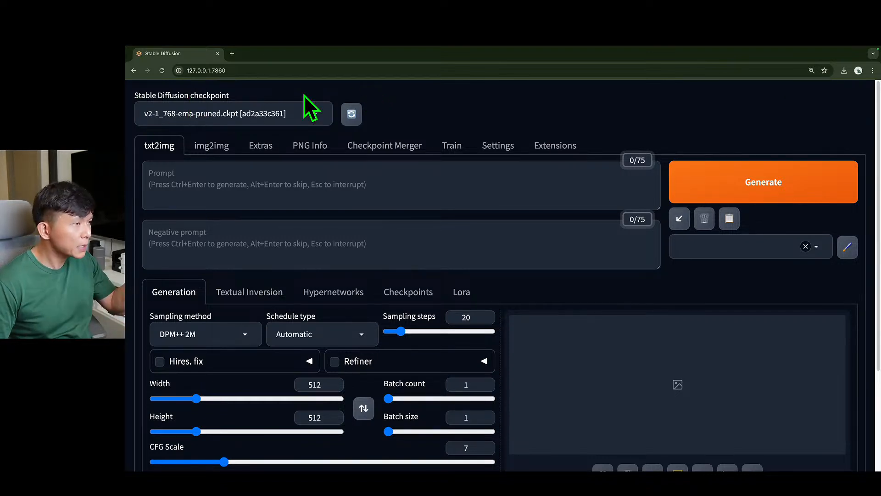
Switch the Stable Diffusion checkpoint to Inkpunk-Diffusion-v2.ckpt and point out the prompt and negative prompt fields
left_click(318, 115)
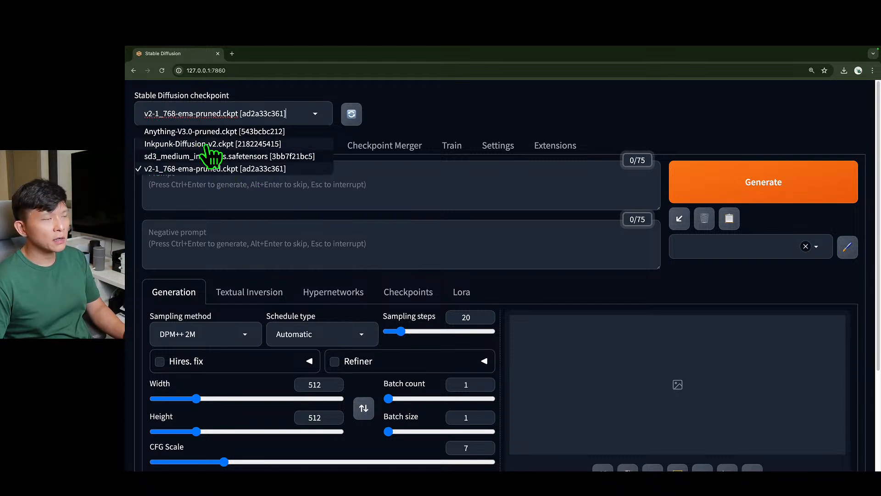
left_click(184, 145)
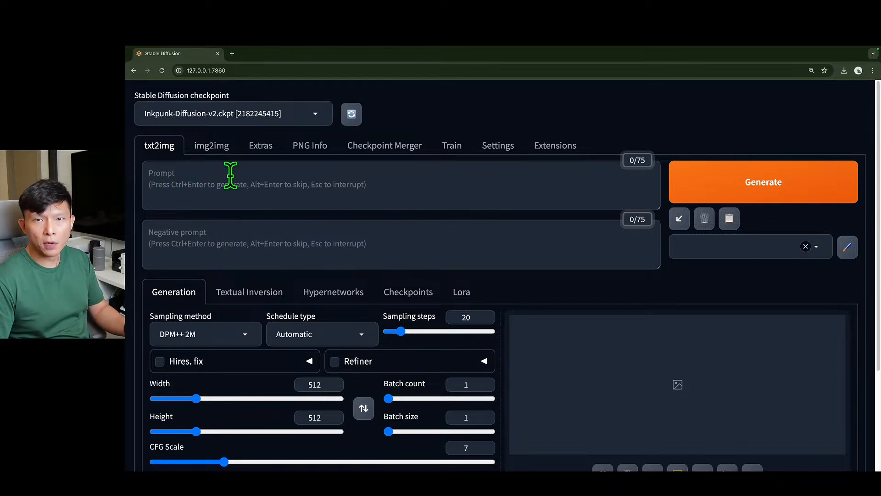
left_click(167, 176)
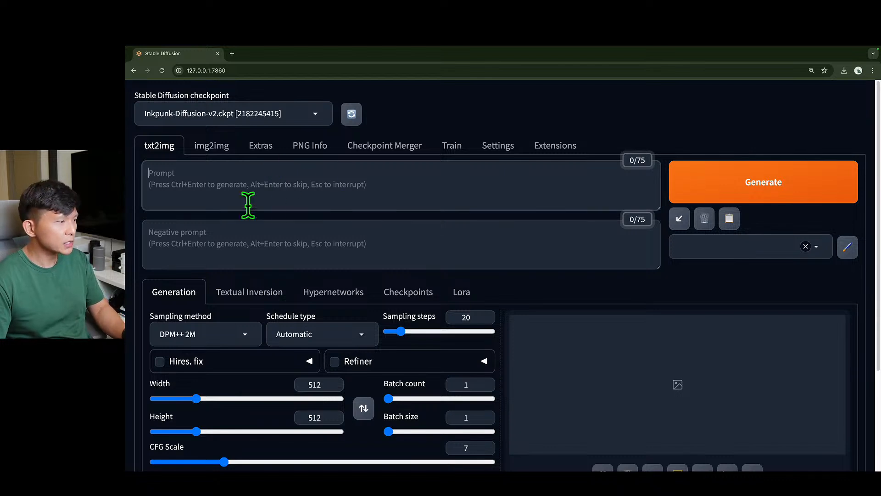
left_click(188, 243)
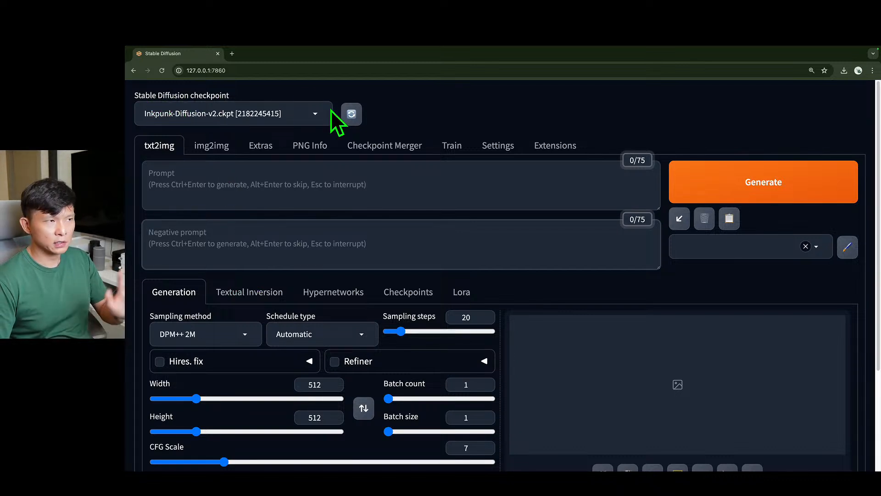
Set the Stable Diffusion checkpoint to v2-1_768-ema-pruned.ckpt
left_click(312, 111)
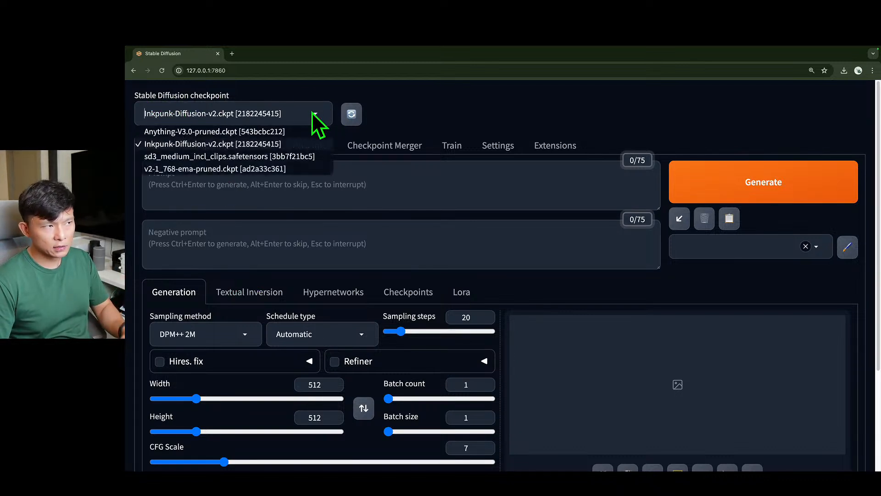
left_click(212, 169)
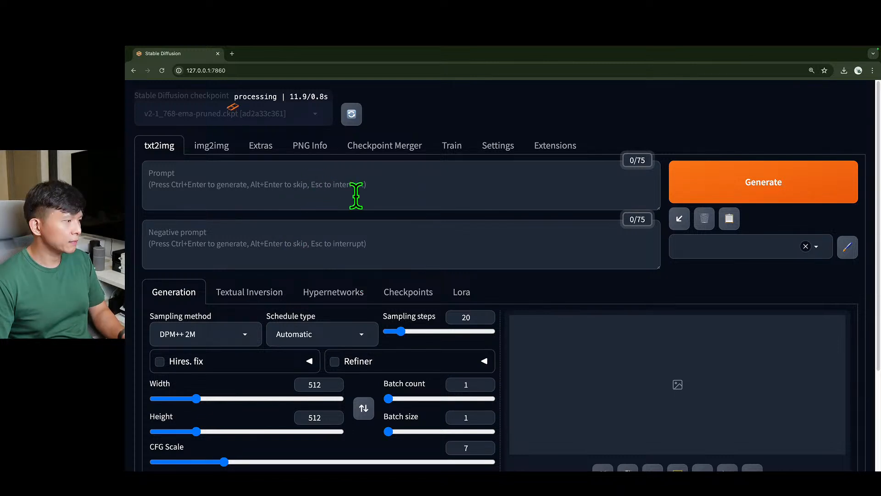
scroll(373, 248, "down", 3)
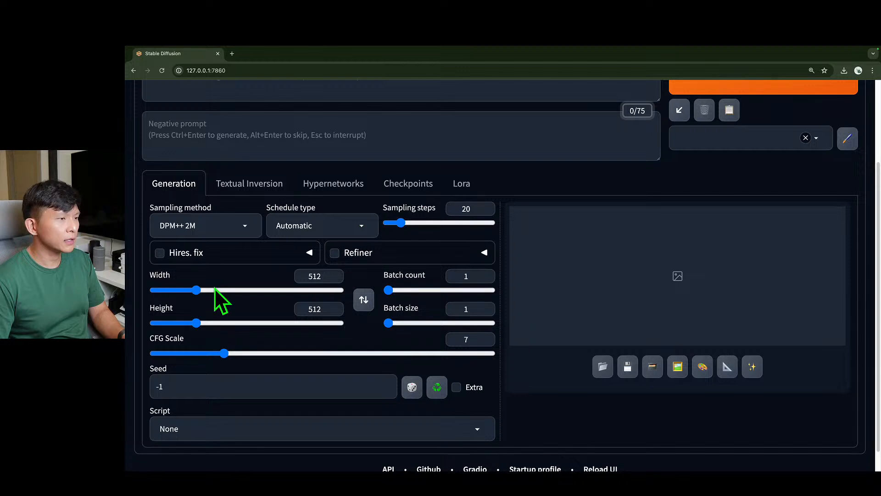
scroll(181, 205, "up", 1)
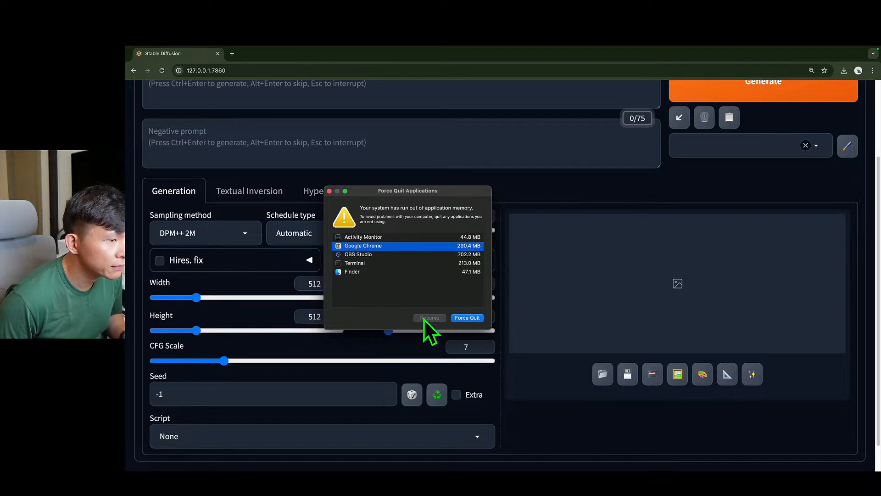
Look through the applications in the Force Quit Applications window and close it without quitting any of them
left_click(375, 236)
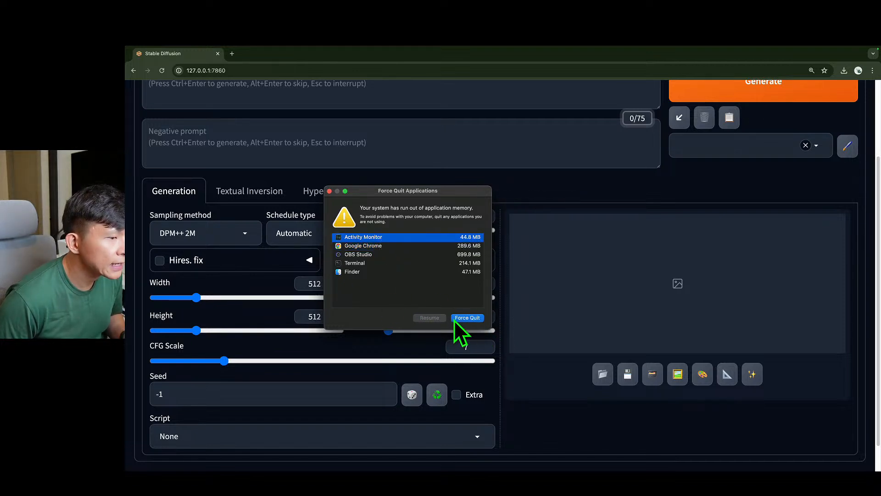
left_click(378, 264)
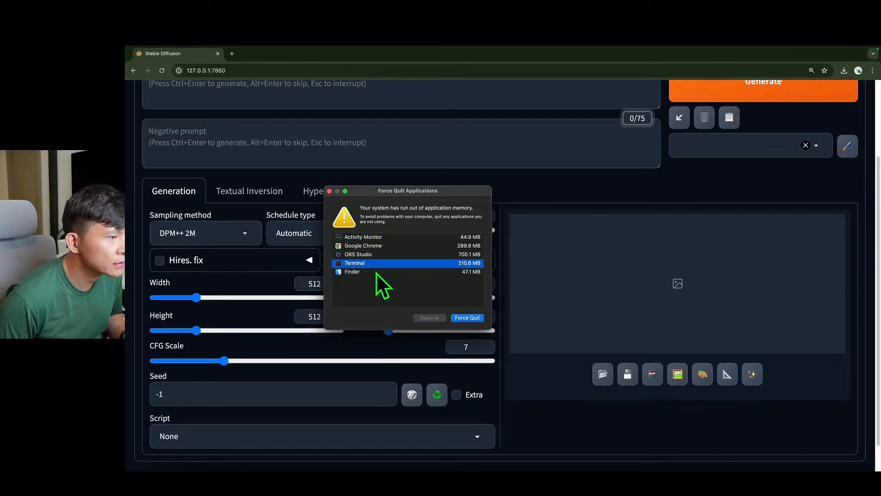
left_click(376, 272)
left_click(329, 191)
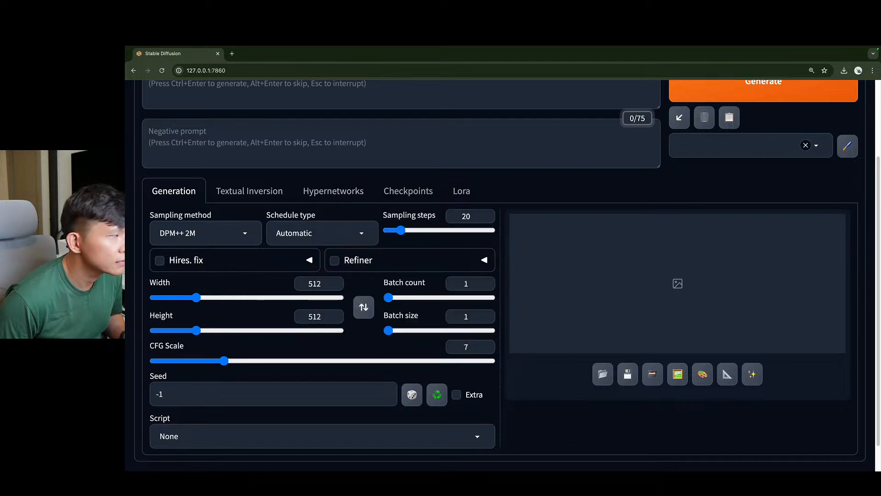
Review the txt2img page, from the checkpoint and prompt fields down to the generation settings
scroll(459, 174, "up", 3)
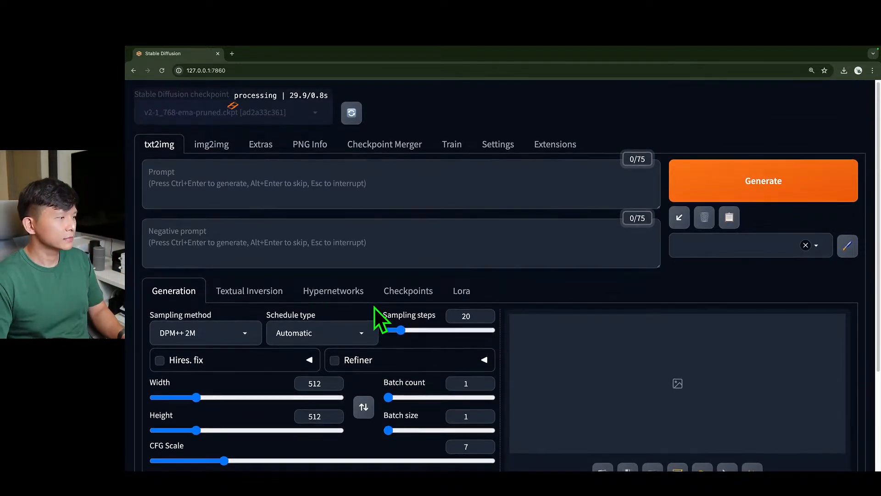
scroll(409, 314, "down", 1)
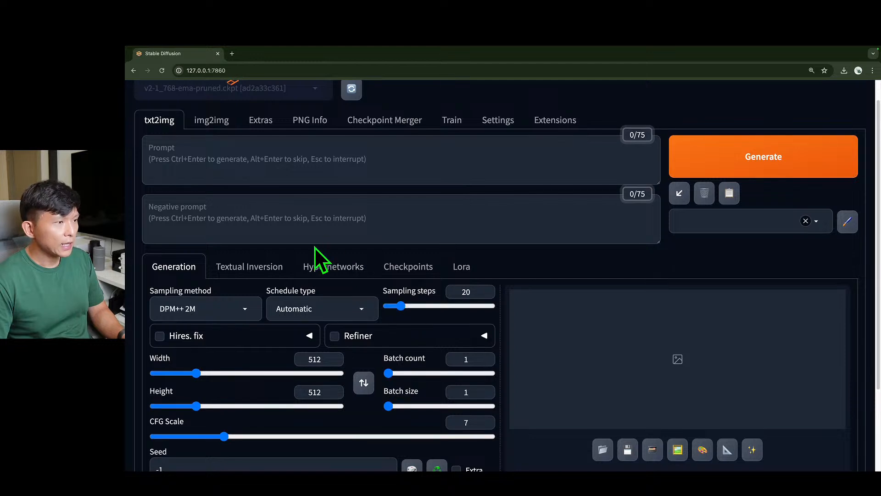
scroll(177, 197, "up", 1)
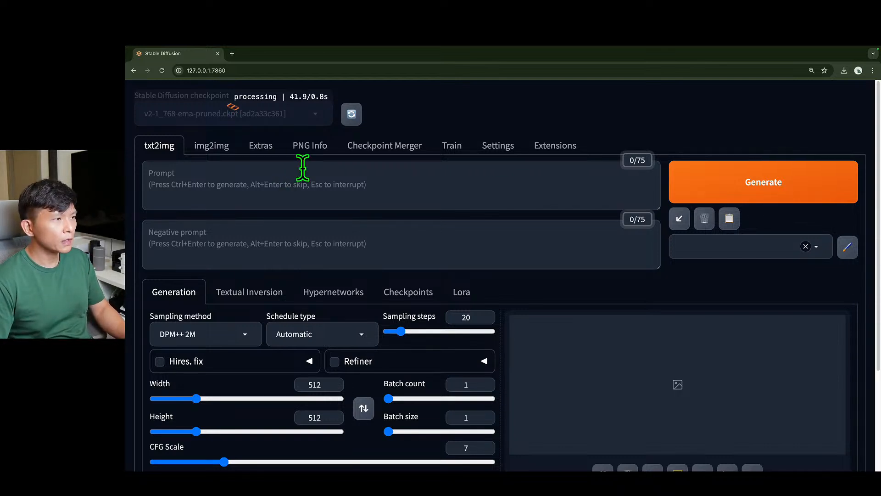
scroll(257, 239, "down", 1)
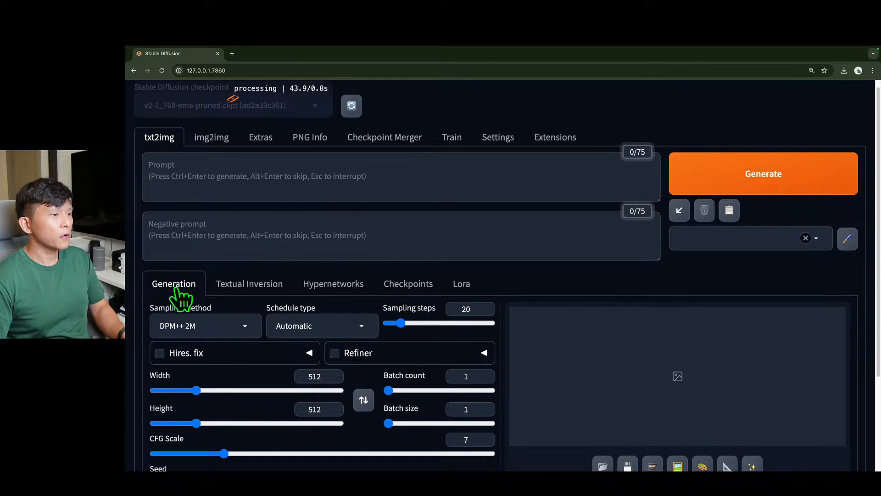
scroll(167, 301, "down", 2)
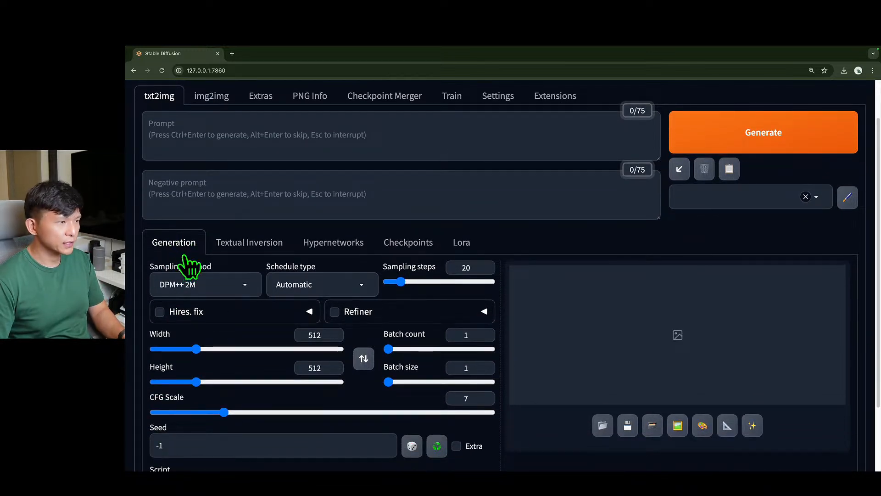
scroll(178, 260, "down", 1)
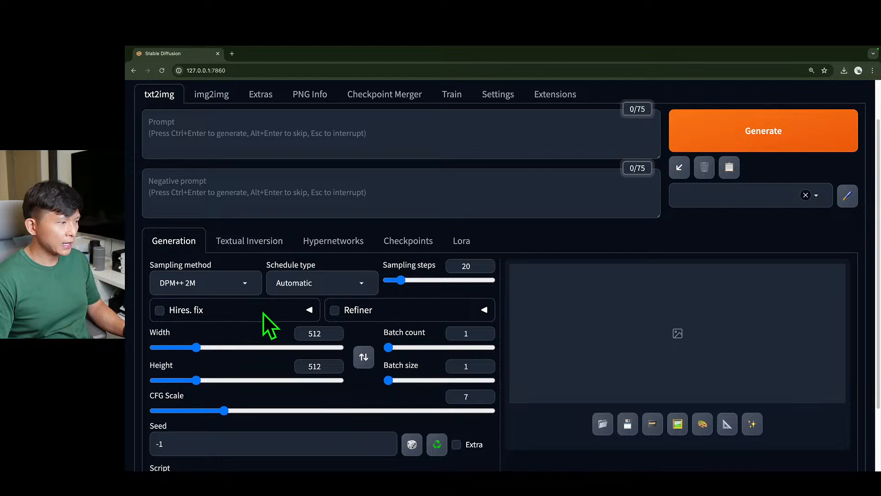
scroll(265, 318, "down", 3)
scroll(219, 280, "up", 2)
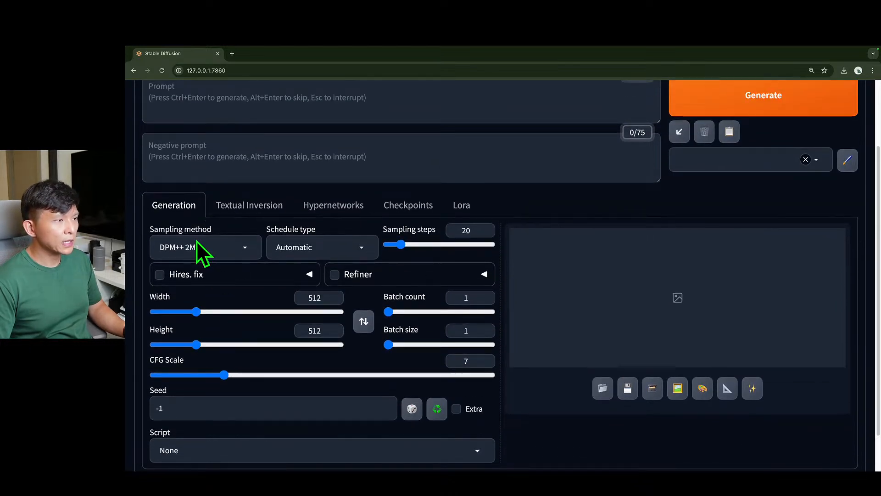
Set the txt2img sampling method to Euler
left_click(246, 250)
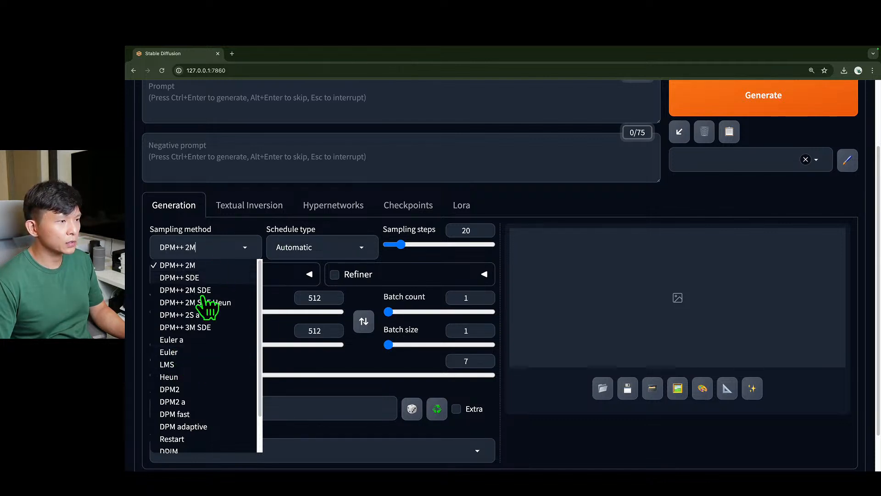
left_click(183, 352)
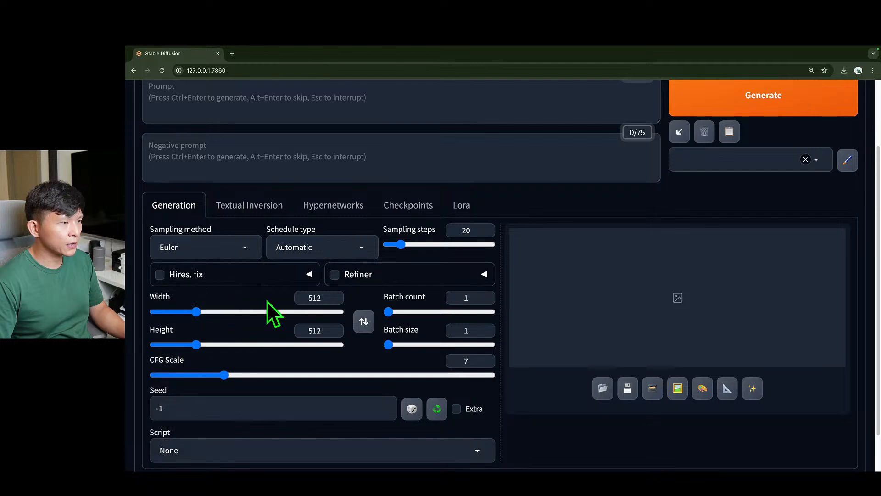
scroll(267, 302, "up", 3)
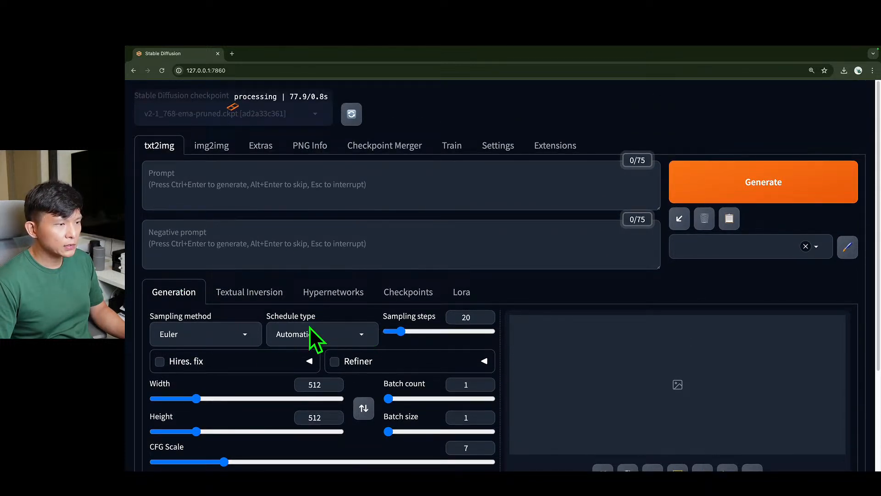
Look through the available schedule types without changing the selection, and examine the sampling steps setting and nearby generation options
left_click(362, 335)
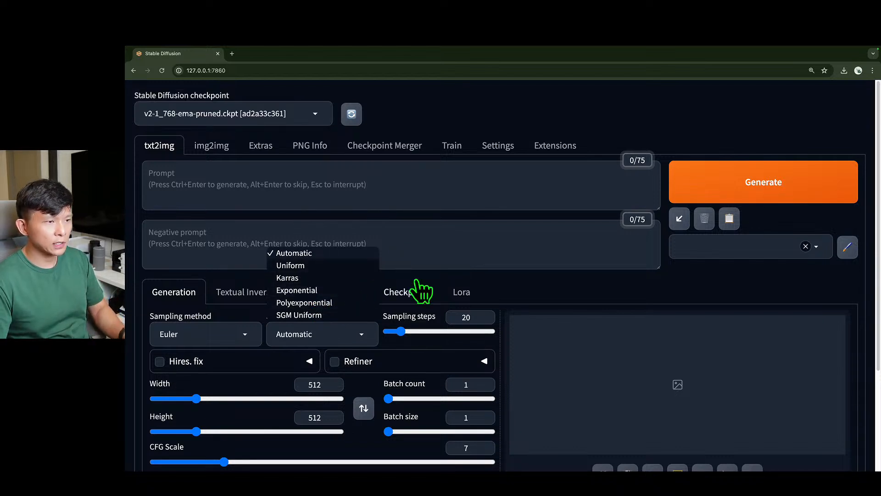
left_click(556, 291)
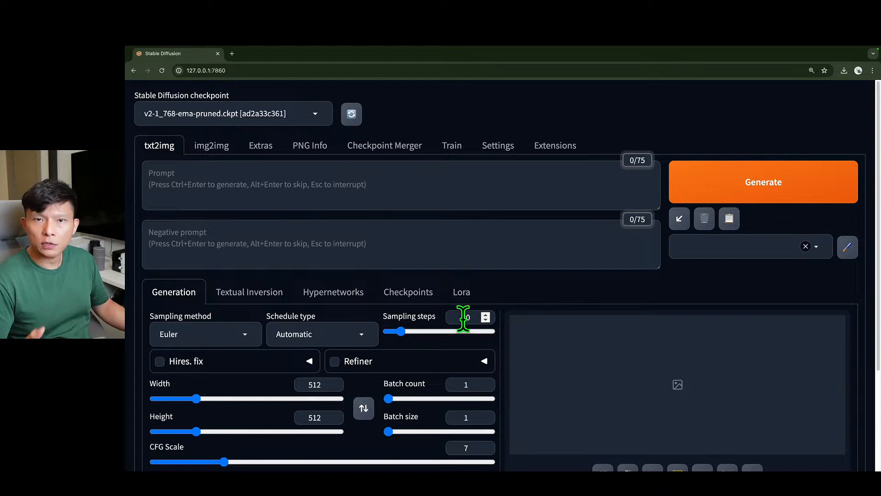
scroll(433, 326, "down", 2)
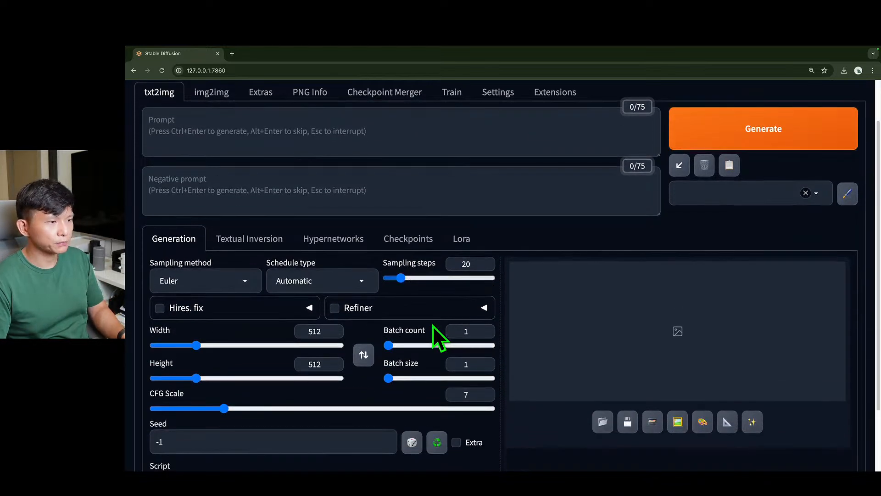
scroll(420, 286, "down", 2)
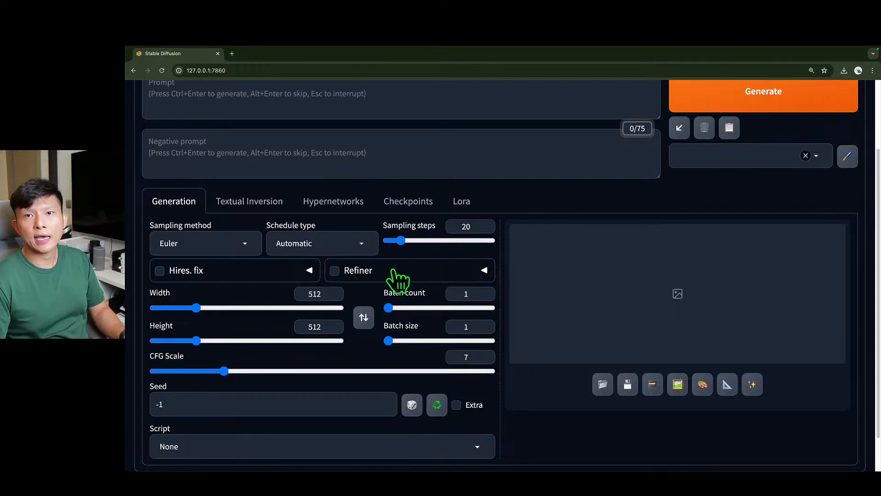
Compare the selected Stable Diffusion checkpoint with the width and height settings for the output image
scroll(407, 298, "up", 3)
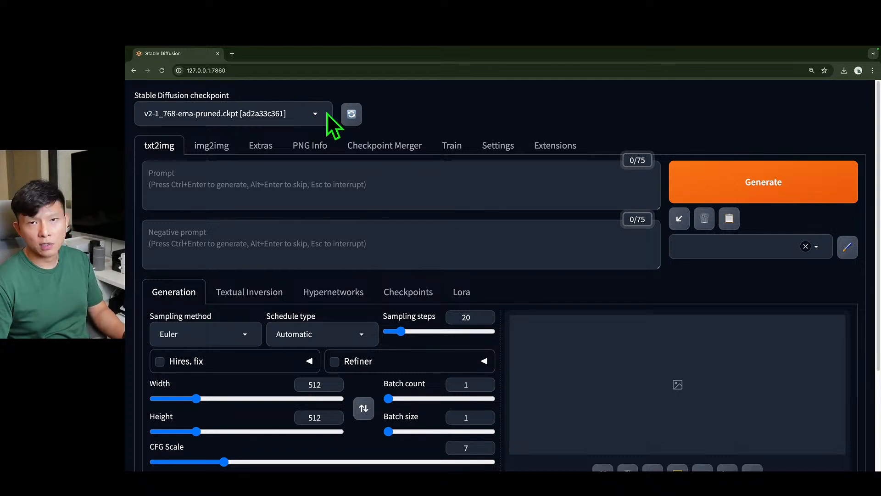
scroll(316, 272, "down", 1)
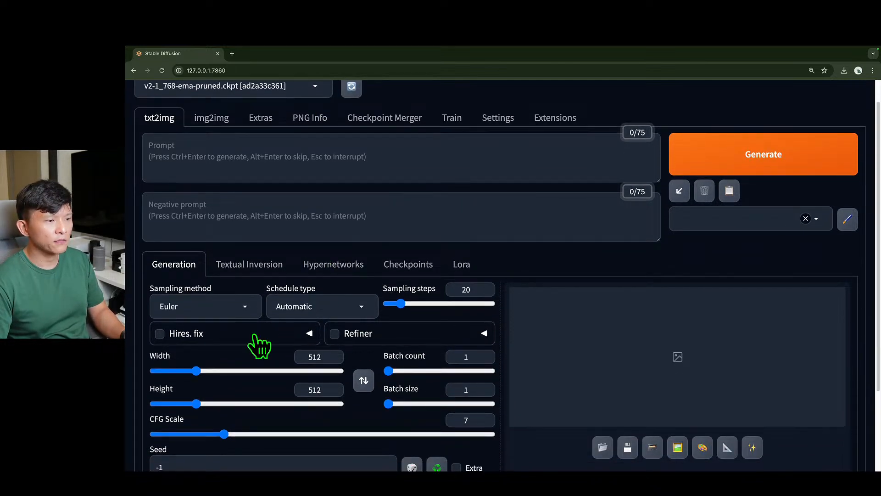
scroll(372, 345, "down", 3)
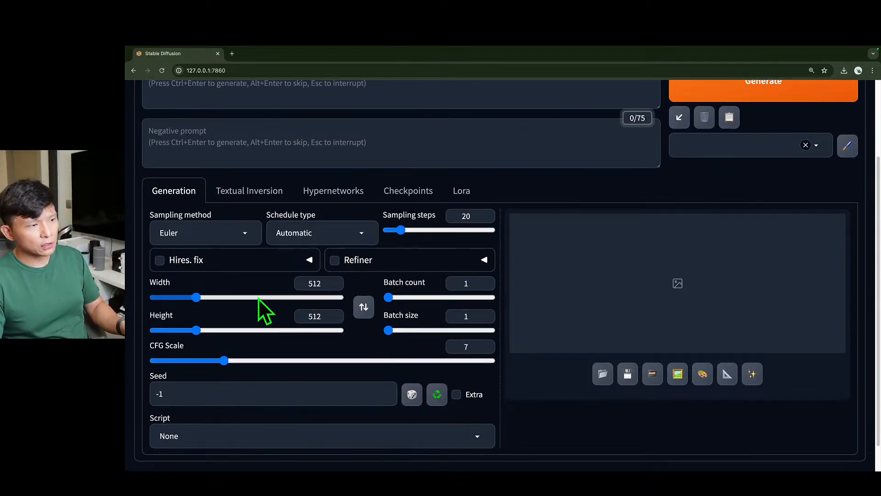
scroll(256, 301, "up", 1)
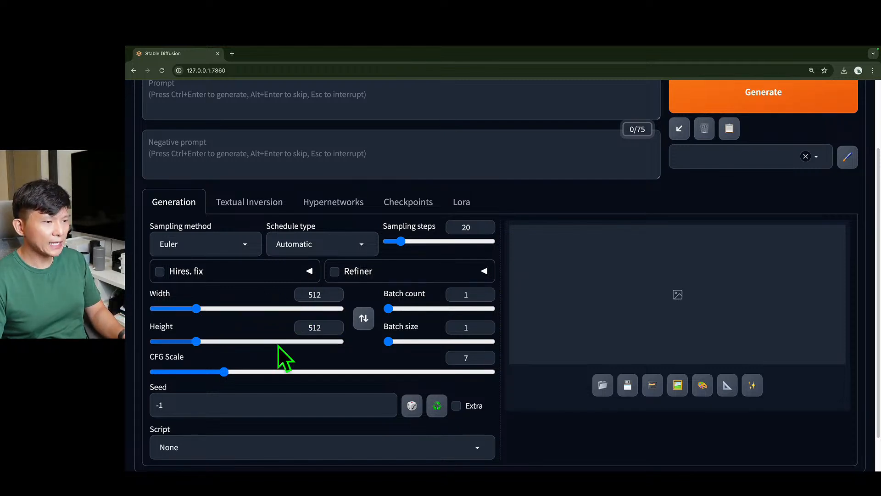
scroll(277, 351, "up", 3)
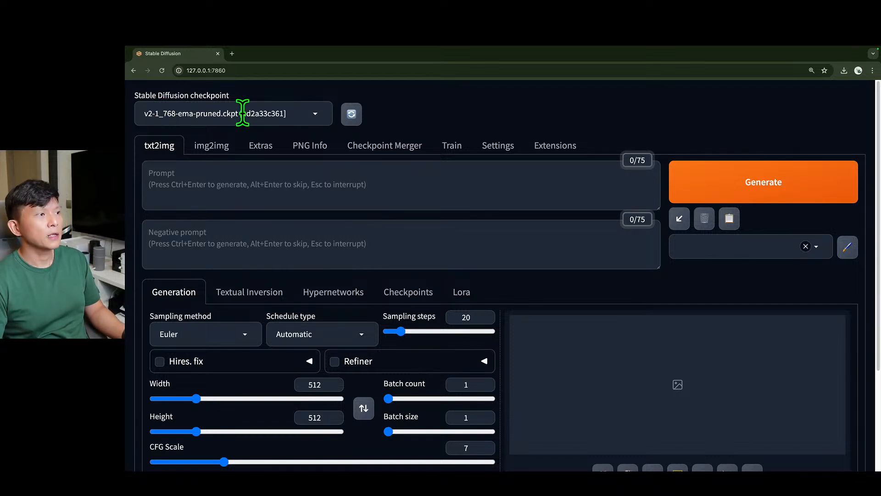
scroll(205, 301, "down", 1)
scroll(205, 300, "down", 1)
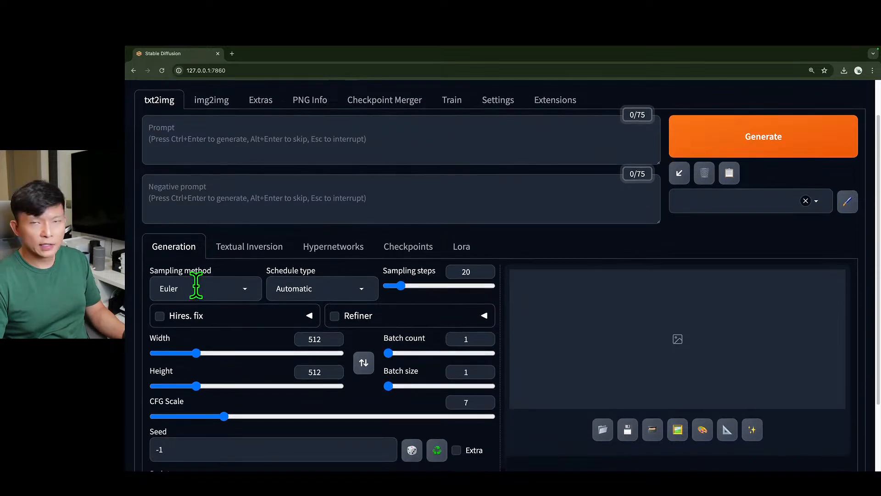
scroll(202, 284, "down", 2)
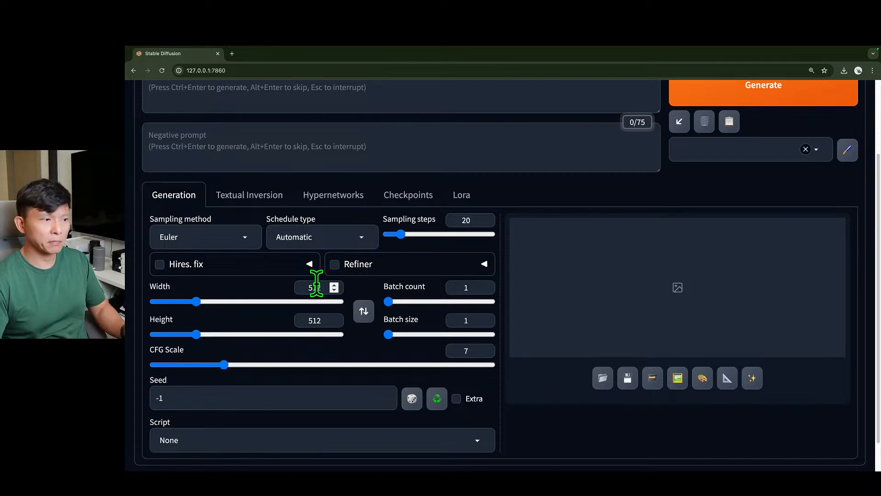
Examine the CFG Scale setting and its tooltip in relation to the prompt field
scroll(316, 287, "up", 3)
scroll(317, 224, "down", 4)
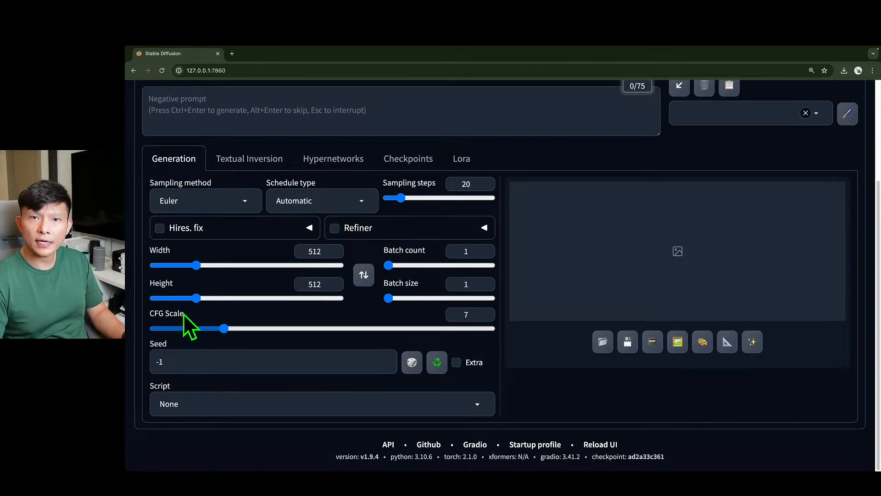
mouse_move(165, 315)
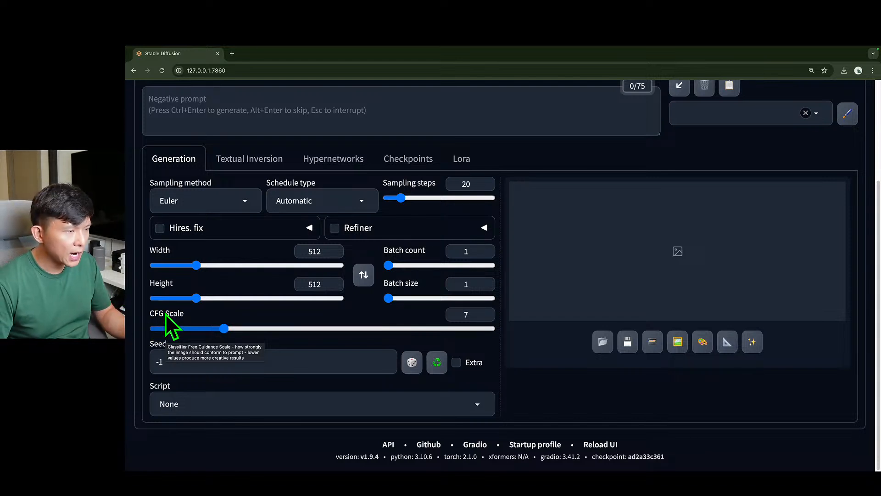
scroll(175, 321, "up", 1)
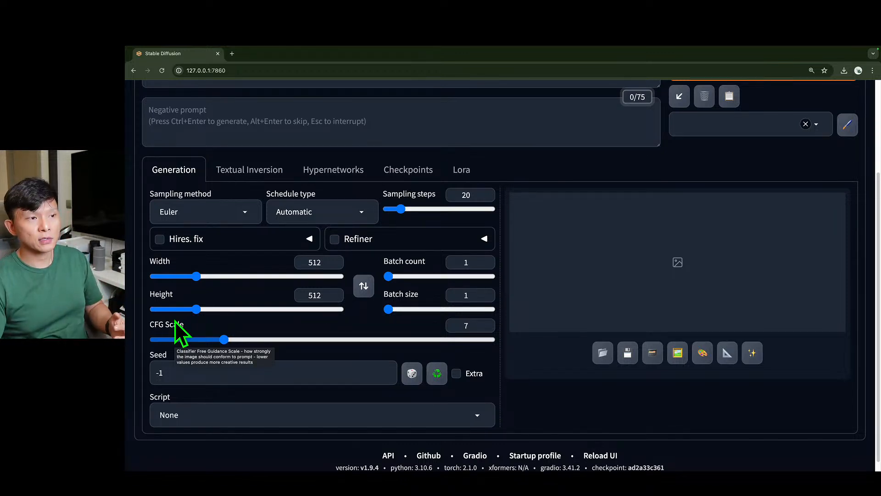
scroll(175, 321, "up", 2)
scroll(181, 349, "up", 2)
left_click(280, 156)
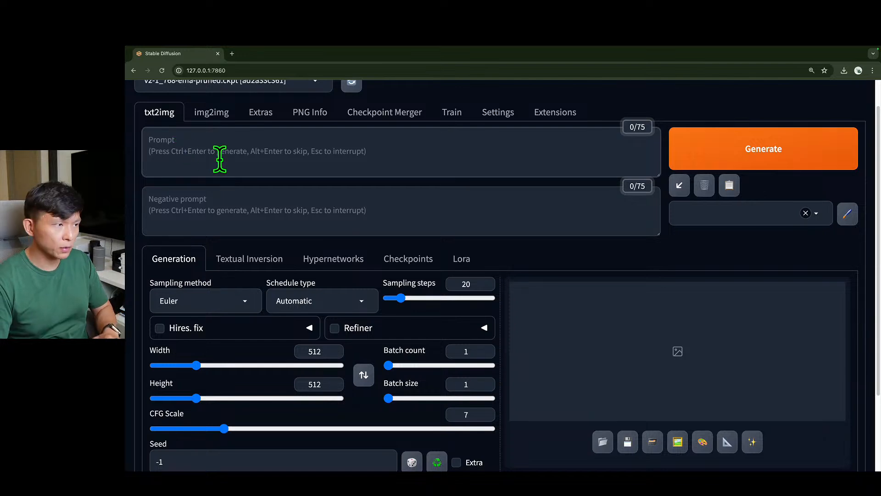
scroll(231, 188, "down", 1)
scroll(231, 188, "down", 3)
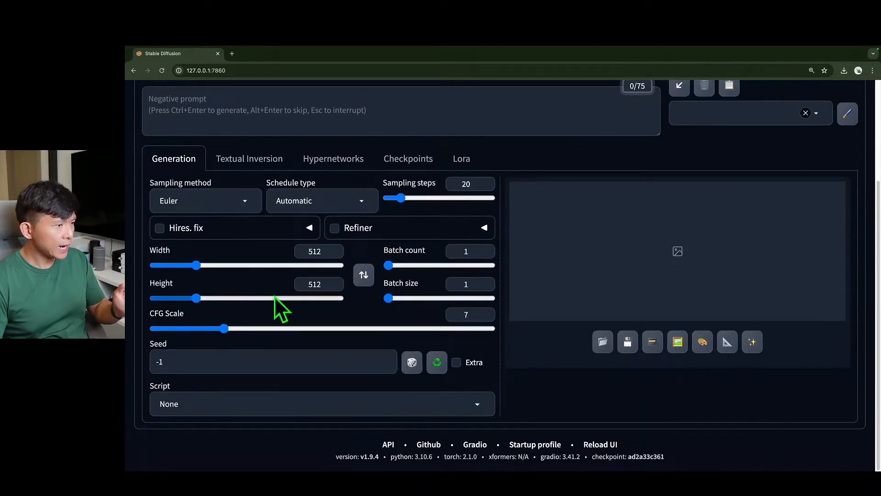
mouse_move(240, 329)
left_mouse_down()
mouse_move(392, 328)
mouse_move(226, 329)
left_mouse_up()
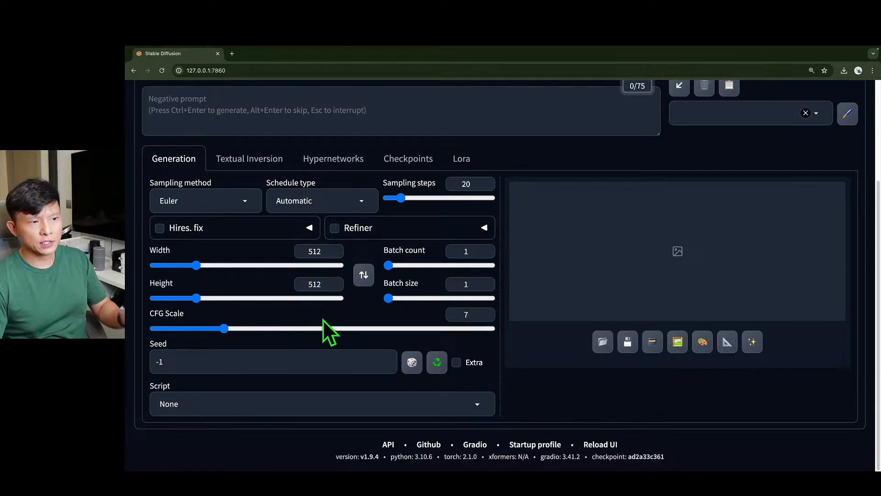
scroll(324, 337, "up", 1)
scroll(324, 336, "up", 1)
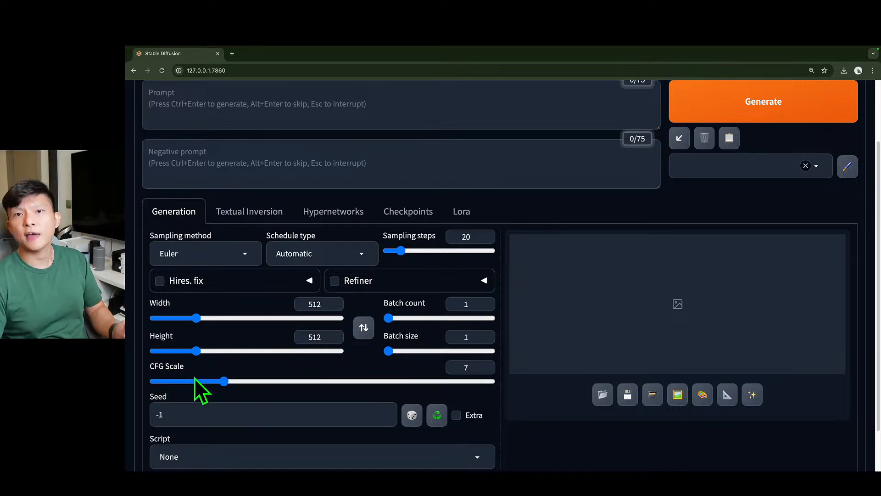
scroll(195, 376, "up", 3)
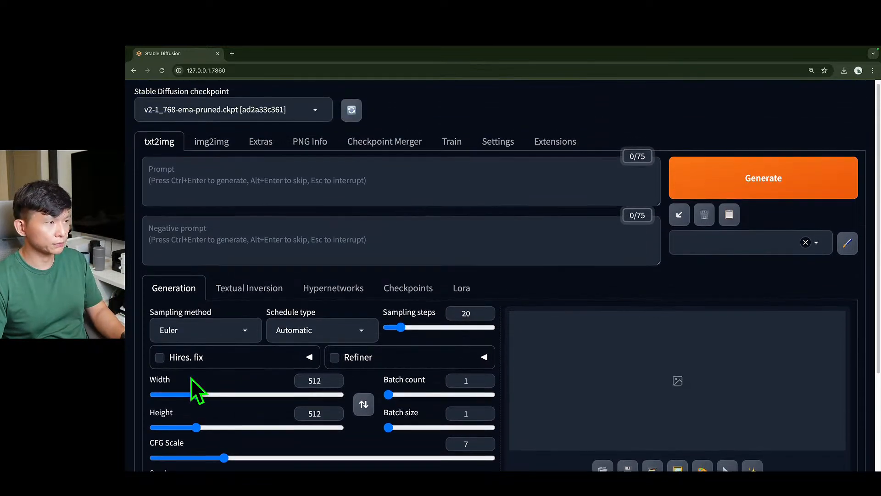
Enter the txt2img prompt "new york skyline, at dusk, glittering river surface, realistic"
left_click(253, 187)
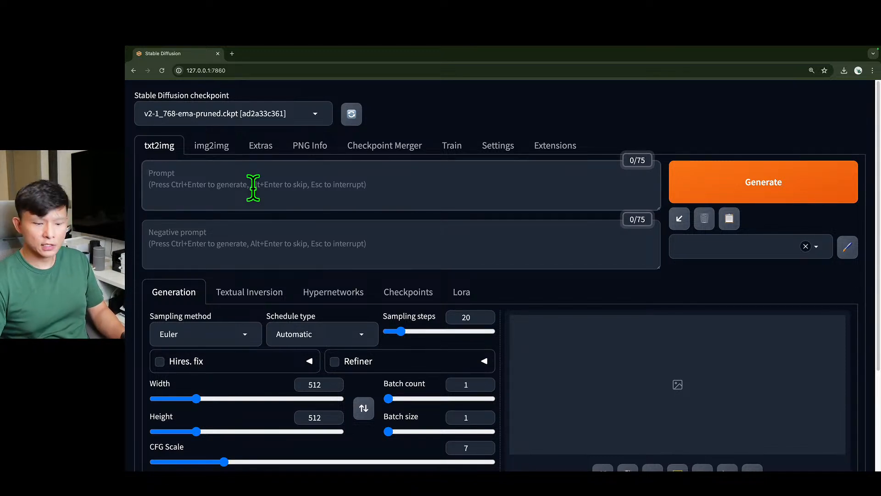
type("new york")
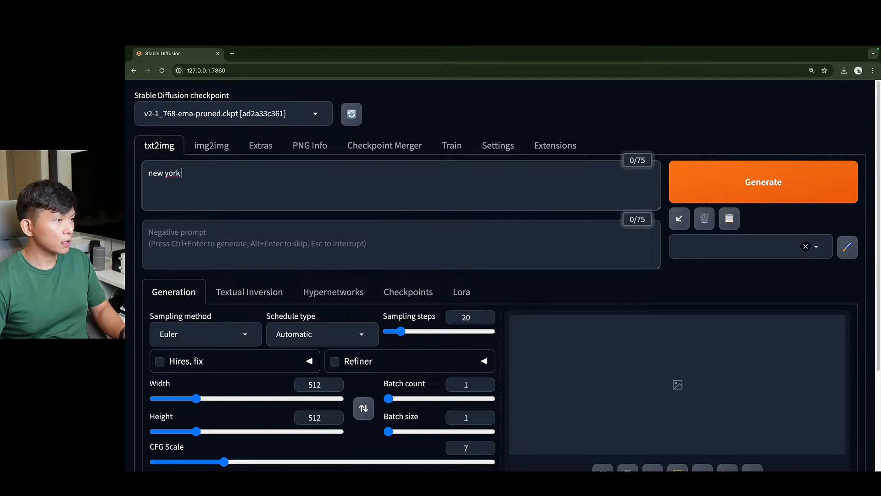
type(" sk")
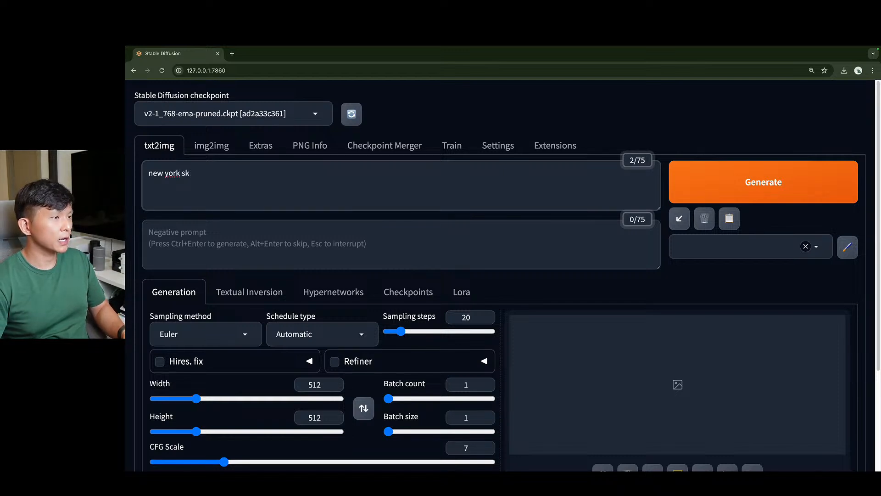
type("iline, at")
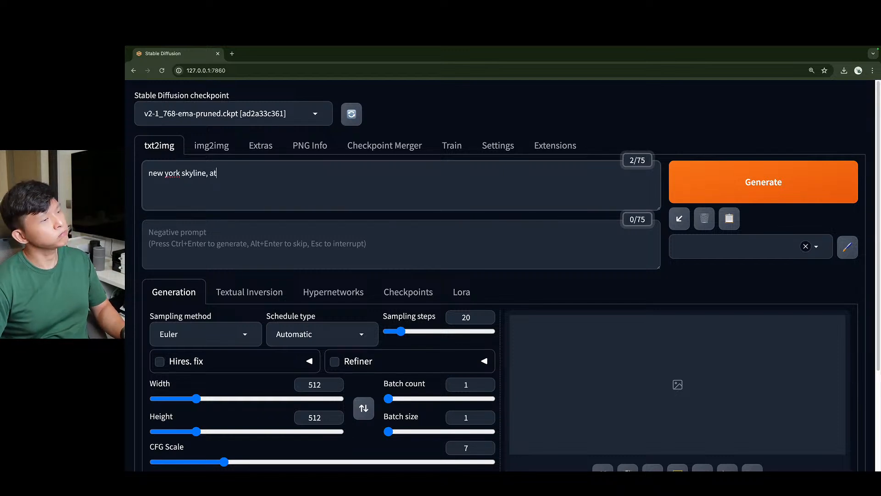
type(" dusk, gl")
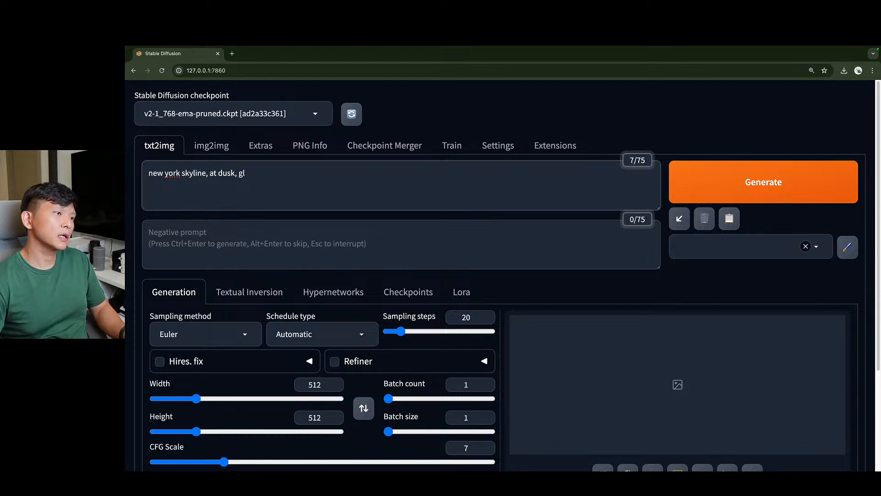
type("ittering r")
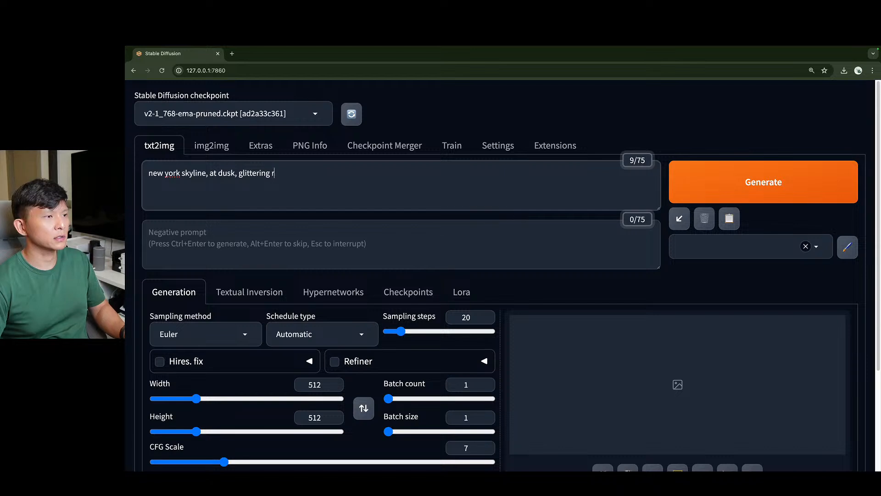
type("iver surface, re")
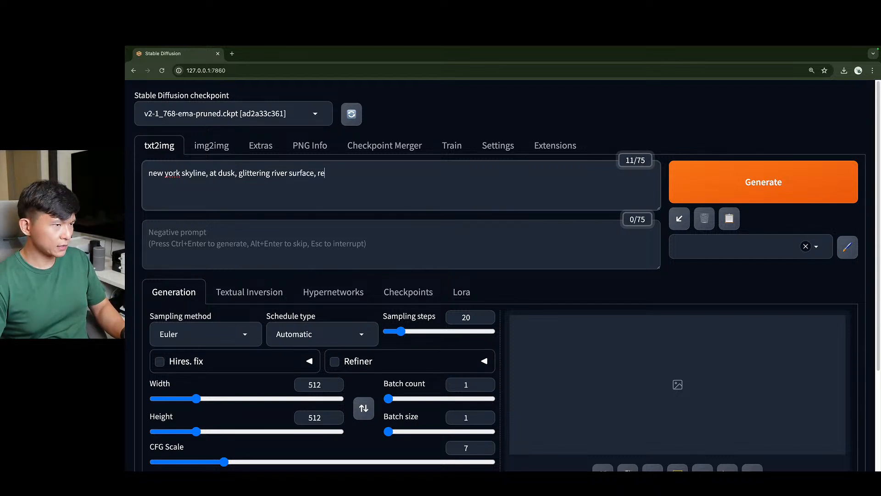
type("alistic")
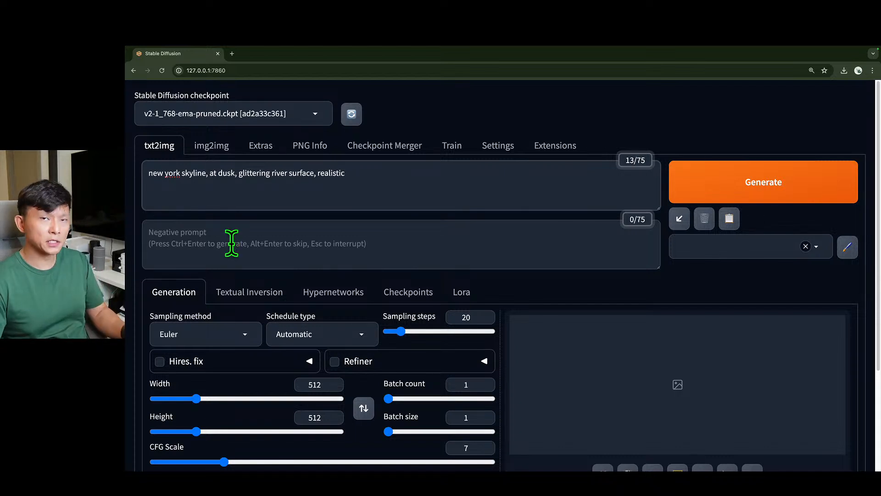
Enter the negative prompt "pixelted, water color, bad, water"
left_click(231, 244)
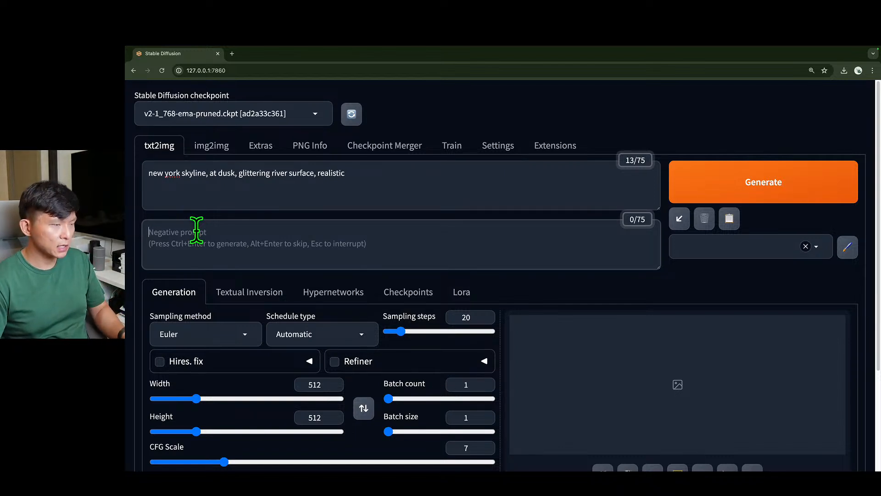
type("pixelted,")
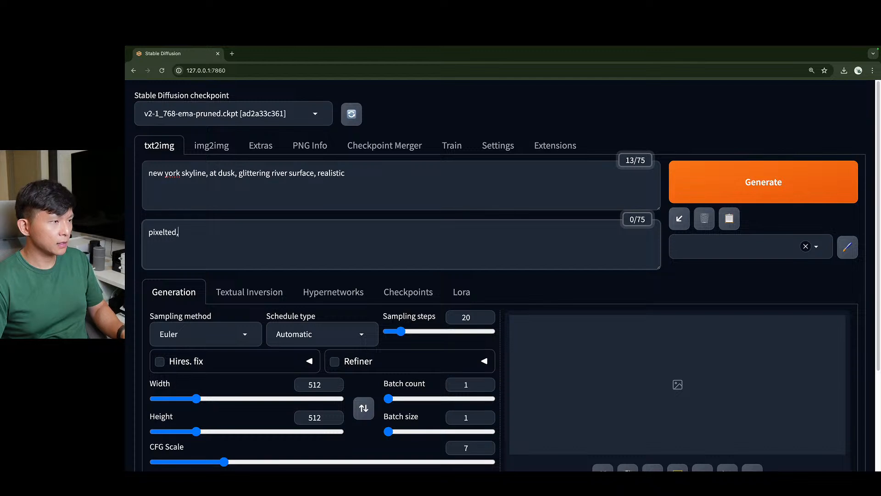
type(" water color, bad,")
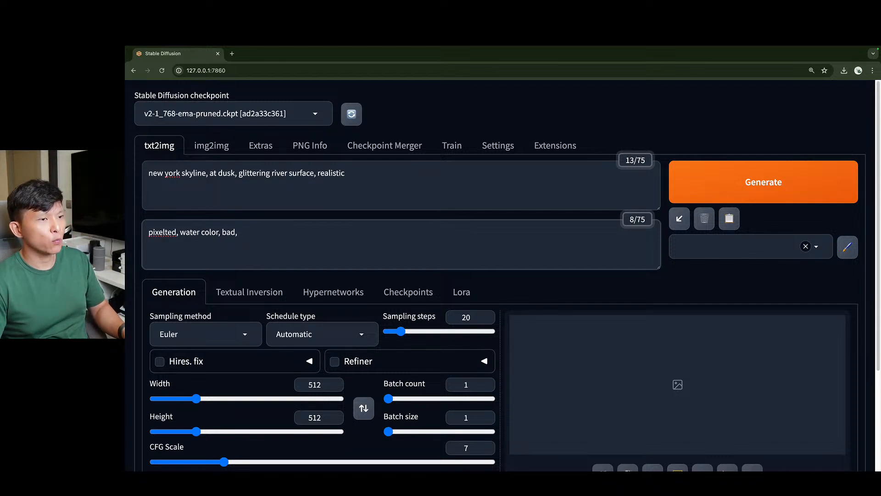
type("water")
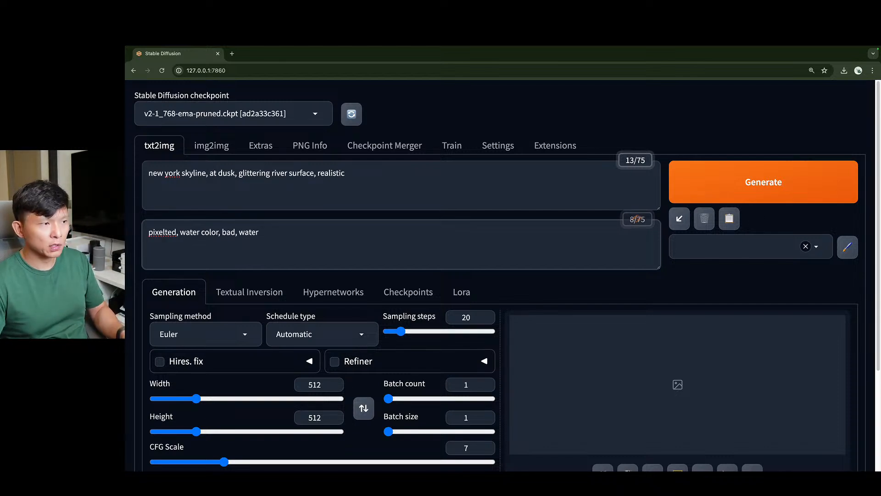
Set the txt2img sampling steps to 8
scroll(454, 248, "down", 1)
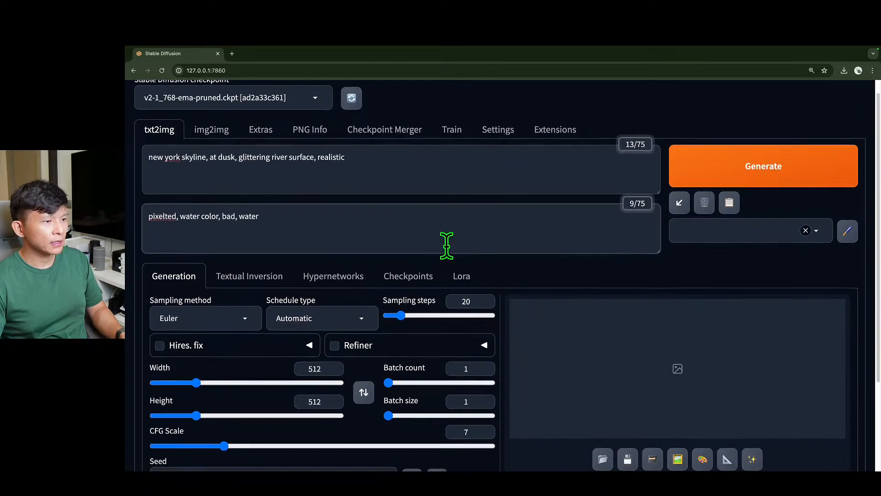
double_click(465, 301)
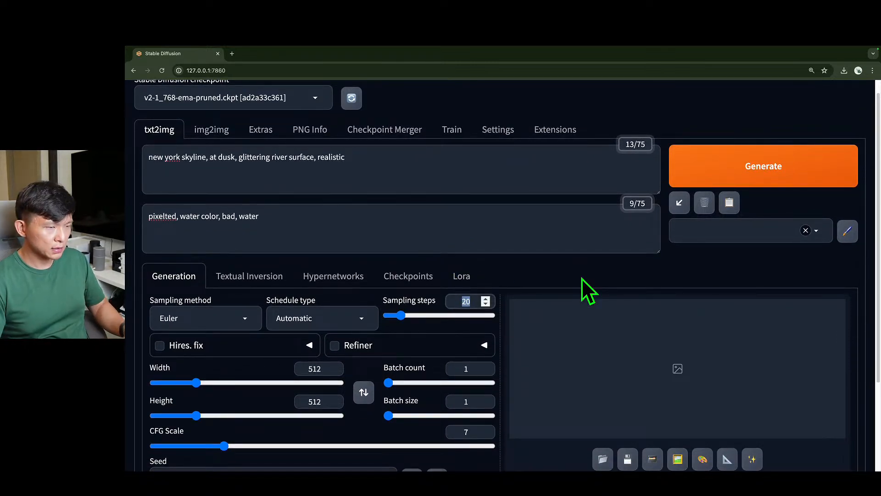
type("8")
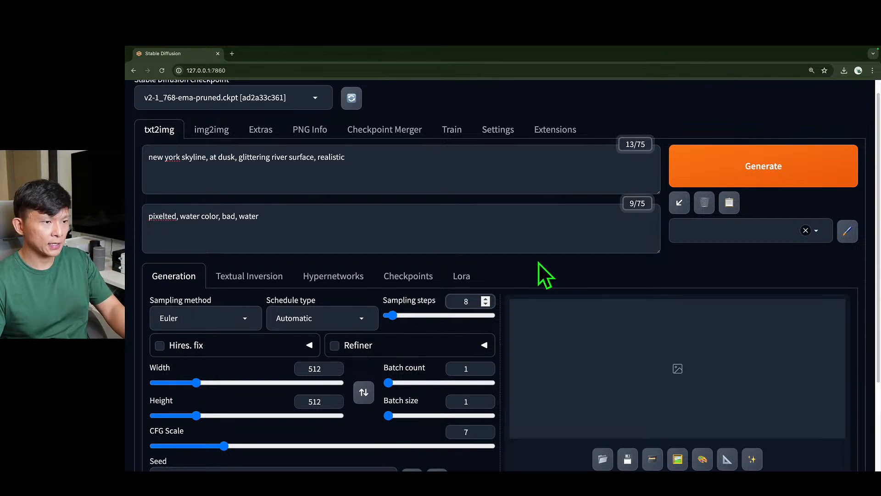
scroll(449, 298, "down", 6)
scroll(452, 289, "up", 3)
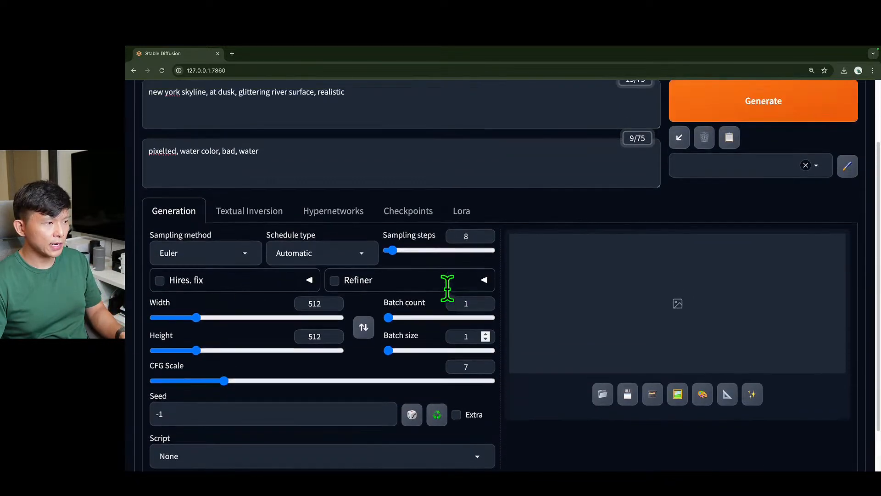
Generate the New York skyline image from the current prompts and bring the finished result into view
scroll(459, 288, "up", 3)
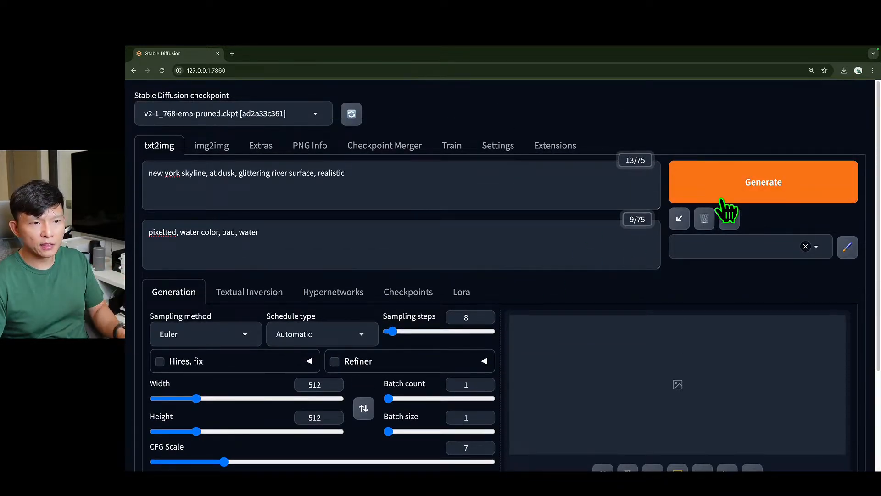
left_click(732, 186)
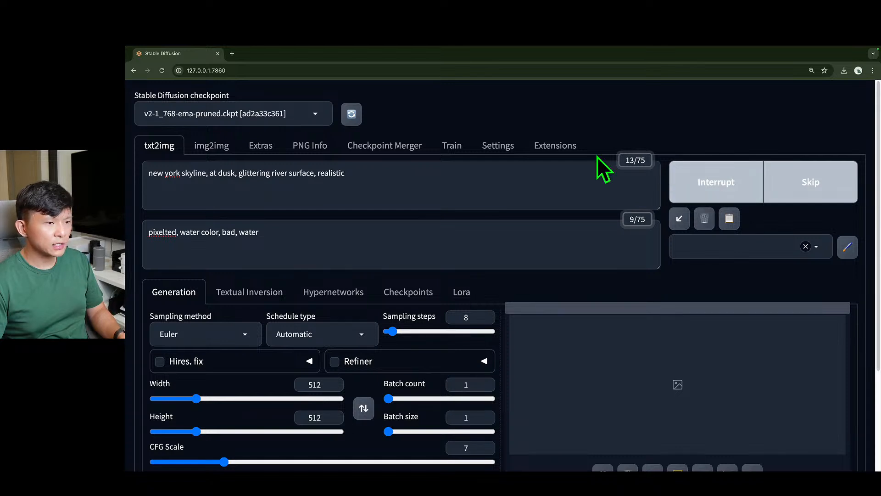
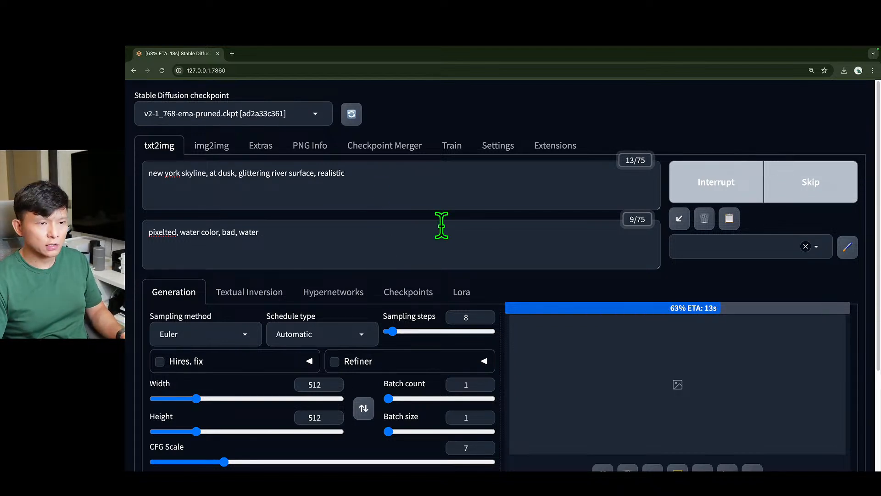
scroll(373, 219, "down", 1)
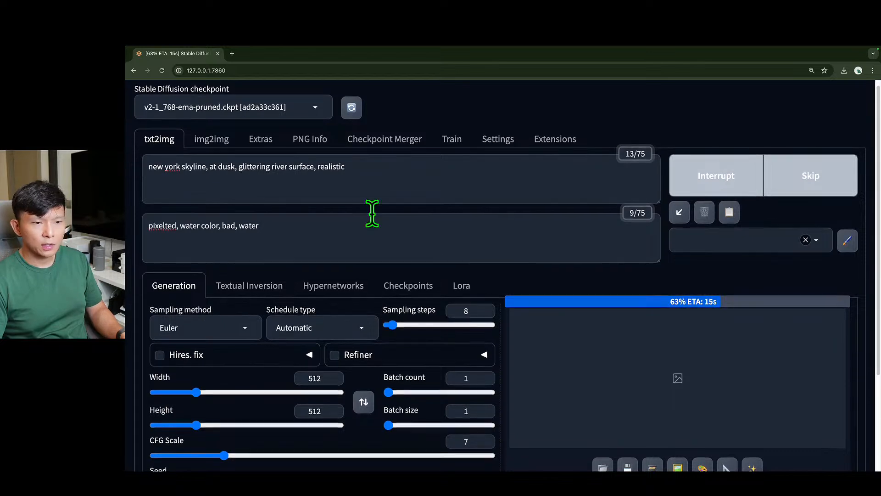
scroll(373, 215, "down", 3)
scroll(375, 209, "down", 1)
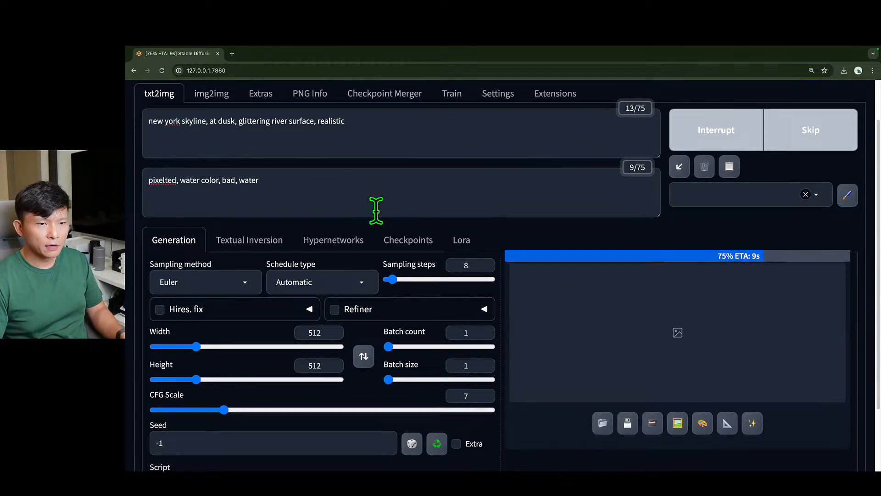
scroll(375, 210, "down", 1)
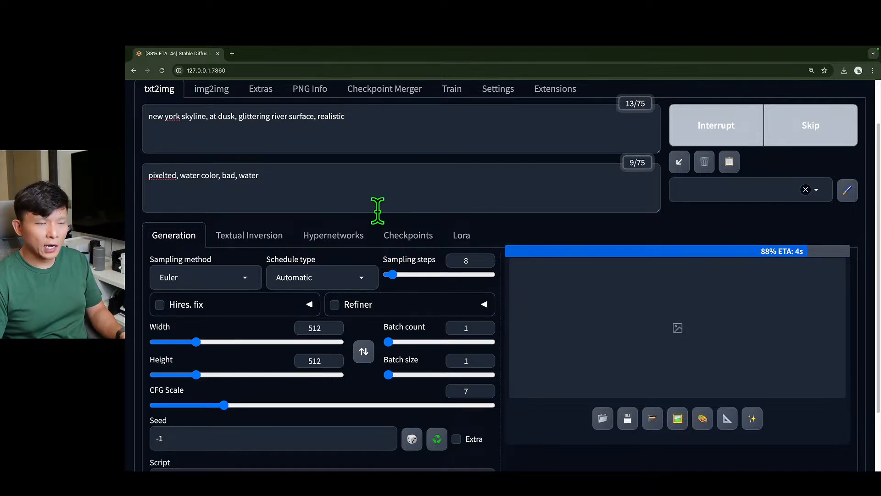
scroll(377, 210, "down", 5)
scroll(490, 192, "up", 4)
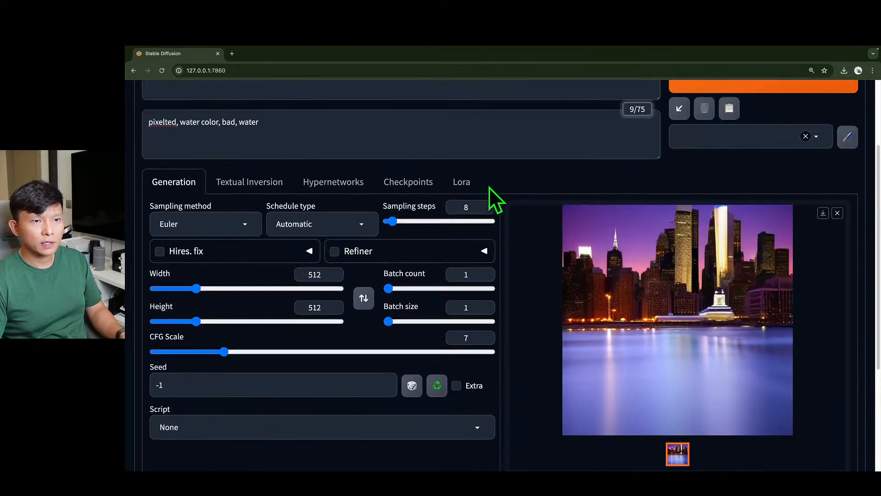
scroll(633, 262, "up", 2)
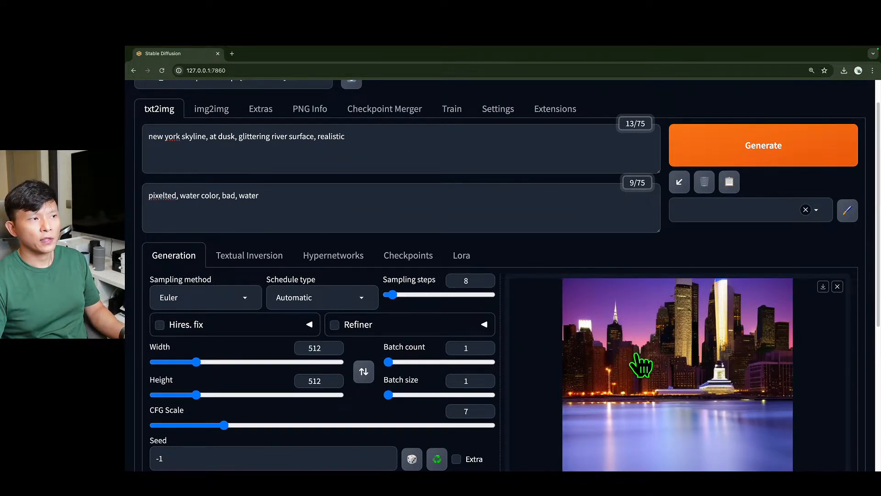
Inspect the generated skyline image in the enlarged viewer, close it, and compare the image with the two prompts
scroll(617, 360, "down", 1)
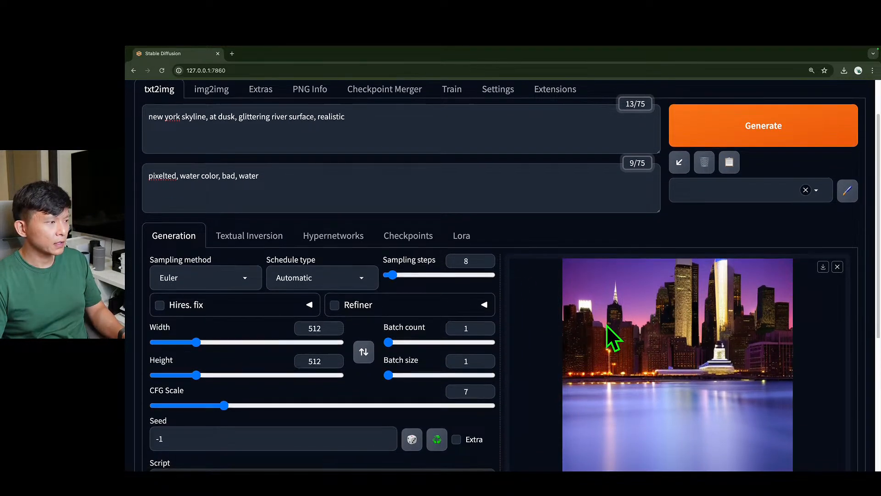
scroll(734, 248, "down", 3)
left_click(626, 217)
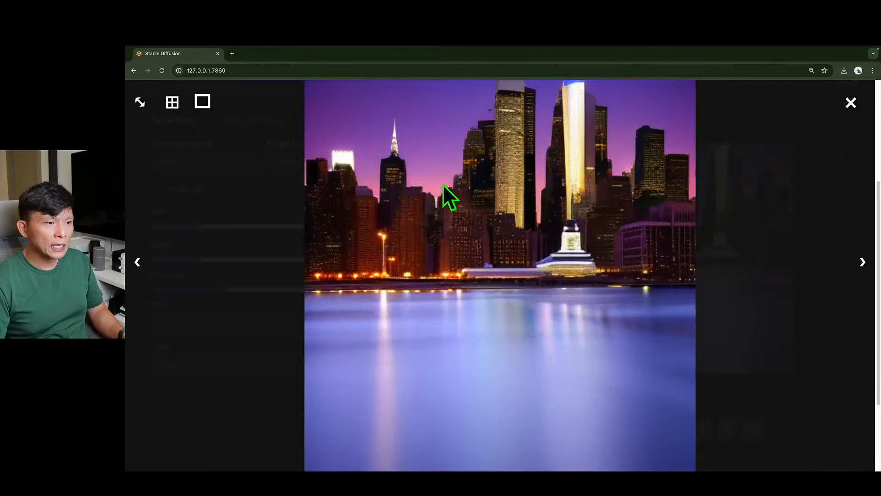
scroll(526, 222, "up", 1)
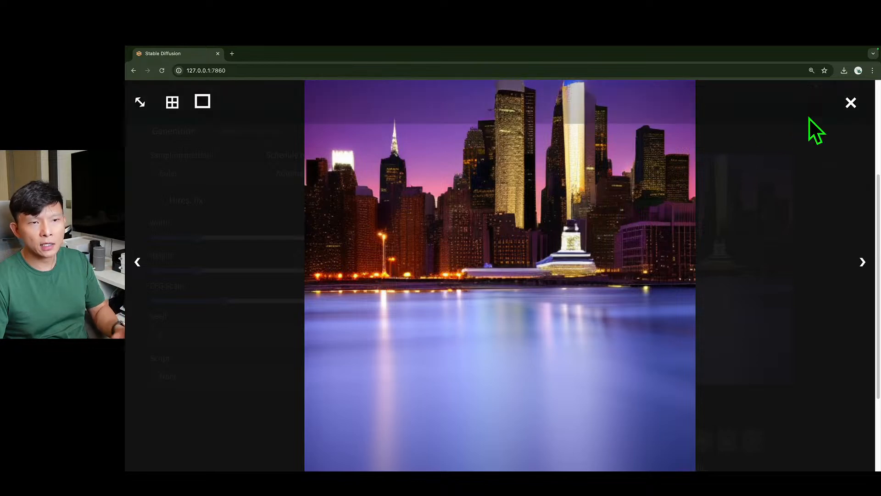
left_click(852, 103)
scroll(684, 236, "up", 3)
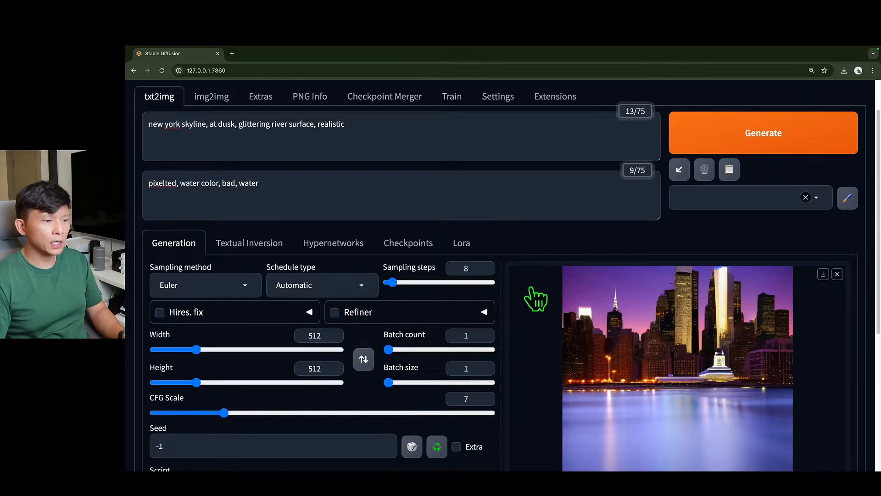
scroll(532, 296, "down", 1)
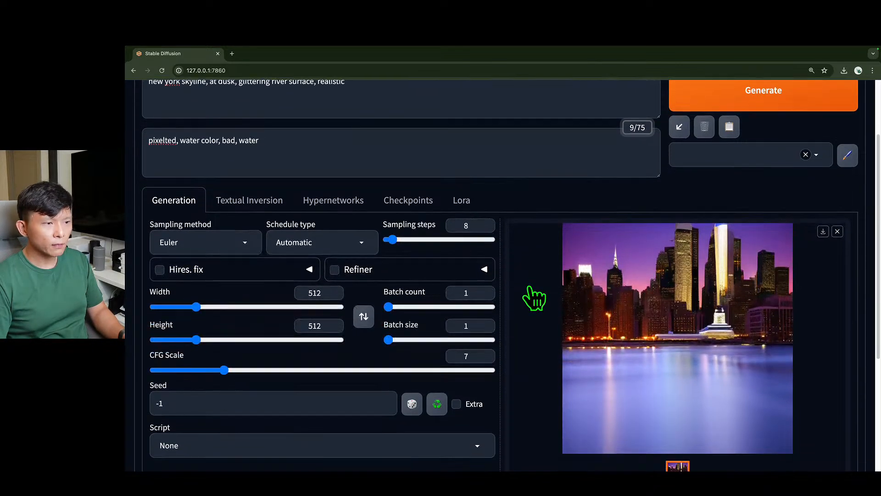
scroll(532, 296, "up", 2)
scroll(188, 137, "up", 1)
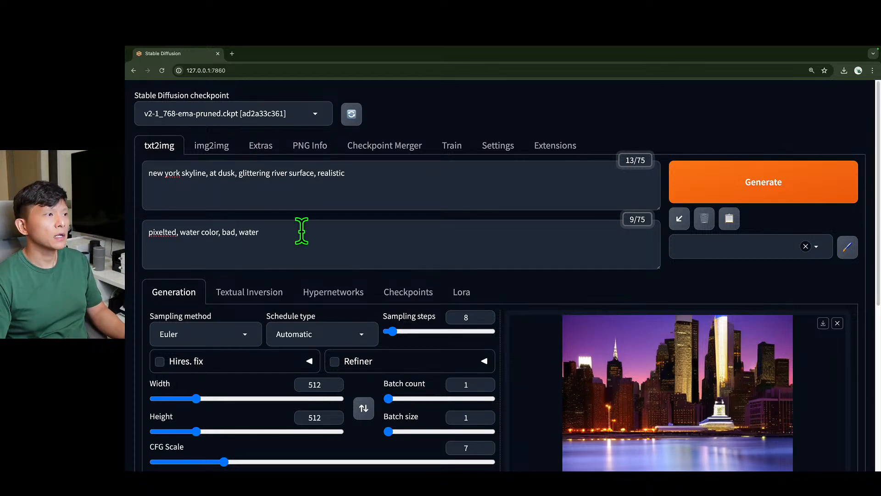
Set the txt2img sampling steps to 20
scroll(301, 230, "down", 3)
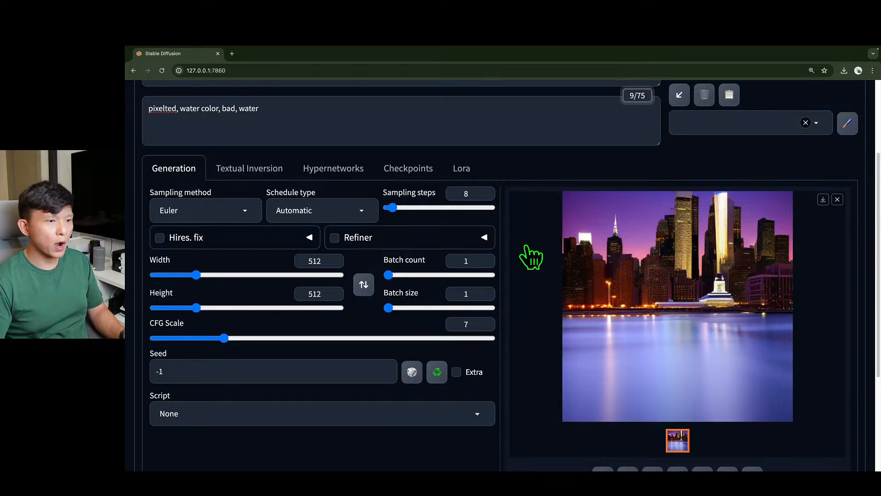
scroll(534, 257, "up", 2)
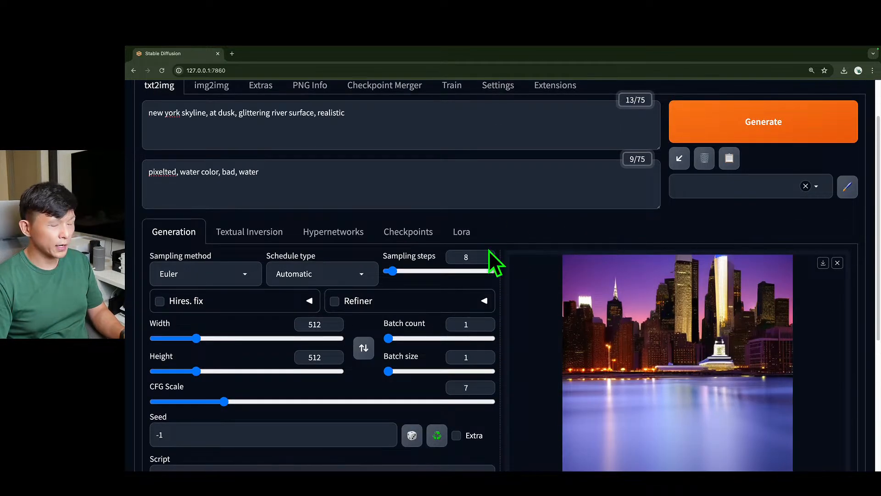
left_click(475, 258)
key("BackSpace")
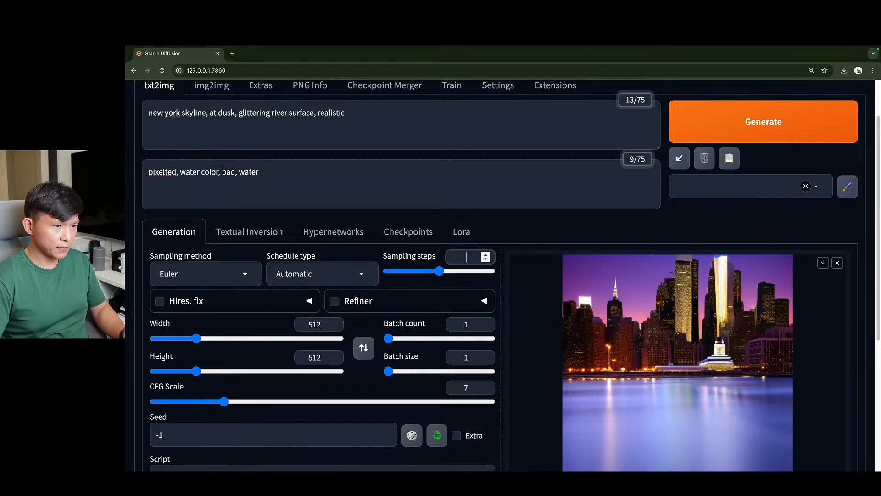
type("20")
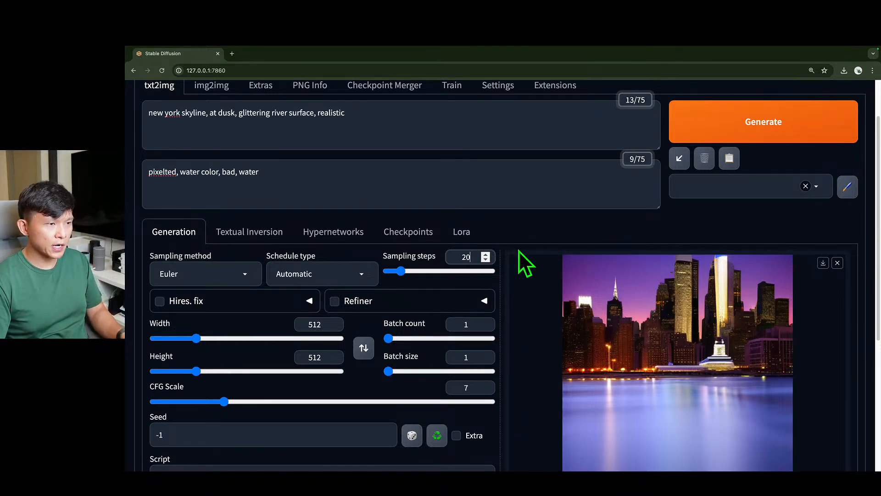
Generate a new skyline image with the same prompts and the updated sampling steps
scroll(508, 260, "down", 3)
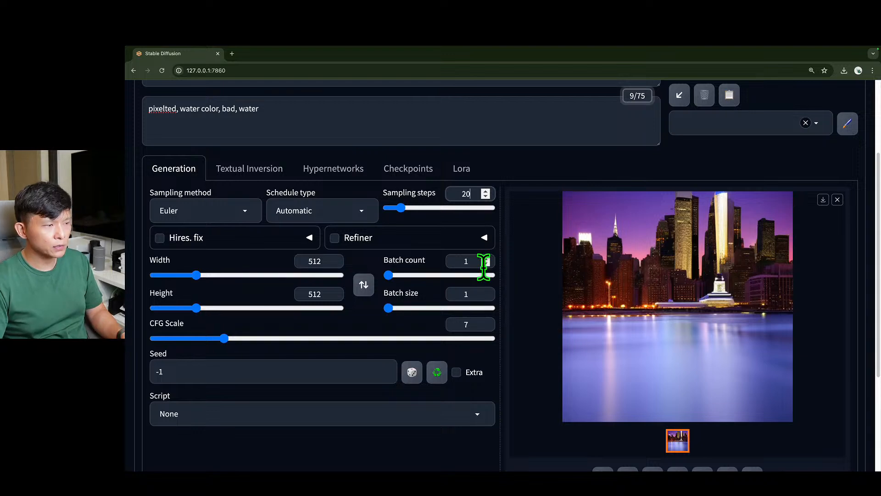
scroll(483, 266, "up", 6)
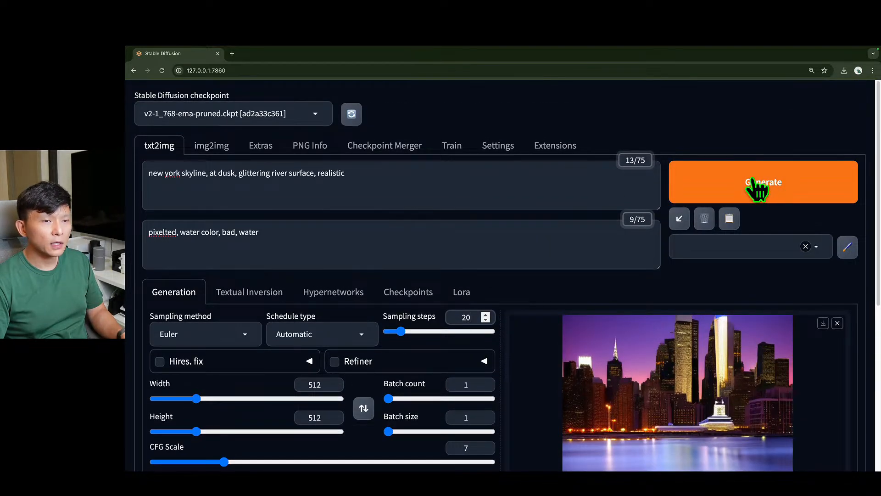
left_click(759, 188)
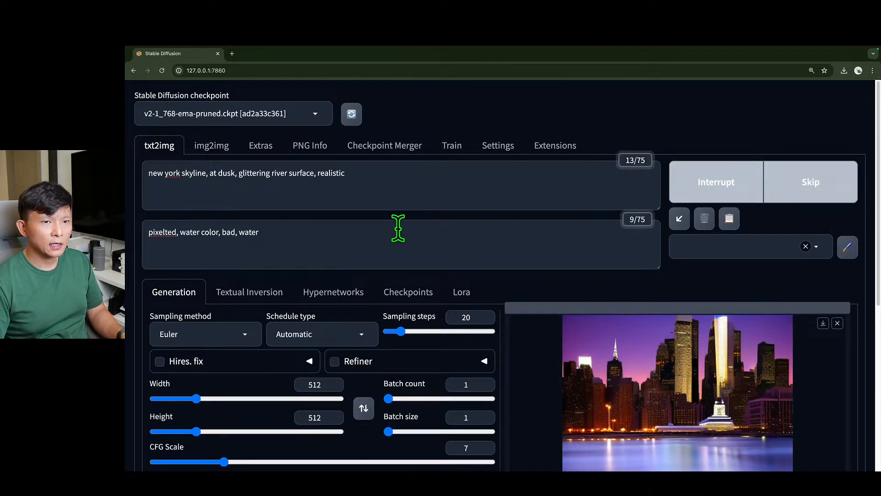
scroll(398, 228, "down", 4)
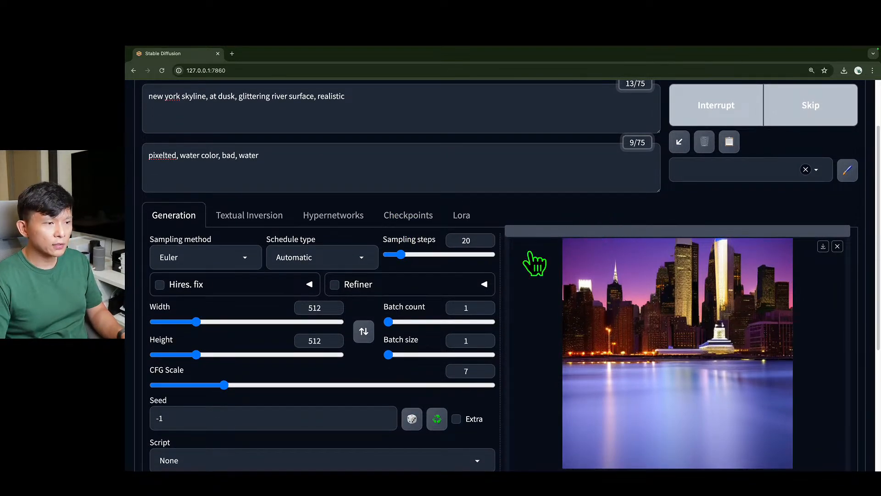
scroll(525, 250, "down", 2)
scroll(527, 259, "down", 1)
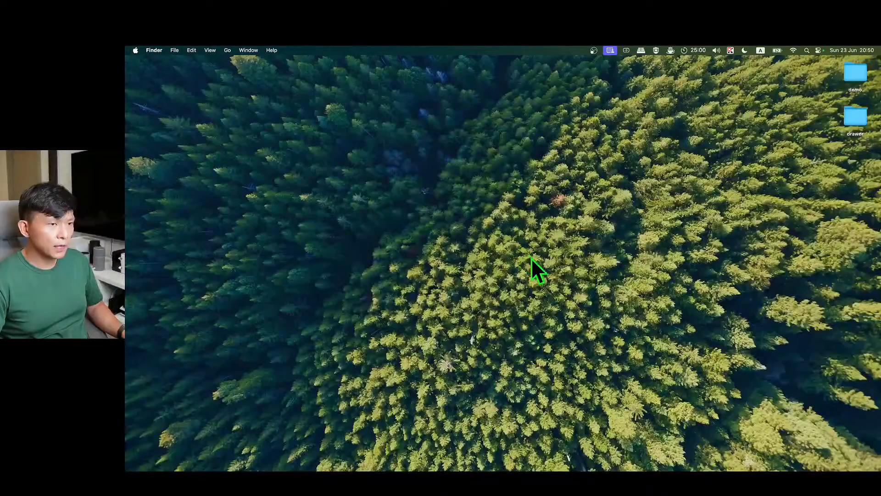
Bring up the minimised webui.sh terminal window, and on the Diffusion Explainer page scrub the timestep to a different refinement stage
mouse_move(604, 466)
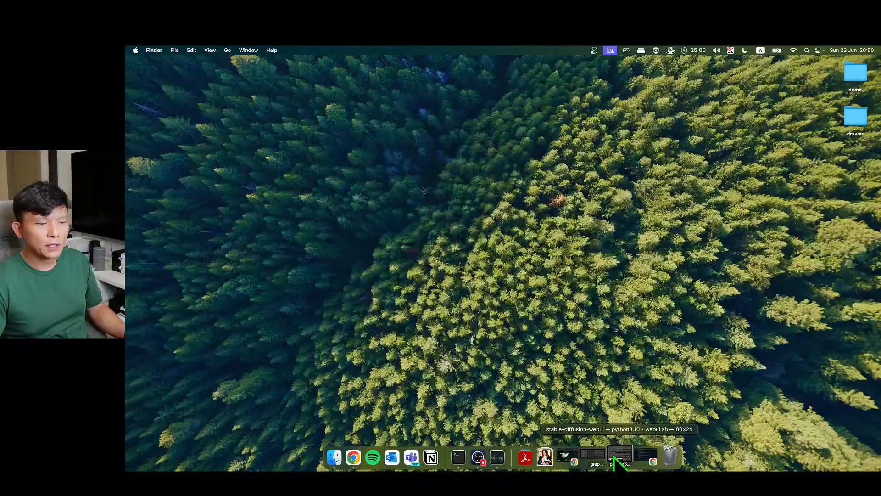
left_click(614, 456)
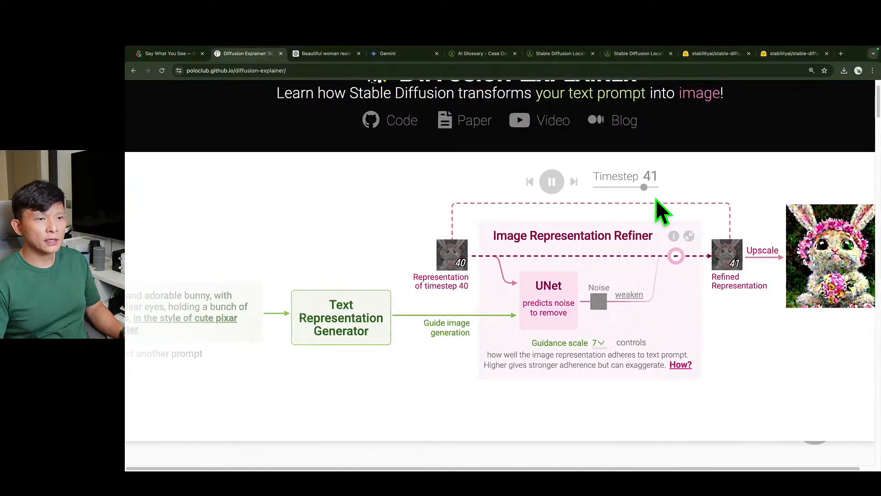
mouse_move(649, 187)
left_mouse_down()
mouse_move(598, 187)
mouse_move(655, 188)
left_mouse_up()
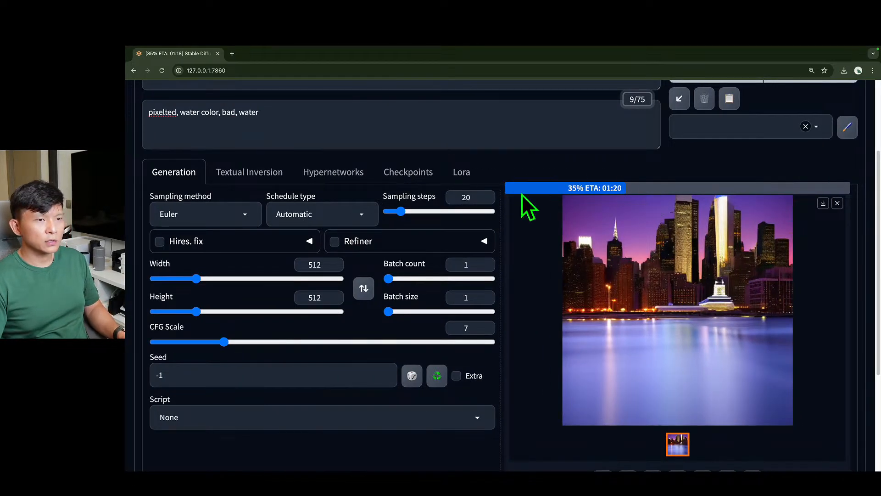
Follow the progress bar and preview of the running skyline generation beside its settings until the image is finished
scroll(447, 273, "up", 2)
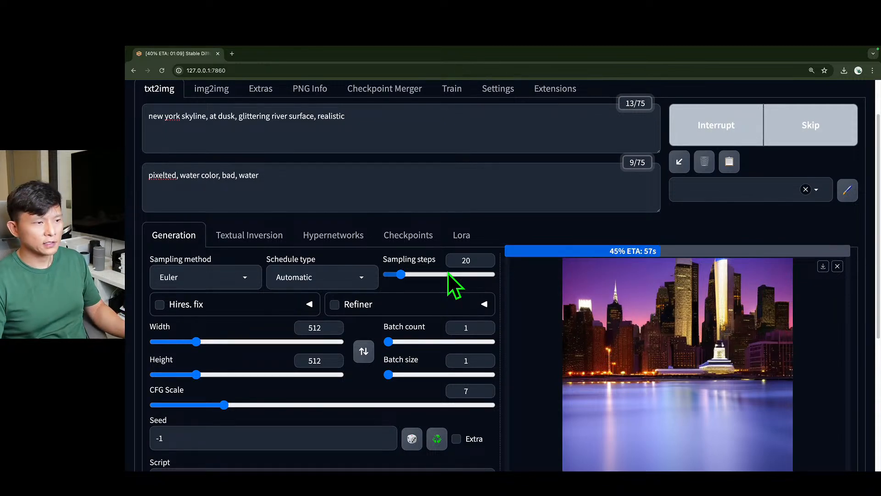
scroll(448, 273, "down", 1)
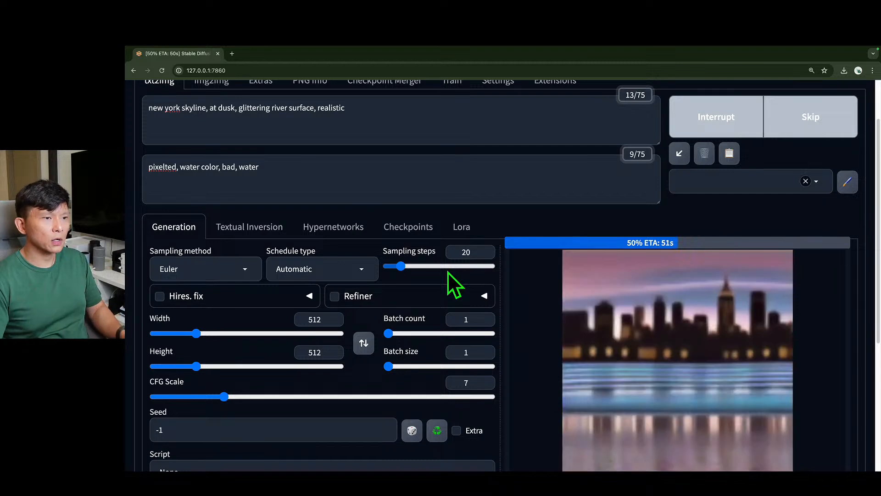
scroll(465, 285, "down", 1)
scroll(465, 285, "down", 2)
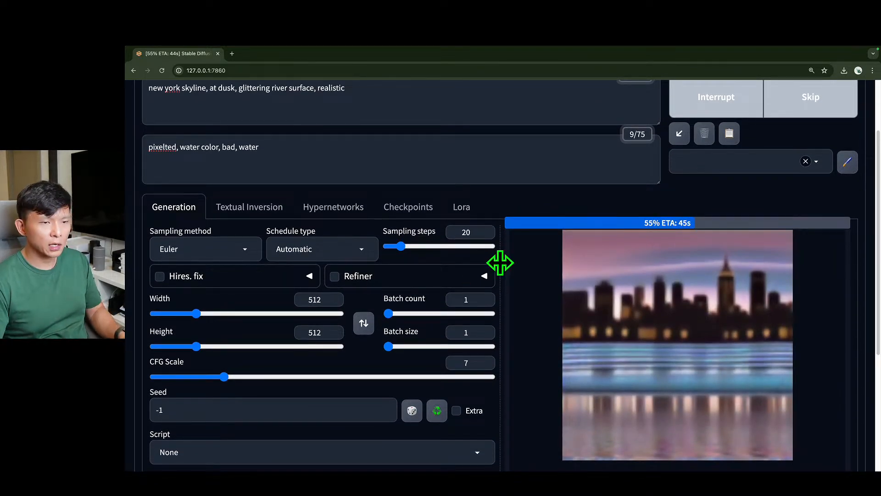
scroll(454, 291, "down", 1)
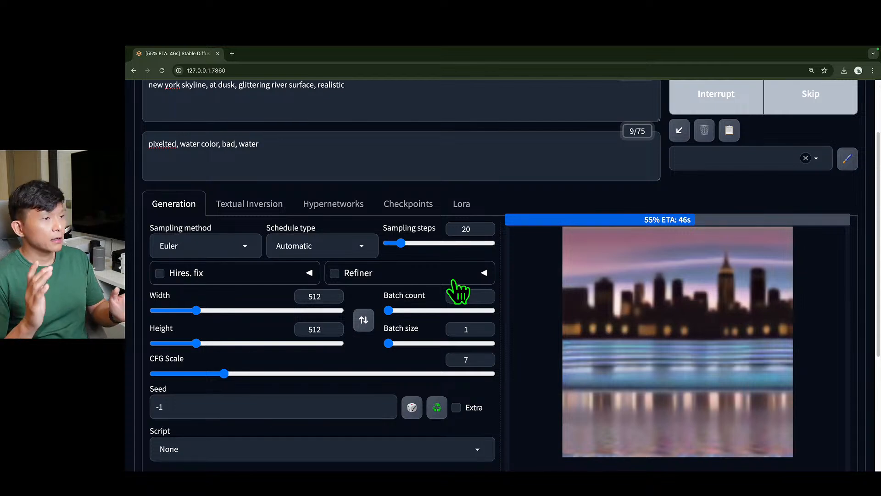
scroll(458, 280, "up", 3)
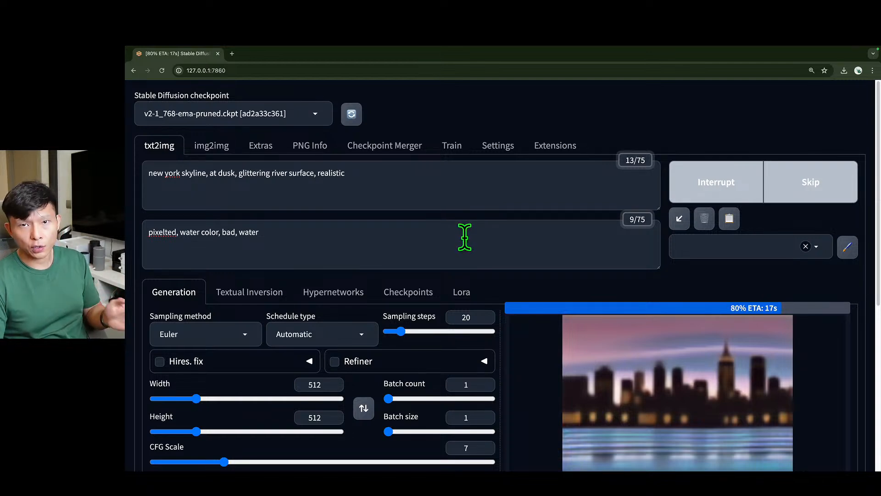
scroll(464, 236, "down", 1)
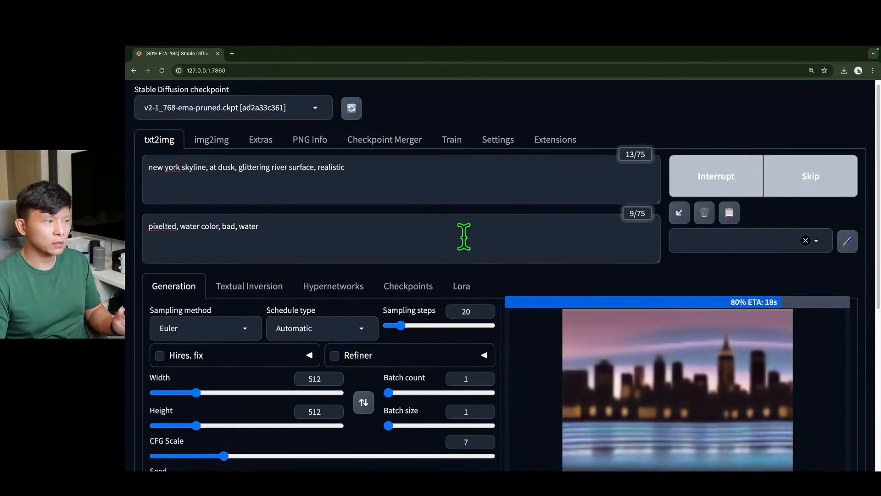
scroll(464, 237, "down", 1)
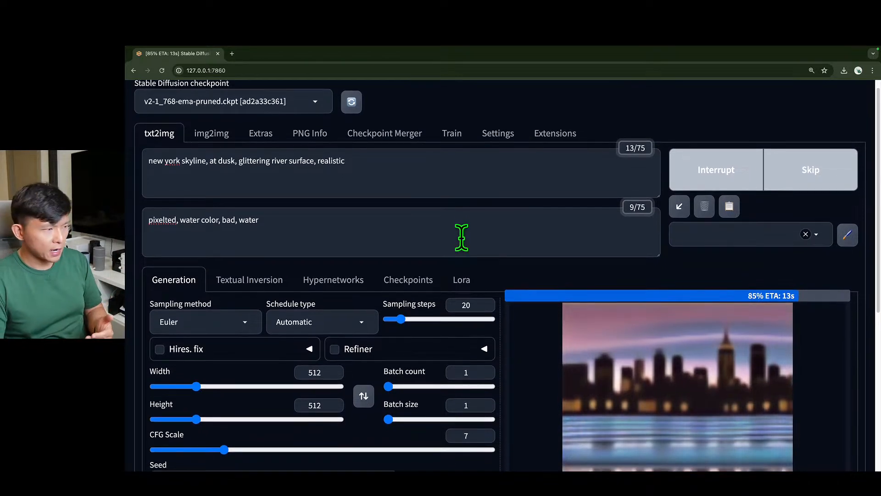
scroll(461, 237, "down", 5)
scroll(459, 240, "down", 3)
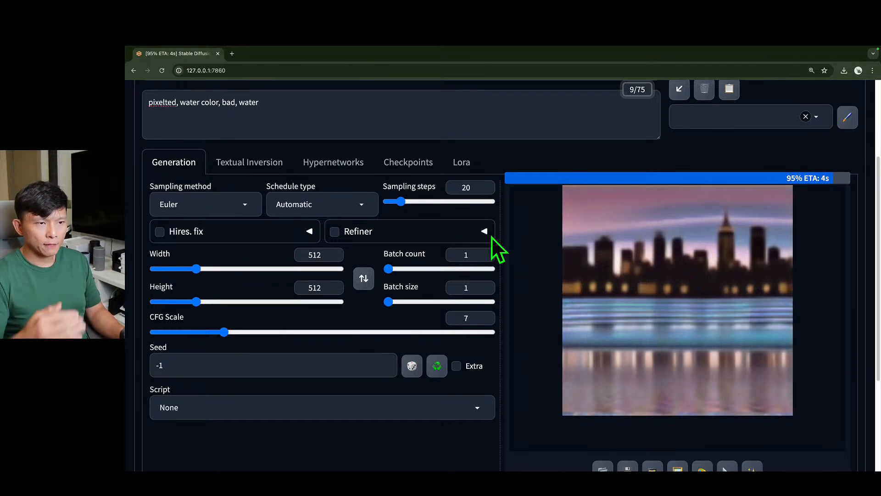
scroll(487, 234, "up", 1)
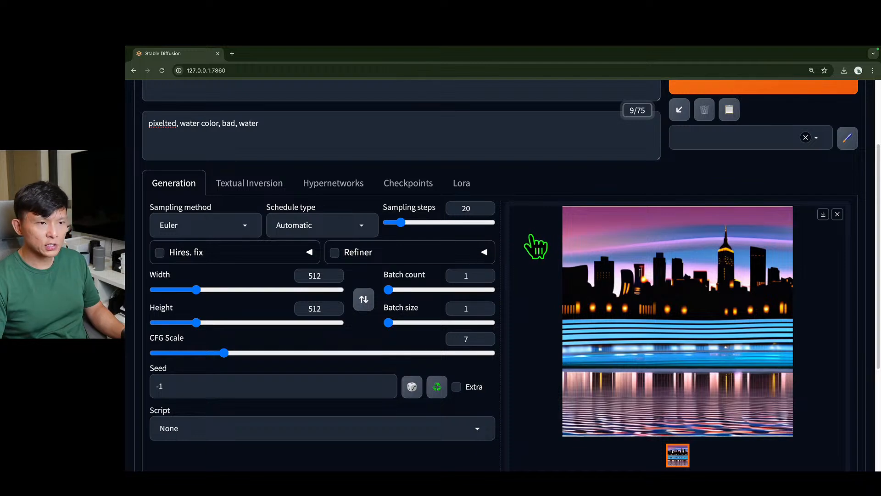
Add "cartoon" to the end of the negative prompt, after "water"
scroll(535, 244, "up", 1)
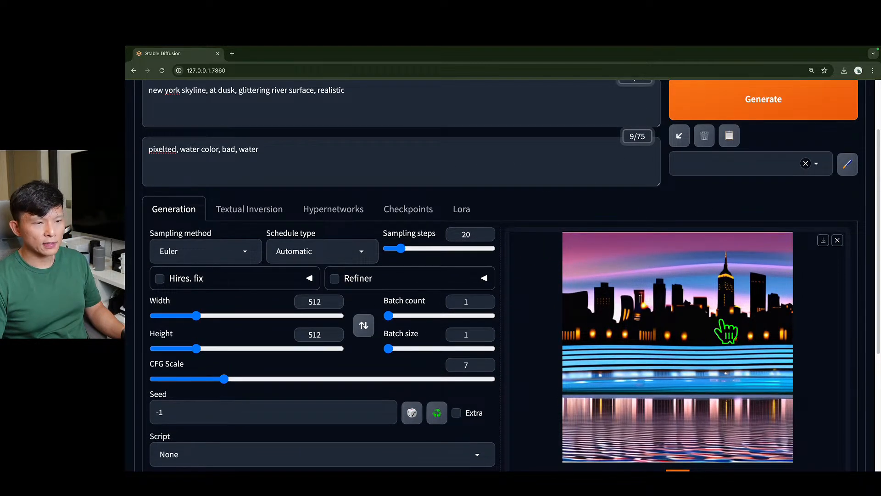
scroll(537, 254, "up", 1)
left_click(538, 172)
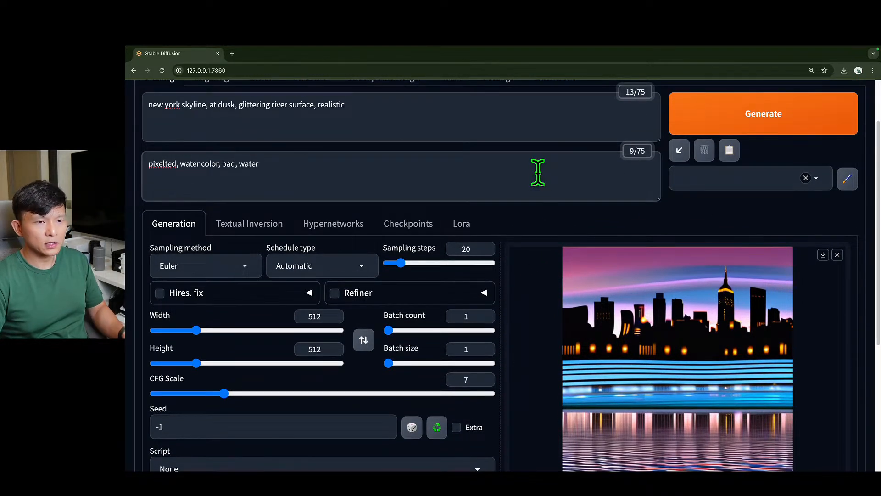
type(", cartoon")
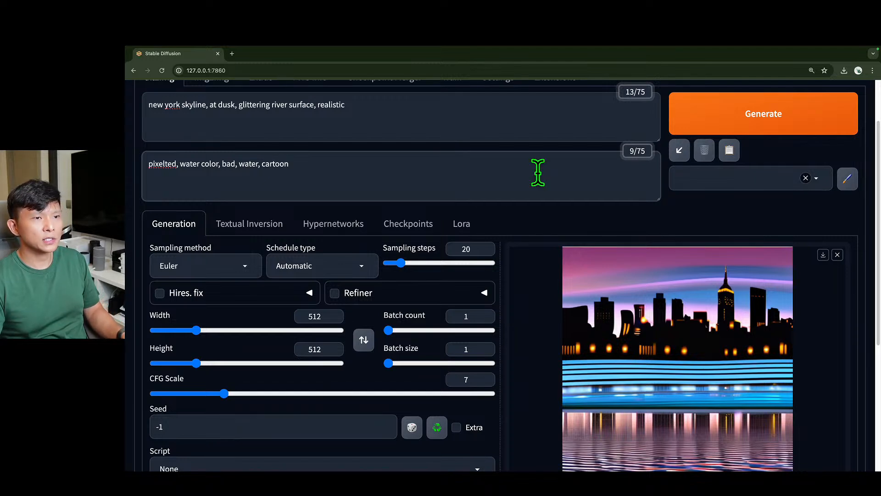
scroll(538, 172, "up", 2)
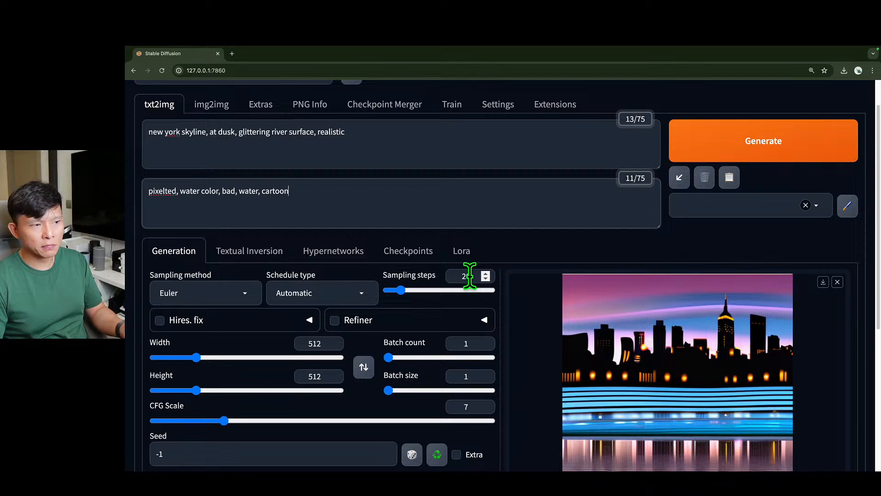
scroll(466, 280, "up", 2)
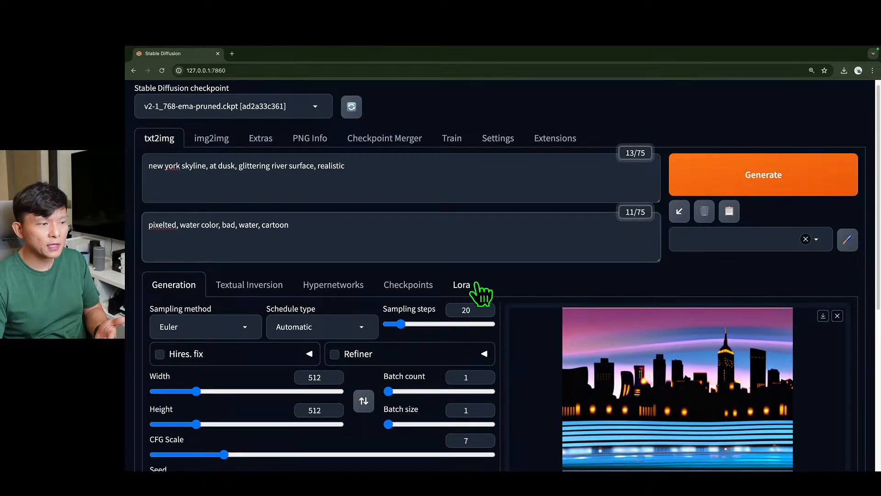
scroll(475, 282, "down", 3)
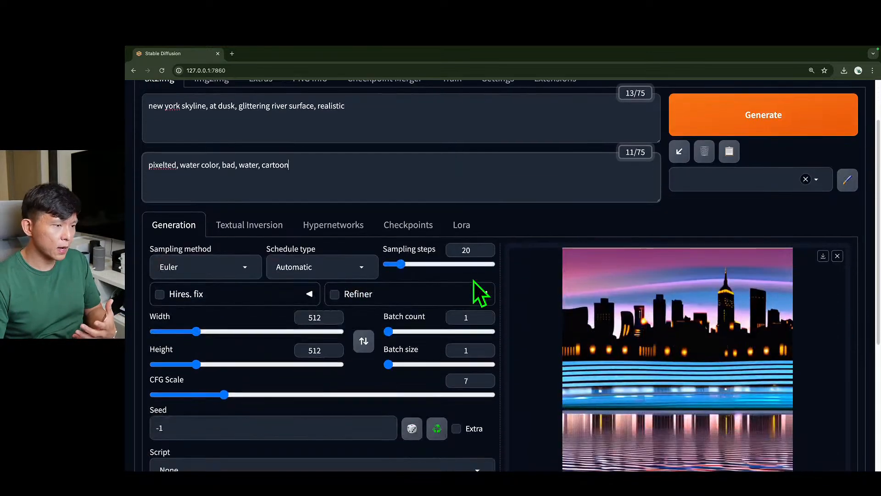
scroll(486, 282, "up", 2)
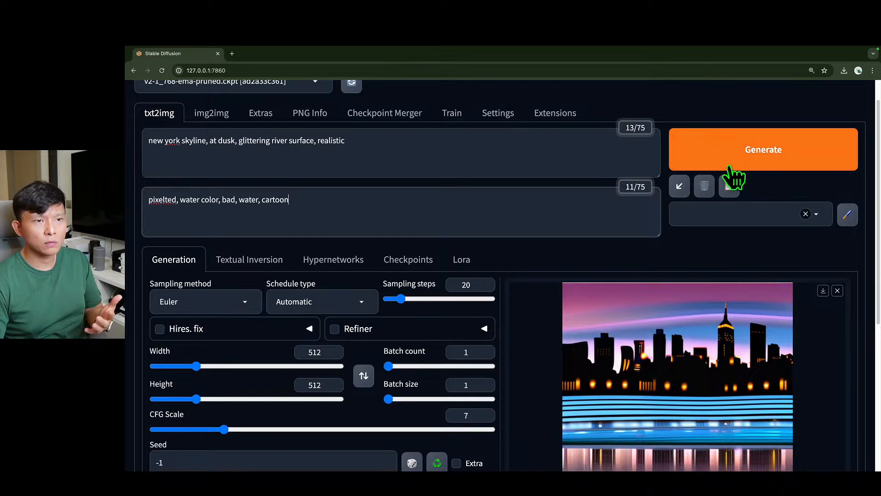
scroll(621, 358, "up", 2)
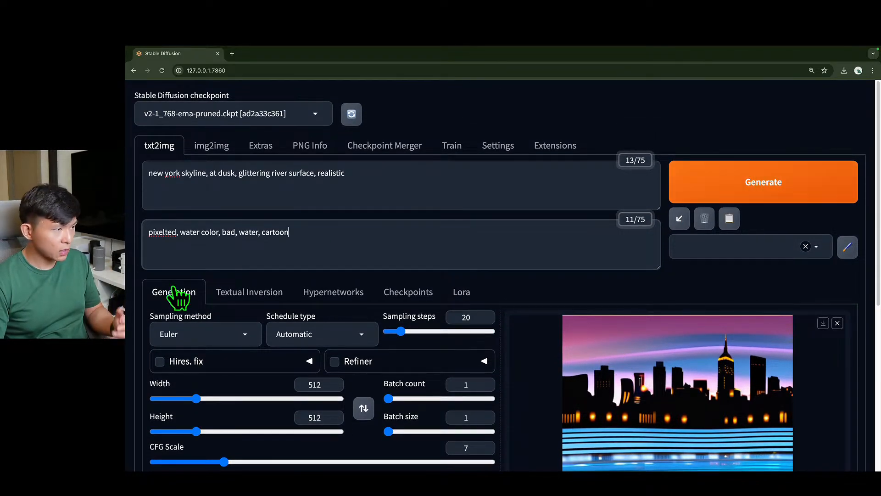
Correct the spelling of the negative prompt's first word to "pixelated"
left_click(162, 231)
key("Delete")
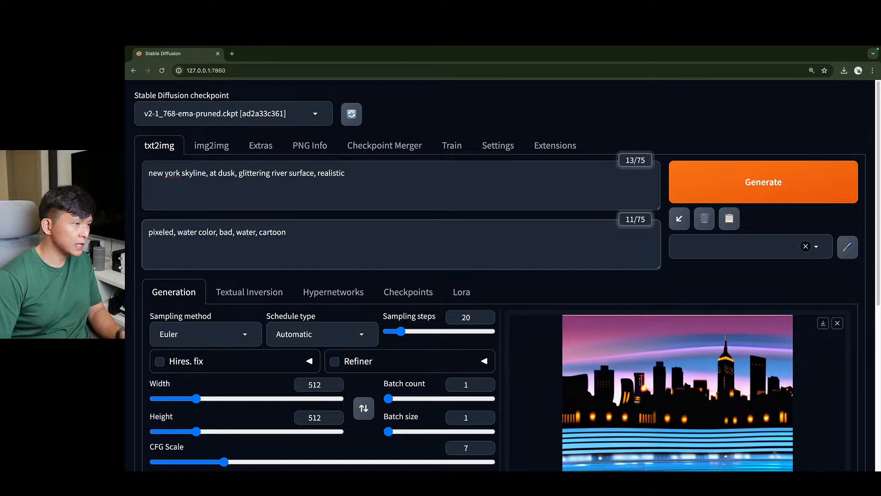
type("at")
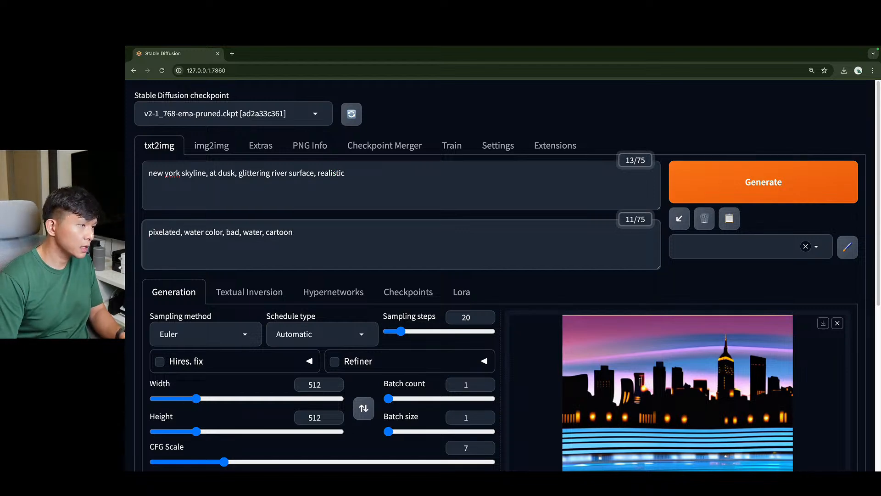
Add "yellow lighting" after "at dusk" in the positive skyline prompt
left_click(377, 178)
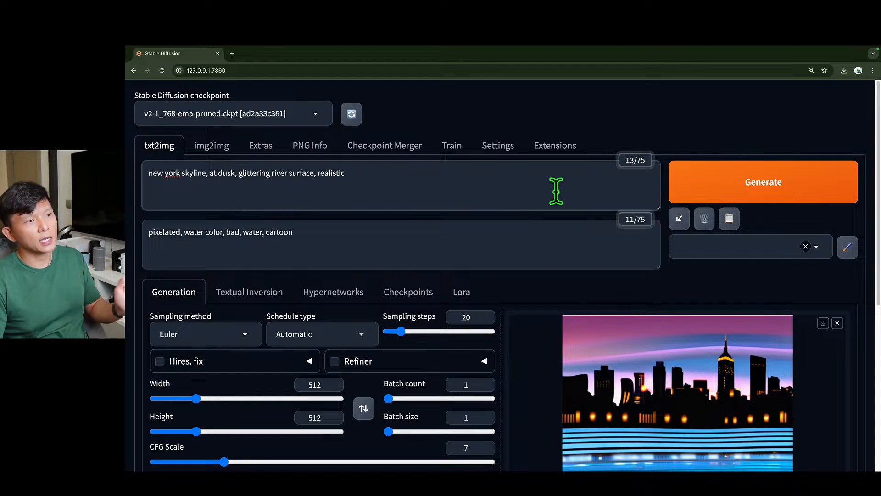
left_click(235, 172)
type("yellow lighting")
Raise the CFG Scale to 14 for the next skyline image
scroll(399, 277, "down", 4)
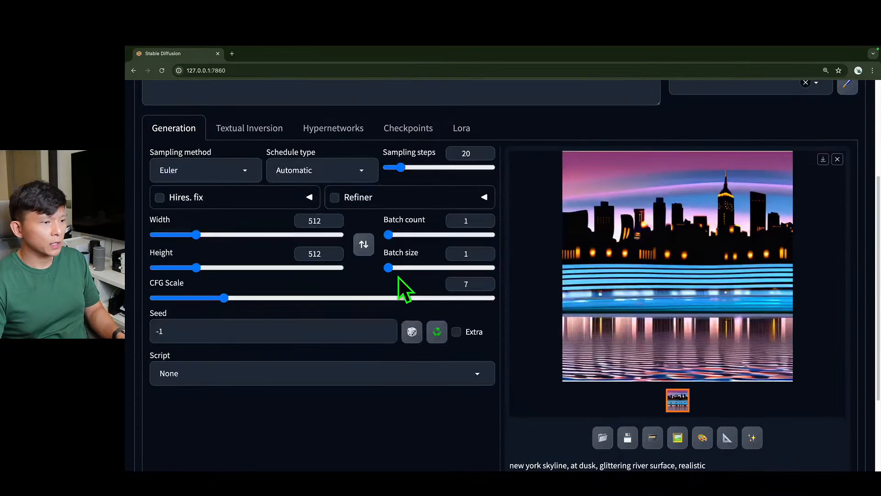
scroll(398, 277, "up", 2)
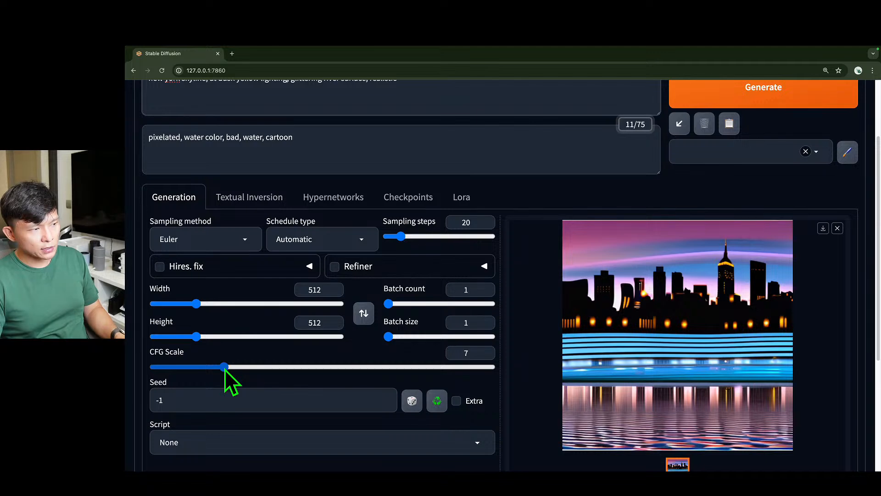
scroll(589, 289, "up", 1)
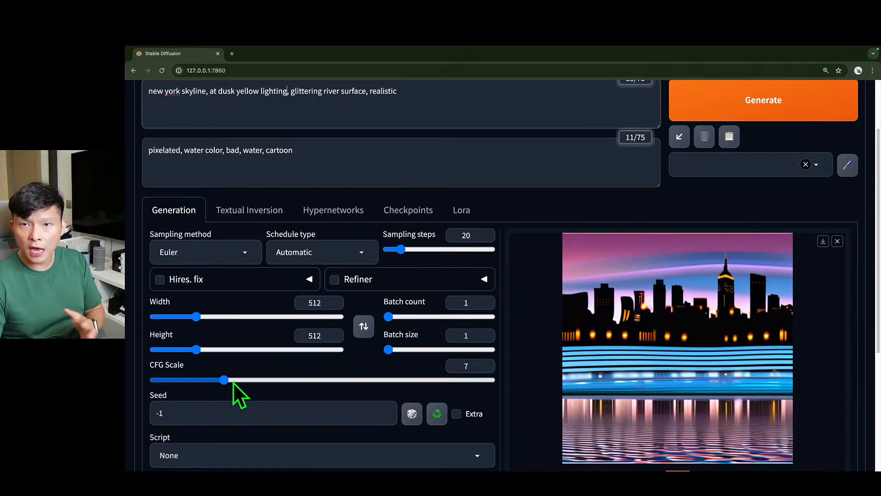
left_click_drag(226, 381, 305, 380)
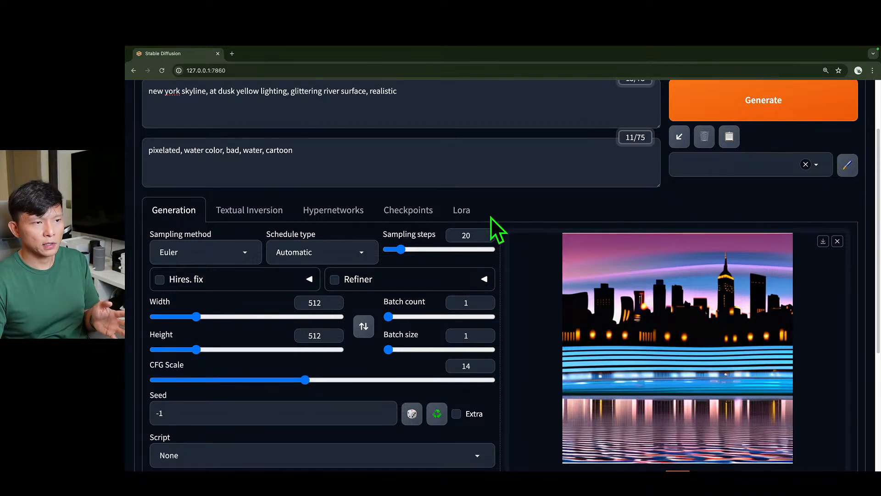
Generate a new skyline image with the revised prompts and CFG Scale
scroll(494, 213, "up", 2)
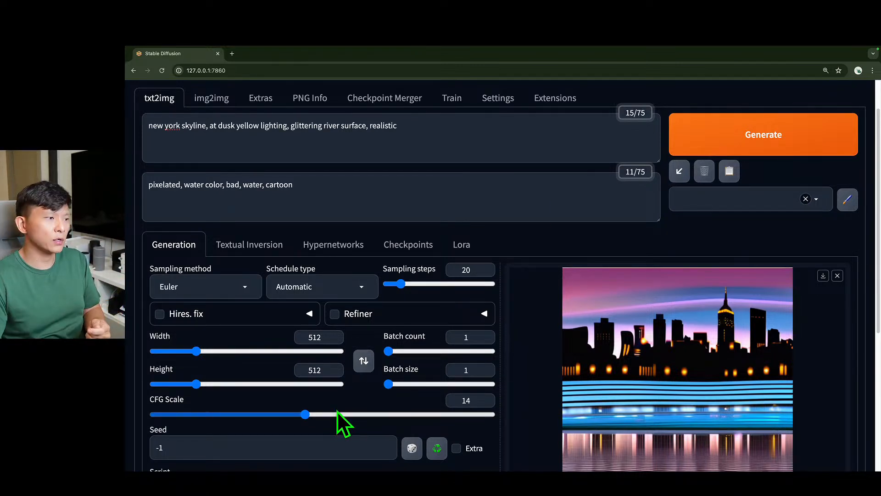
left_click(734, 141)
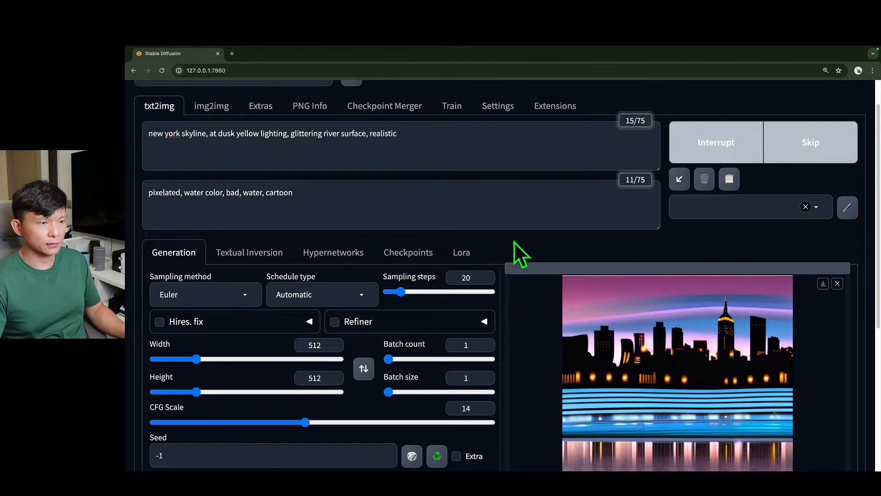
scroll(490, 284, "up", 1)
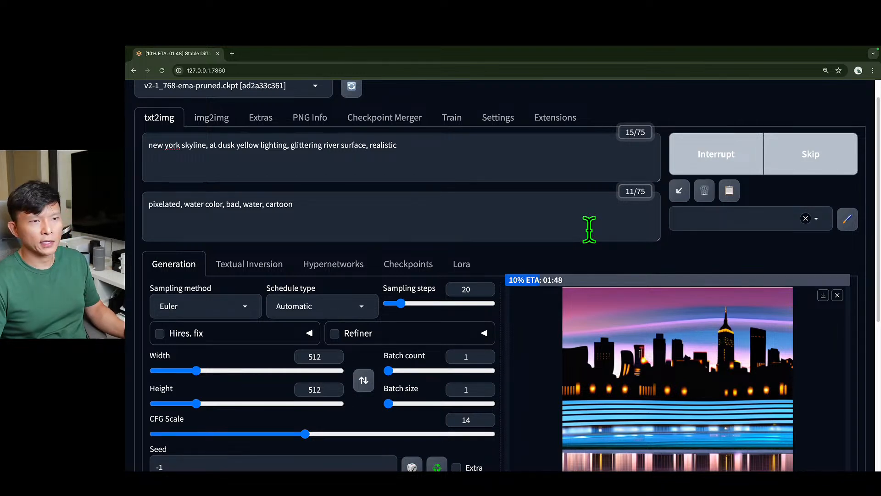
scroll(588, 230, "up", 1)
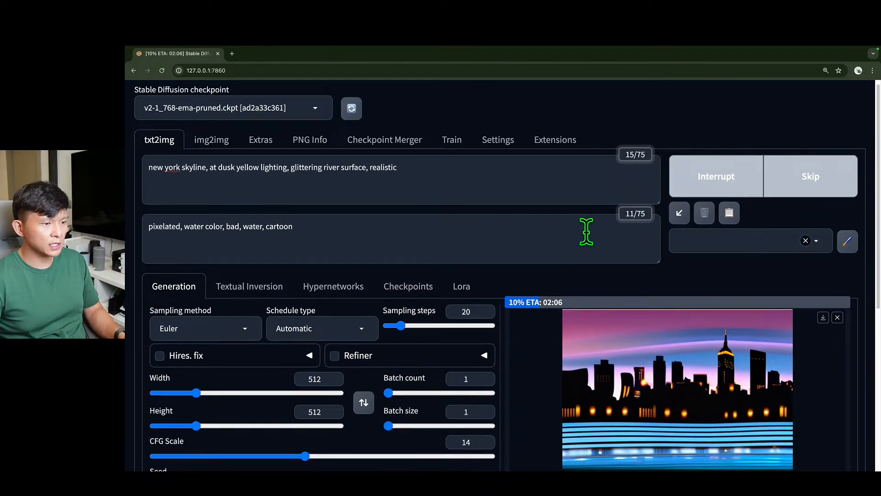
Switch to the Substack article on running Stable Diffusion locally and examine its model list, including the Anything v3 and Inkpunk entries and sample images
key("ctrl+Left")
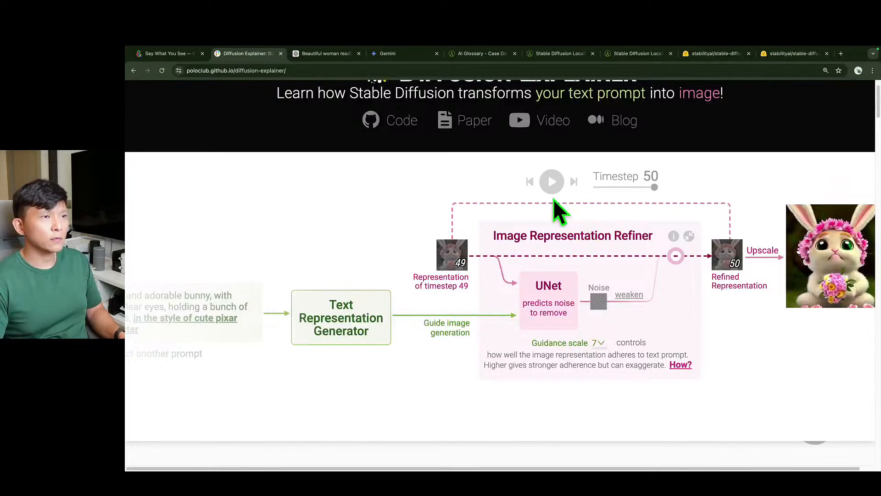
left_click(556, 54)
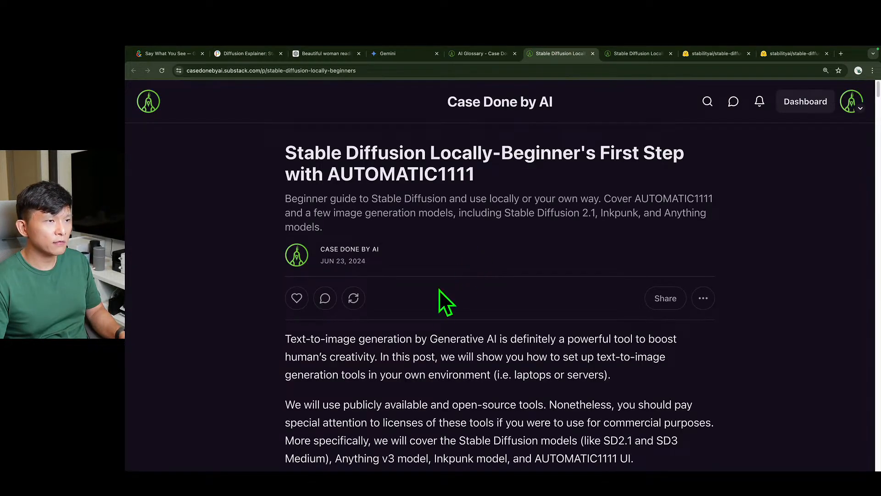
scroll(431, 302, "down", 10)
scroll(430, 302, "down", 15)
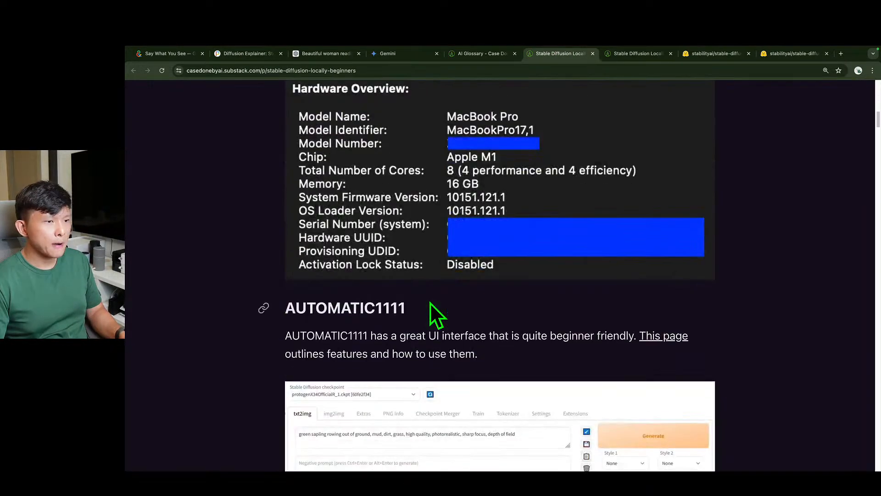
scroll(429, 301, "down", 15)
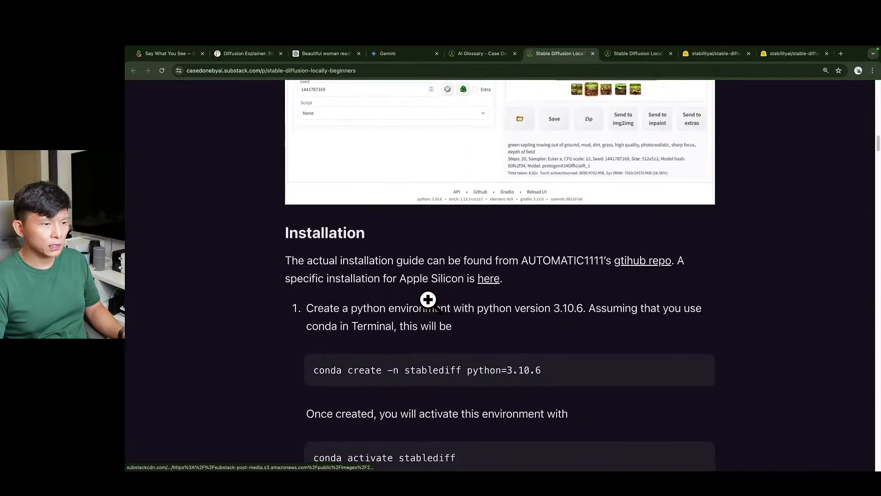
scroll(429, 299, "down", 8)
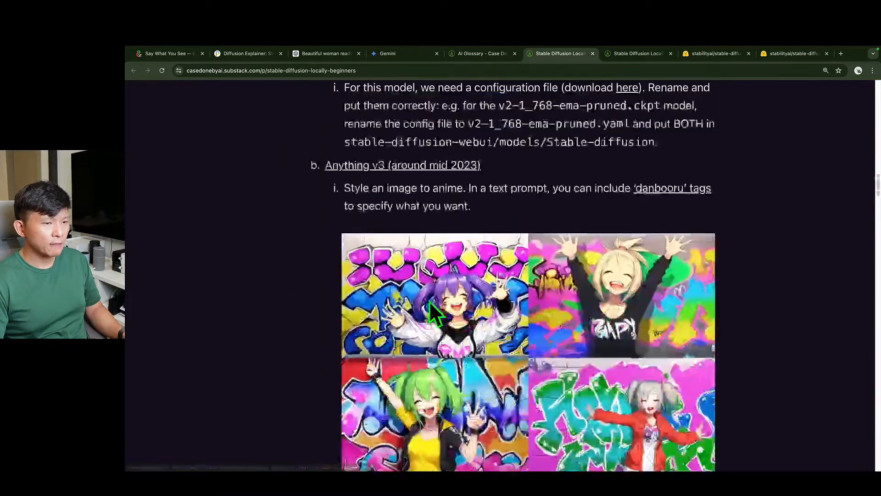
scroll(429, 299, "up", 3)
scroll(427, 307, "down", 7)
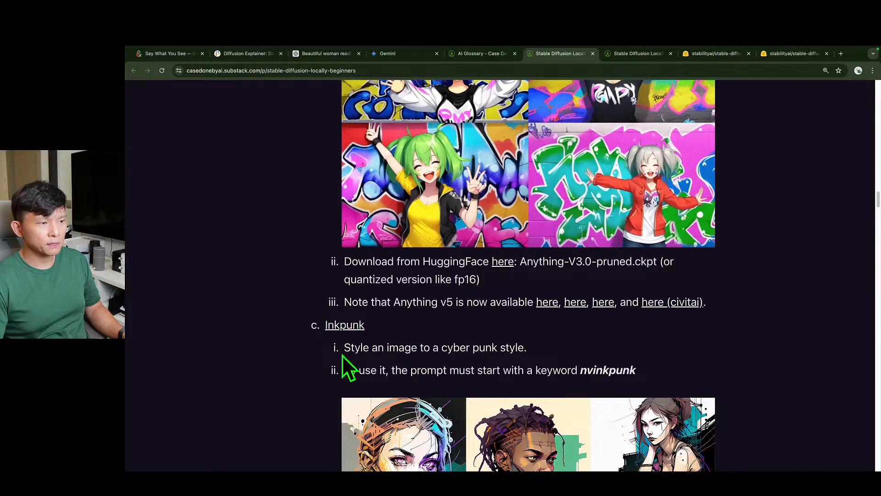
scroll(417, 374, "down", 5)
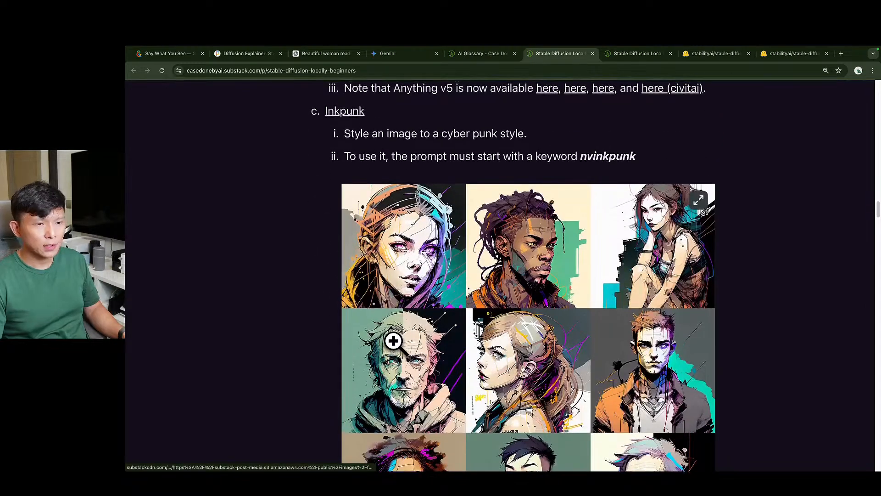
scroll(393, 341, "up", 1)
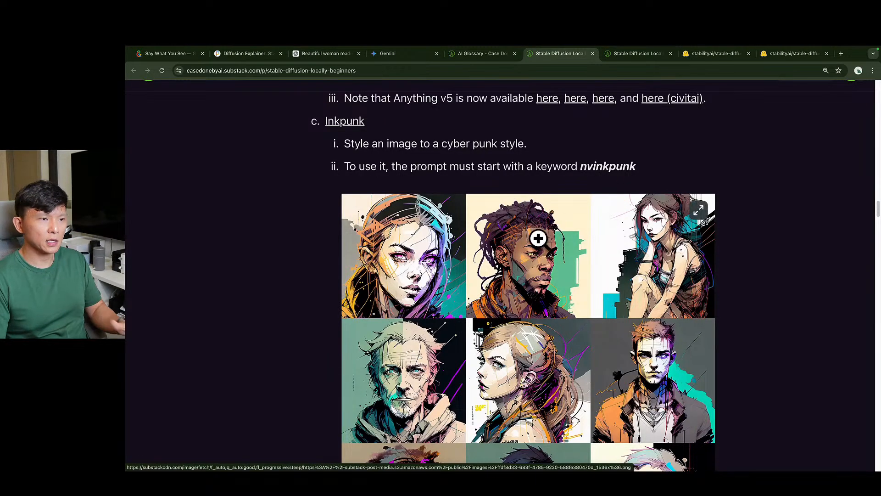
scroll(536, 237, "down", 8)
scroll(519, 232, "down", 1)
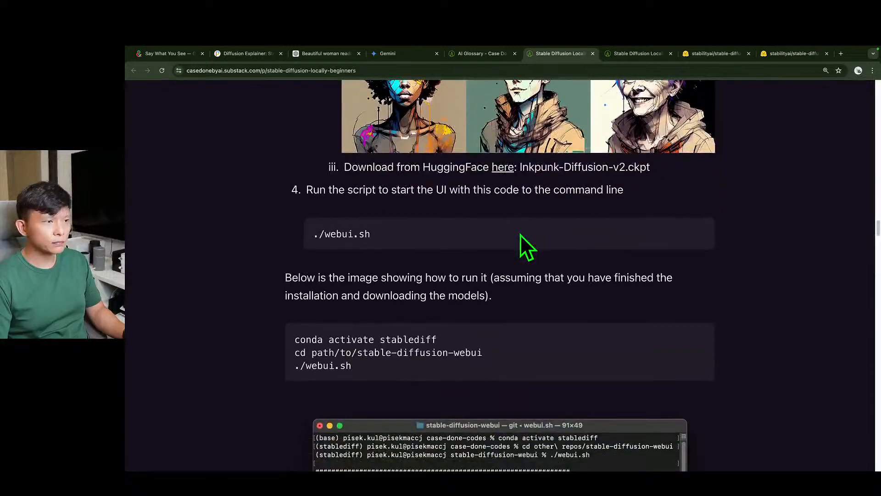
Return to the article's Inkpunk entry and highlight the required prompt keyword "nvinkpunk"
scroll(519, 233, "up", 9)
scroll(519, 229, "up", 3)
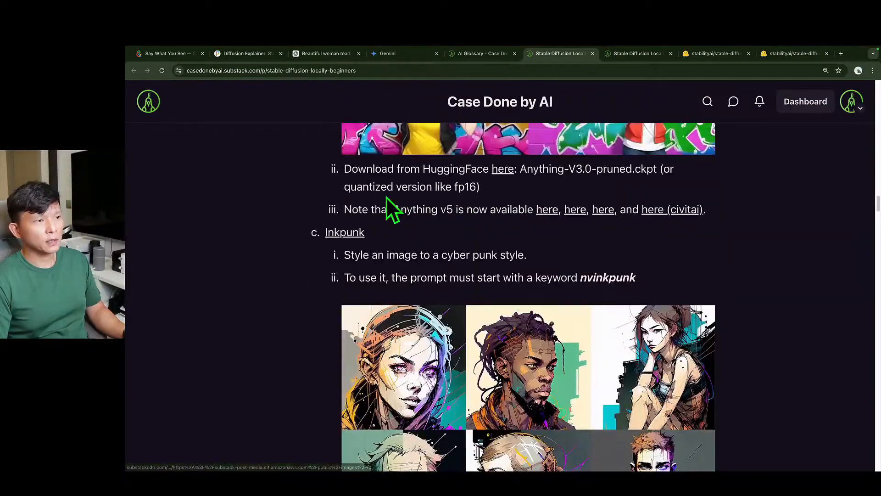
left_click_drag(583, 280, 636, 280)
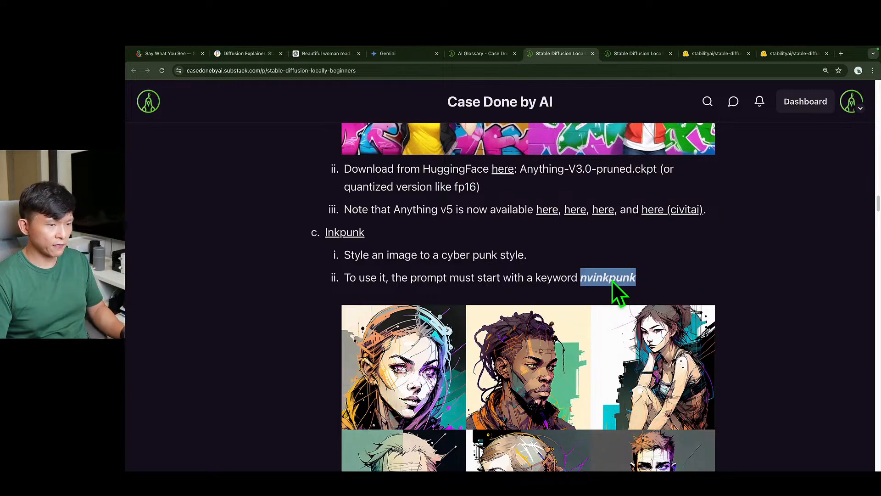
Go through the rest of the article, past the generation settings and model notes, to the section "Running on Google Cloud Platform"
scroll(602, 289, "up", 5)
scroll(467, 352, "down", 15)
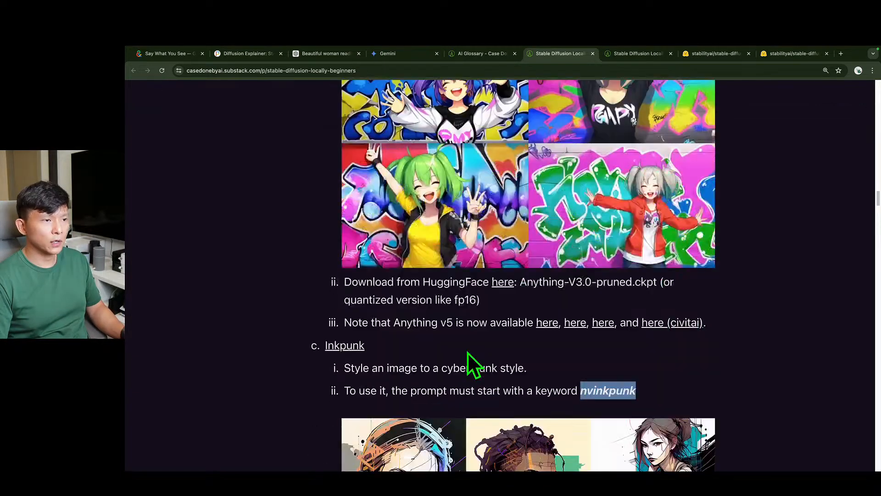
scroll(465, 351, "down", 20)
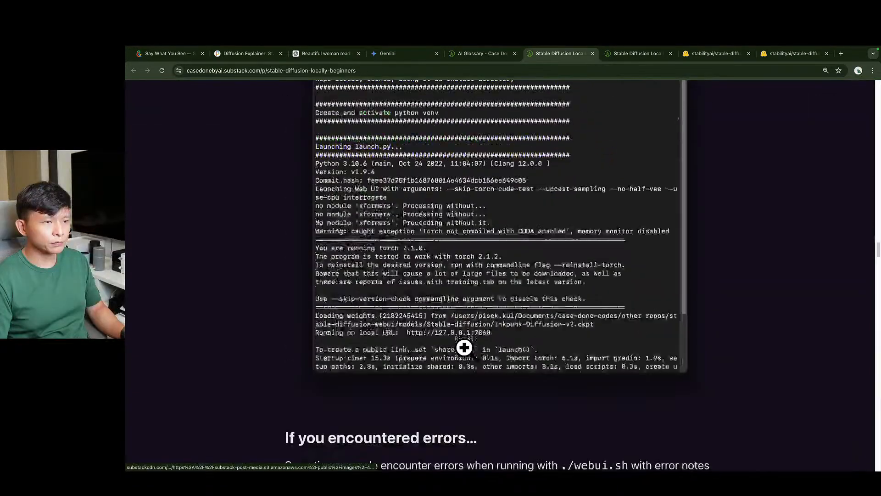
scroll(465, 345, "down", 20)
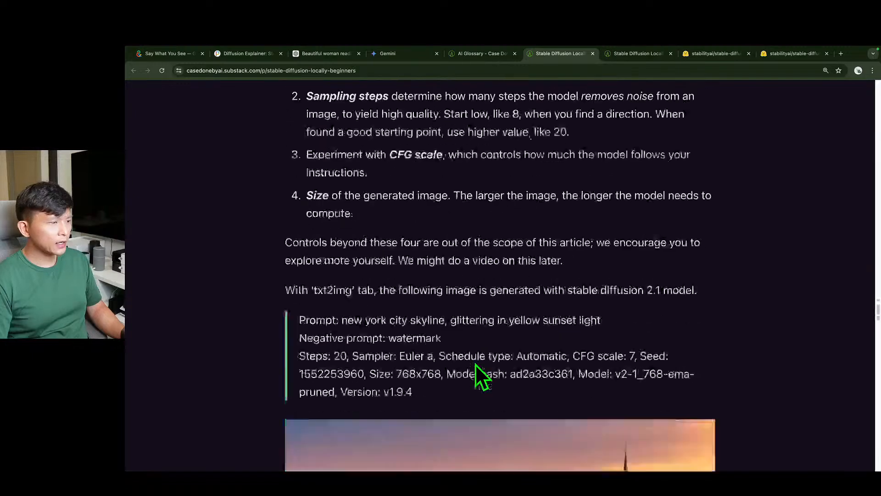
scroll(475, 363, "down", 20)
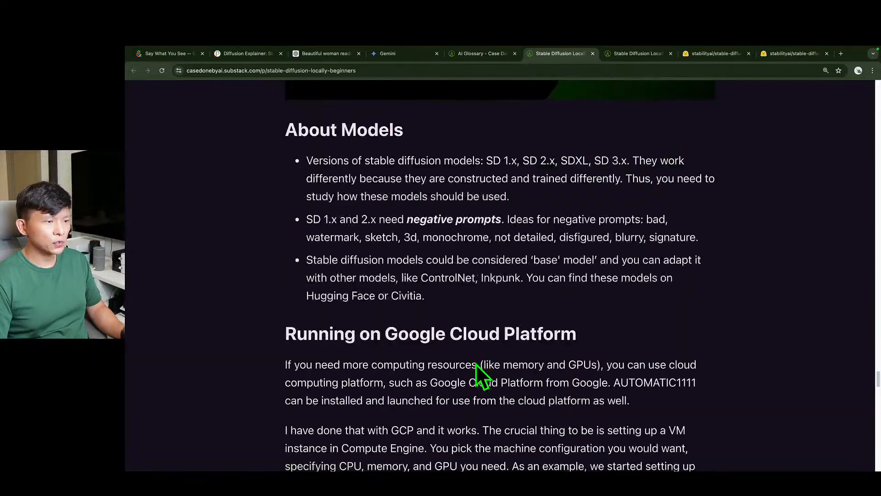
scroll(475, 364, "up", 2)
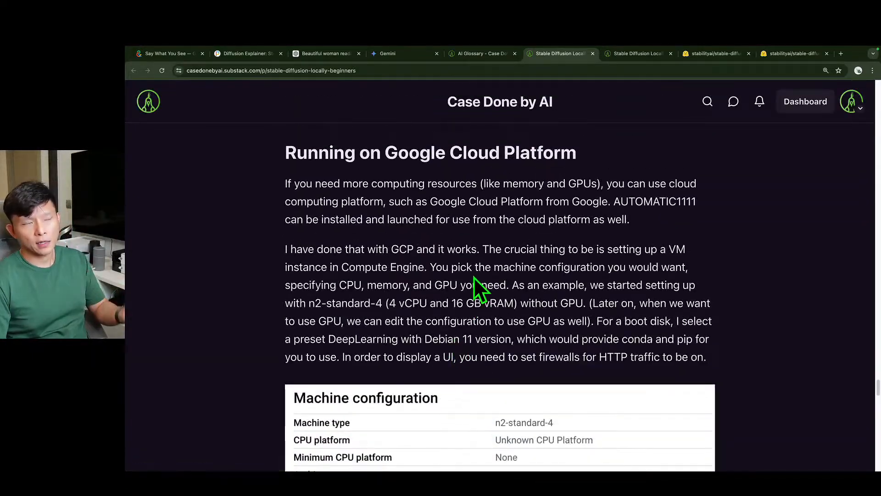
Examine the article's Google Cloud VM setup, covering the machine configuration, boot disk storage and firewall settings
scroll(494, 263, "down", 2)
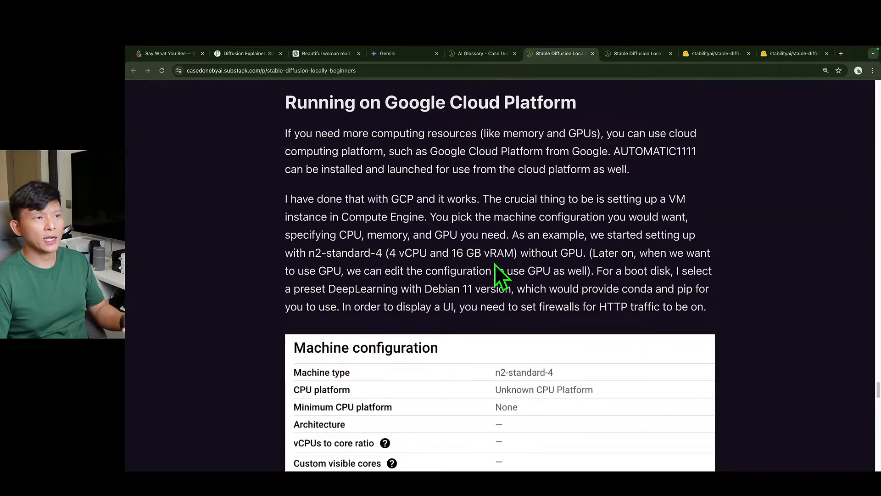
scroll(493, 263, "up", 1)
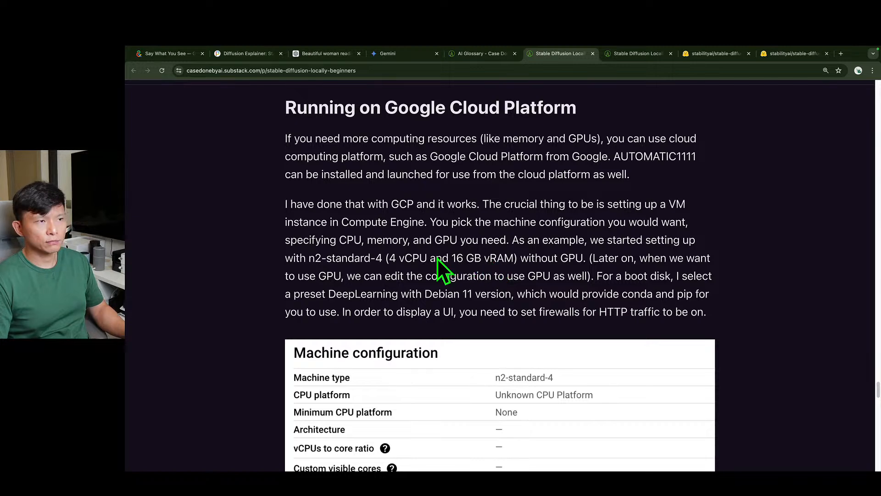
scroll(439, 253, "down", 5)
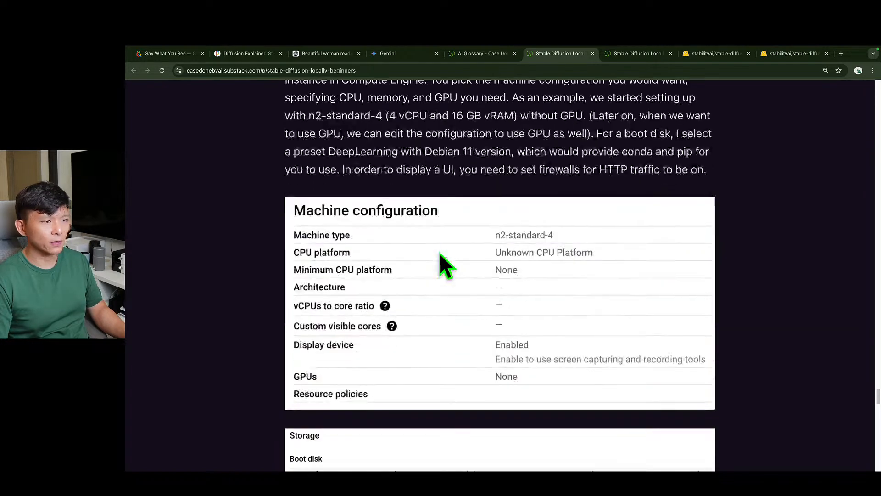
scroll(441, 252, "down", 1)
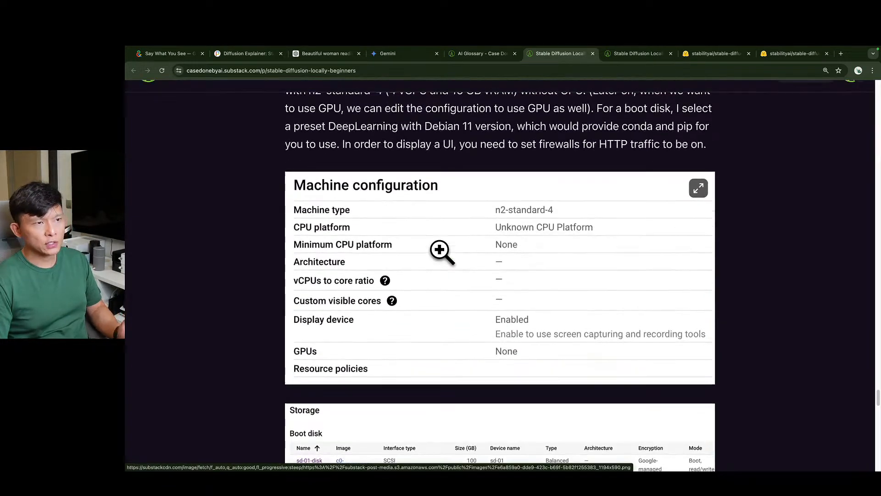
scroll(440, 252, "up", 2)
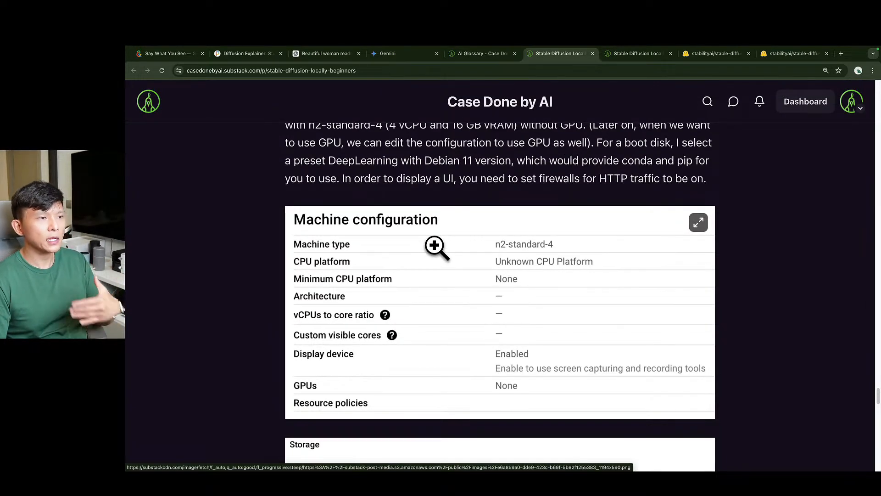
scroll(436, 247, "down", 2)
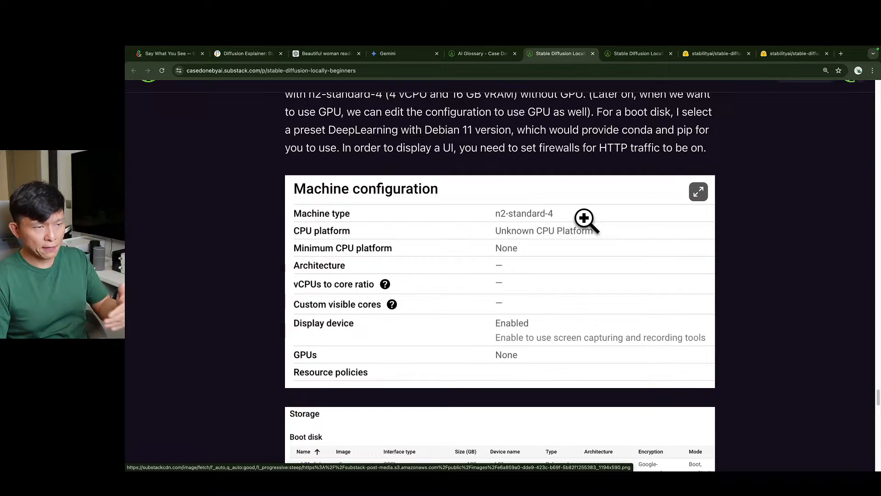
scroll(571, 236, "down", 1)
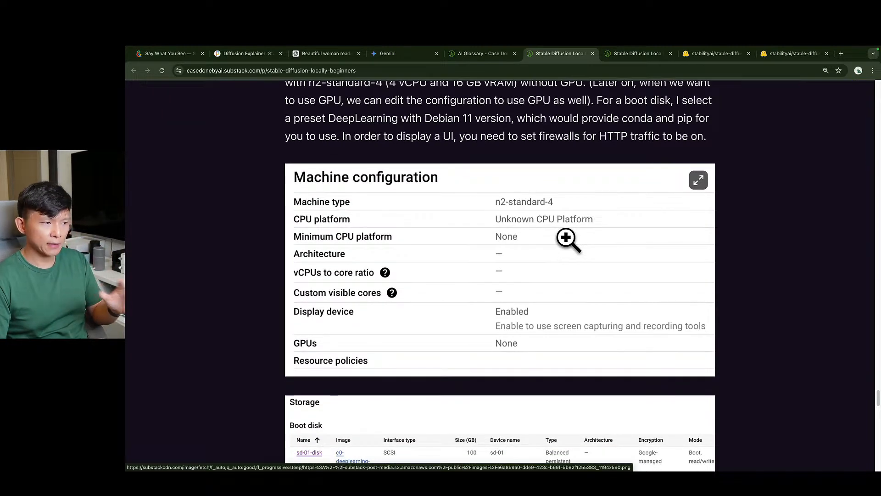
scroll(567, 242, "down", 3)
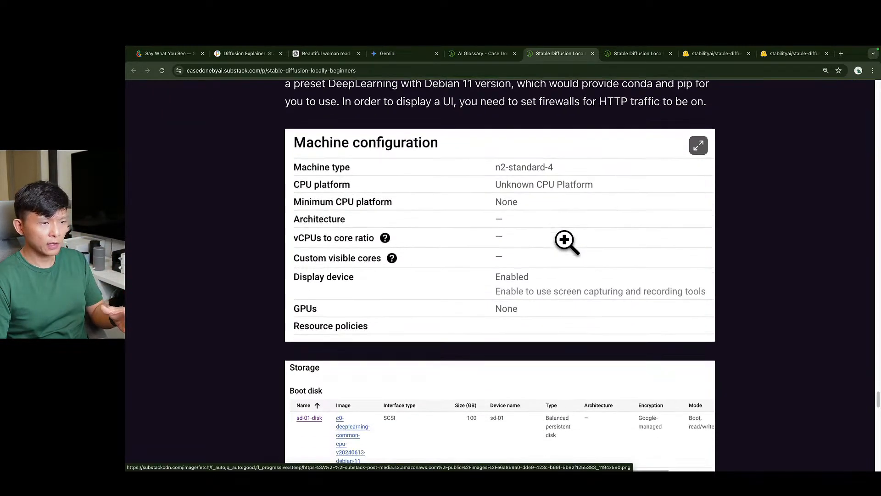
scroll(567, 241, "down", 6)
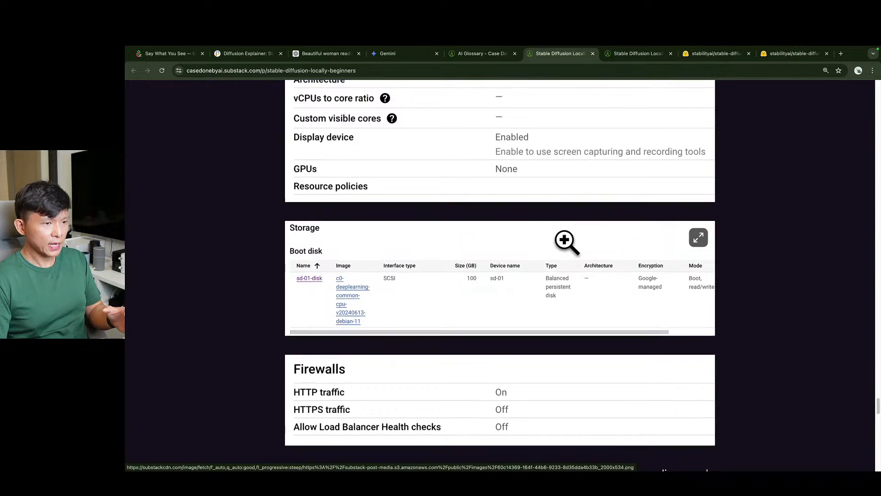
scroll(566, 241, "down", 2)
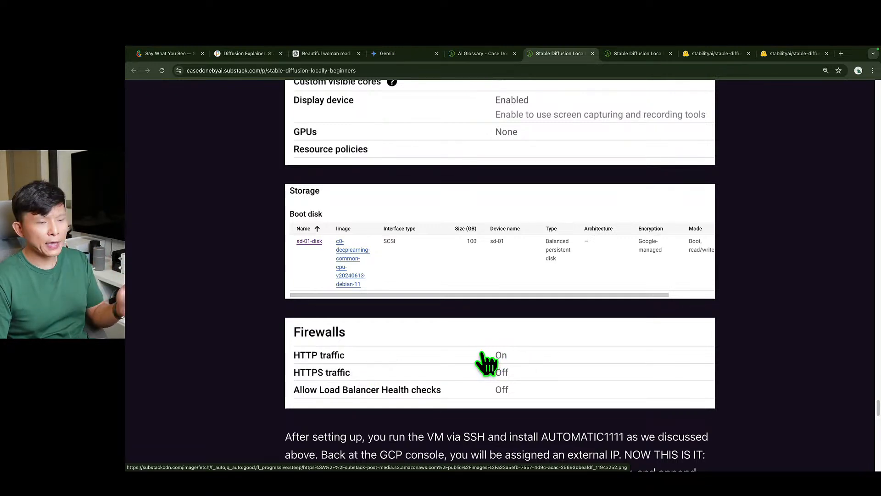
scroll(484, 356, "down", 4)
scroll(486, 360, "down", 1)
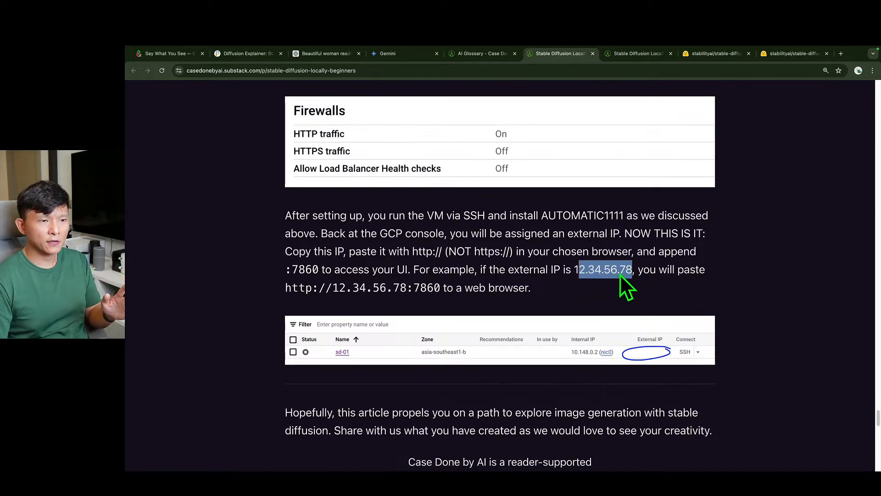
left_click(567, 275)
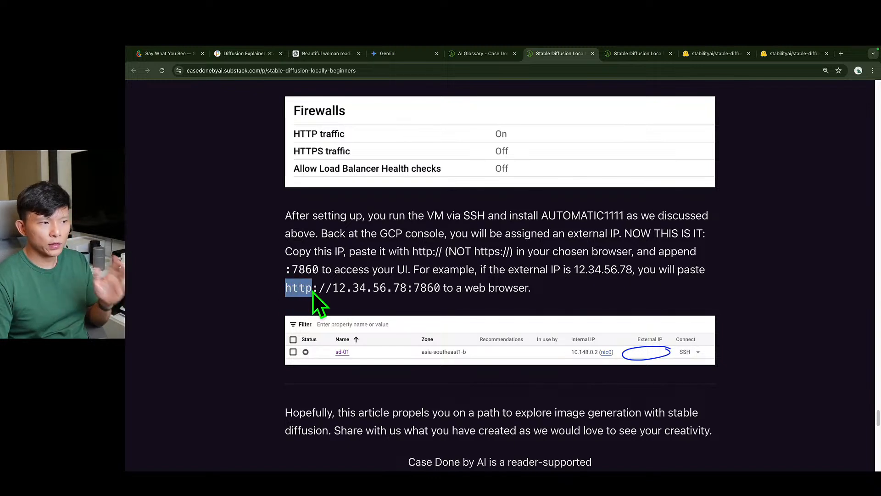
left_click_drag(381, 288, 406, 290)
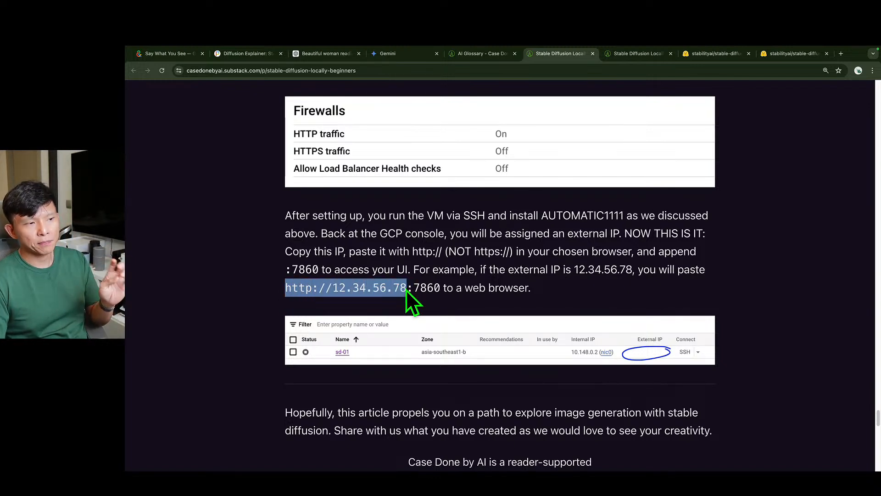
left_click(409, 291)
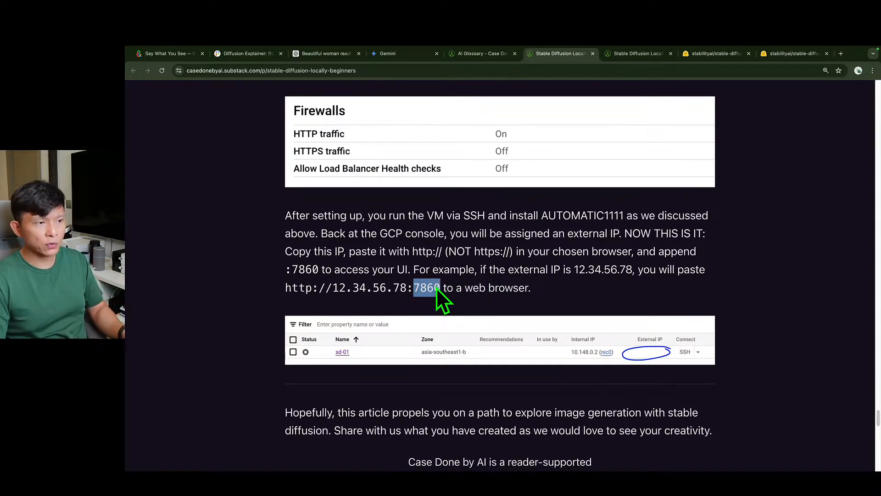
scroll(437, 287, "down", 1)
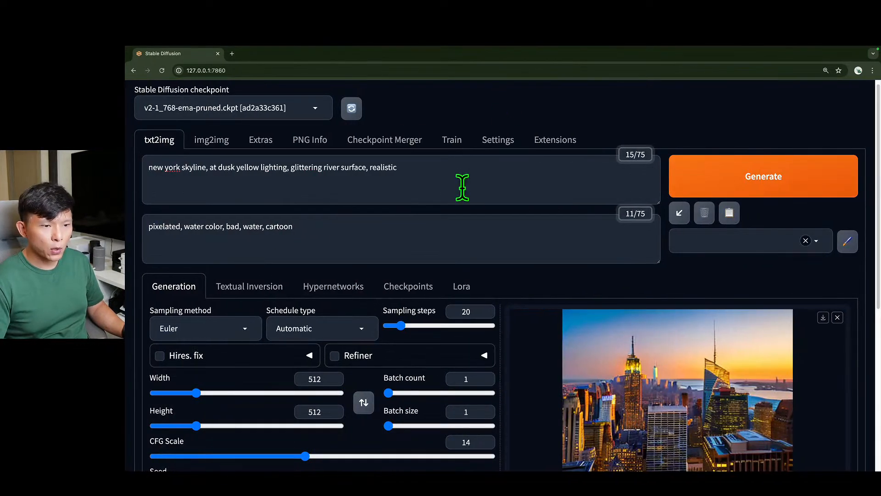
Review the generated New York skyline image together with its prompts and generation settings in the AUTOMATIC1111 web UI
scroll(468, 193, "down", 3)
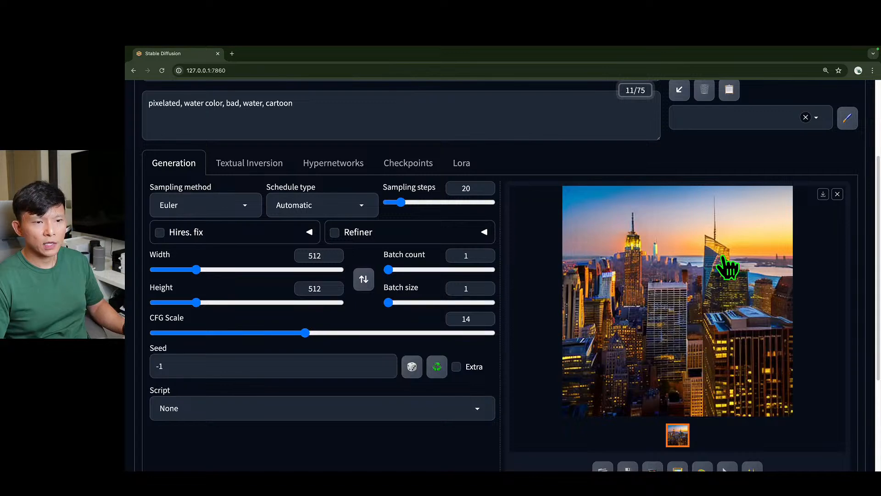
scroll(718, 277, "up", 1)
scroll(695, 295, "up", 1)
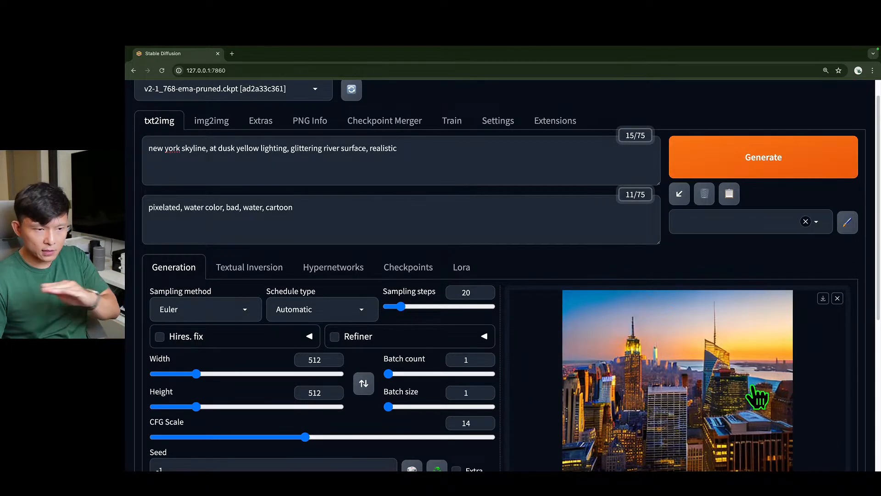
Examine the skyline image's prompt, negative prompt, sampling and size settings, CFG scale and generation details
scroll(755, 396, "down", 1)
scroll(719, 390, "up", 1)
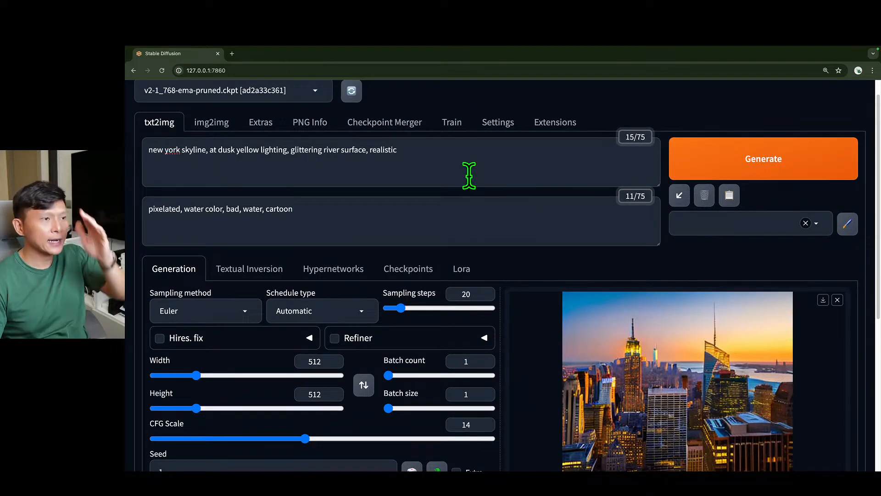
left_click(362, 213)
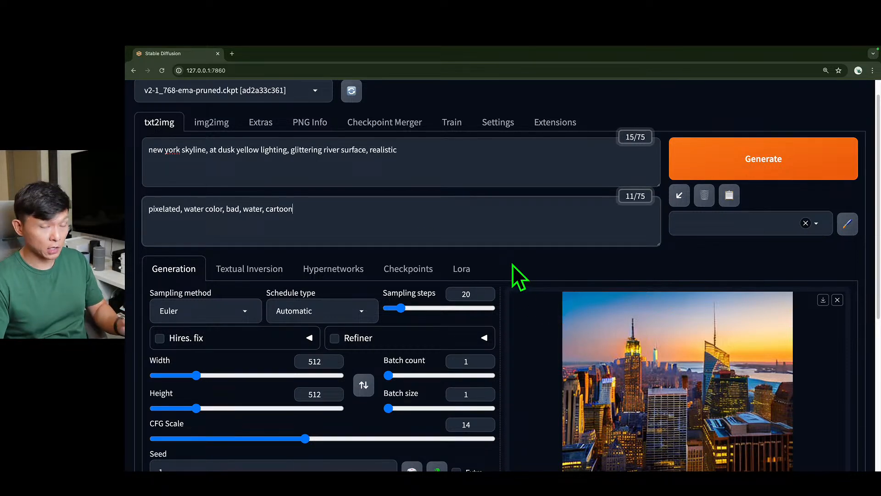
scroll(512, 264, "up", 1)
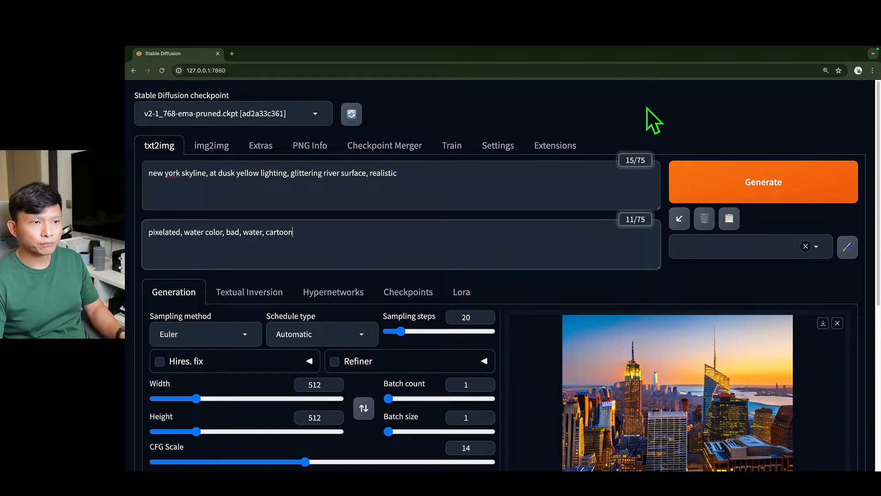
scroll(521, 314, "down", 5)
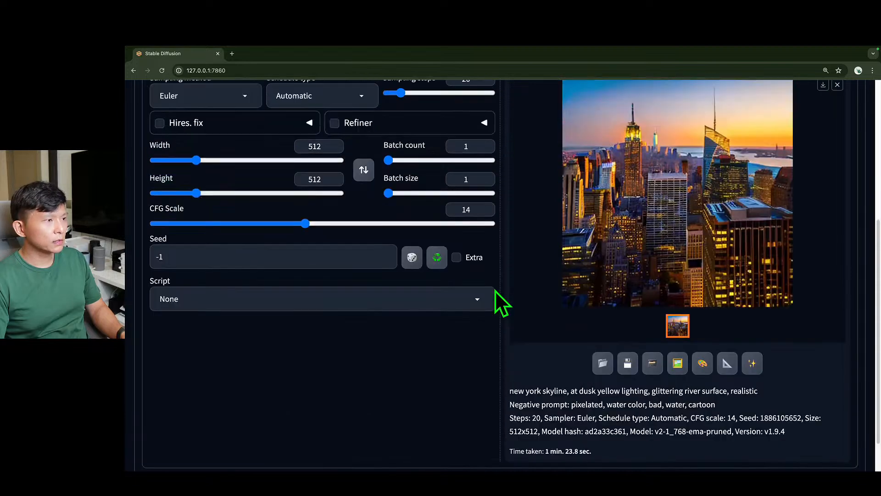
scroll(496, 293, "up", 1)
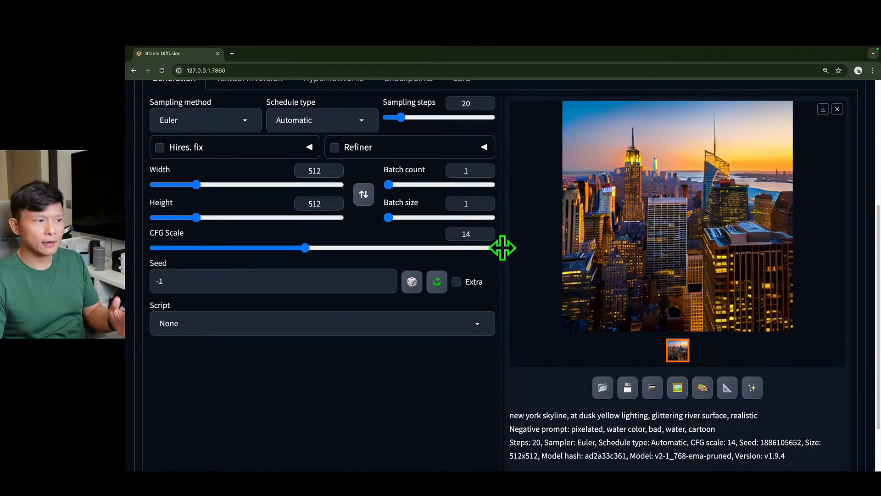
scroll(507, 250, "up", 4)
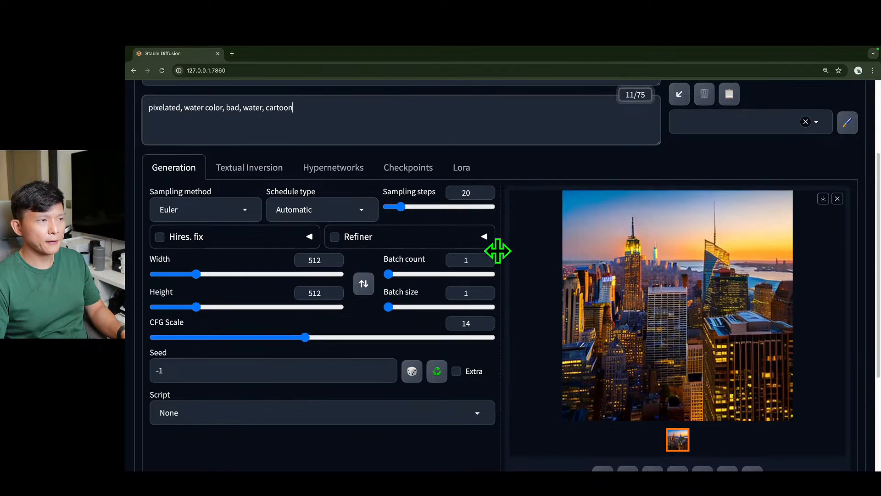
scroll(489, 250, "up", 1)
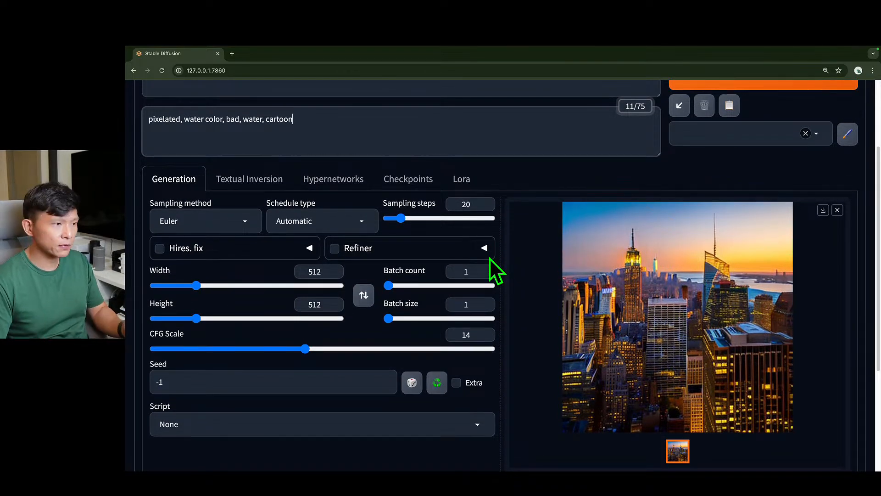
scroll(488, 257, "up", 2)
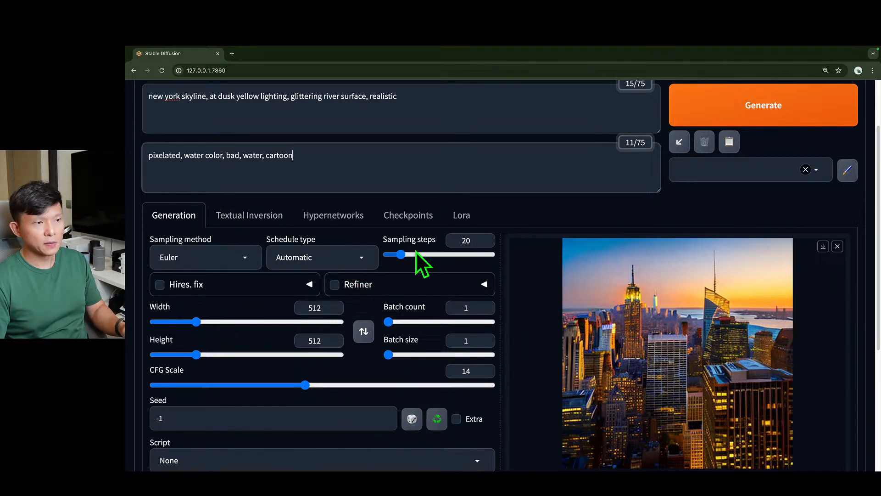
scroll(416, 252, "down", 1)
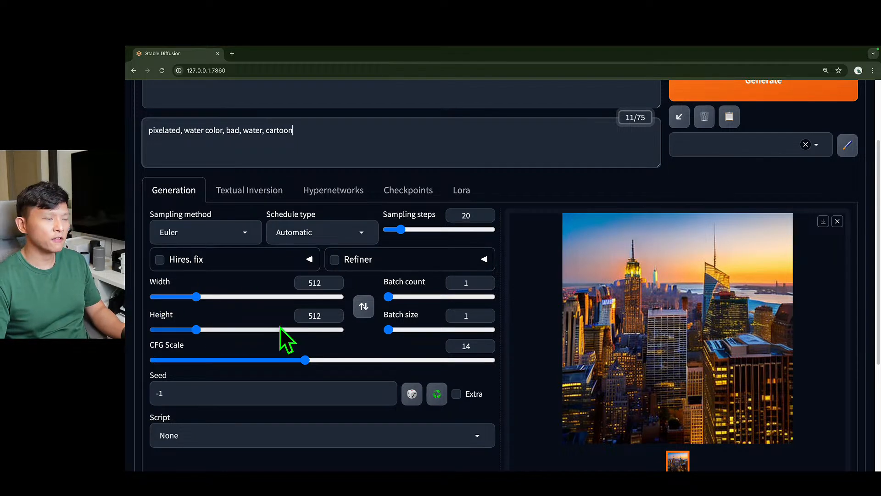
scroll(171, 326, "up", 4)
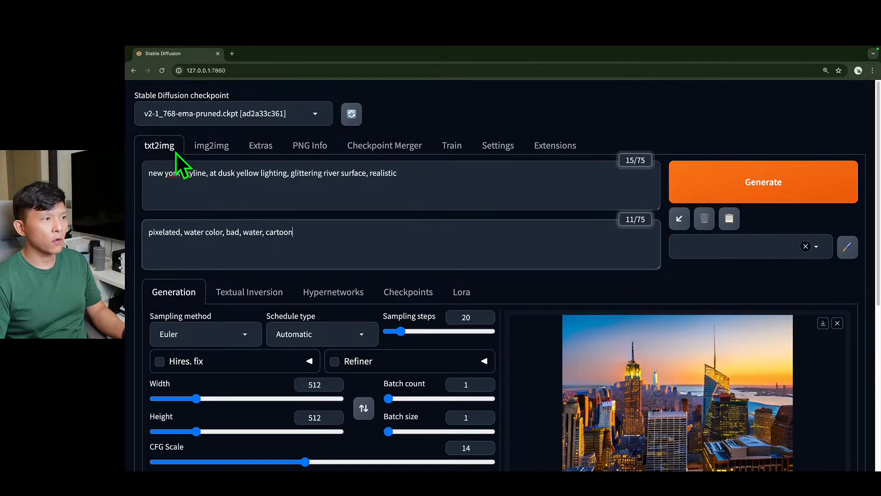
Switch the Stable Diffusion checkpoint to Inkpunk-Diffusion-v2.ckpt
left_click(414, 114)
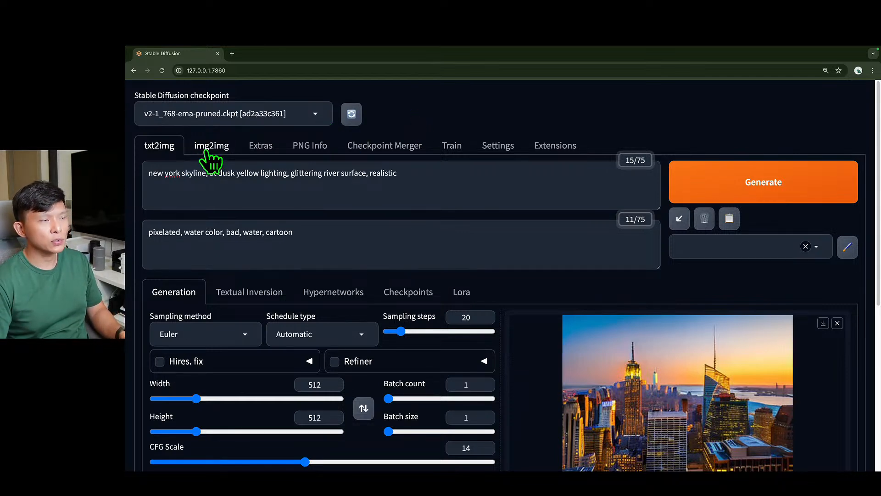
left_click(320, 117)
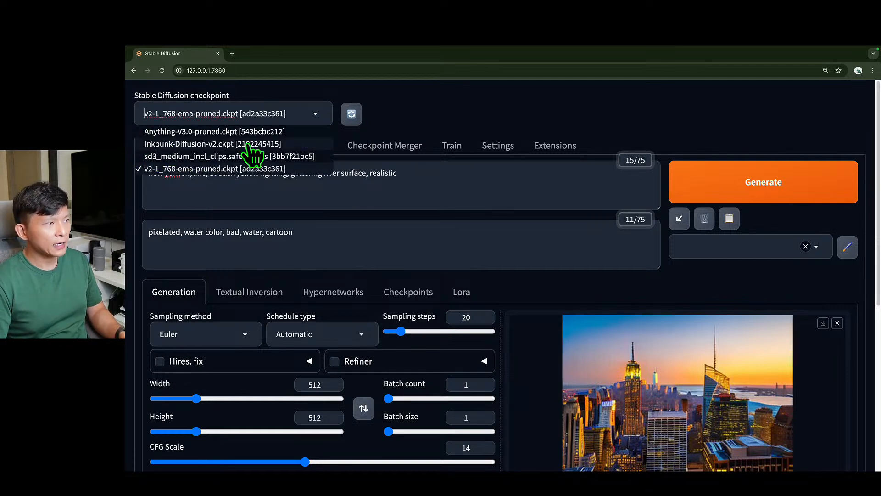
left_click(170, 144)
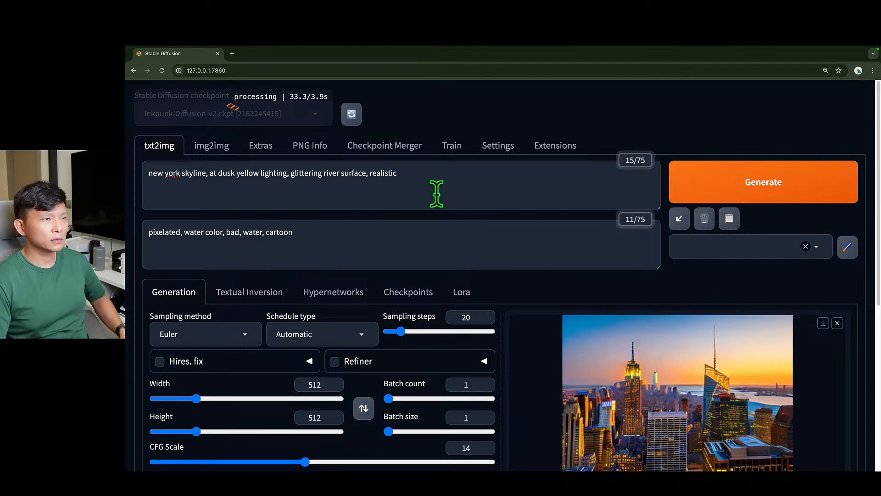
scroll(374, 252, "down", 3)
scroll(330, 266, "down", 1)
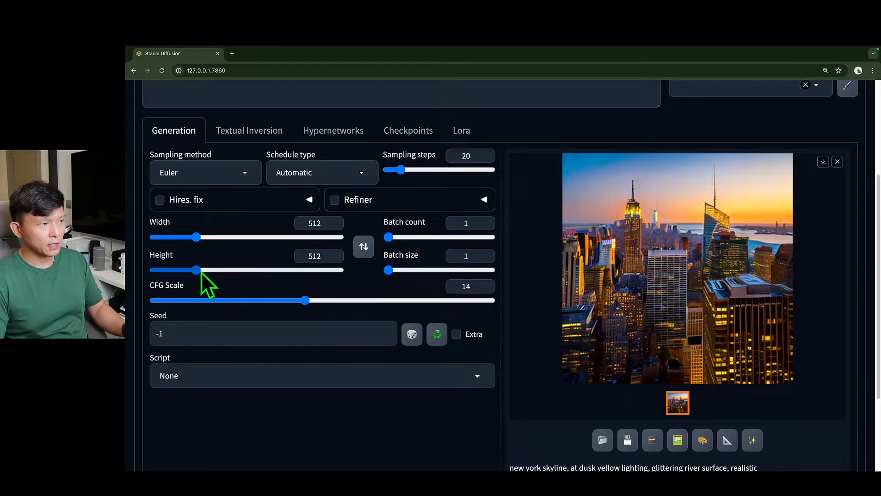
scroll(204, 273, "up", 1)
scroll(204, 273, "up", 2)
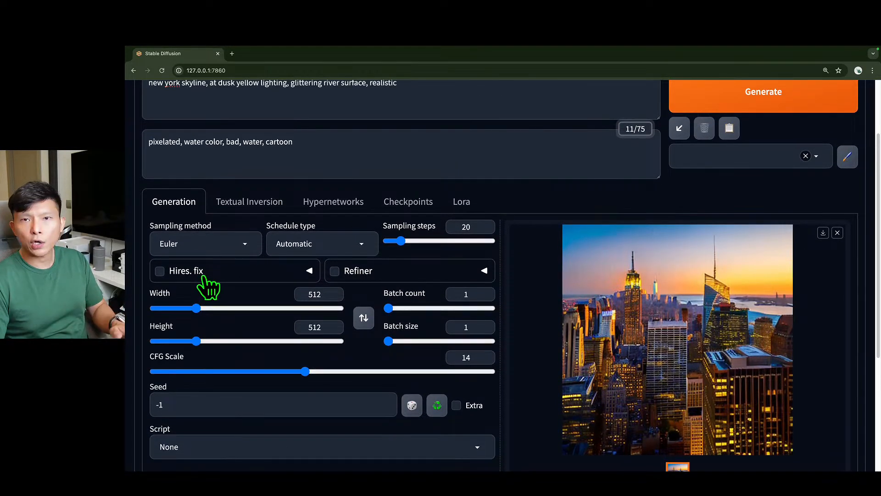
scroll(209, 288, "up", 4)
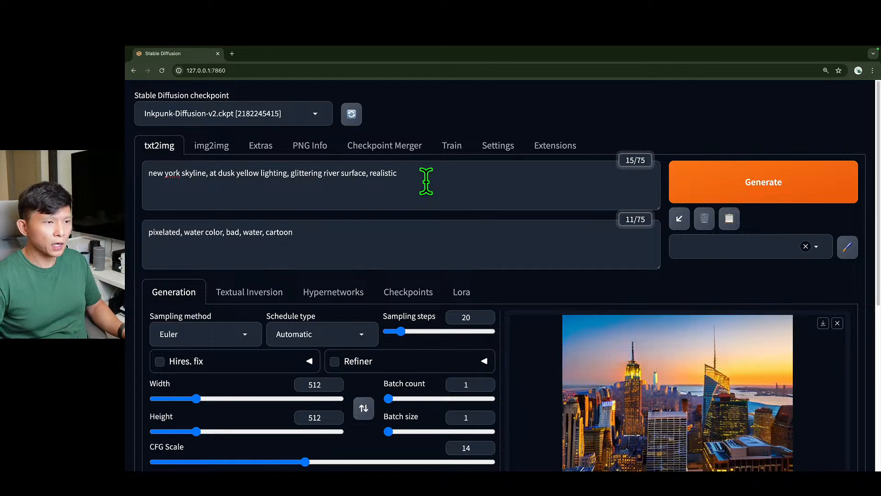
Switch to the Stable Diffusion beginners article on Case Done by AI and look through it for the Inkpunk sample portraits
key("ctrl+Left")
scroll(427, 269, "up", 20)
scroll(428, 268, "up", 10)
scroll(459, 229, "down", 12)
scroll(470, 194, "up", 4)
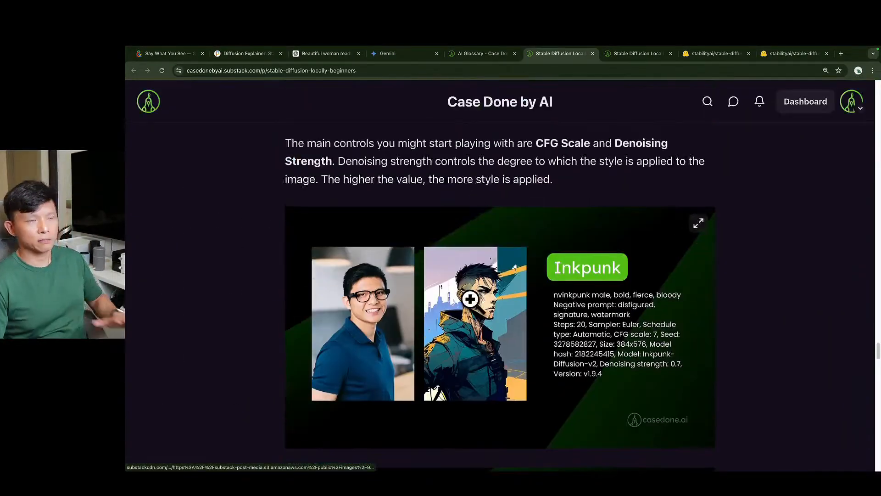
scroll(479, 296, "up", 20)
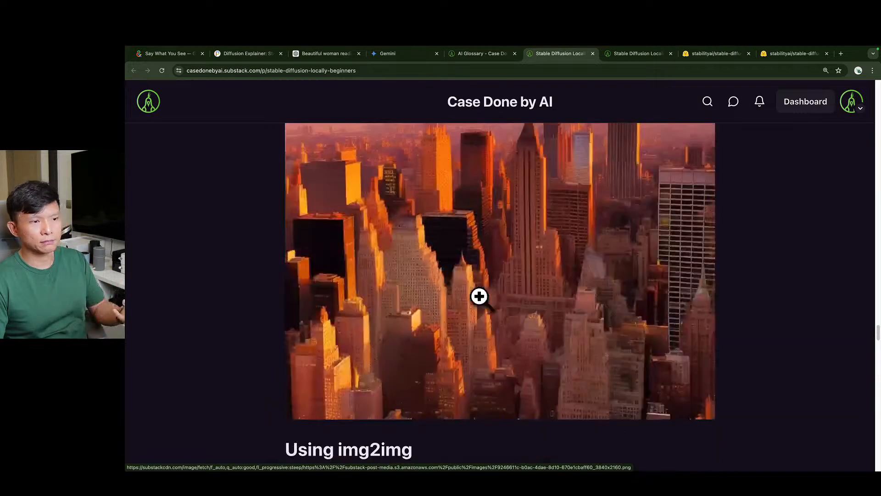
scroll(480, 299, "up", 20)
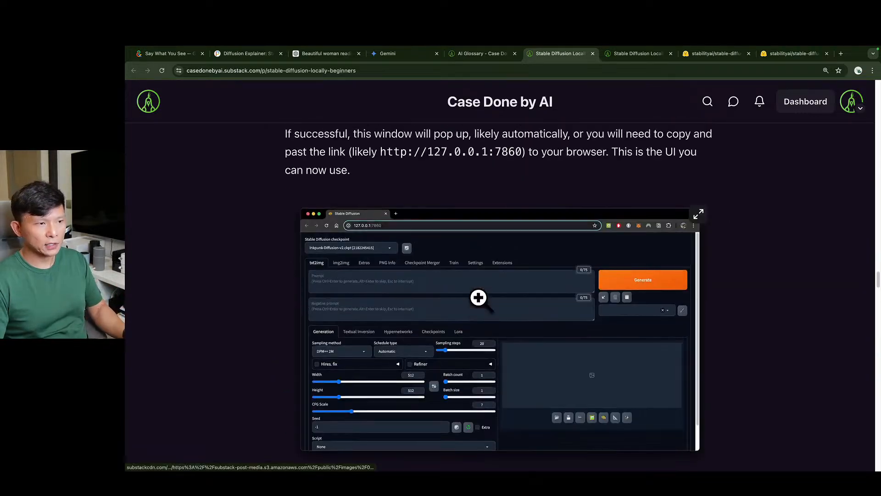
scroll(478, 300, "up", 5)
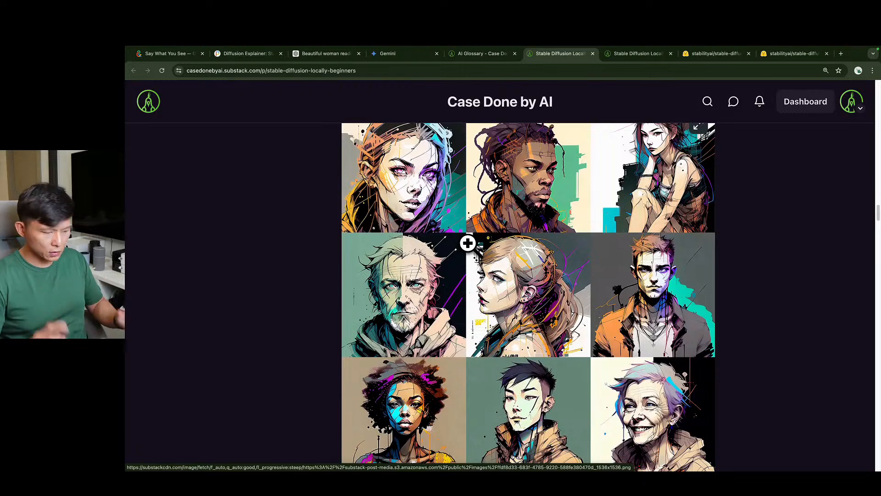
Return to the Stable Diffusion web UI and replace the txt2img prompt with "nvinkpunk buddhist monk reading scripture"
key("ctrl+Right")
left_click_drag(459, 175, 135, 175)
type("nv")
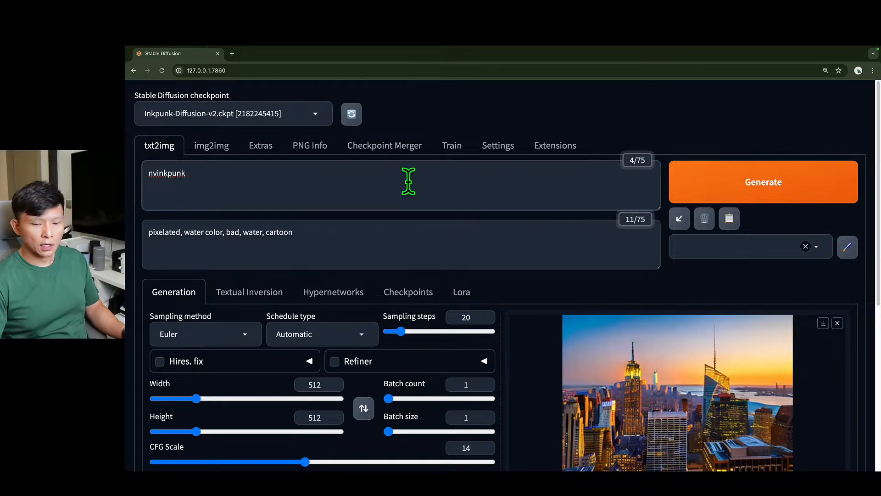
key("super+equal")
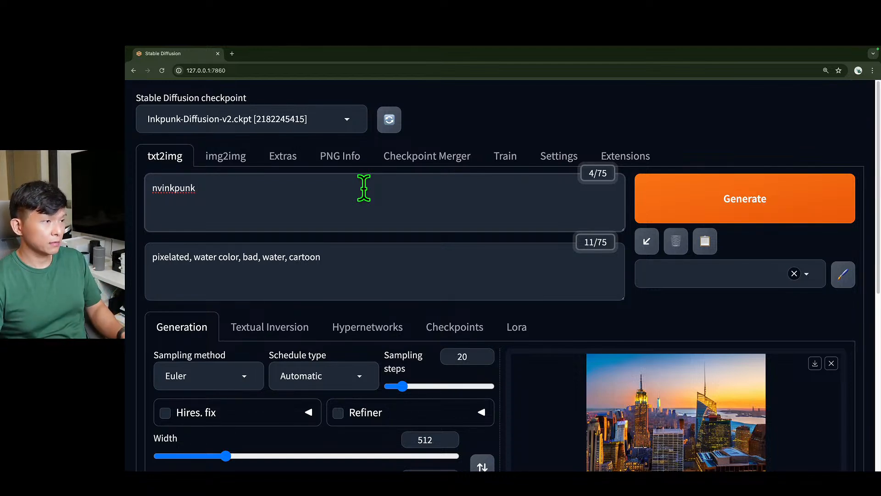
type("bu")
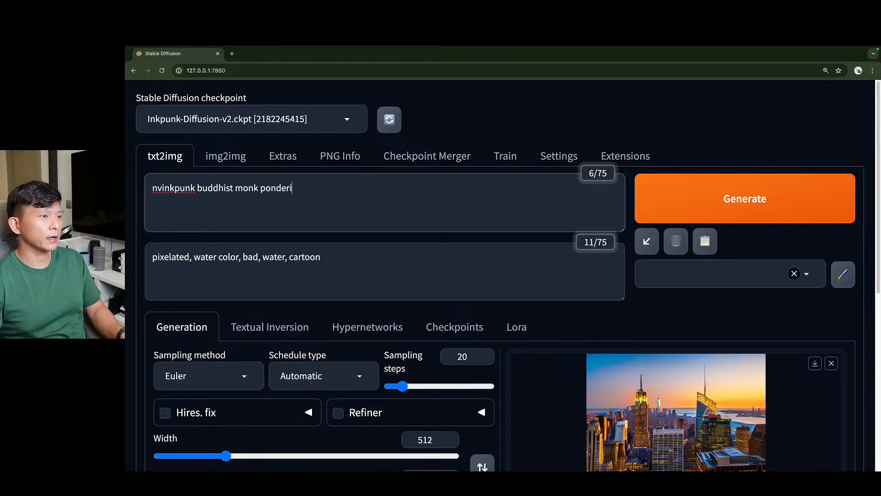
type("ddhist monk reading scripture")
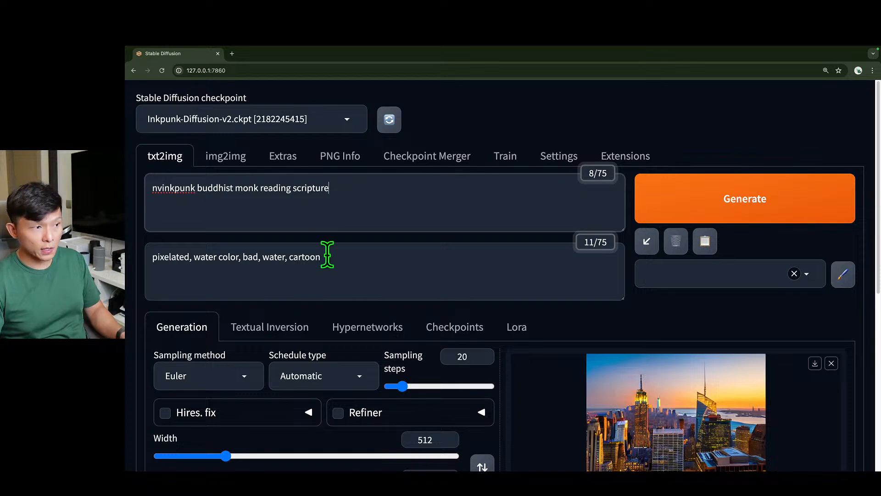
Remove "water" and "cartoon" from the negative prompt, leaving "pixelated, water color, bad"
left_click(378, 265)
double_click(303, 257)
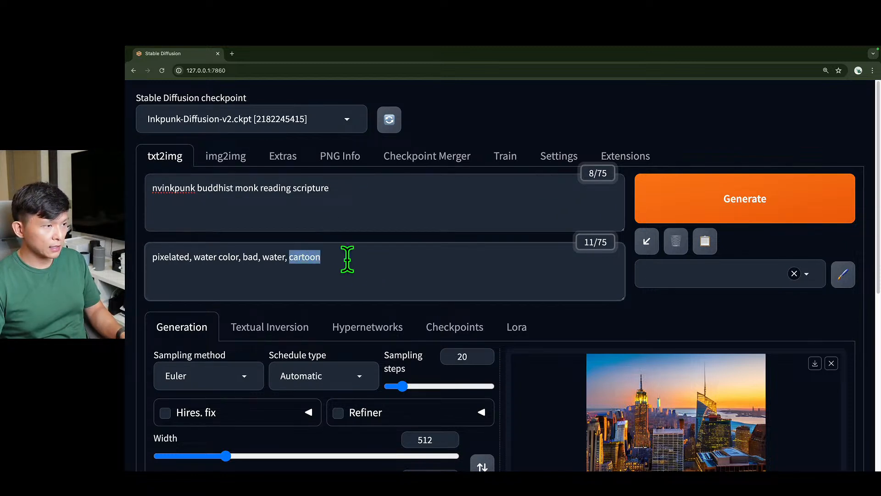
double_click(304, 256)
key("BackSpace")
key("BackSpace")
key("BackSpace")
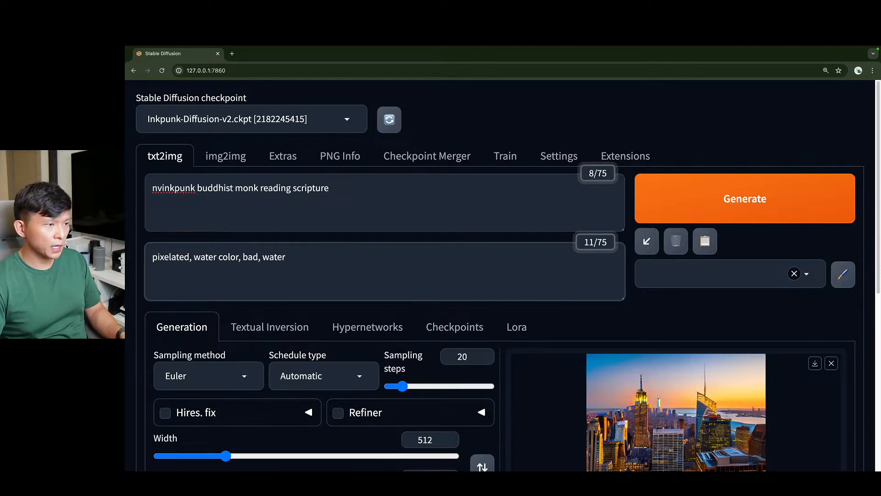
type("co")
key("BackSpace")
key("BackSpace")
key("BackSpace")
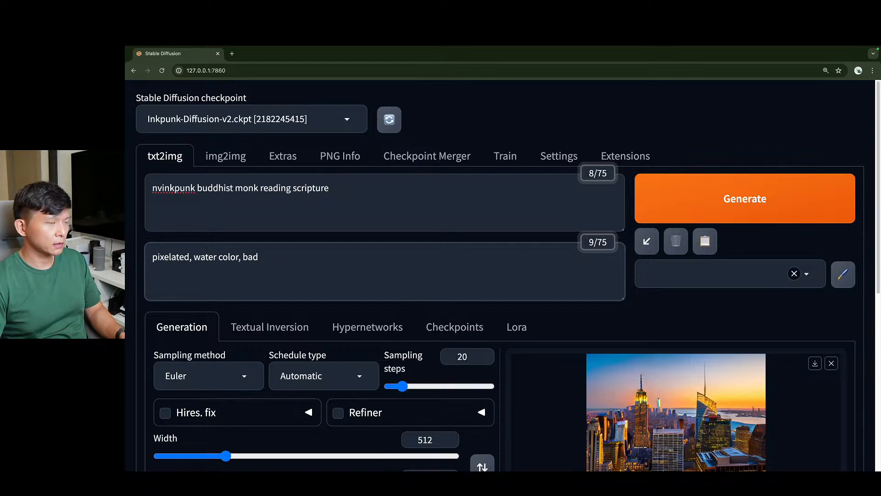
Check the generation settings and generate the Inkpunk monk image with them as they are
left_click(354, 193)
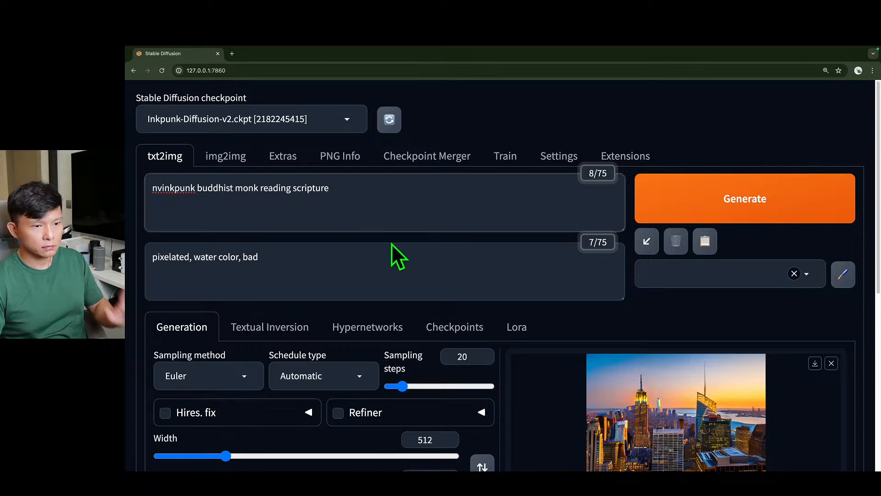
scroll(404, 270, "down", 3)
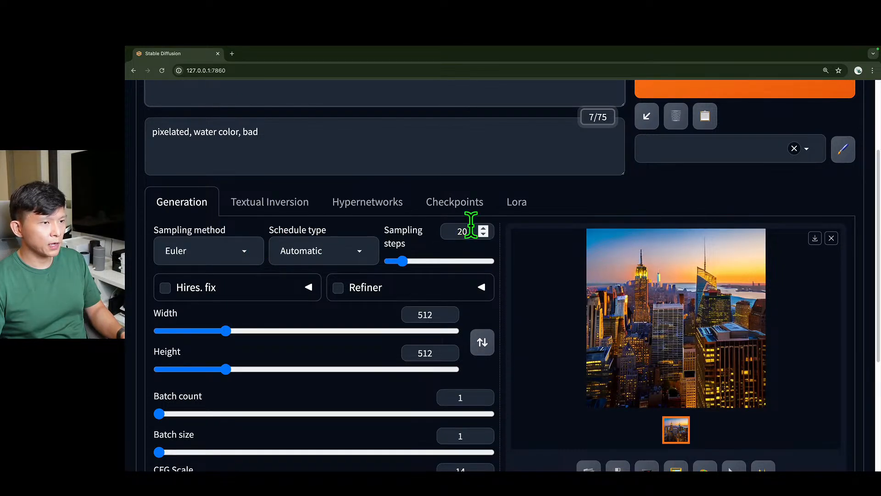
scroll(238, 275, "down", 3)
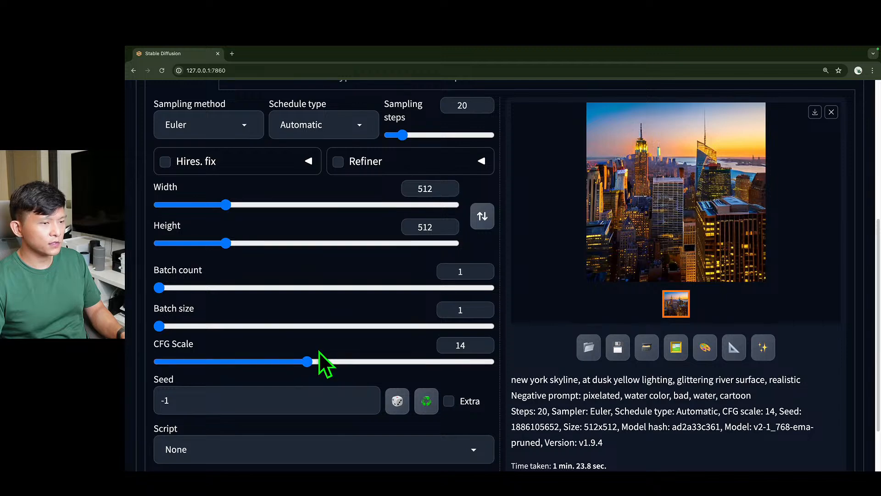
scroll(323, 362, "down", 1)
scroll(326, 354, "up", 6)
left_click(701, 197)
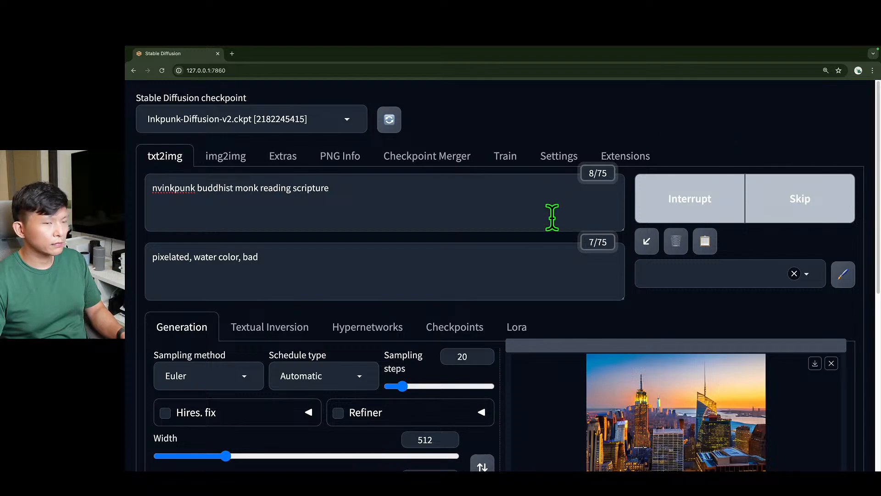
scroll(378, 186, "down", 3)
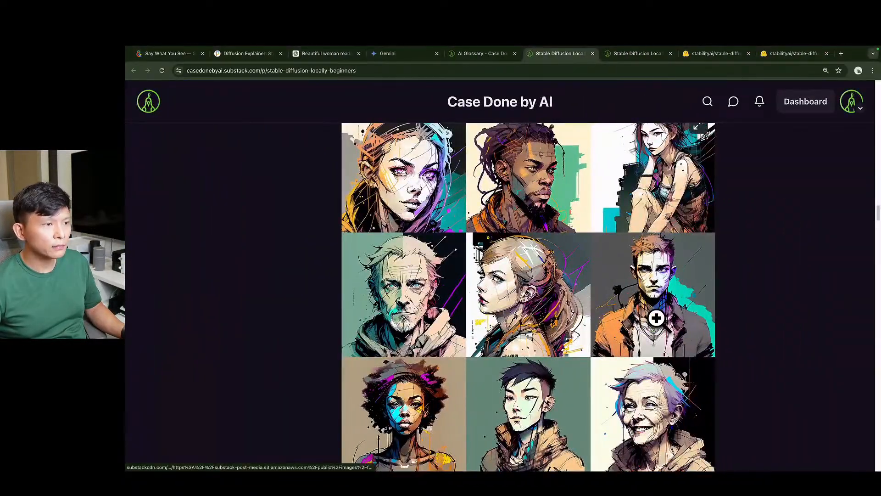
scroll(618, 305, "down", 3)
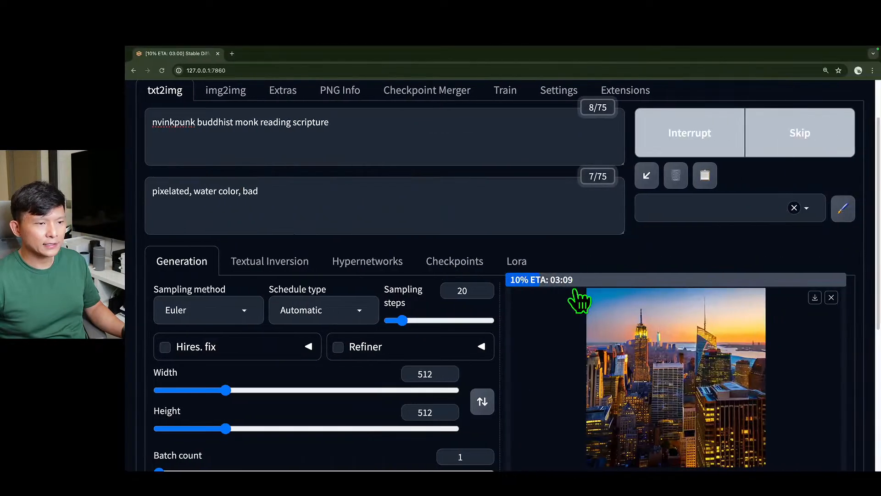
scroll(597, 276, "up", 3)
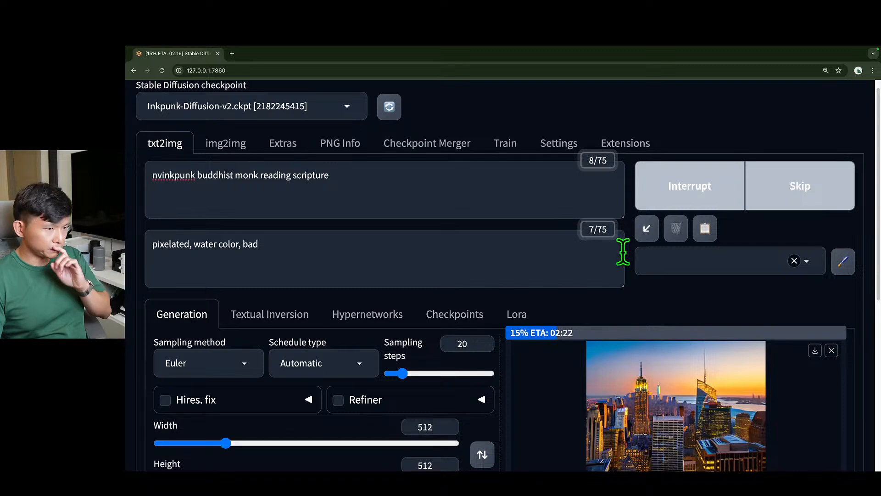
scroll(646, 271, "up", 1)
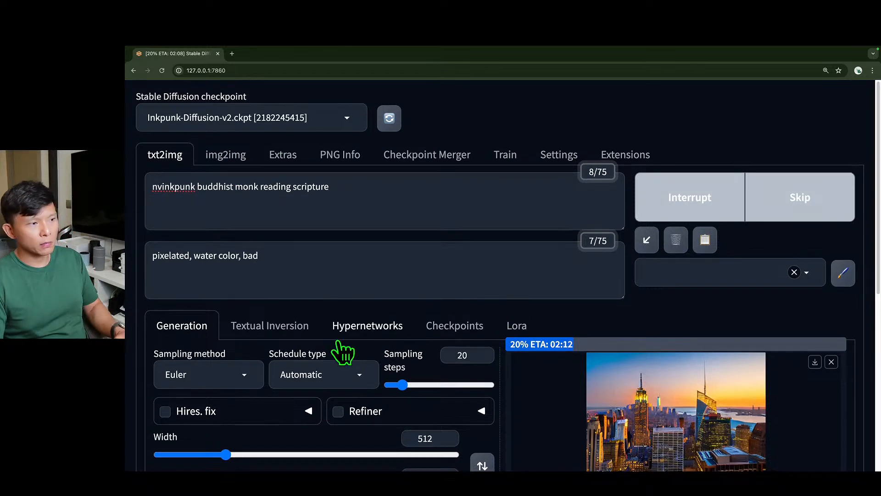
scroll(289, 349, "down", 1)
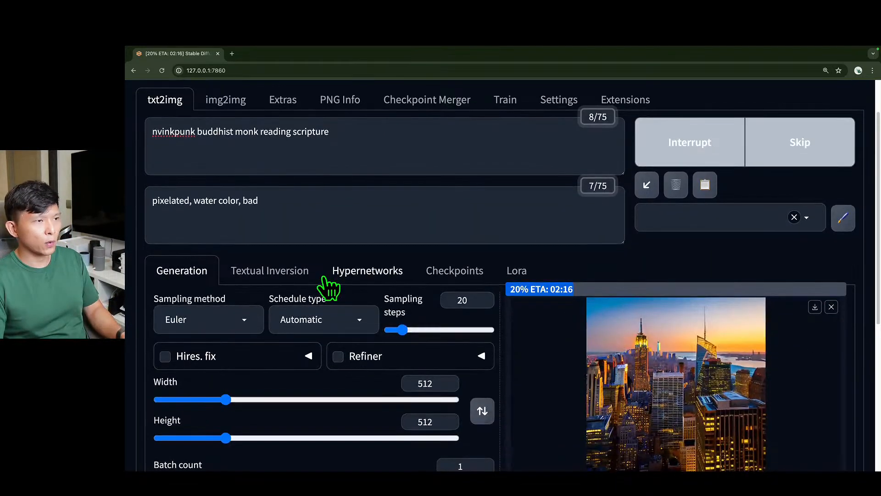
scroll(329, 288, "up", 1)
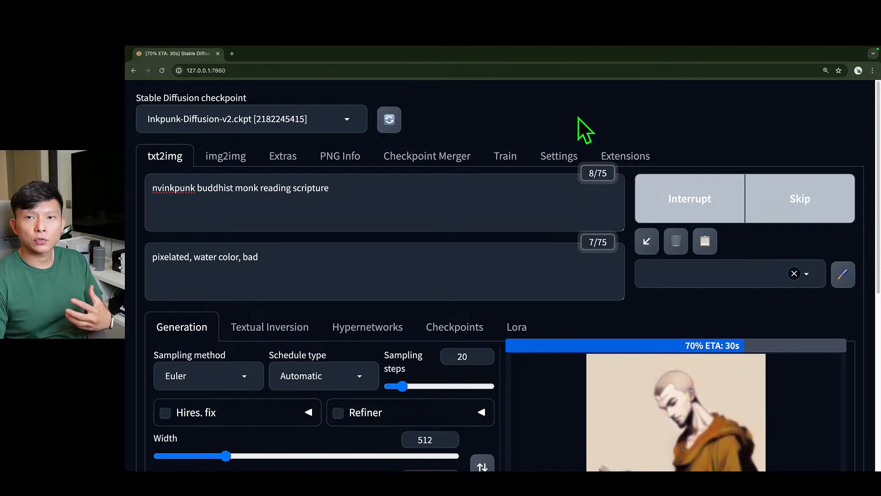
scroll(577, 118, "down", 1)
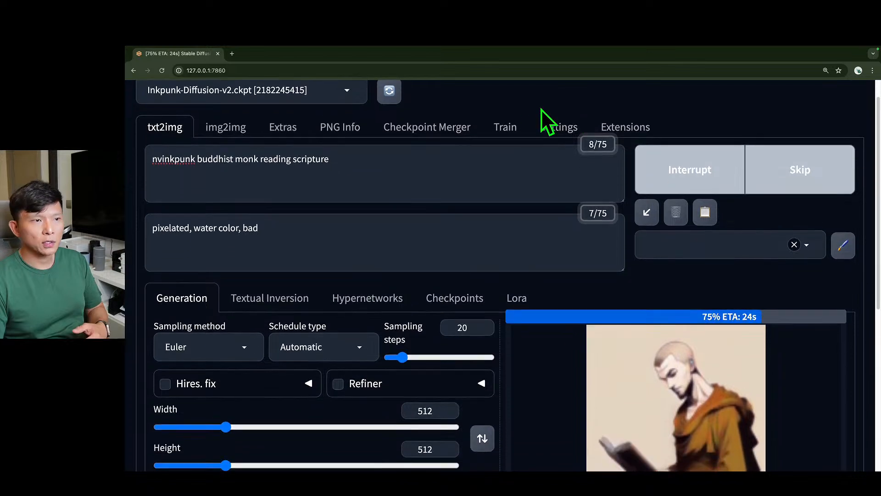
scroll(610, 90, "up", 1)
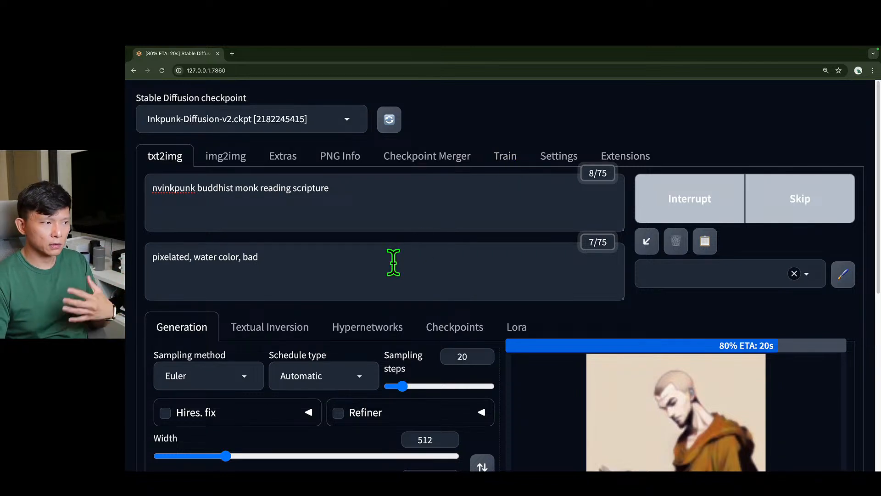
scroll(409, 250, "down", 1)
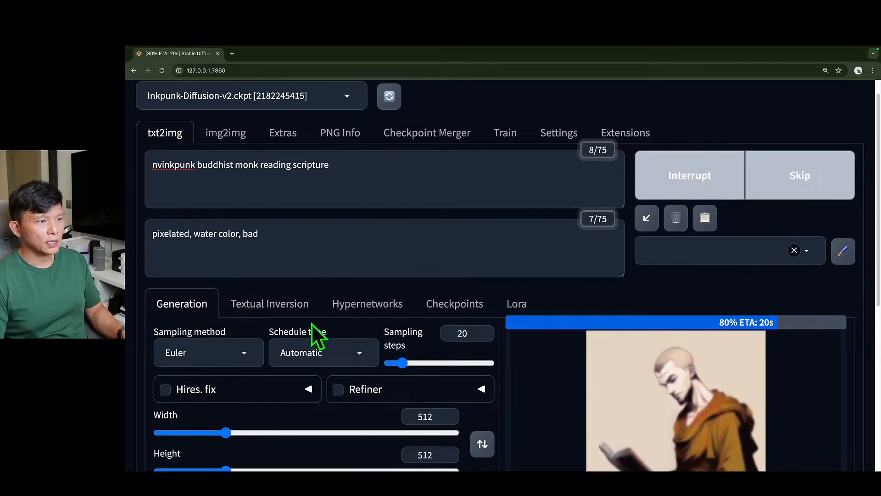
scroll(314, 330, "up", 1)
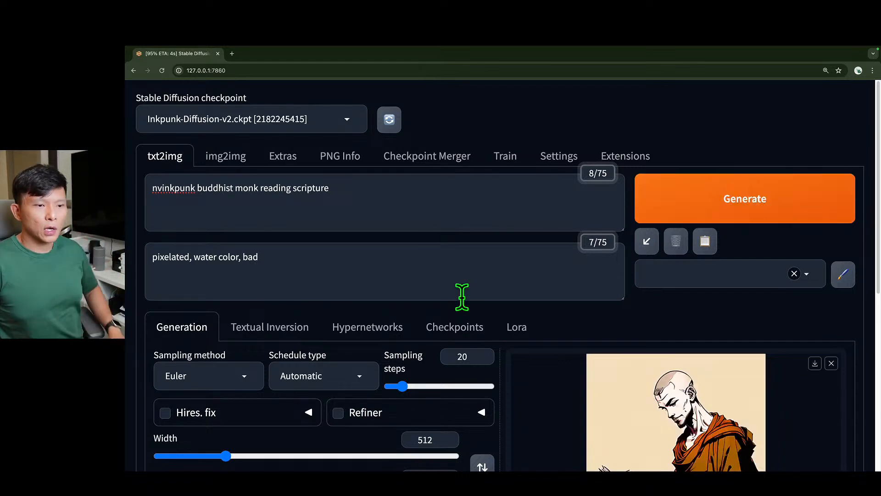
Look over the finished Inkpunk monk image and download it
scroll(430, 230, "down", 3)
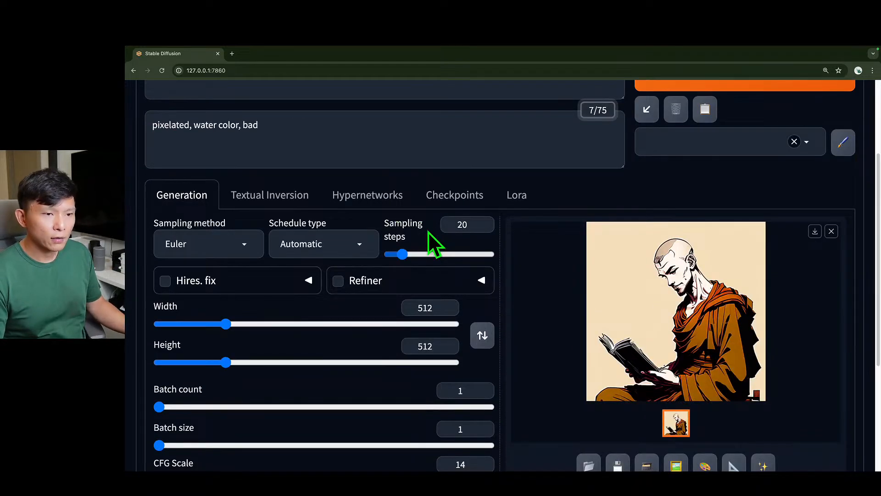
scroll(426, 226, "up", 3)
scroll(506, 244, "down", 3)
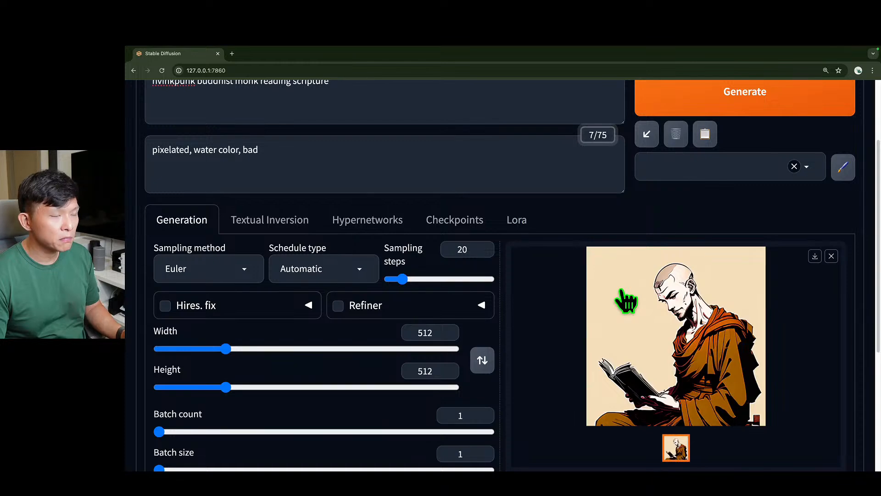
scroll(617, 303, "down", 1)
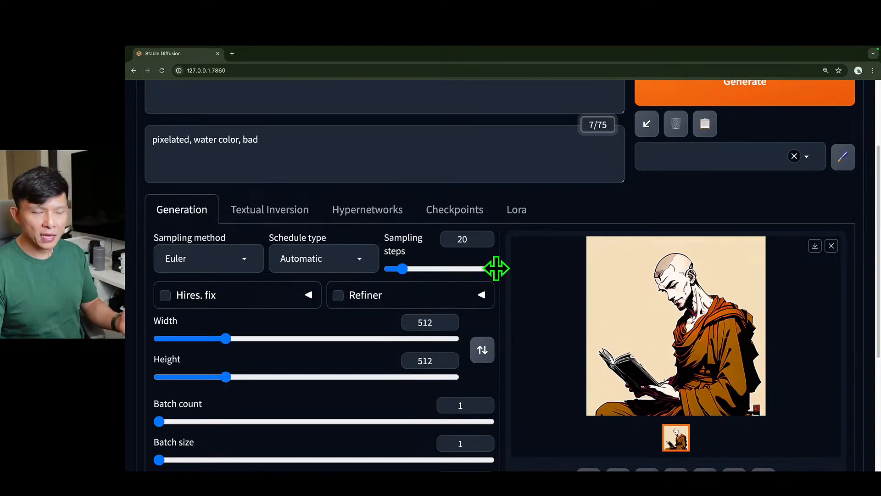
scroll(516, 274, "up", 1)
scroll(516, 257, "down", 5)
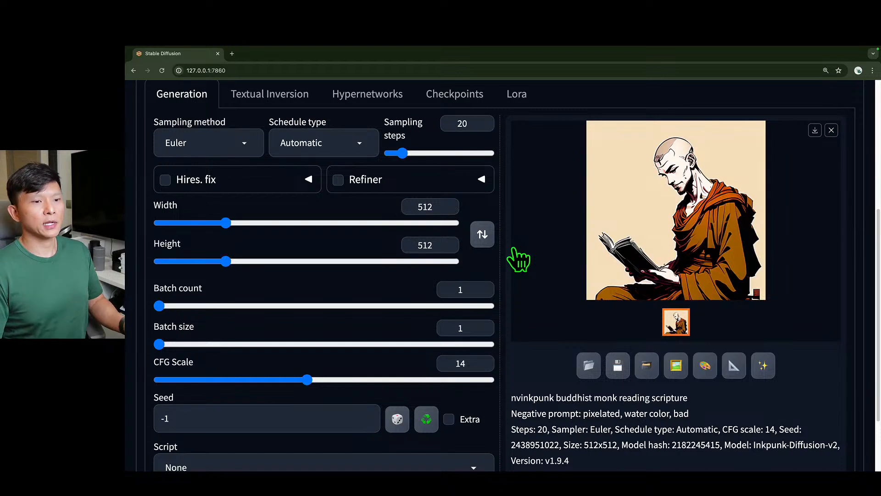
left_click(815, 132)
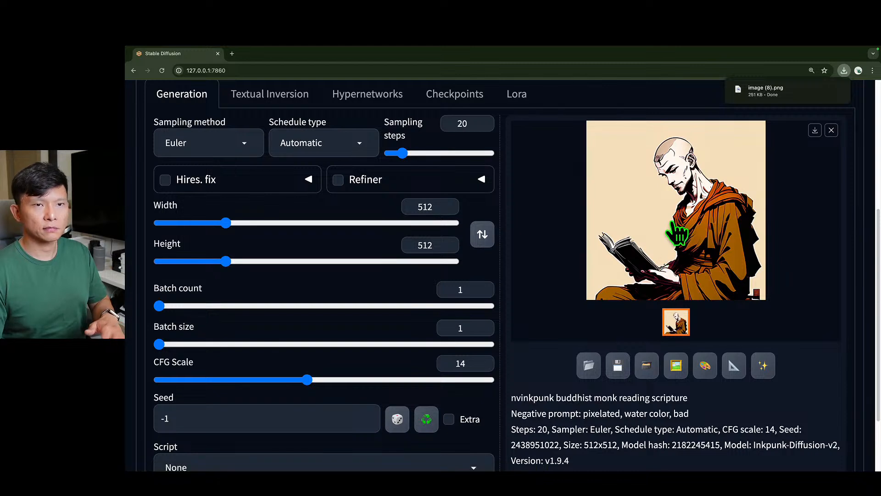
mouse_move(836, 94)
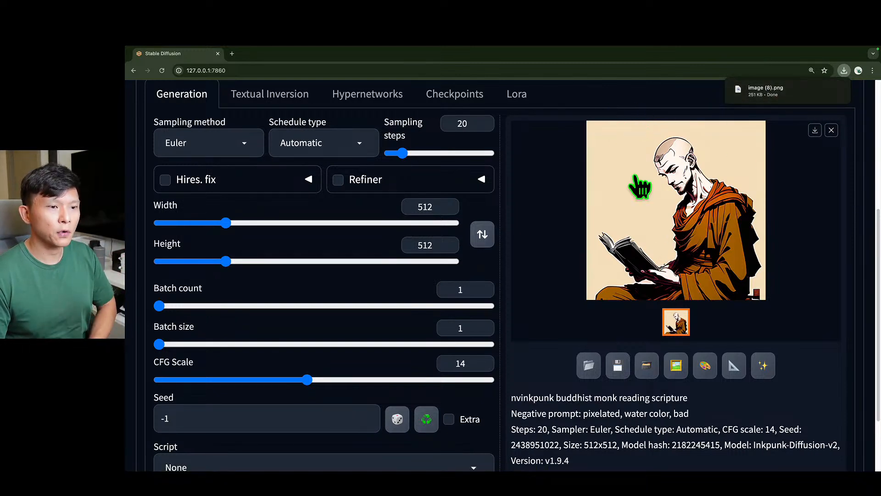
Examine the actions beneath the monk image for sending it with its generation parameters to img2img, inpaint or extras
scroll(543, 399, "down", 1)
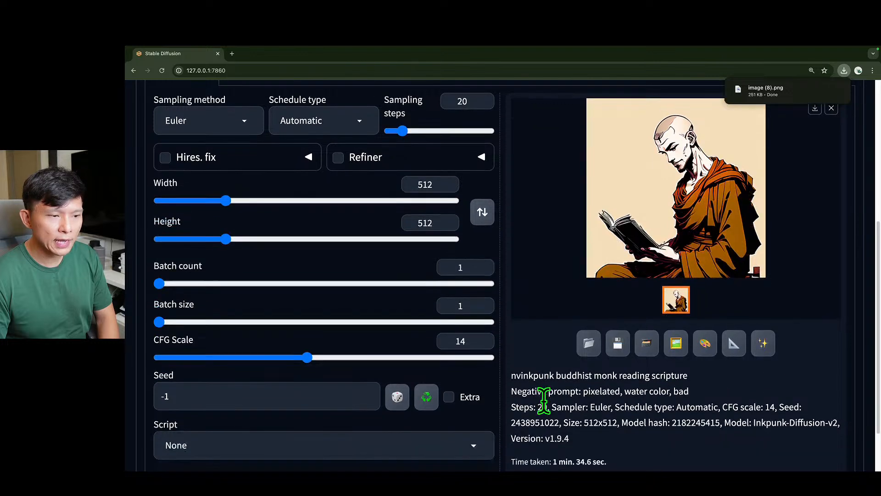
scroll(608, 360, "down", 2)
scroll(618, 360, "up", 1)
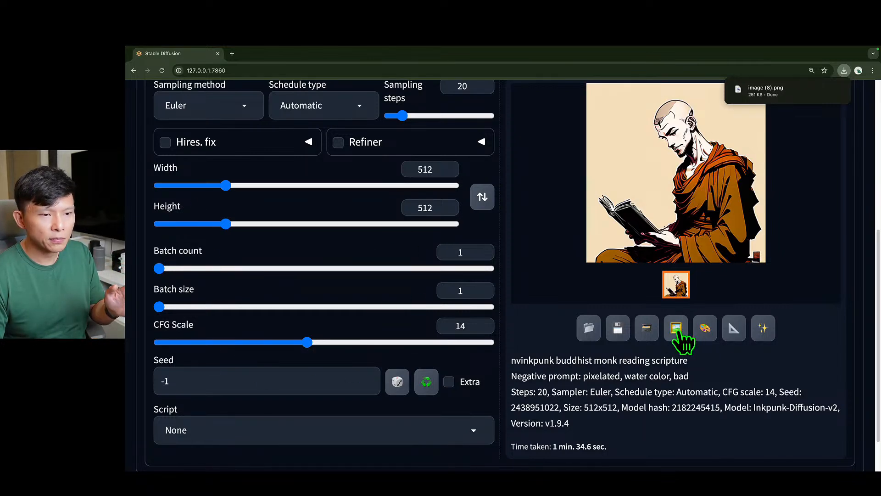
scroll(661, 326, "up", 6)
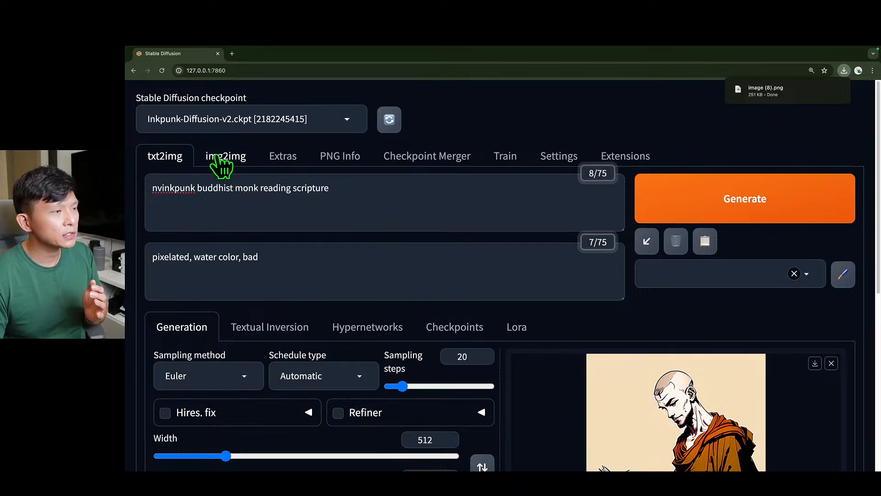
scroll(398, 306, "down", 6)
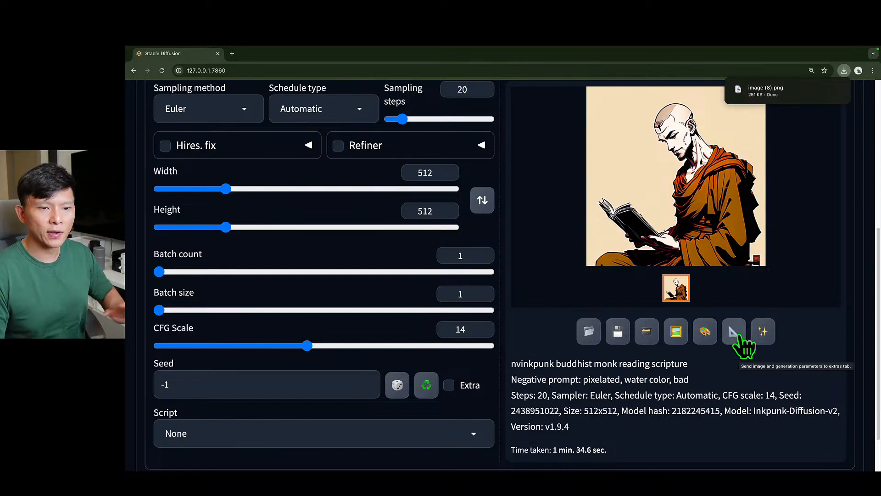
scroll(733, 344, "up", 6)
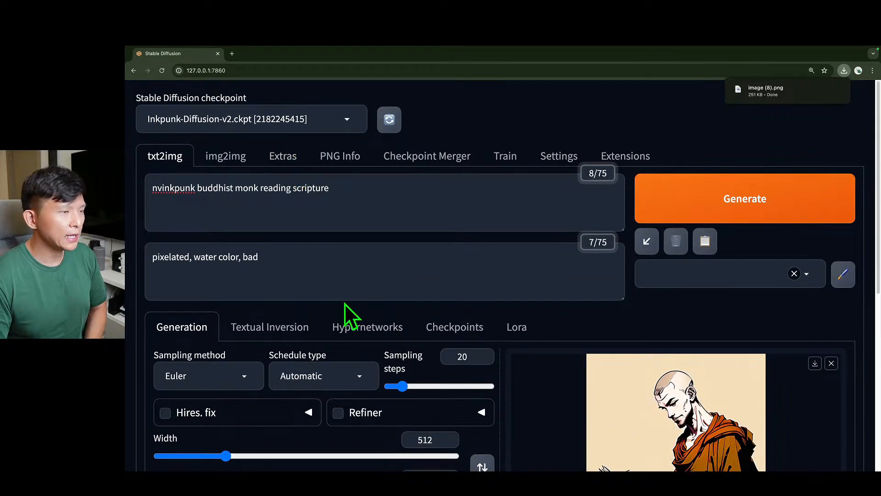
scroll(345, 315, "down", 7)
scroll(467, 230, "down", 1)
scroll(573, 277, "up", 3)
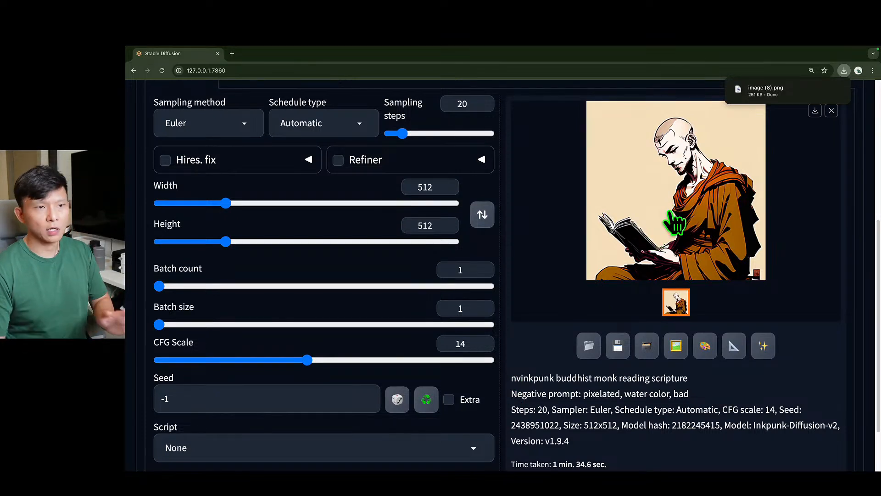
Read the generation information below the monk image, covering the prompt, the negative prompt and the remaining parameters
left_click_drag(510, 376, 582, 437)
left_click(581, 437)
scroll(531, 417, "down", 3)
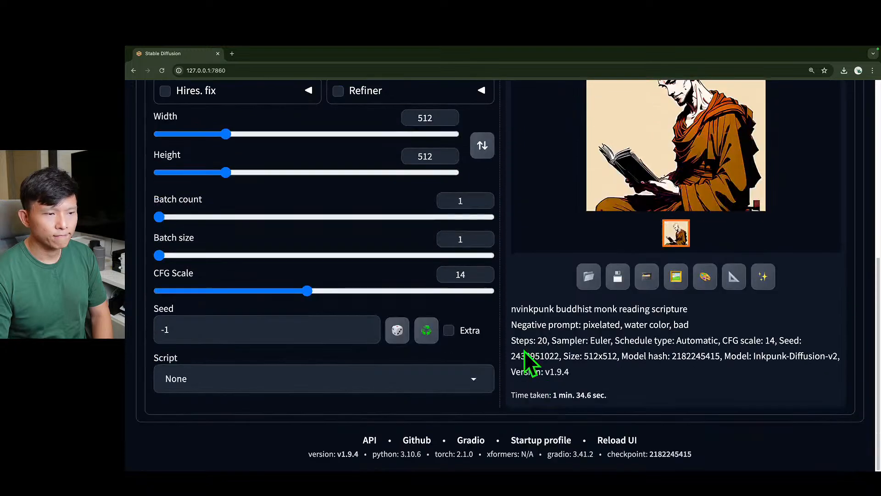
triple_click(698, 314)
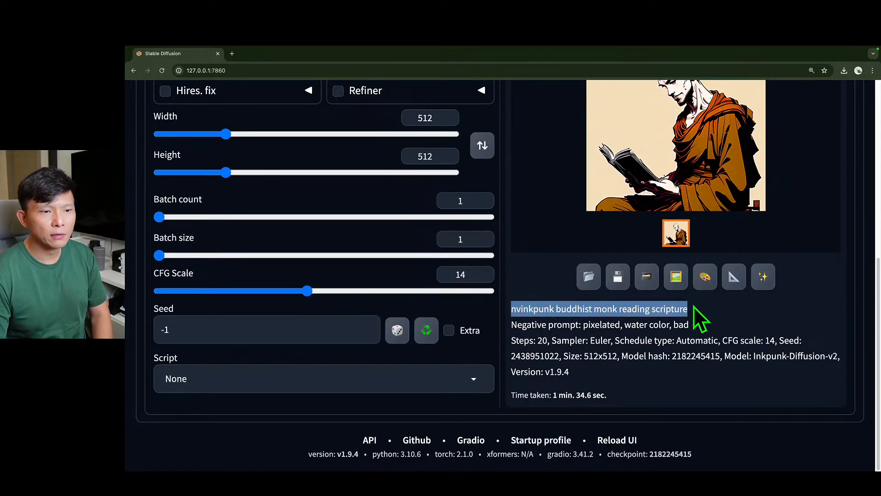
left_click_drag(527, 325, 718, 326)
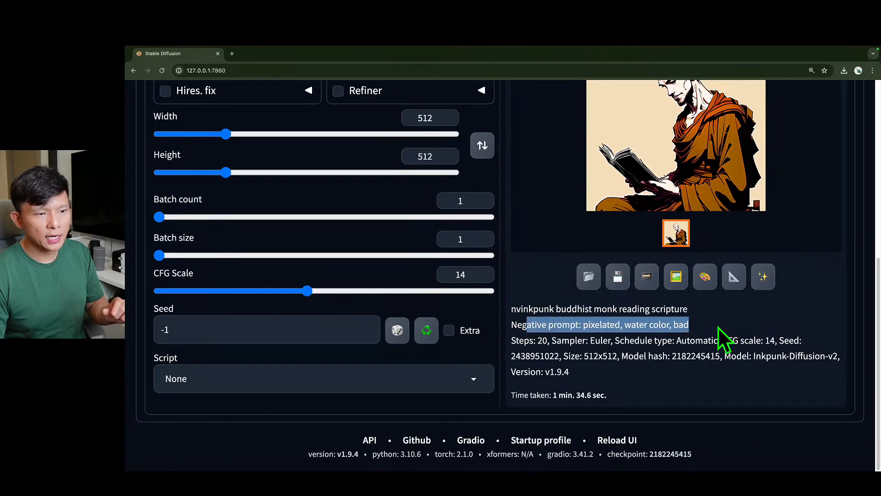
left_click_drag(513, 340, 596, 375)
left_click(596, 375)
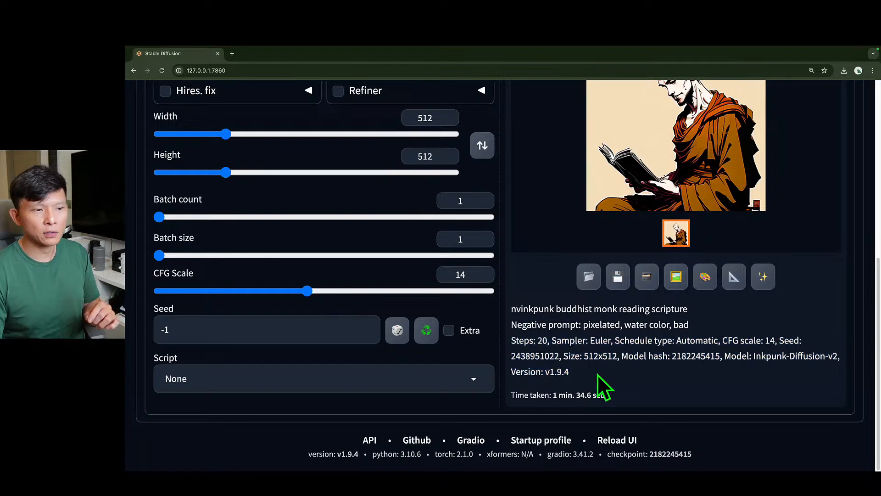
scroll(605, 371, "up", 2)
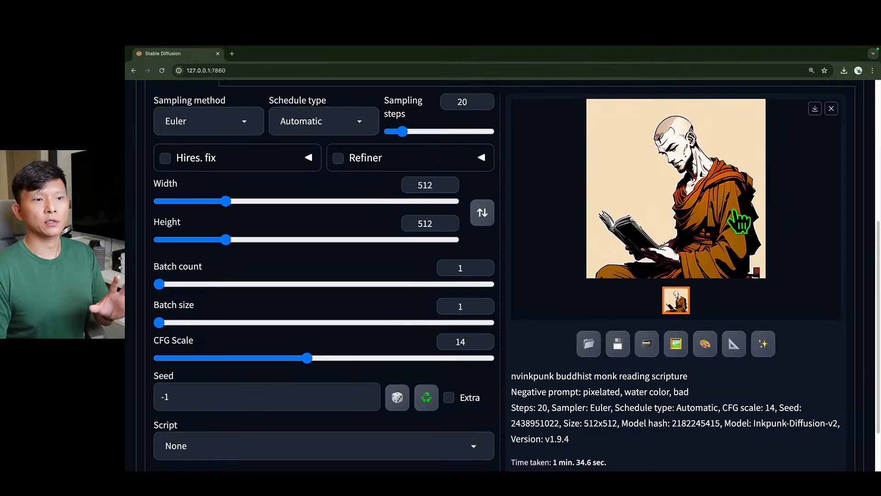
left_click_drag(571, 439, 511, 375)
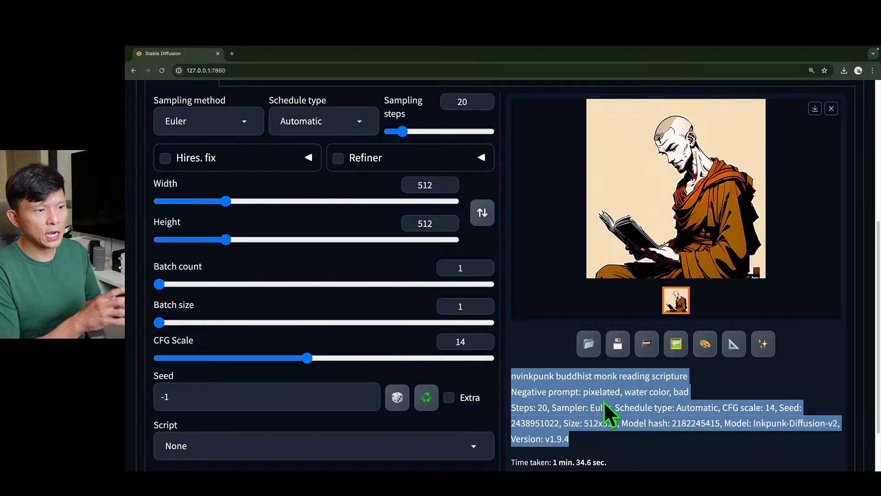
scroll(556, 373, "up", 1)
scroll(556, 374, "down", 1)
left_click(573, 406)
scroll(574, 407, "down", 1)
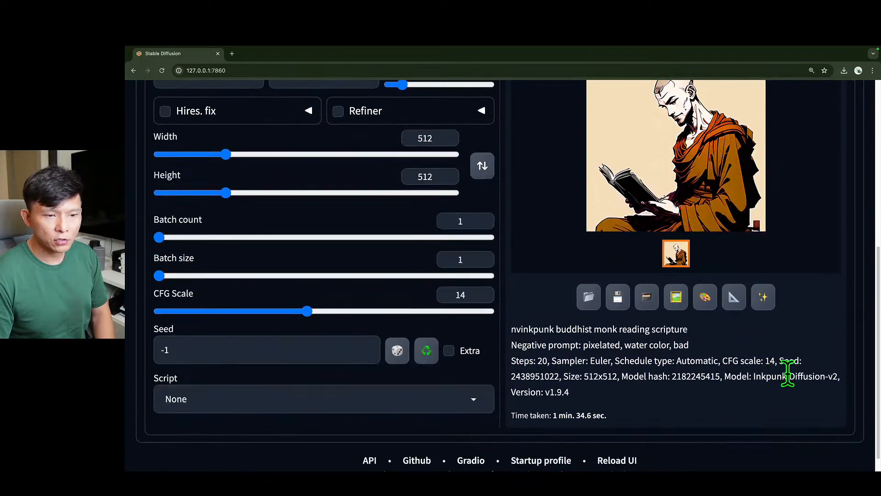
Compare the seed recorded in the monk image's generation information with the Seed setting for txt2img
double_click(785, 361)
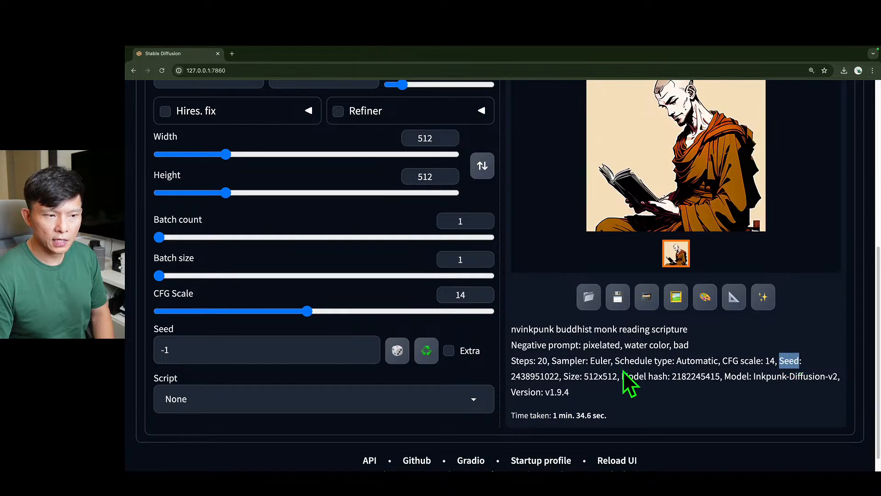
left_click_drag(559, 377, 511, 376)
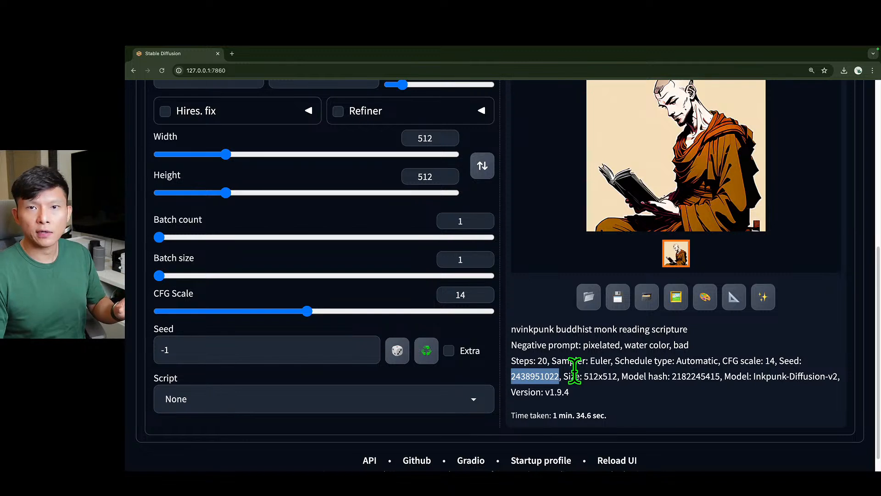
left_click(553, 374)
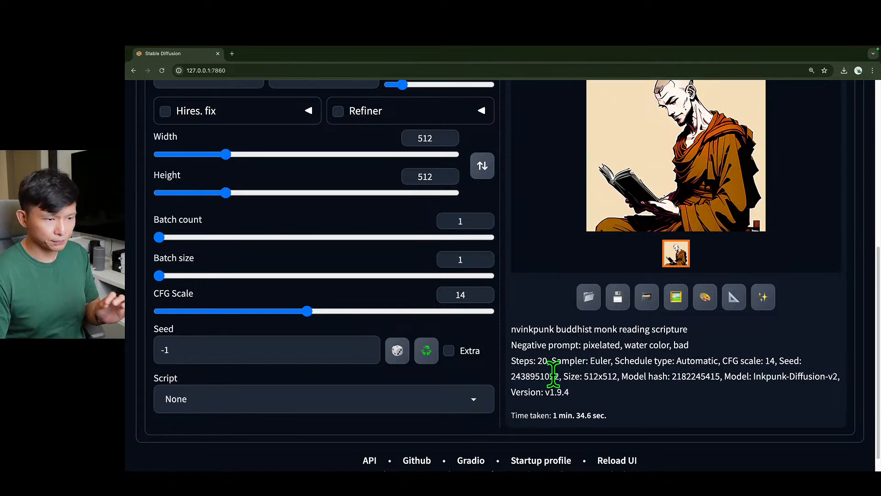
left_click(208, 354)
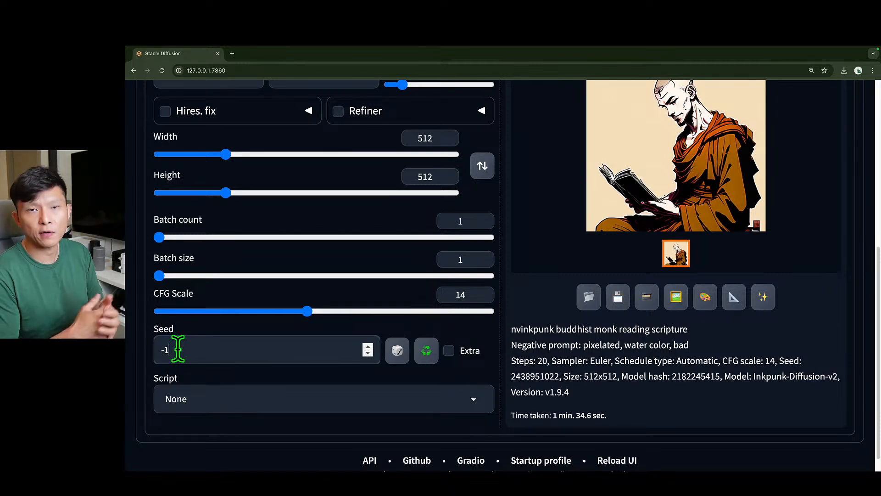
scroll(446, 331, "up", 1)
scroll(429, 344, "up", 1)
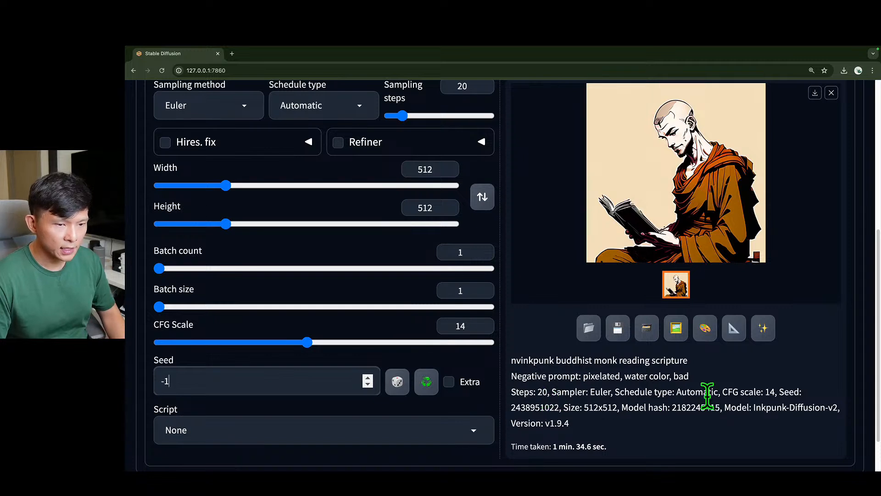
double_click(535, 408)
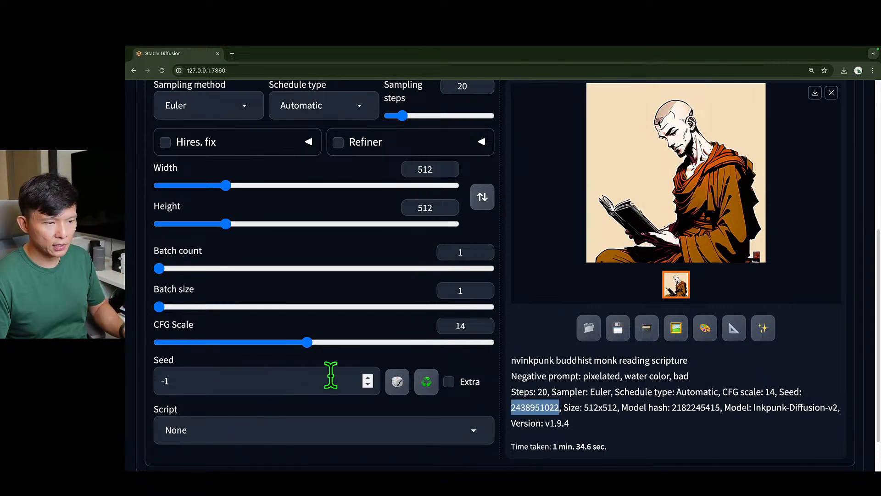
left_click(583, 402)
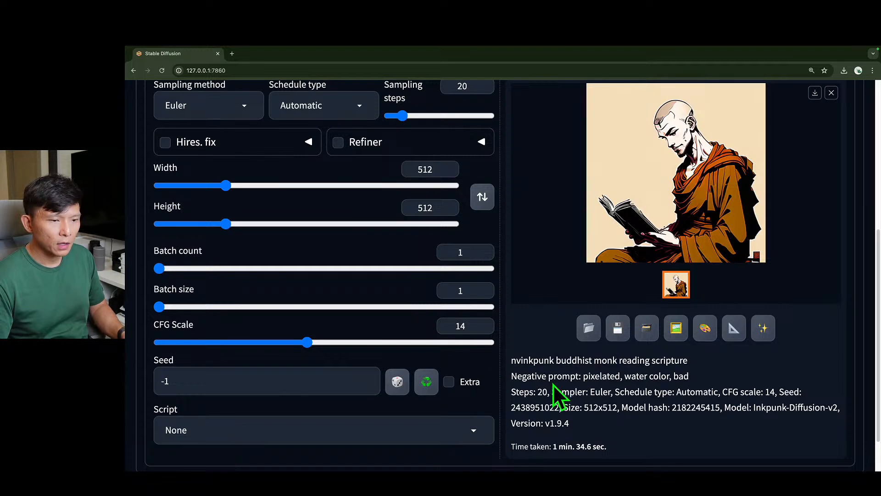
Switch from txt2img to img2img and look over its empty prompt fields and image input area
scroll(571, 385, "up", 6)
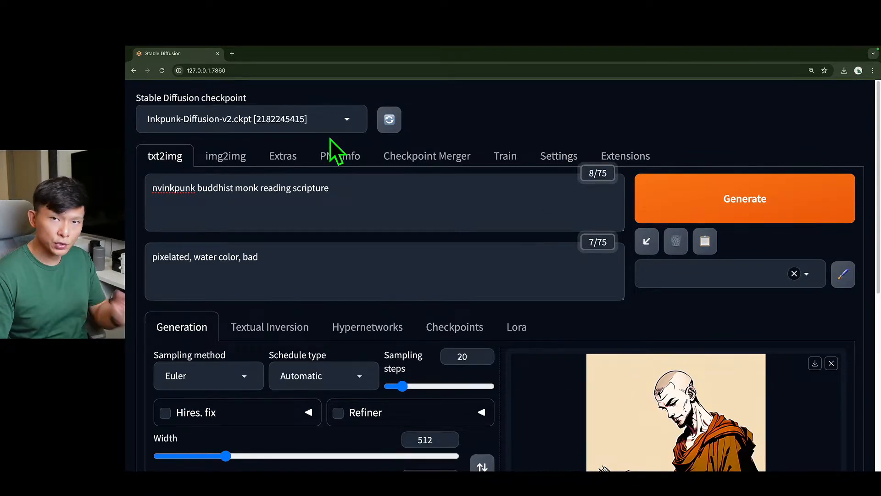
left_click(225, 159)
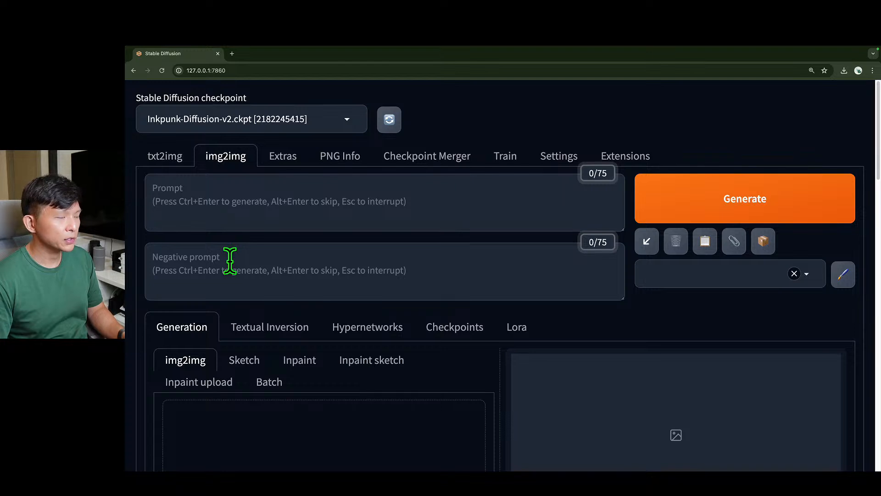
scroll(231, 257, "down", 3)
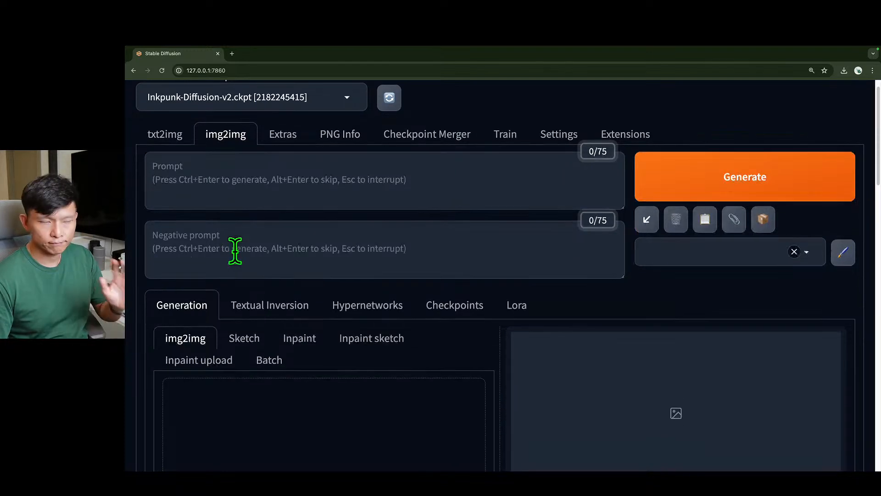
scroll(275, 248, "up", 2)
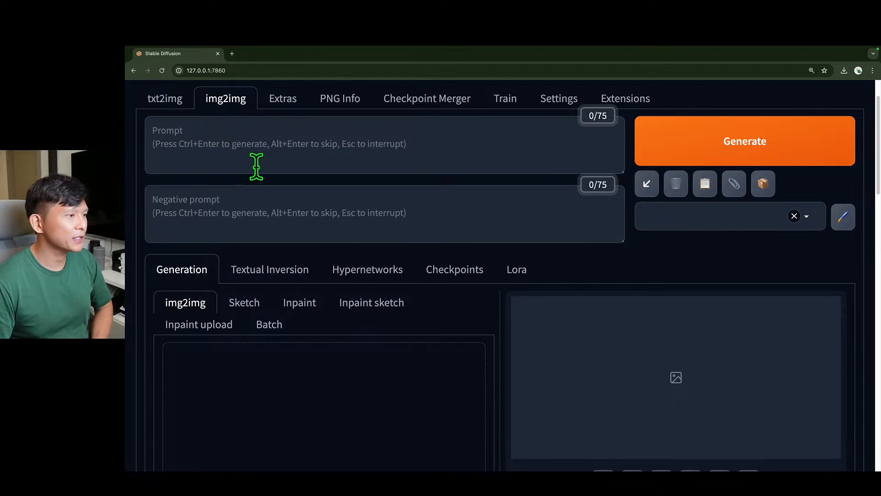
left_click(282, 155)
left_click(260, 210)
left_click(280, 145)
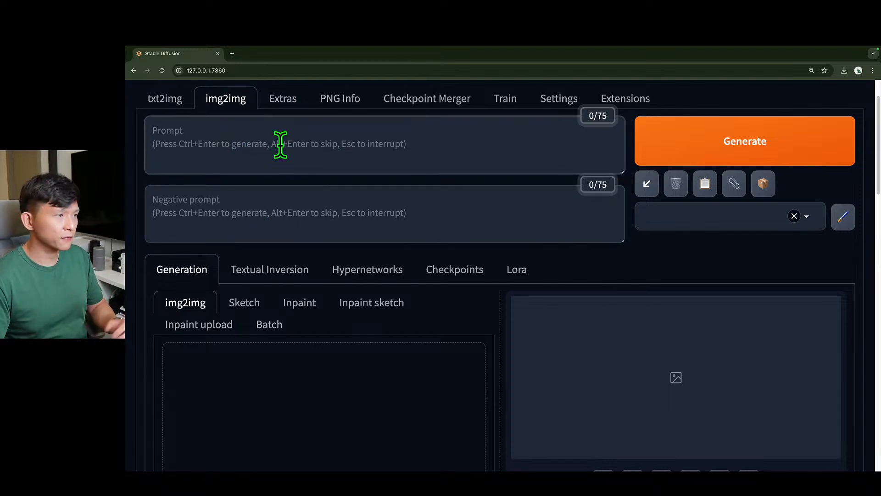
Upload the portrait JPEG from the demo folder as the img2img source image
scroll(344, 248, "down", 3)
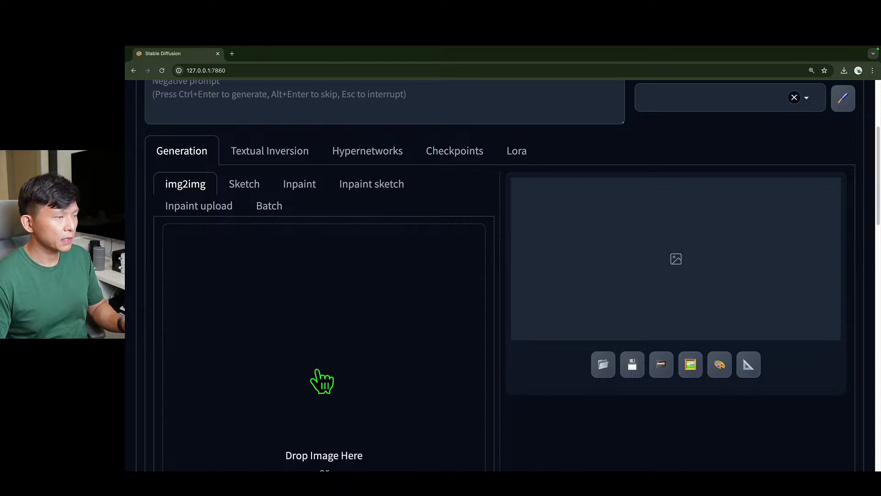
scroll(312, 374, "down", 2)
scroll(324, 342, "down", 1)
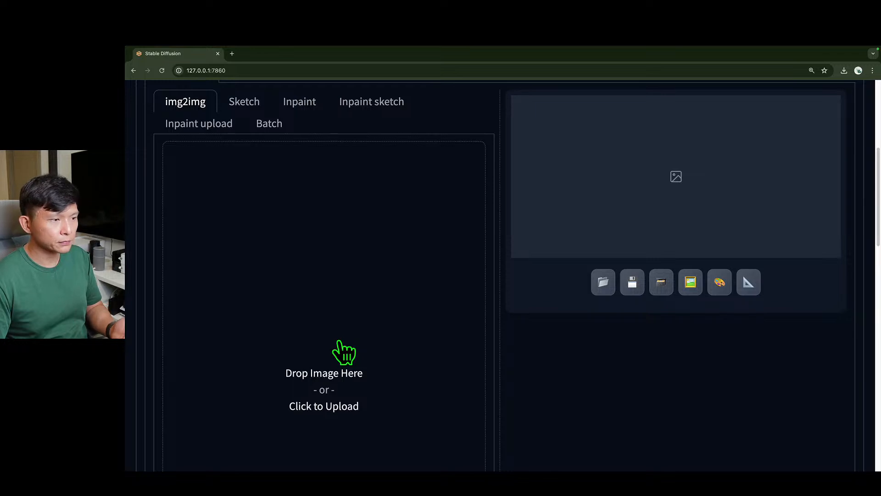
left_click(317, 370)
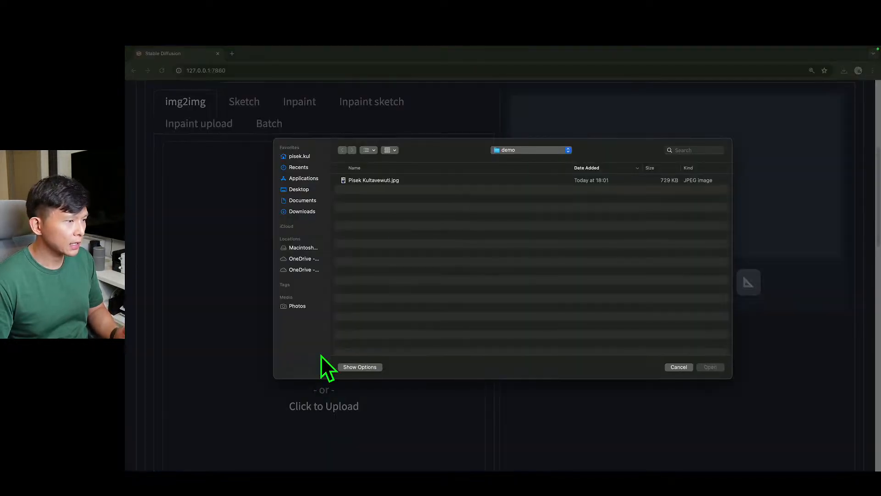
left_click(354, 180)
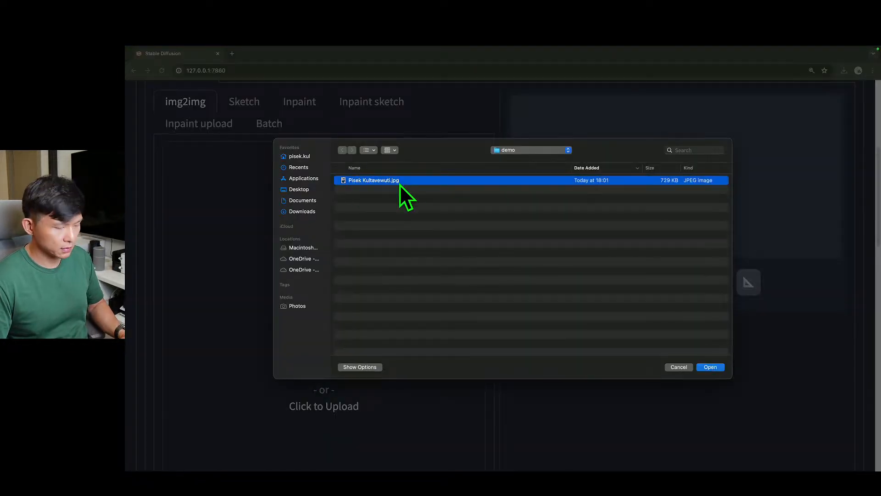
key("space")
left_click(715, 367)
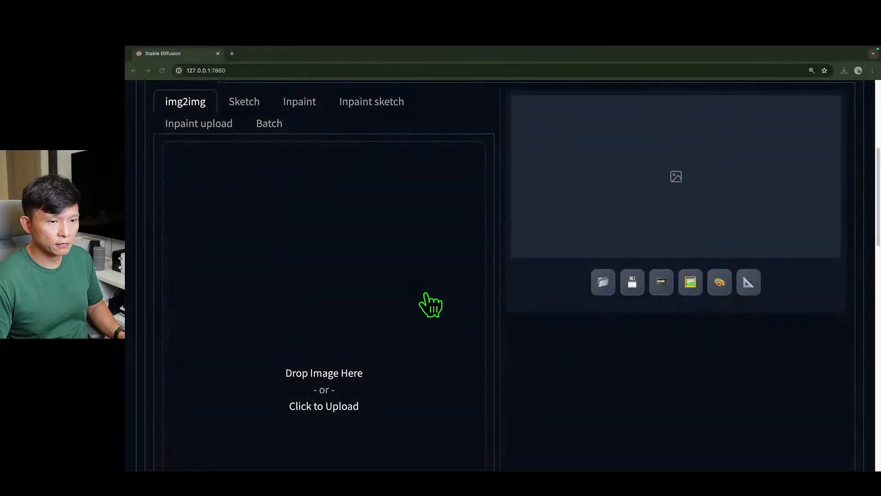
Enter "nvinkpunk fierce, wartime, bloody" as the img2img prompt for the uploaded portrait
scroll(411, 291, "up", 2)
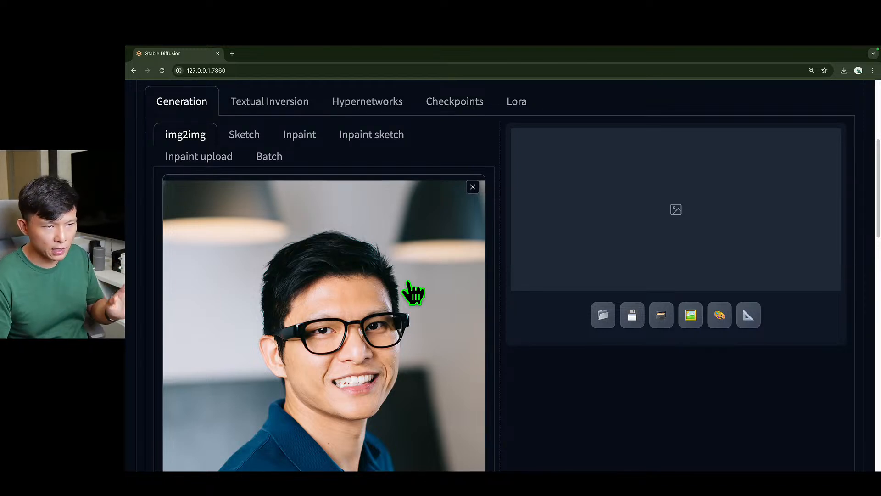
scroll(407, 289, "up", 5)
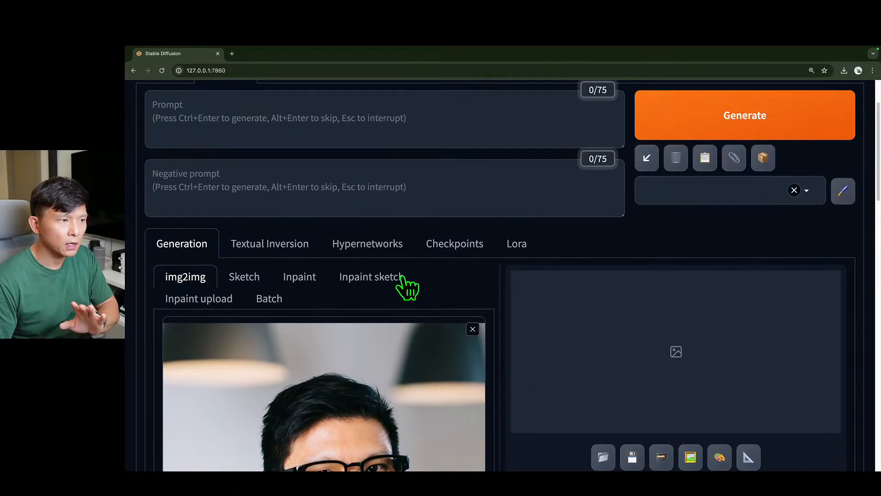
scroll(402, 277, "up", 1)
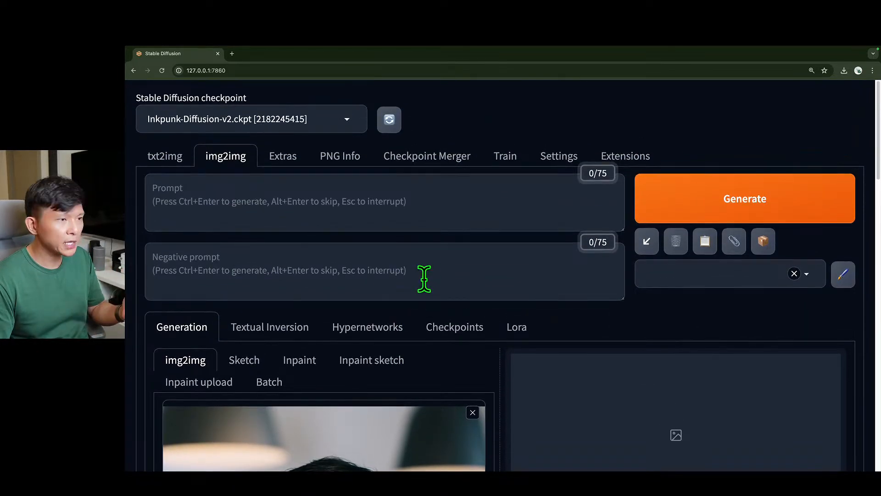
scroll(438, 273, "down", 8)
scroll(444, 281, "up", 8)
left_click(313, 207)
type("nv")
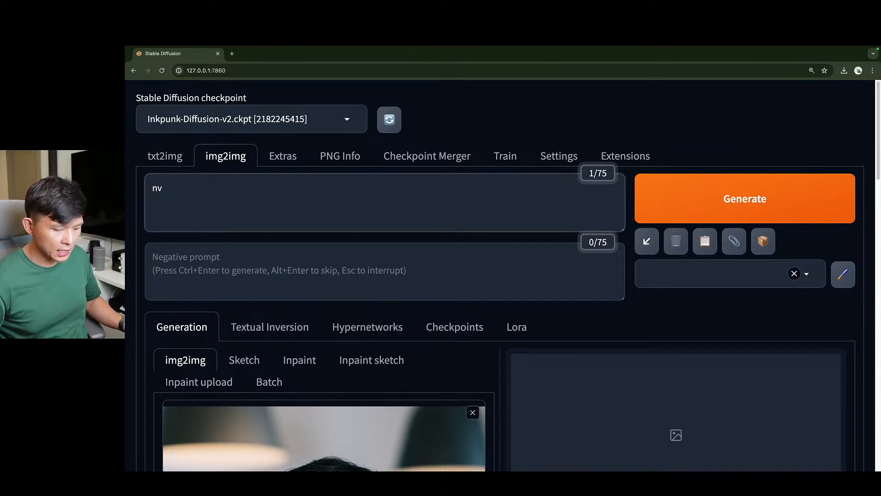
type("inkpunk")
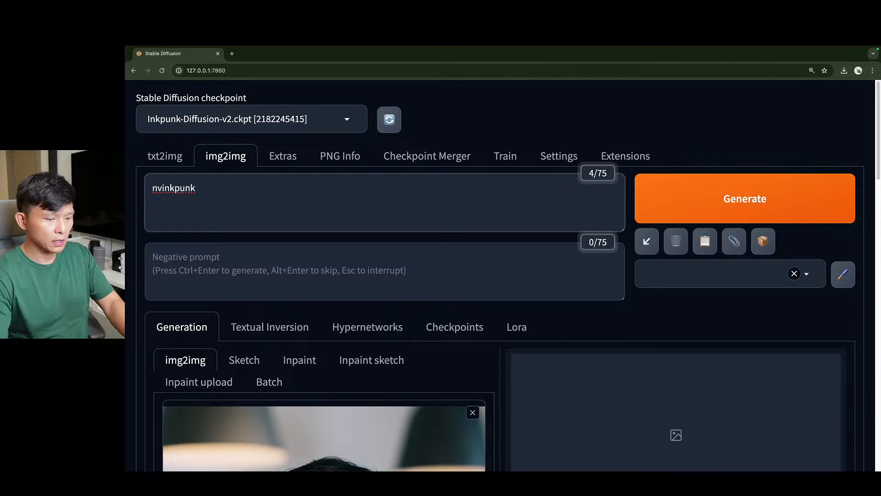
scroll(291, 264, "down", 3)
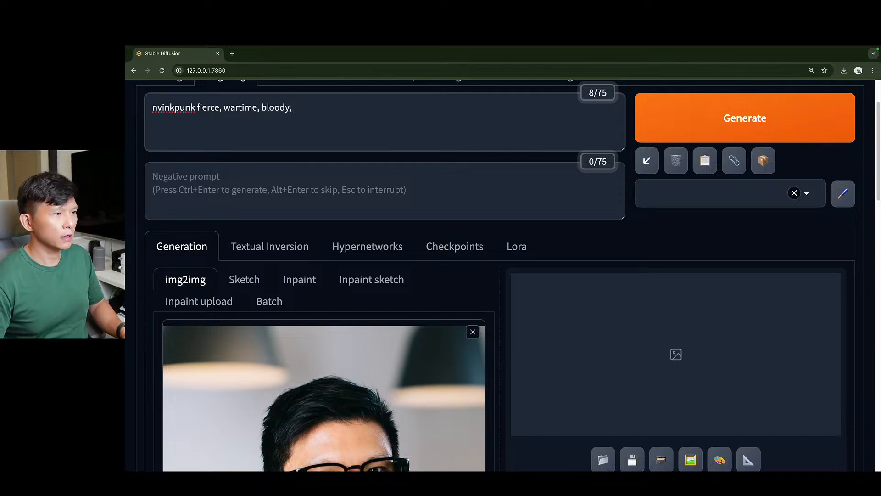
Enter "disfigured" as the img2img negative prompt and look over the uploaded portrait
left_click(266, 193)
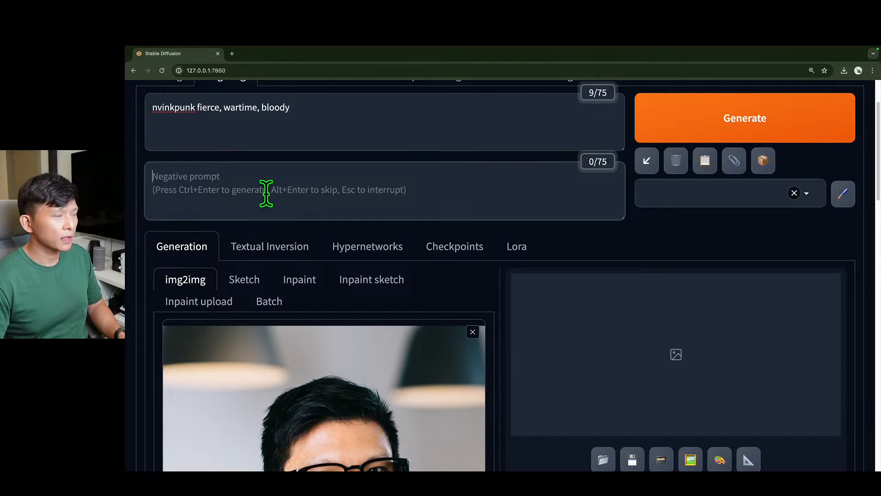
type("disfigured")
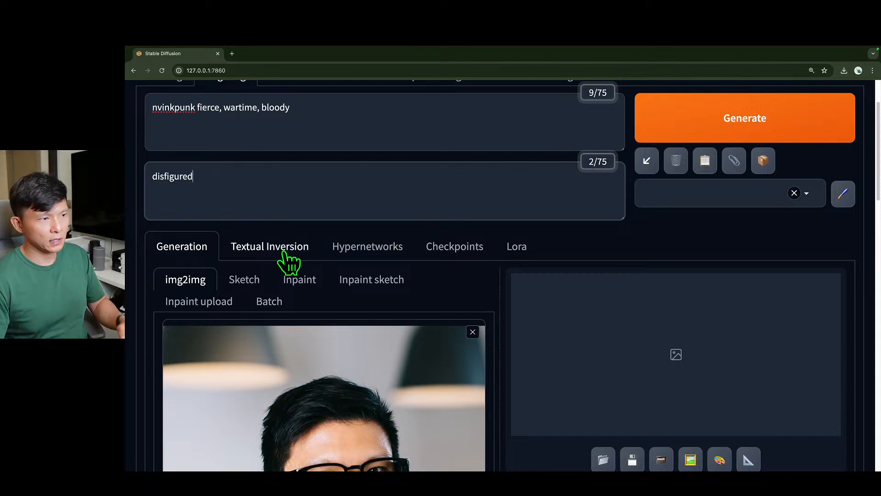
scroll(289, 259, "down", 6)
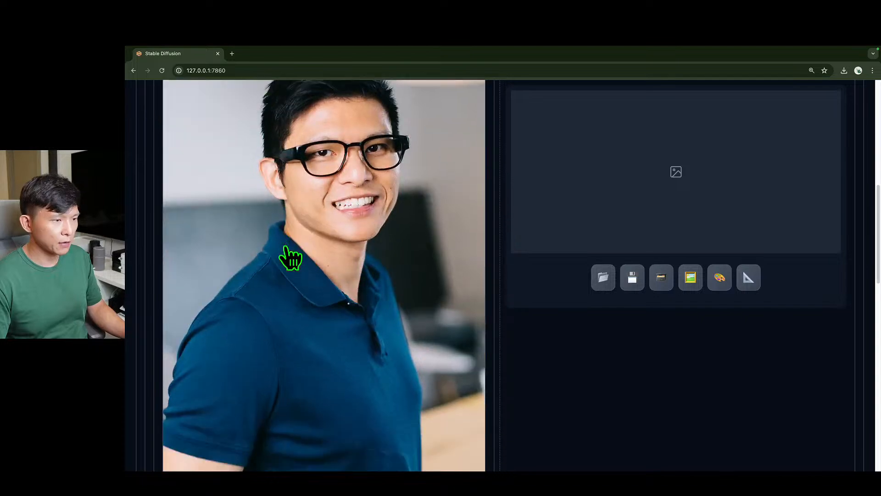
scroll(292, 255, "up", 8)
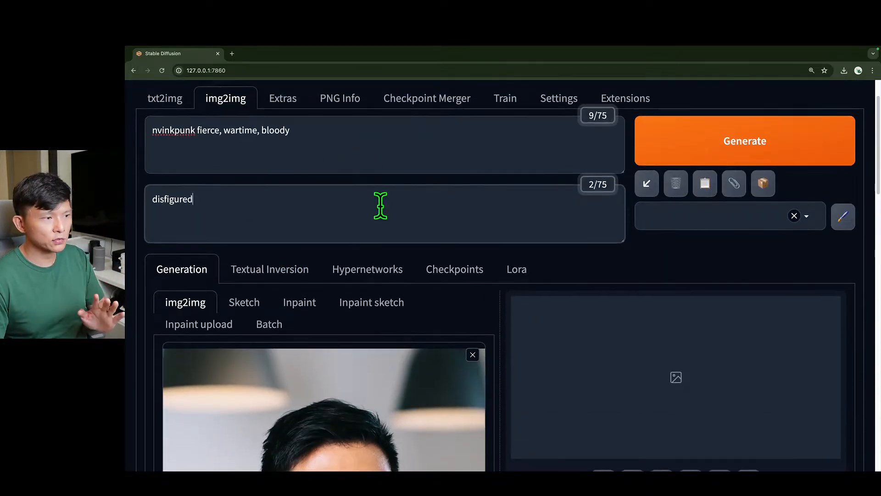
Switch the output sizing to Resize by with a scale of 0.3 and check the resulting dimensions
scroll(374, 220, "down", 7)
scroll(372, 244, "down", 3)
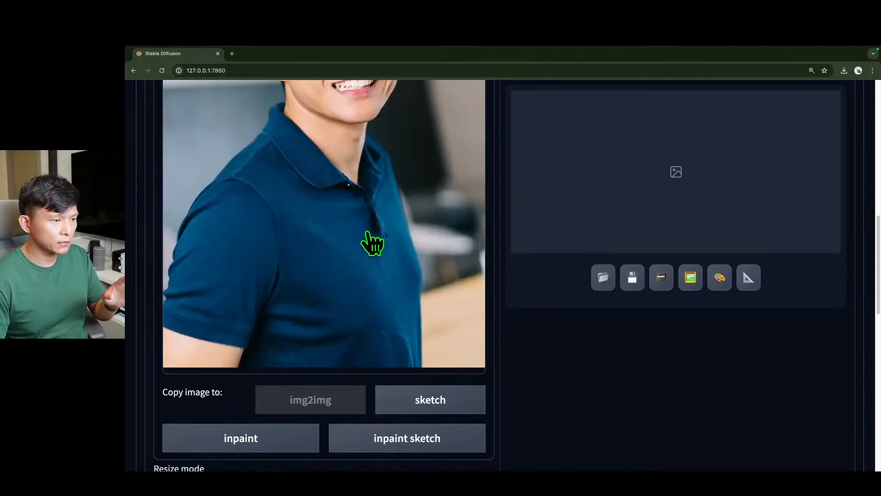
scroll(373, 243, "down", 6)
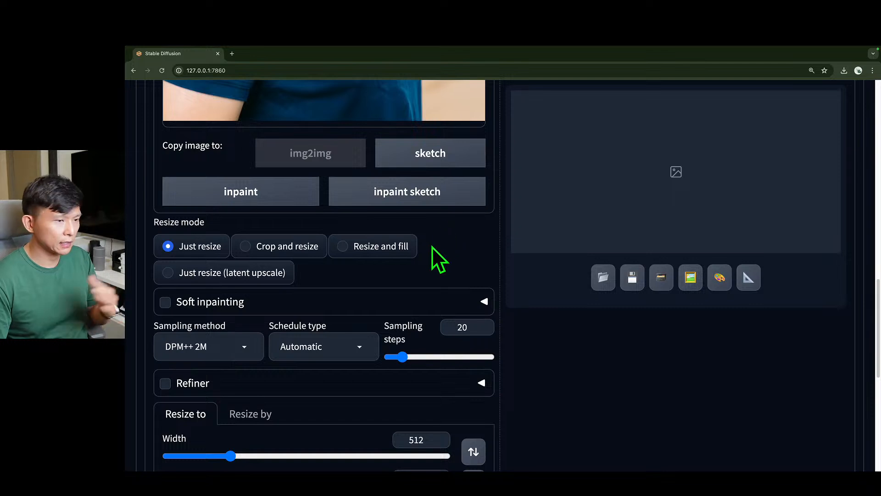
scroll(429, 243, "down", 1)
scroll(429, 245, "down", 3)
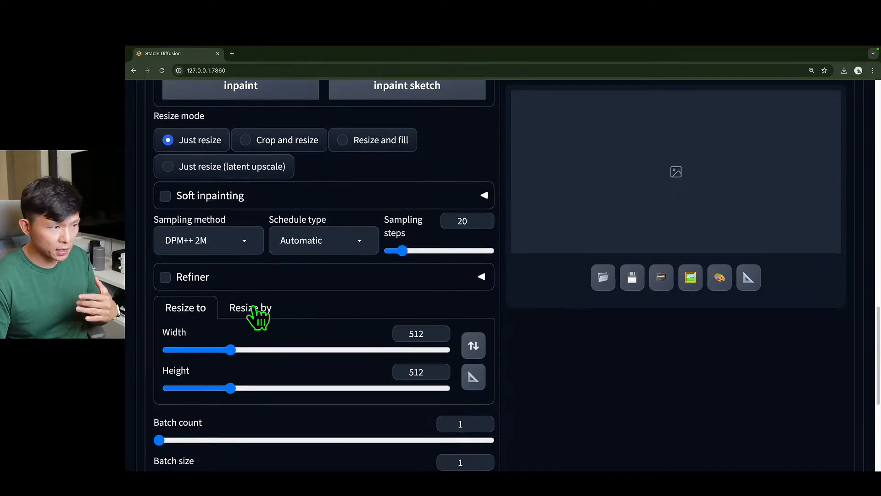
left_click(253, 307)
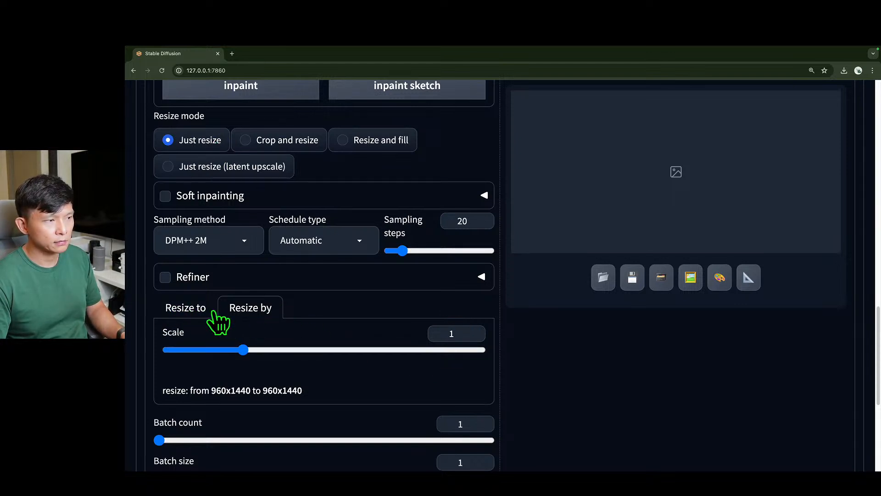
double_click(433, 334)
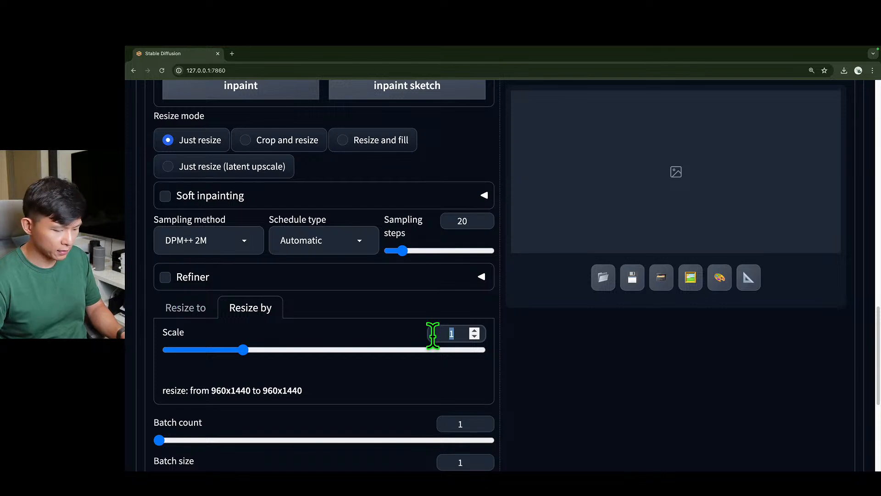
type("0.3")
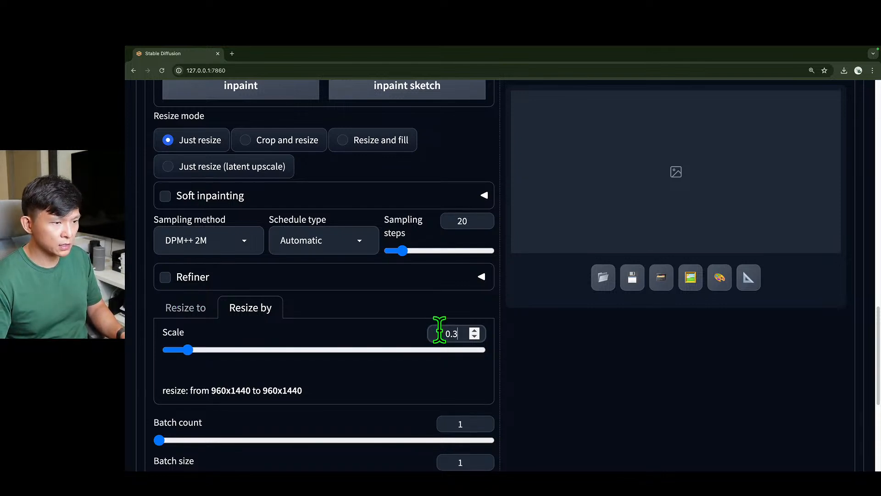
left_click(552, 357)
left_click_drag(261, 390, 298, 390)
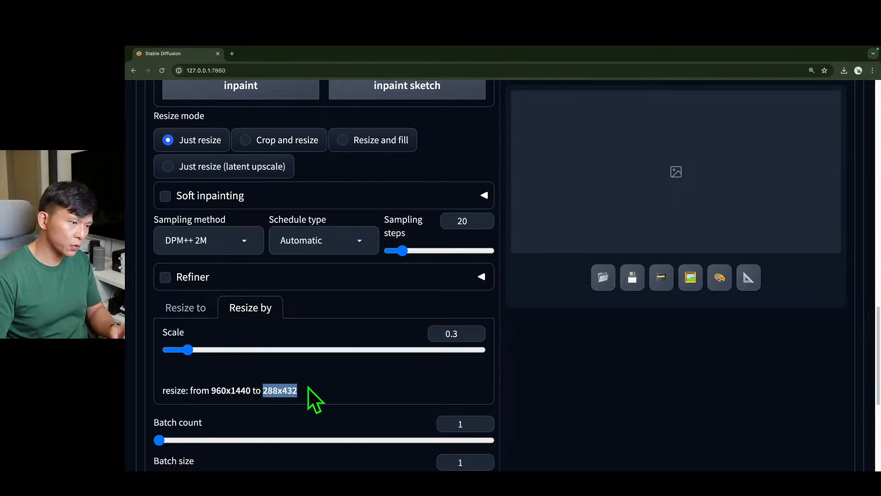
left_click(453, 334)
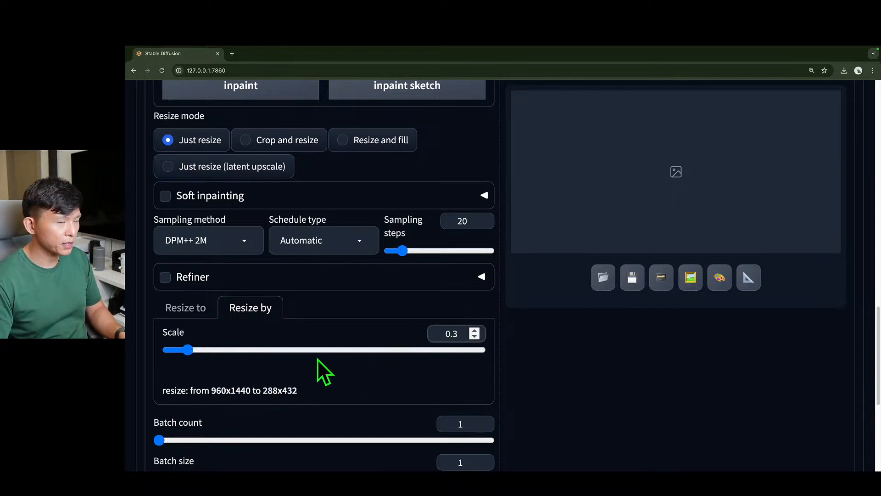
Set the sampling steps for the img2img generation to 10
scroll(314, 363, "up", 3)
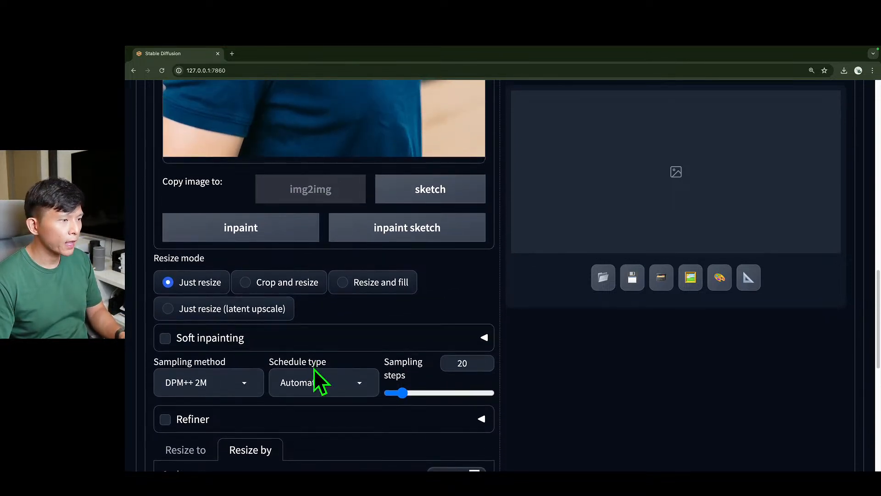
scroll(284, 364, "down", 1)
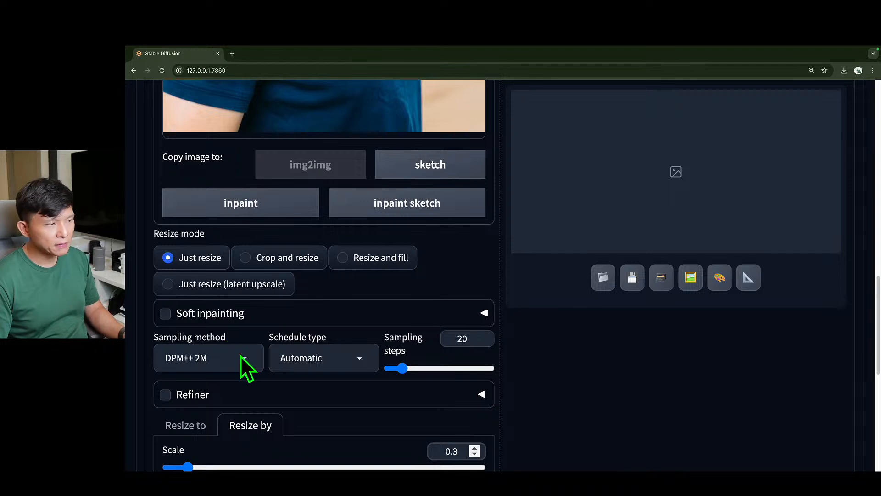
scroll(216, 371, "down", 1)
scroll(194, 373, "down", 3)
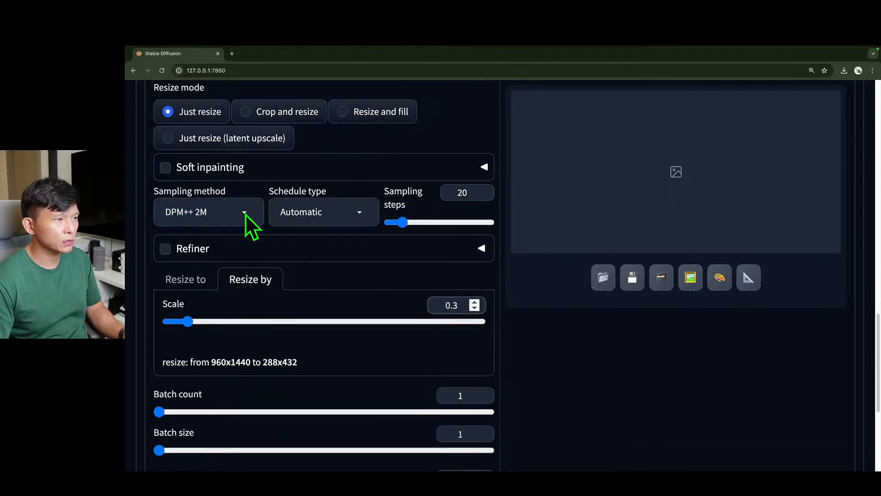
left_click(463, 191)
key("BackSpace")
key("BackSpace")
type("1")
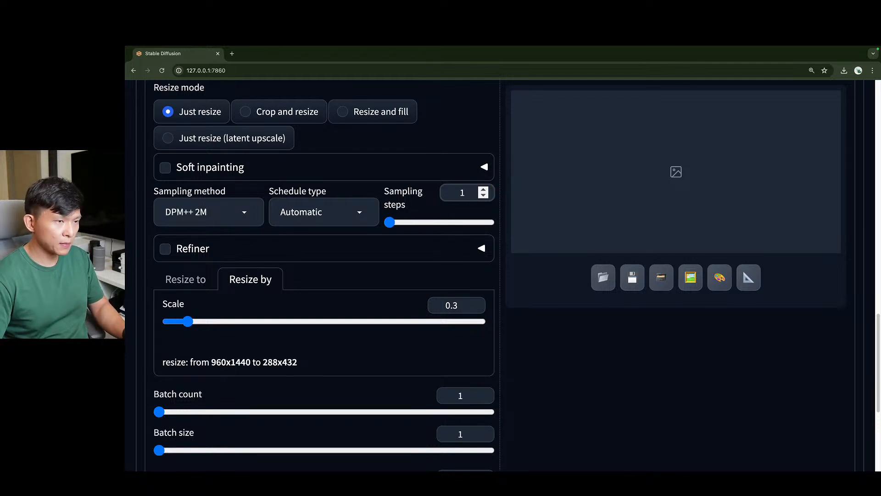
Set the CFG Scale for the img2img generation to 14
scroll(233, 300, "down", 3)
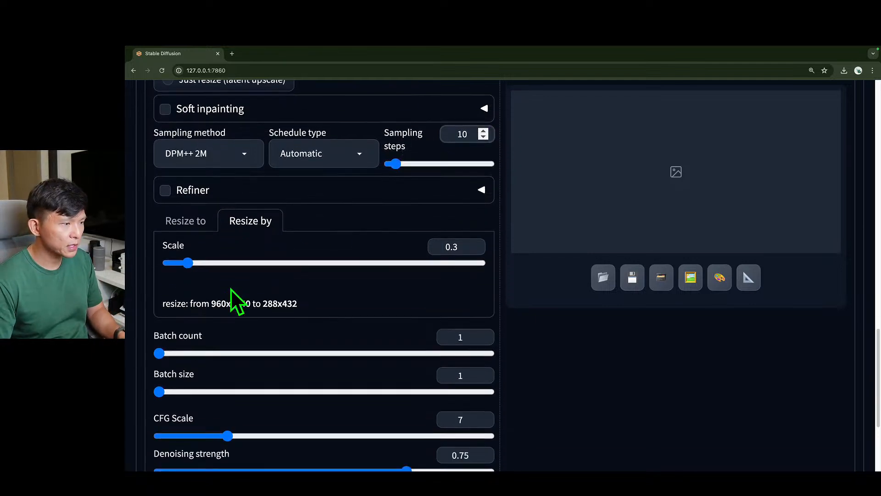
scroll(356, 273, "down", 1)
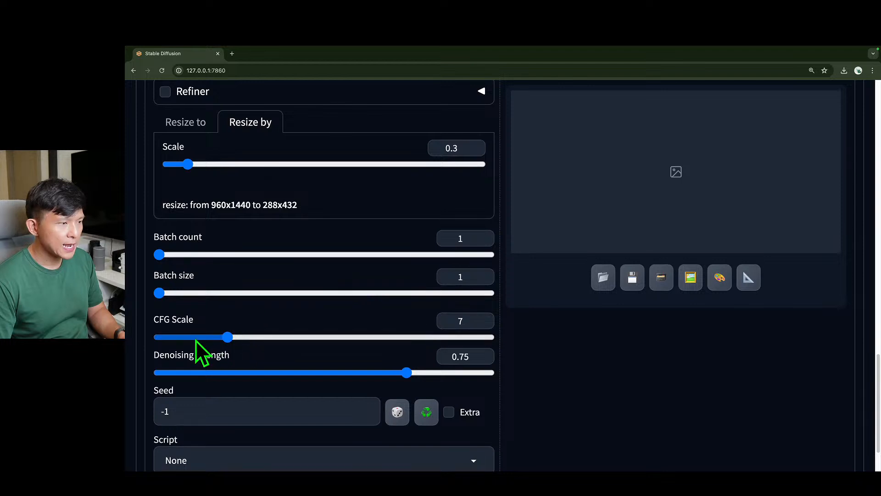
left_click_drag(470, 322, 430, 324)
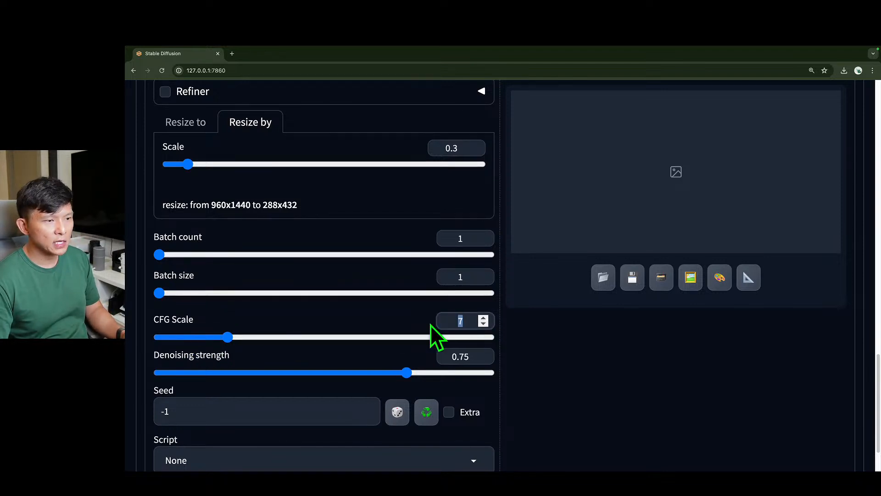
type("14")
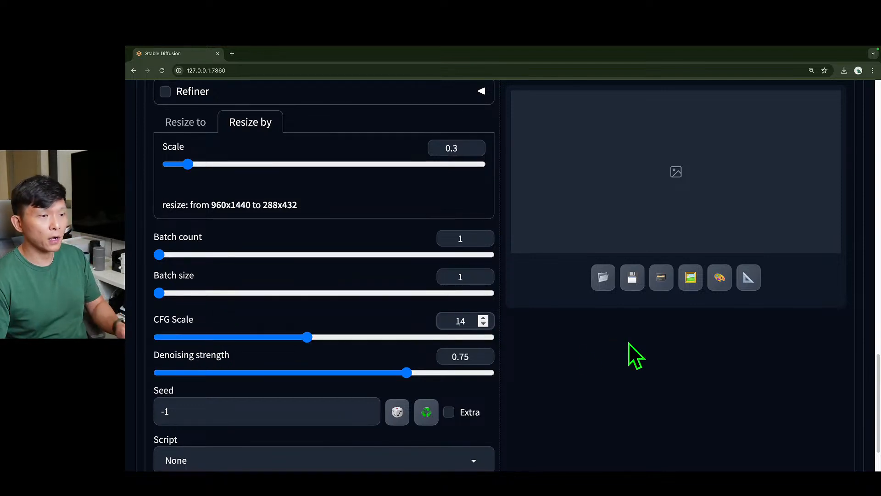
left_click(577, 350)
Select the words "fierce, wartime, bloody" in the img2img prompt to review them
scroll(491, 349, "up", 15)
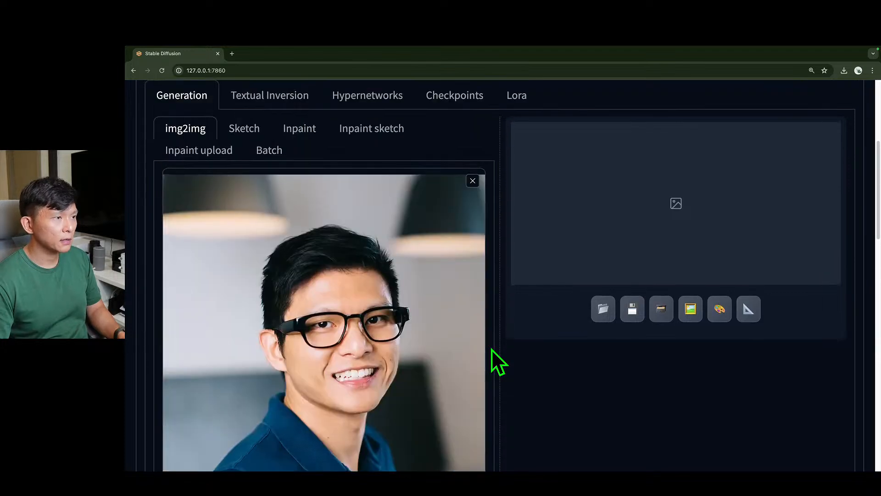
scroll(492, 349, "up", 5)
left_click(202, 187)
left_click_drag(212, 188, 311, 187)
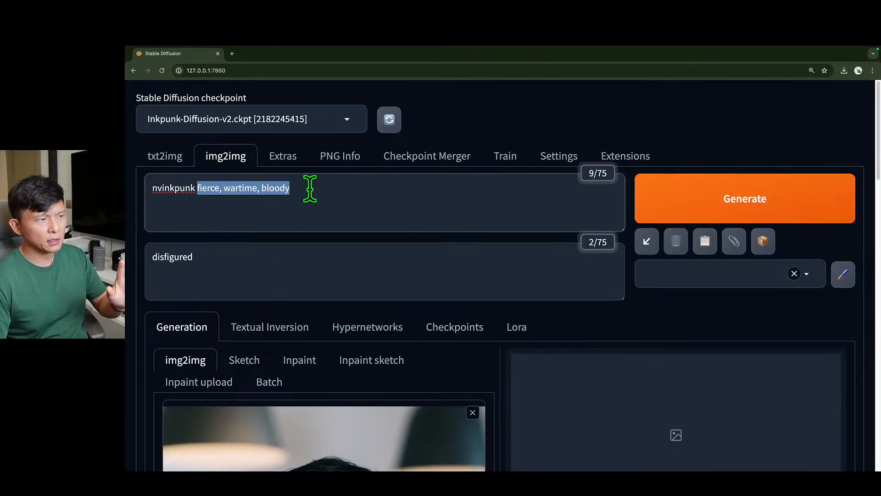
Review the img2img prompts, the uploaded portrait and the generation settings, particularly the denoising strength
scroll(321, 220, "down", 5)
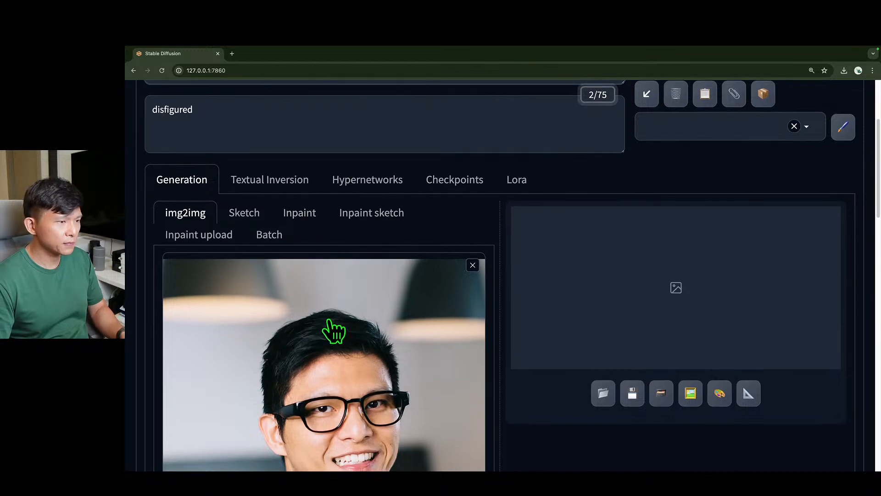
scroll(354, 385, "up", 5)
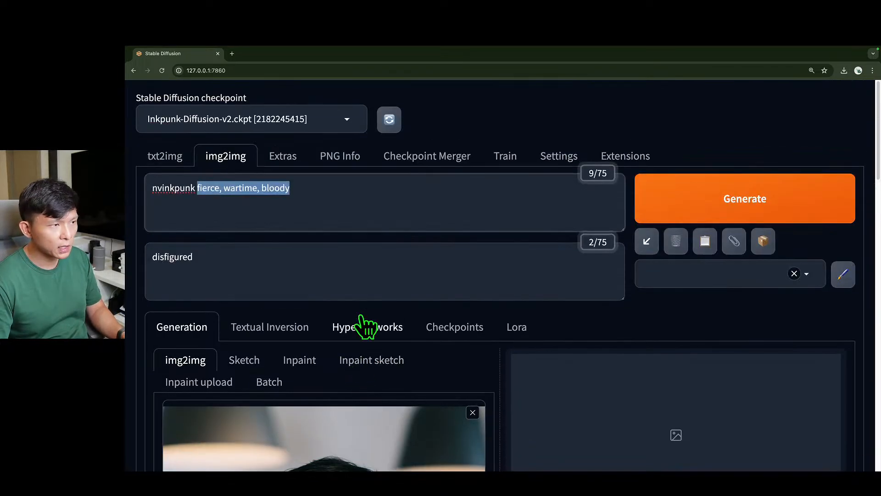
scroll(284, 281, "down", 10)
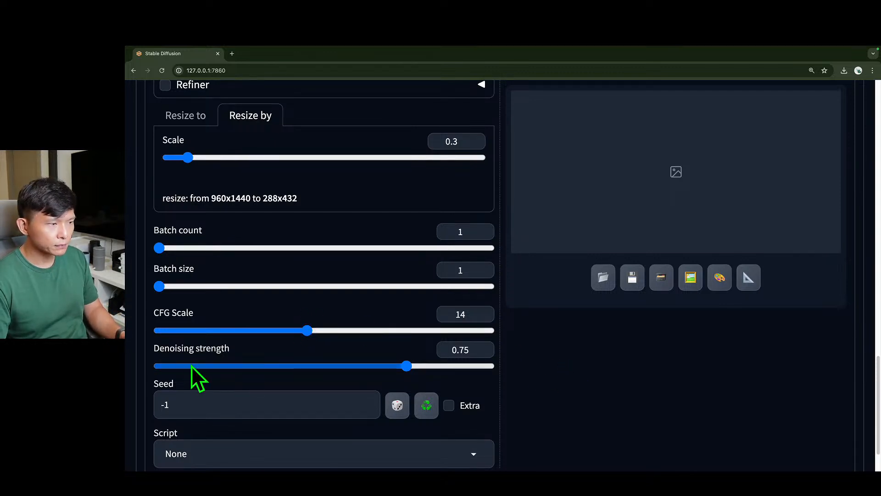
mouse_move(167, 349)
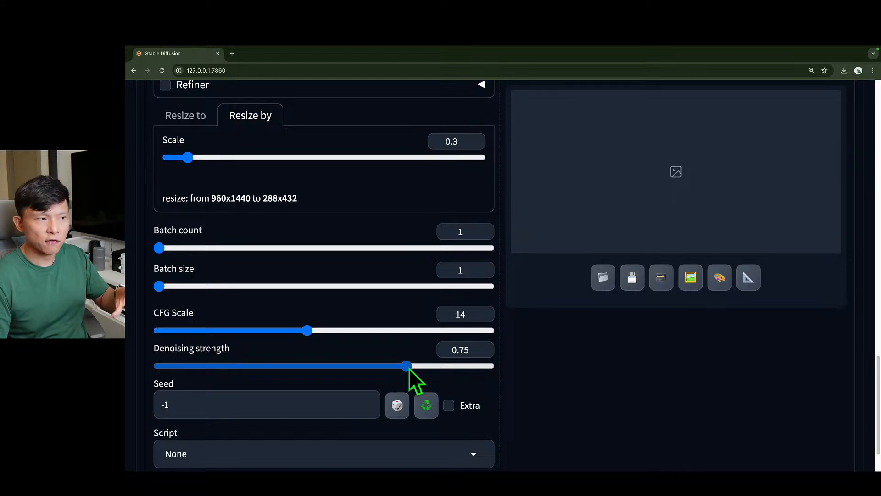
scroll(409, 367, "up", 10)
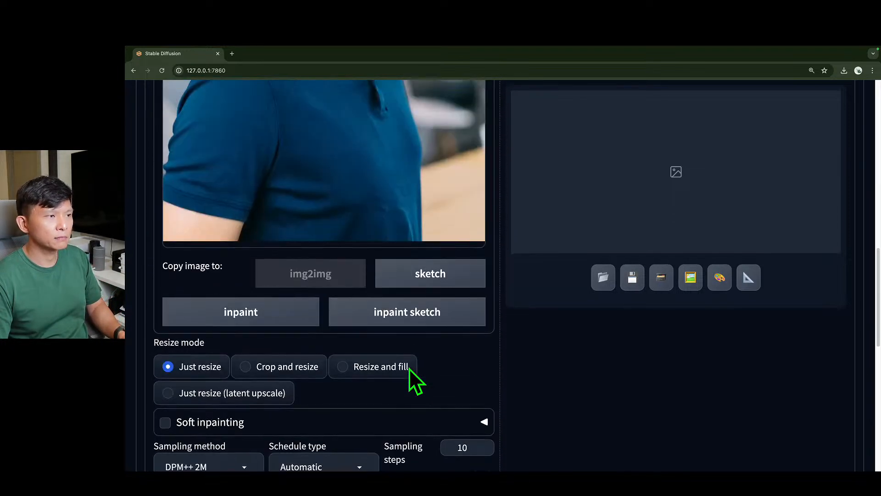
scroll(409, 368, "up", 2)
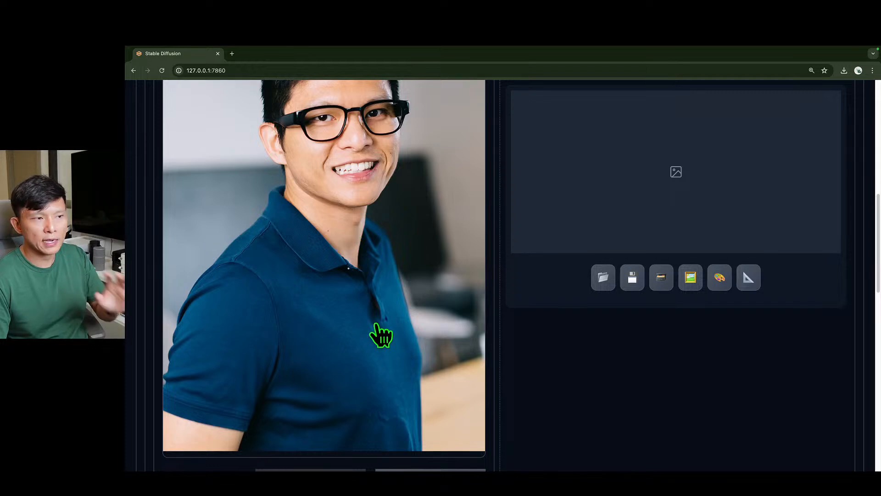
scroll(385, 337, "down", 8)
scroll(374, 323, "down", 6)
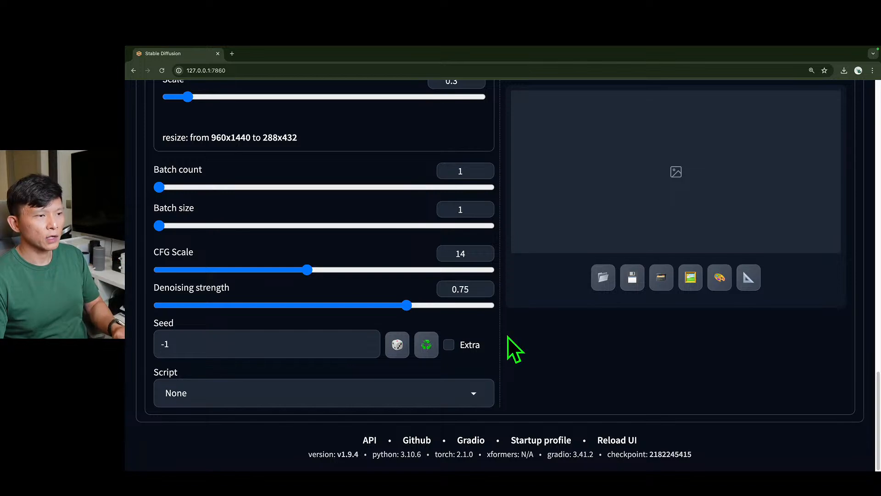
scroll(498, 338, "up", 4)
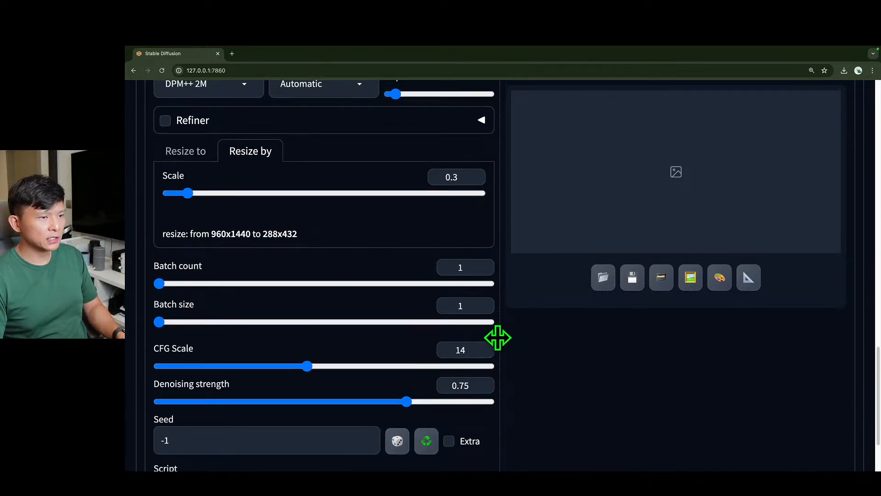
Generate an img2img image from the uploaded portrait with the current prompts and settings
scroll(498, 337, "up", 2)
scroll(498, 337, "up", 15)
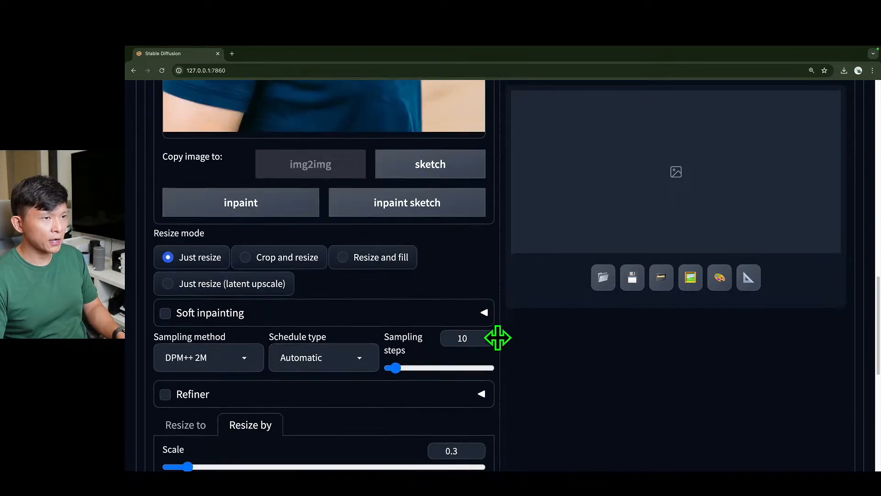
scroll(498, 337, "up", 6)
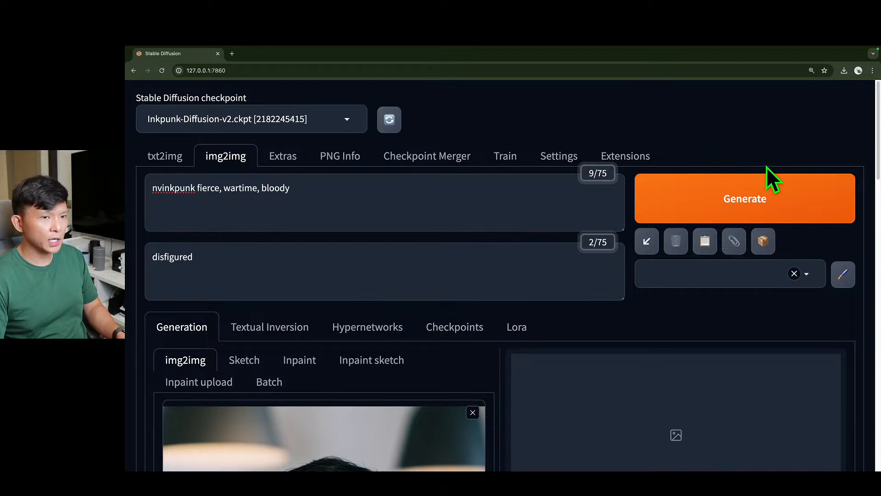
left_click(691, 216)
scroll(391, 250, "down", 3)
scroll(392, 253, "up", 3)
scroll(391, 253, "down", 3)
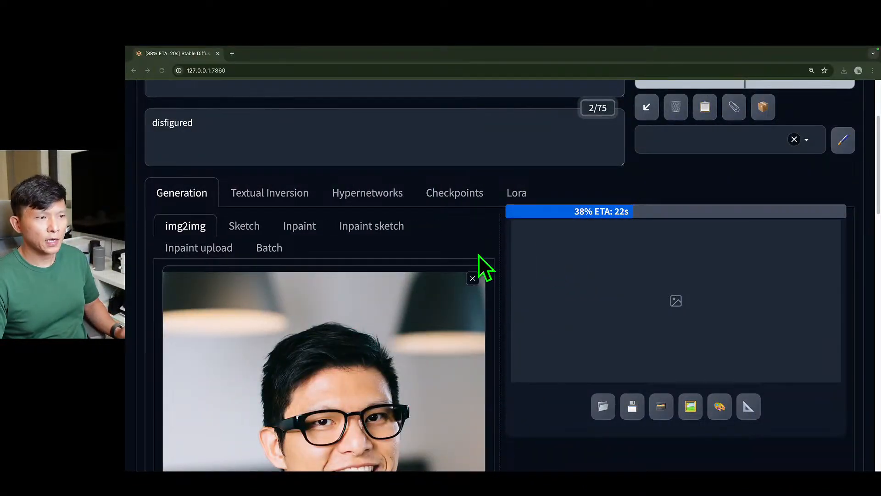
scroll(496, 244, "up", 1)
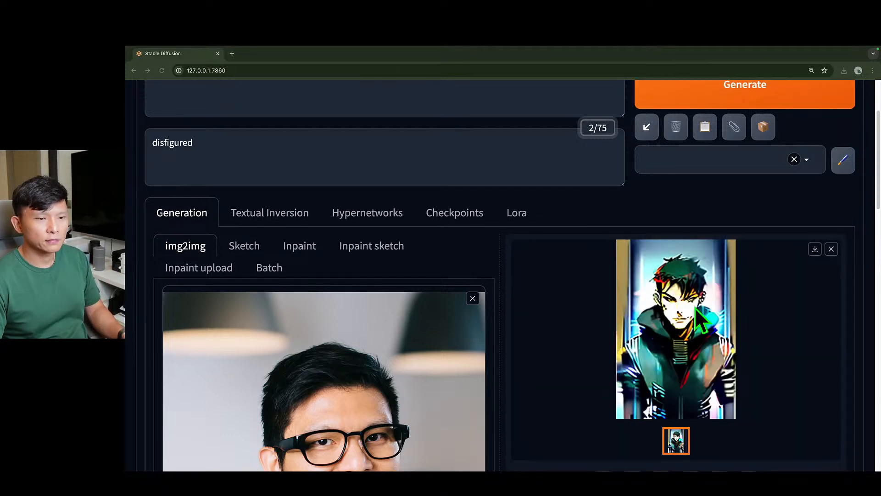
Inspect the generated portrait at enlarged size and close the enlarged view
scroll(664, 295, "down", 2)
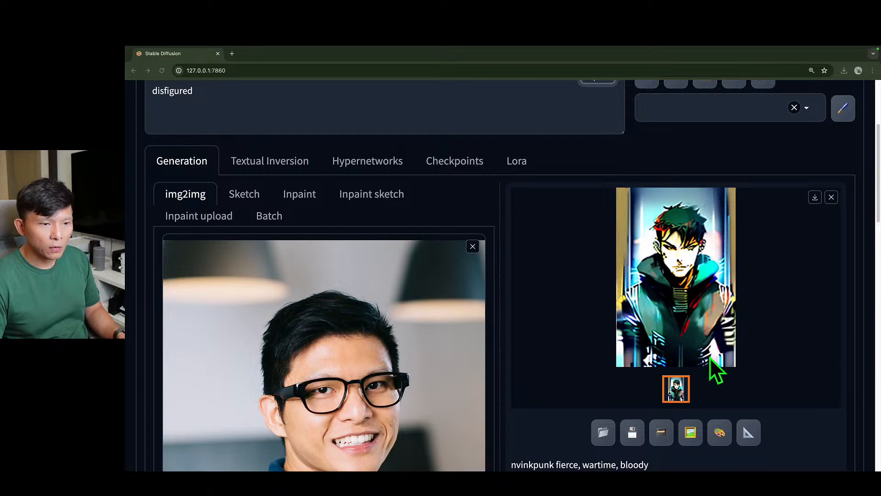
scroll(689, 285, "up", 2)
left_click(698, 308)
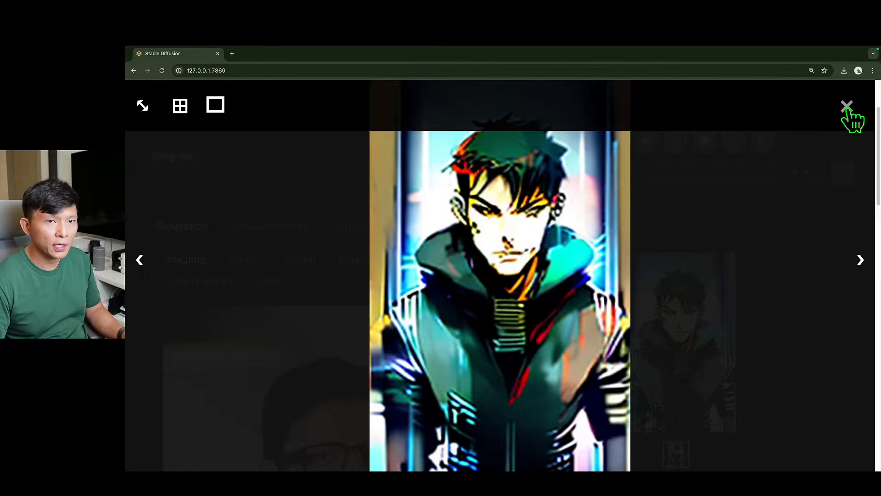
left_click(848, 110)
Set the sampling steps for the img2img generation to 20
scroll(511, 287, "down", 5)
scroll(472, 309, "down", 4)
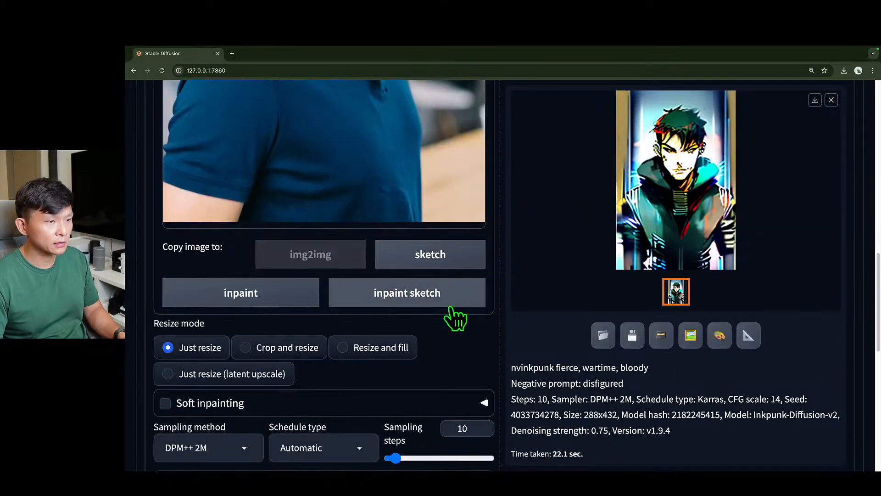
scroll(452, 288, "up", 2)
scroll(452, 288, "up", 8)
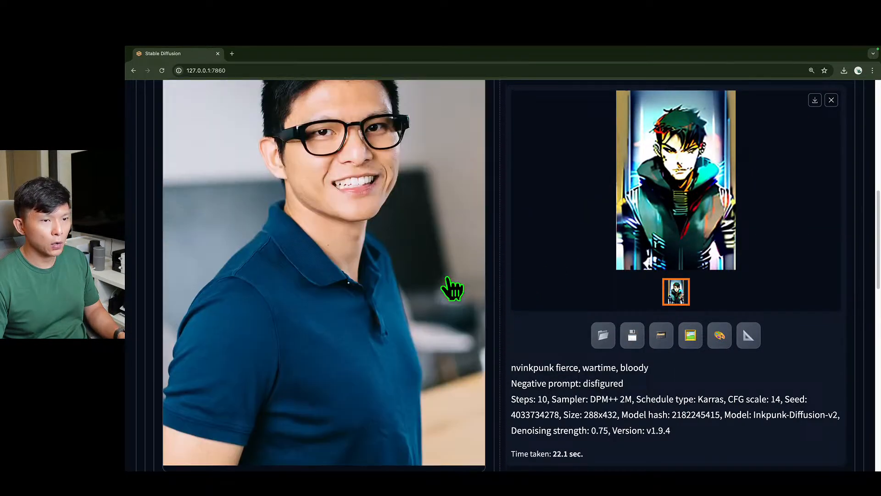
scroll(452, 286, "down", 6)
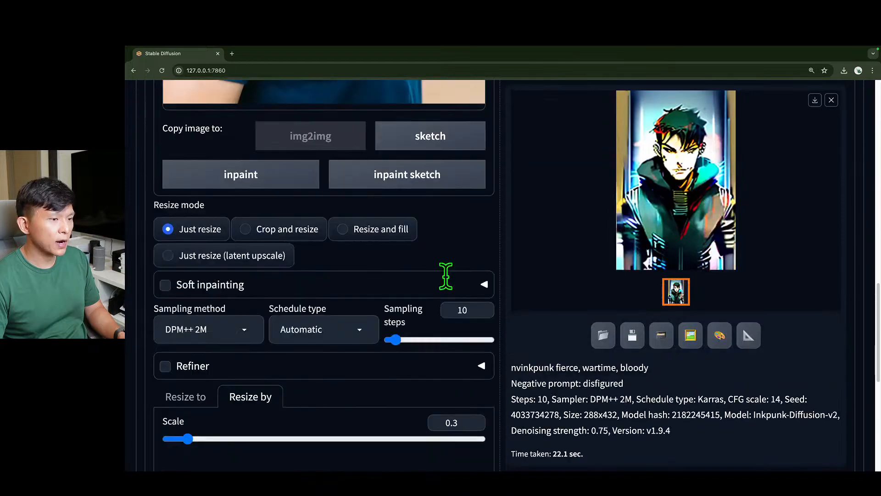
double_click(462, 268)
type("2")
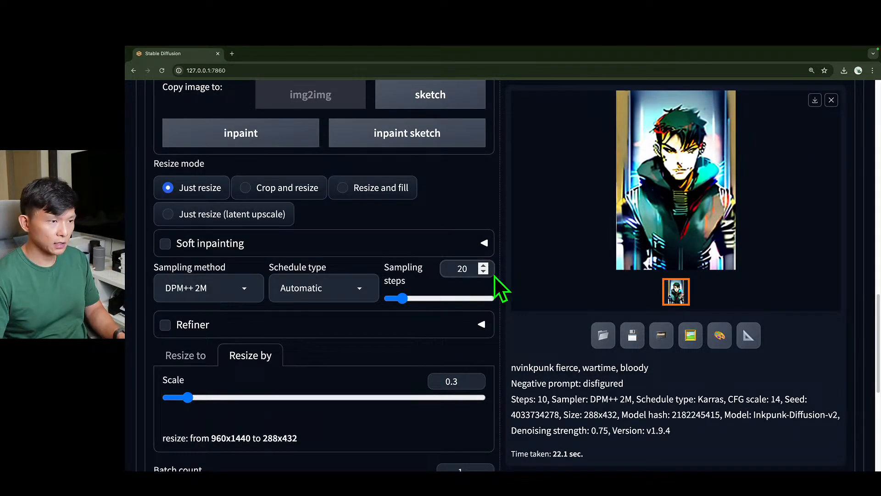
Generate a new img2img image of the portrait with the raised sampling steps and look over the result
scroll(437, 308, "down", 6)
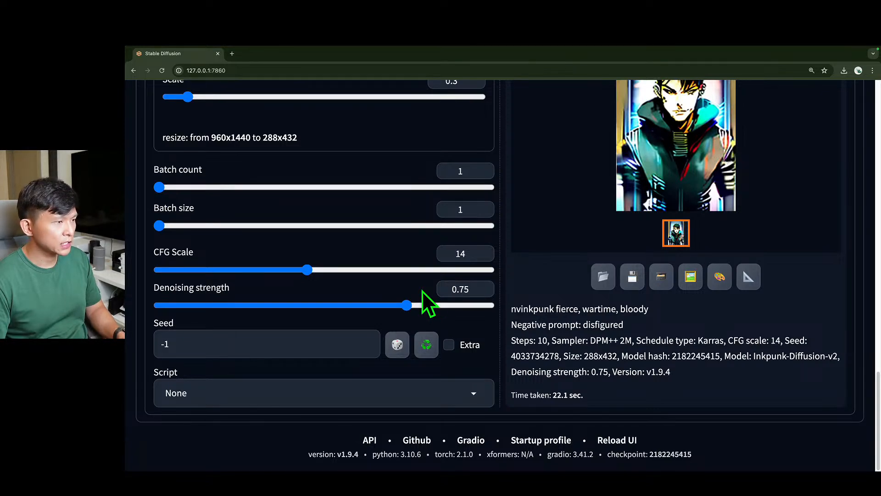
scroll(423, 290, "up", 20)
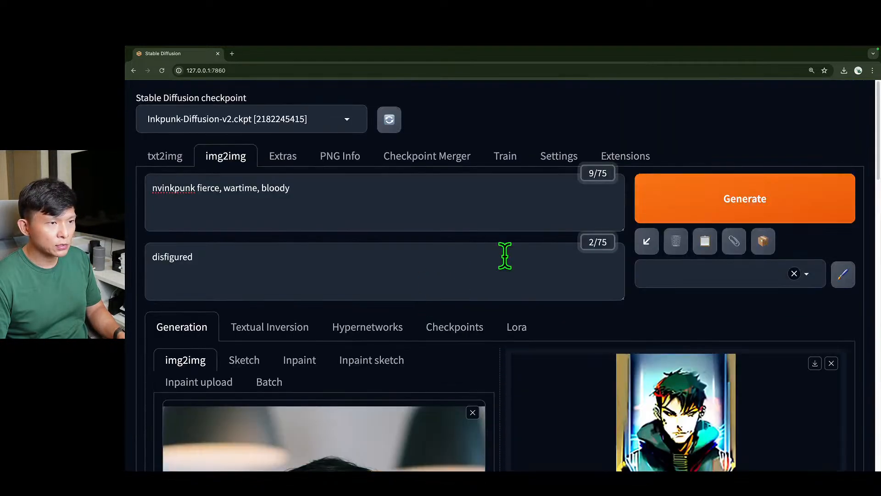
left_click(674, 200)
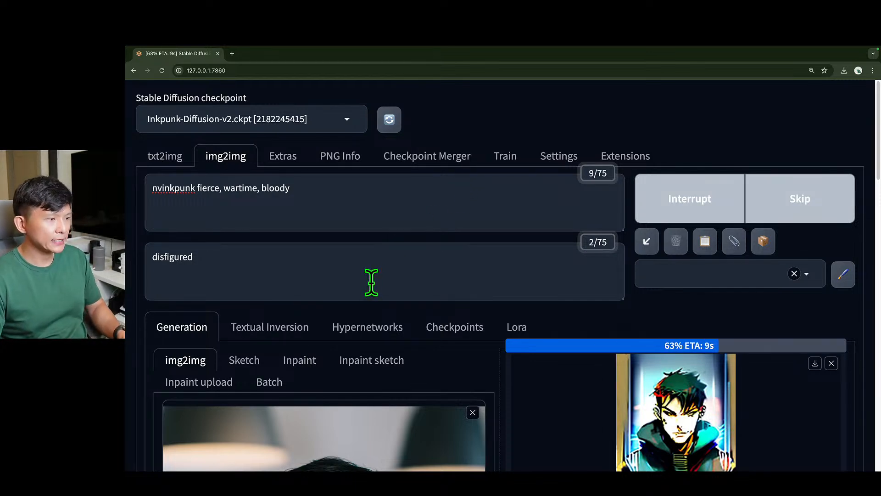
scroll(366, 278, "down", 3)
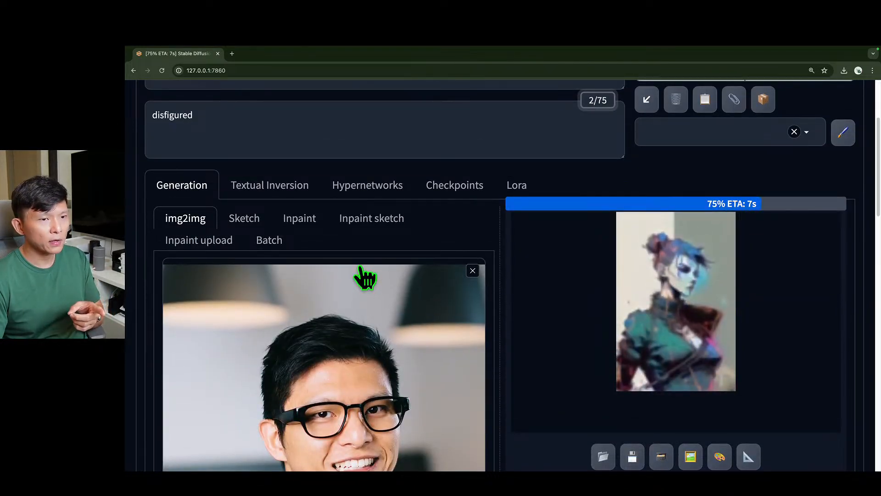
scroll(365, 275, "up", 2)
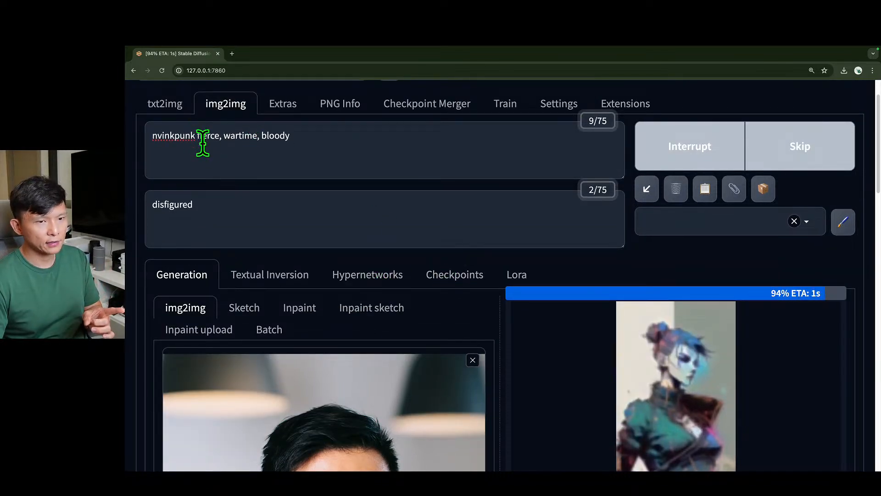
scroll(316, 239, "down", 5)
scroll(324, 250, "up", 6)
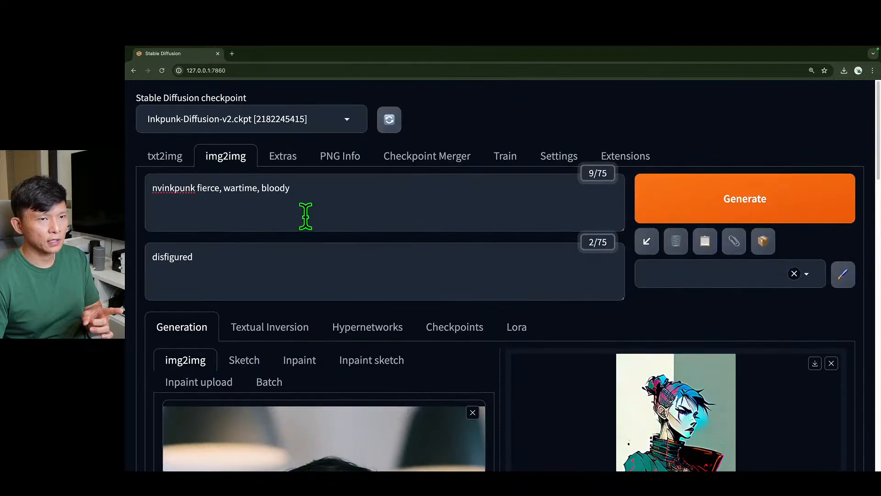
Insert "male," after "nvinkpunk" in the img2img prompt
left_click(198, 188)
key("Left")
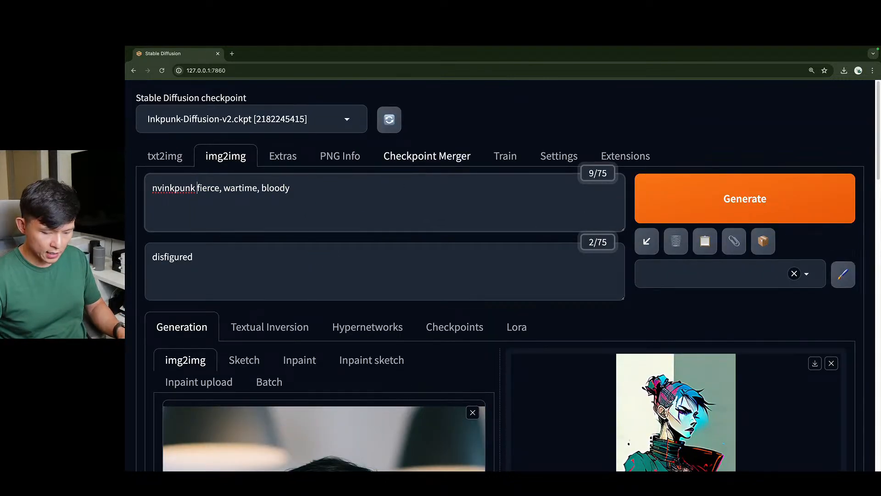
type("male,")
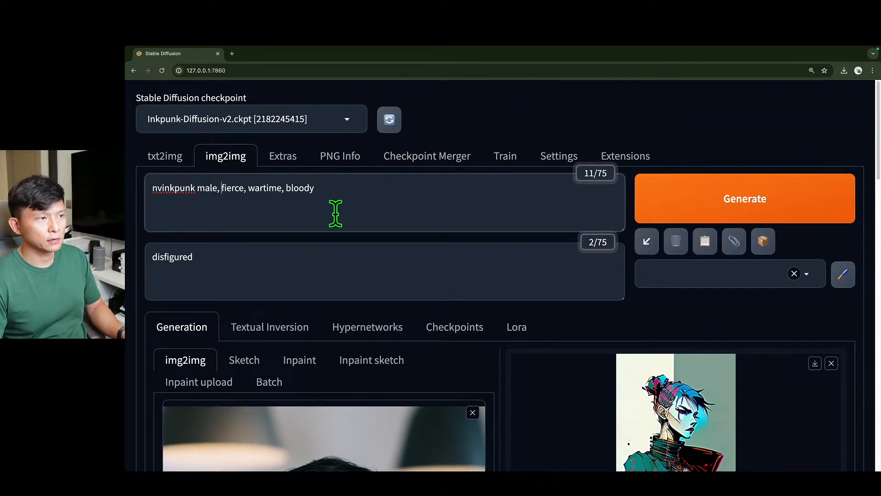
Generate the portrait again using the prompt "nvinkpunk male, fierce, wartime, bloody"
left_click(731, 215)
scroll(356, 238, "down", 1)
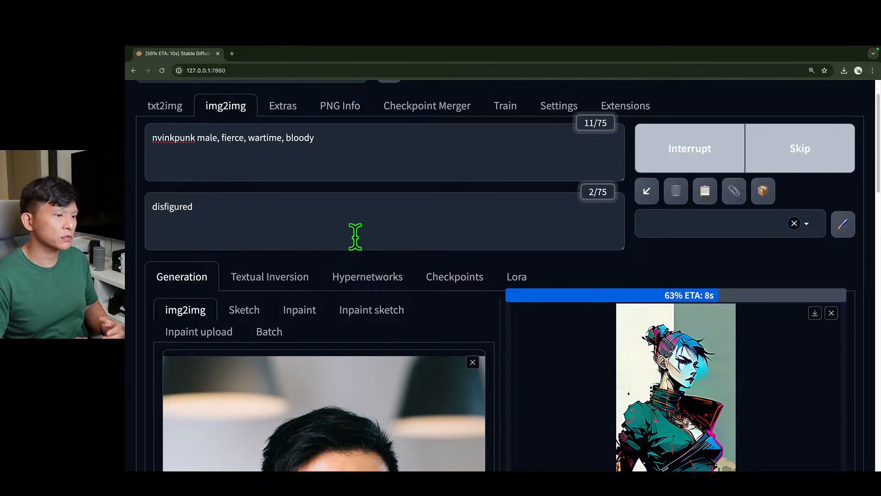
scroll(353, 235, "down", 1)
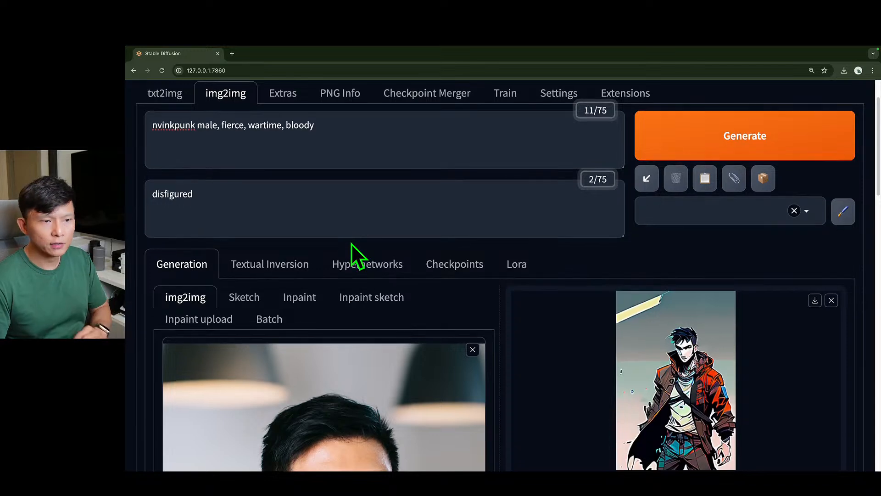
scroll(352, 248, "down", 3)
scroll(357, 253, "down", 1)
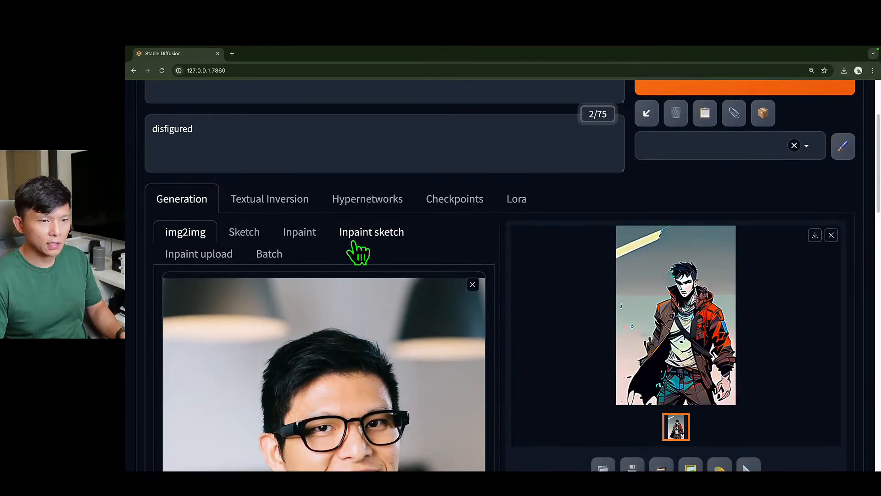
Compare the new male figure with the source photo, view it enlarged, and close the enlarged view
scroll(358, 252, "down", 2)
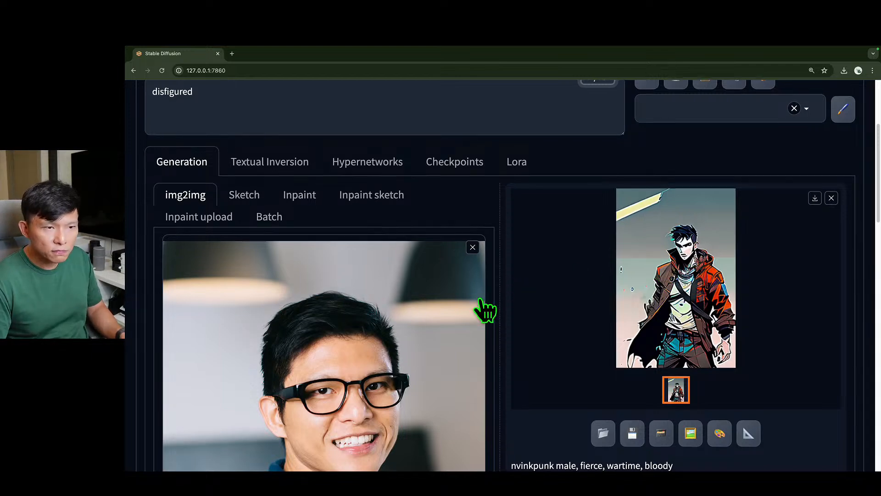
scroll(486, 308, "down", 3)
left_click(693, 261)
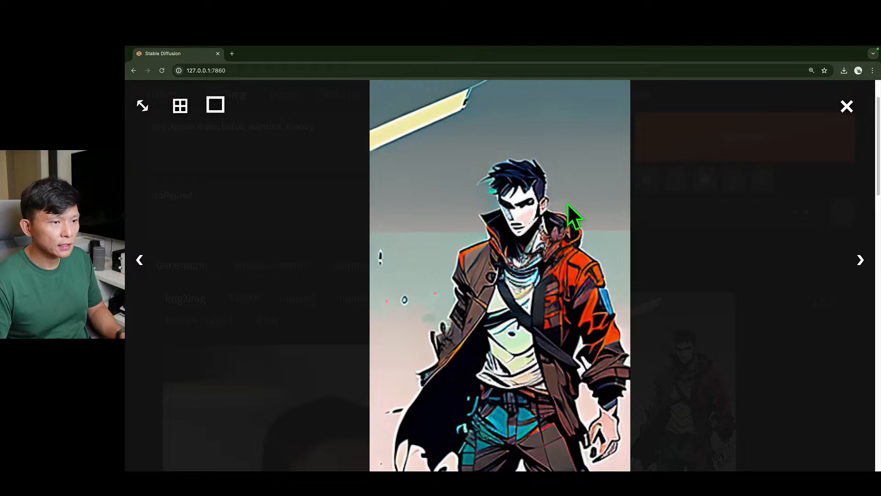
left_click(847, 106)
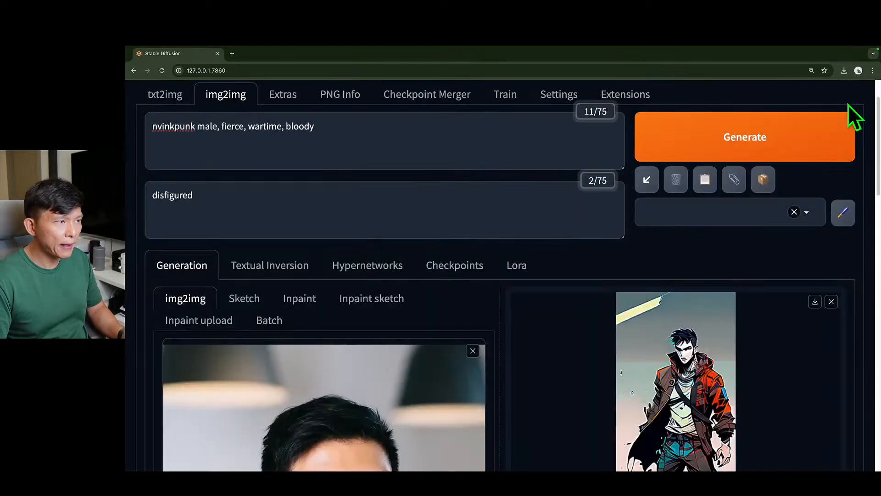
Download the generated image of the male figure in the red and brown coat
scroll(564, 312, "down", 10)
scroll(496, 324, "down", 6)
scroll(524, 331, "up", 7)
left_click(807, 123)
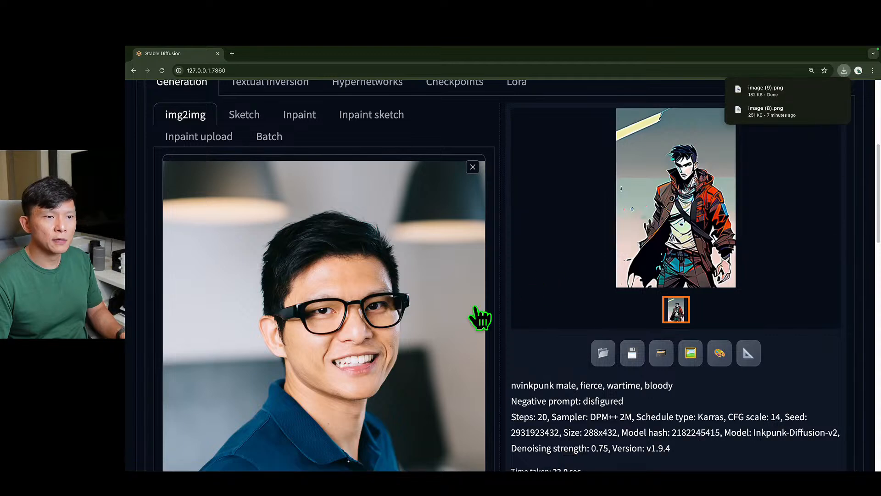
Set the denoising strength for the img2img generation to 0.25
scroll(491, 297, "down", 10)
scroll(492, 298, "down", 8)
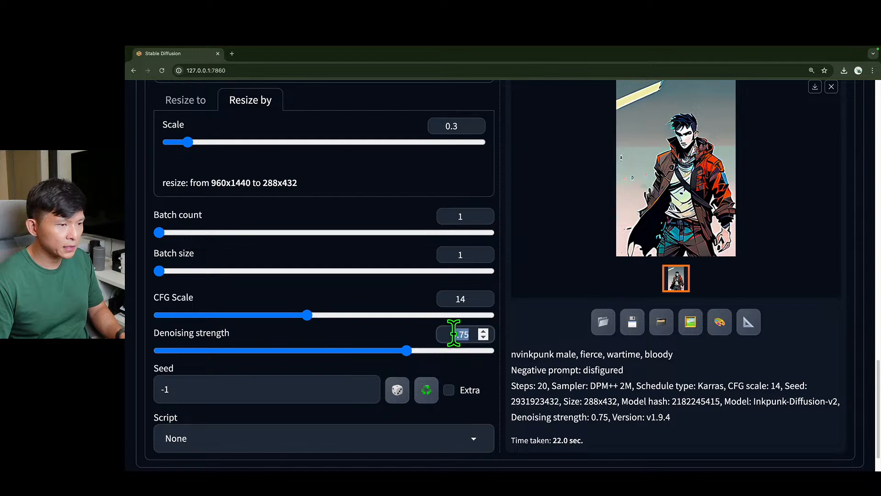
double_click(453, 333)
type("0.25")
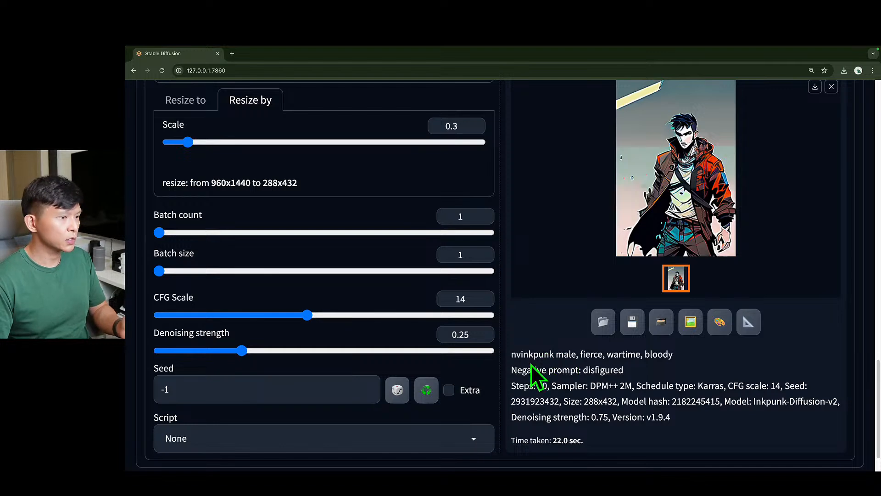
Generate the portrait with the prompt "nvinkpunk male, fierce, wartime, bloody" at denoising strength 0.25
scroll(495, 297, "up", 10)
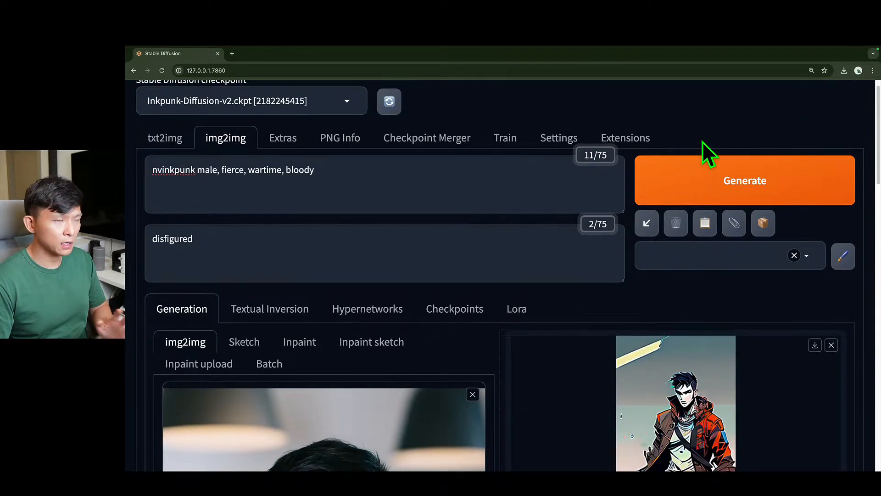
left_click(697, 185)
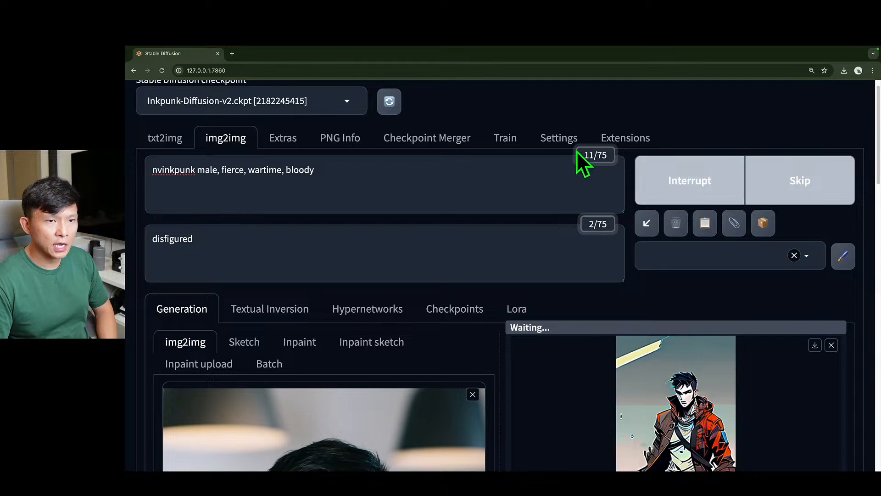
scroll(516, 232, "down", 3)
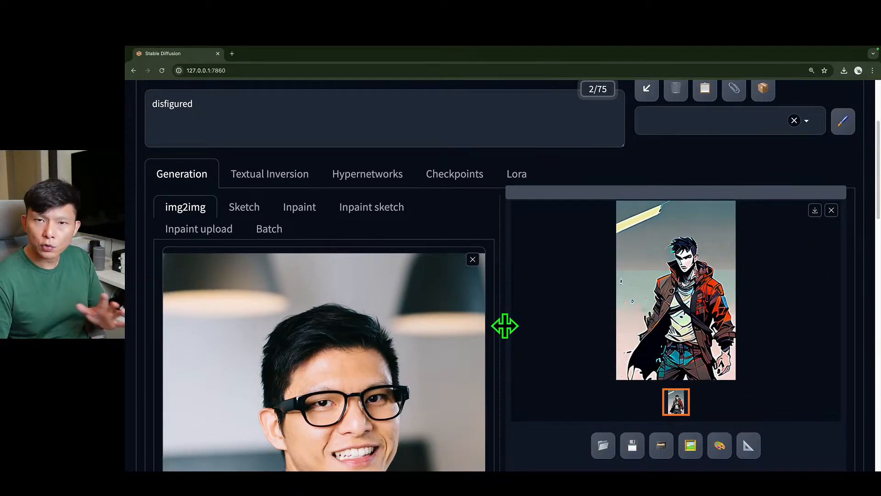
scroll(379, 321, "down", 2)
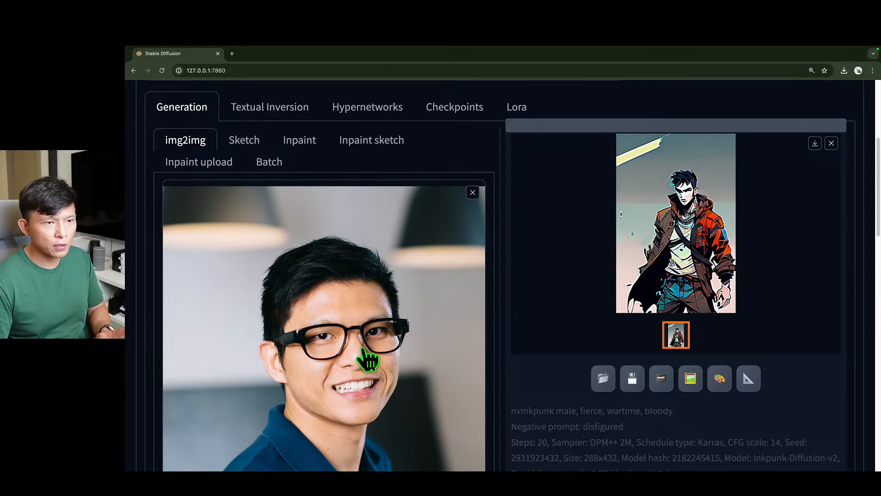
scroll(367, 360, "up", 4)
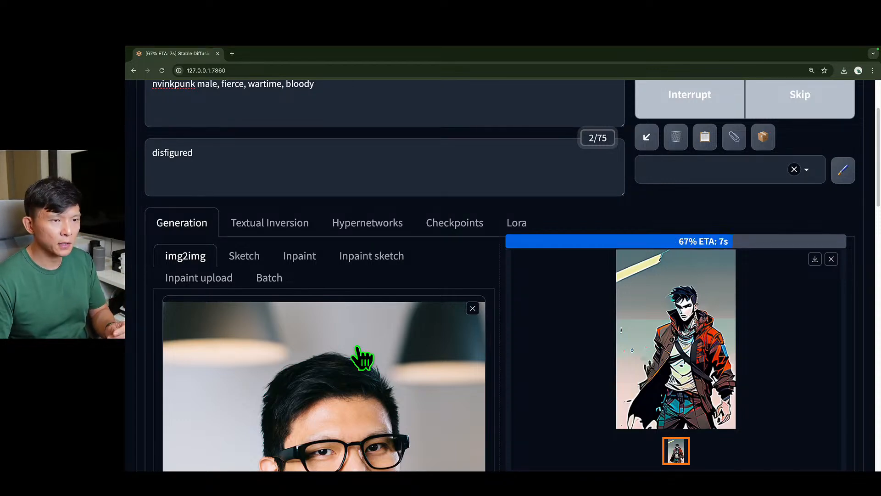
scroll(360, 348, "up", 3)
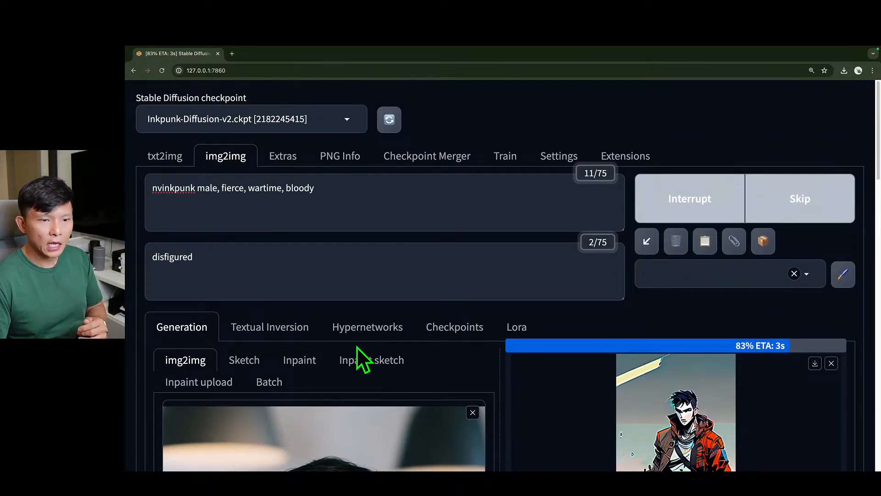
View the generated portrait enlarged and close the enlarged view
scroll(357, 351, "down", 5)
left_click(678, 253)
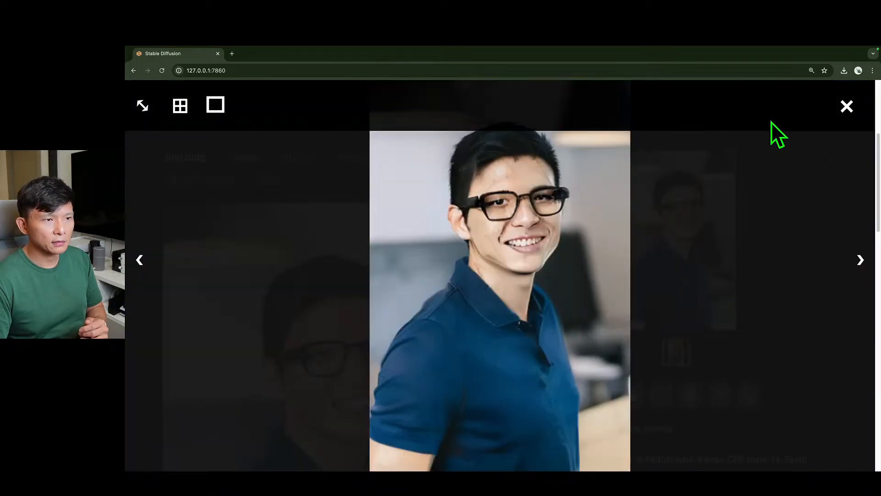
left_click(847, 106)
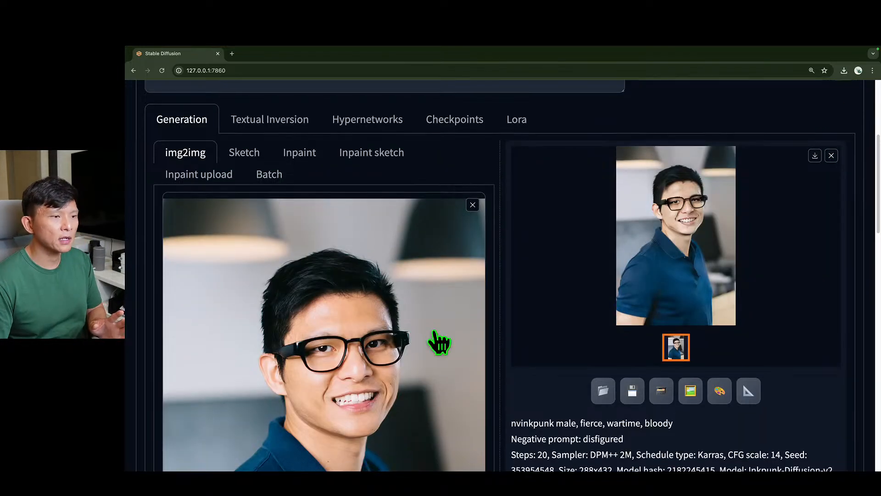
Set the denoising strength for the img2img generation to 0.53
scroll(438, 340, "down", 10)
scroll(441, 330, "down", 5)
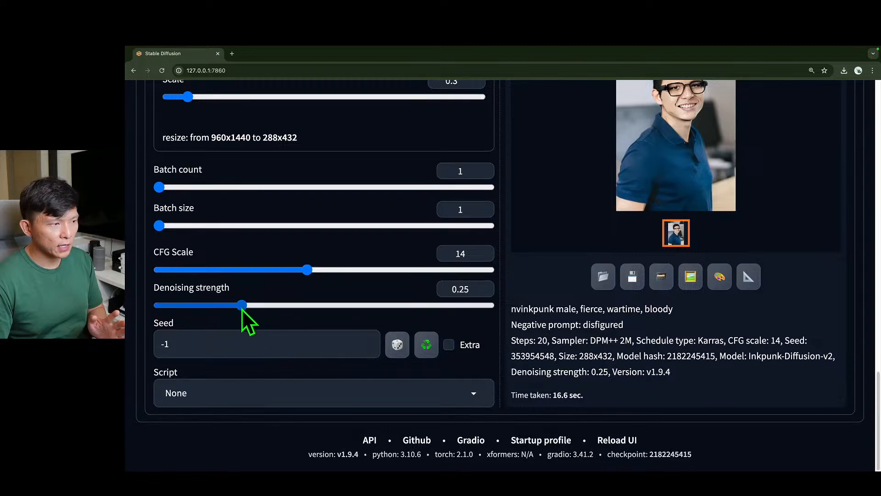
left_click(465, 293)
type("0")
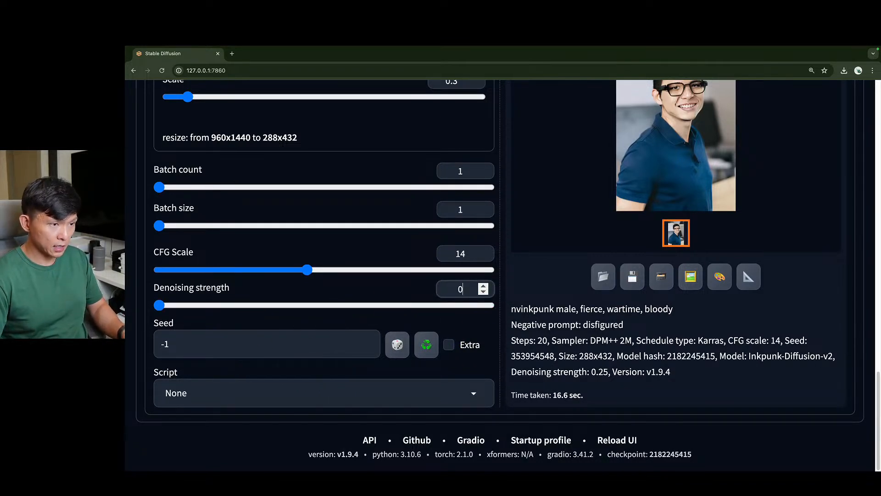
type(".5")
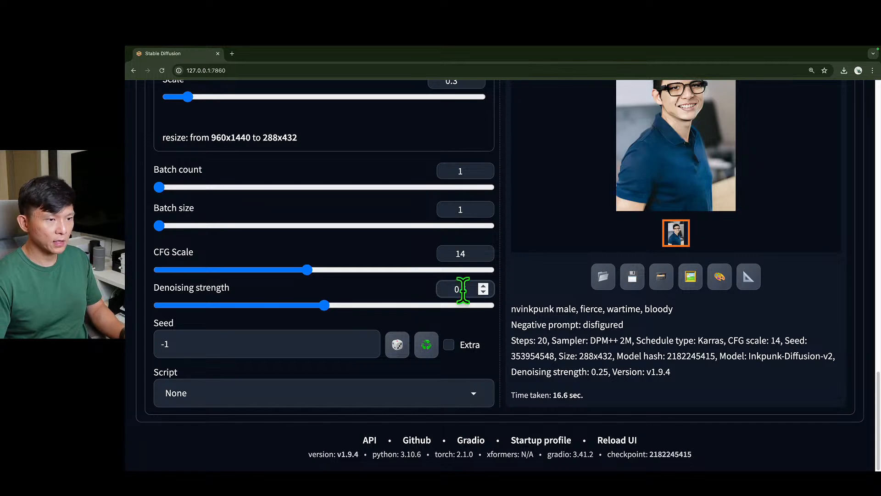
Generate the portrait again with the same prompt and compare the new result with the source photo
scroll(466, 303, "up", 10)
scroll(468, 307, "up", 5)
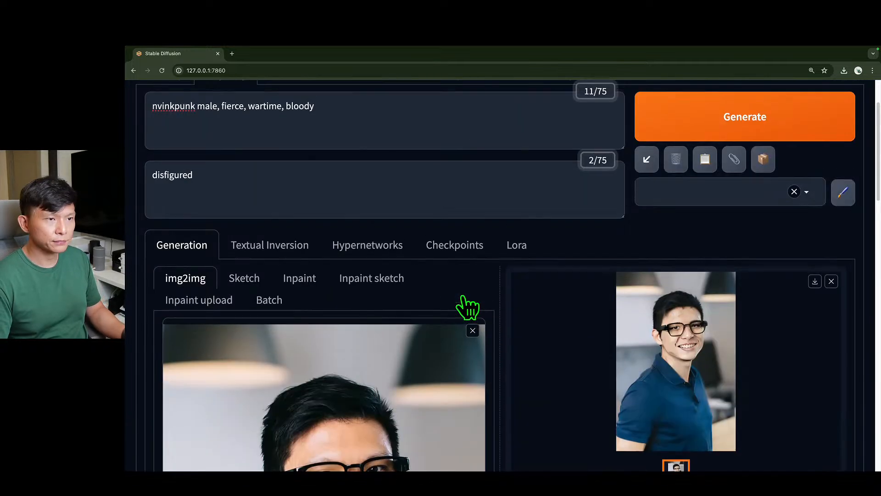
left_click(759, 134)
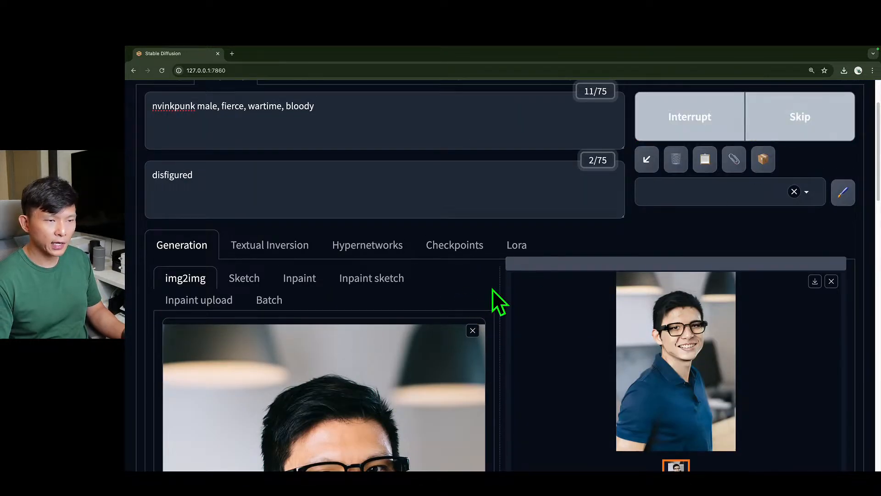
scroll(492, 288, "down", 2)
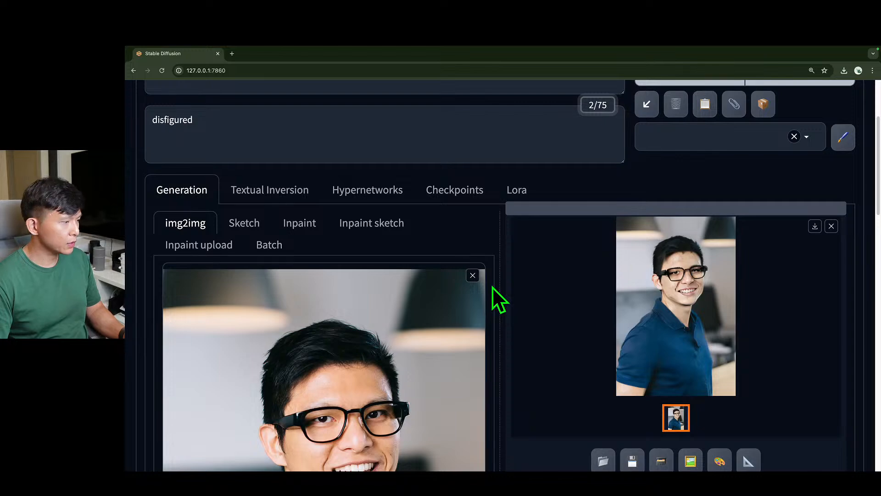
scroll(492, 287, "down", 2)
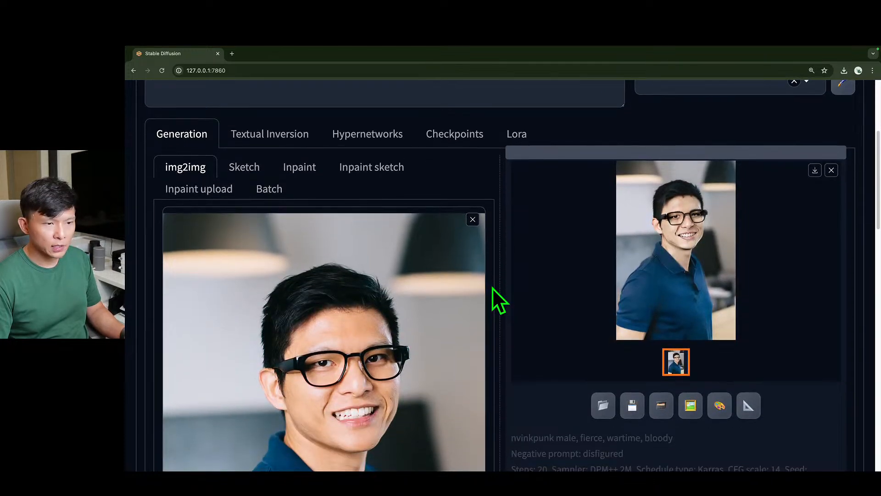
scroll(491, 288, "up", 4)
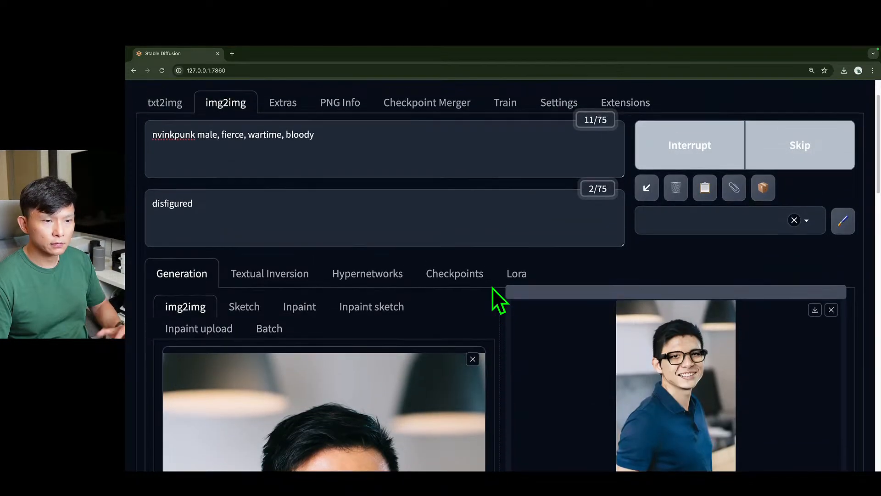
scroll(492, 287, "down", 3)
scroll(491, 288, "down", 2)
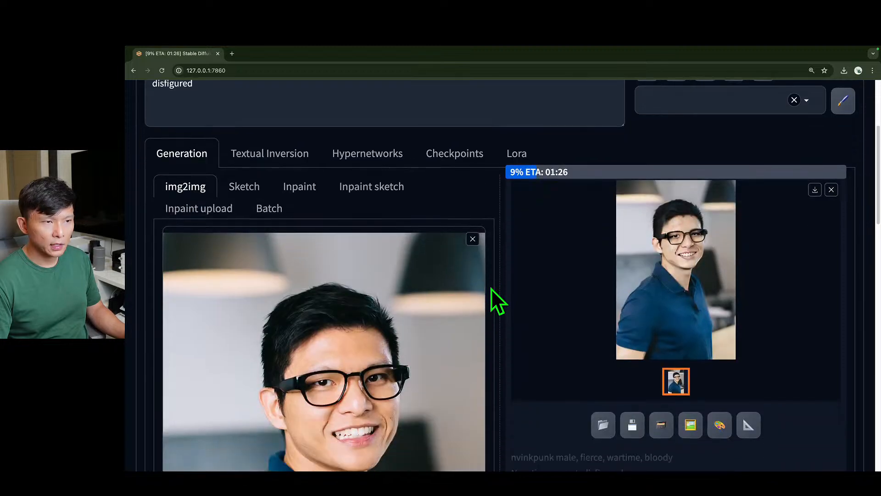
scroll(491, 288, "up", 1)
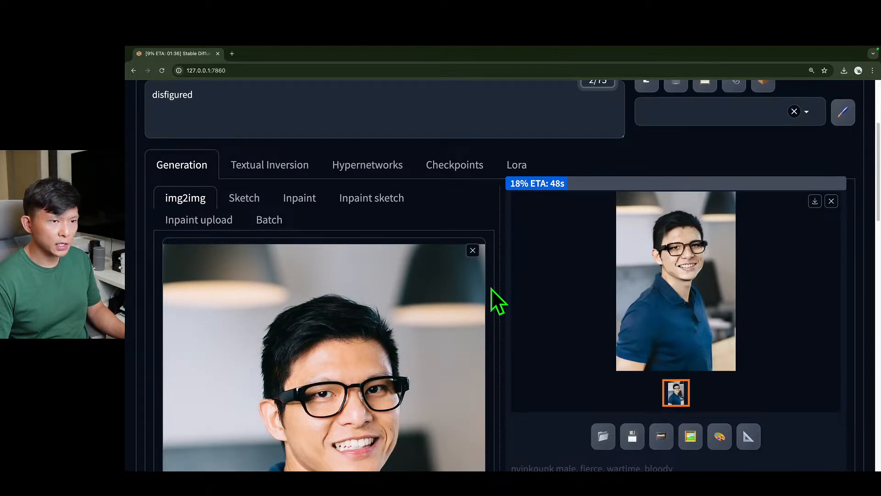
scroll(491, 288, "up", 1)
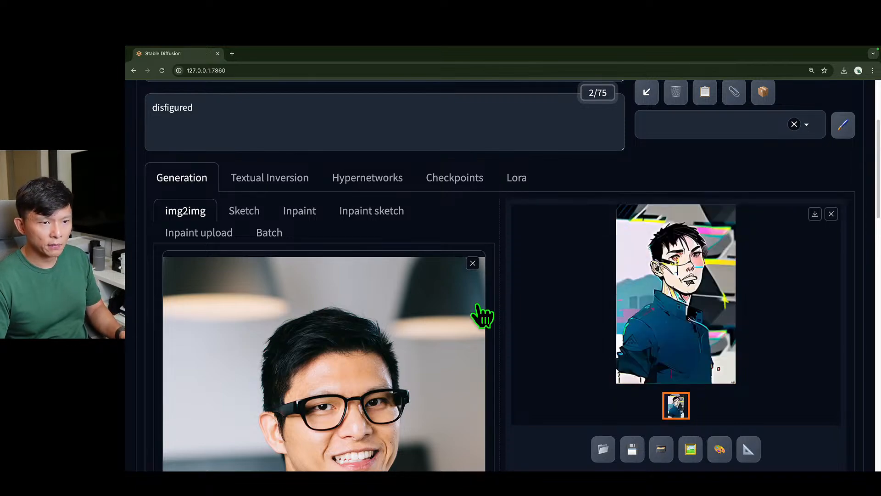
scroll(480, 315, "down", 1)
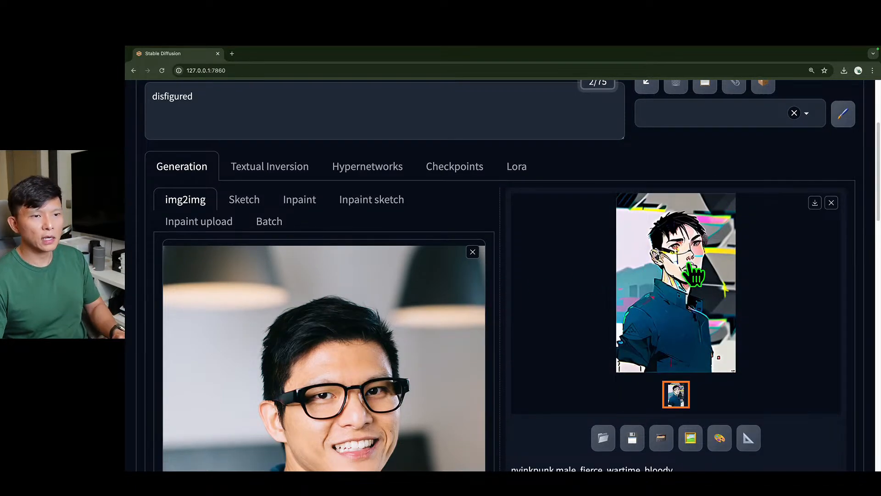
Set the batch size to 2 and start another img2img generation
scroll(497, 250, "down", 10)
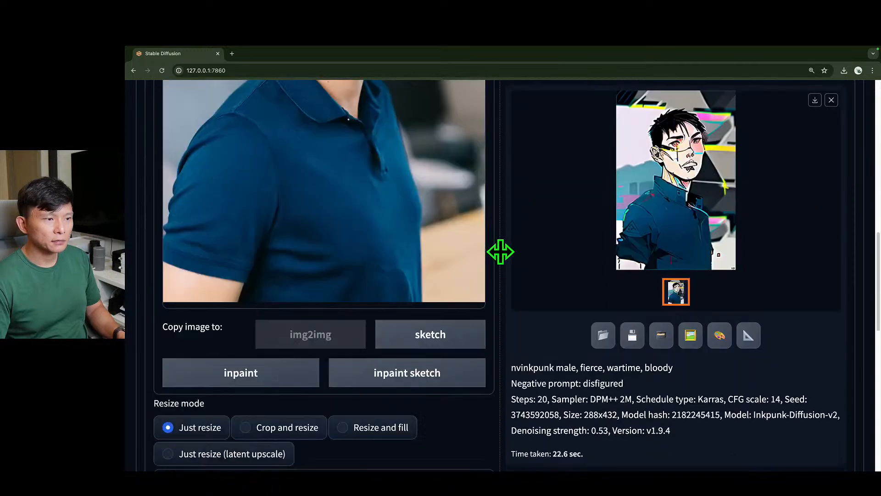
scroll(493, 263, "down", 5)
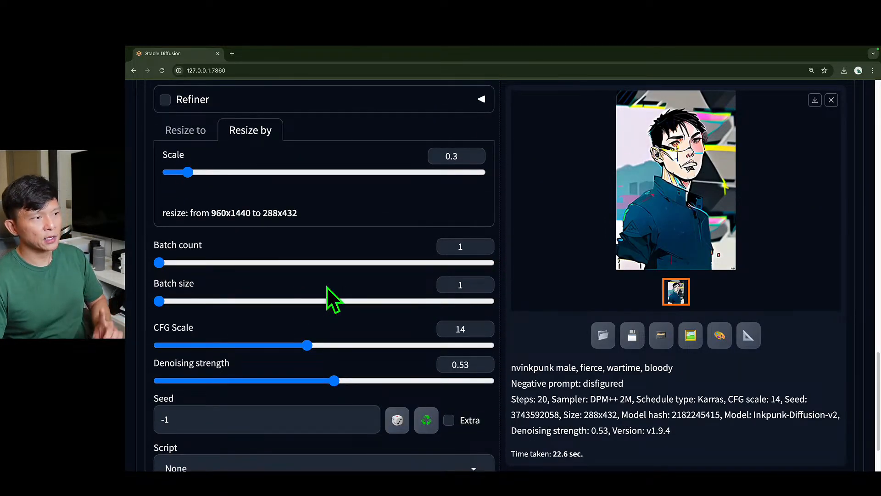
left_click(484, 281)
scroll(499, 282, "up", 15)
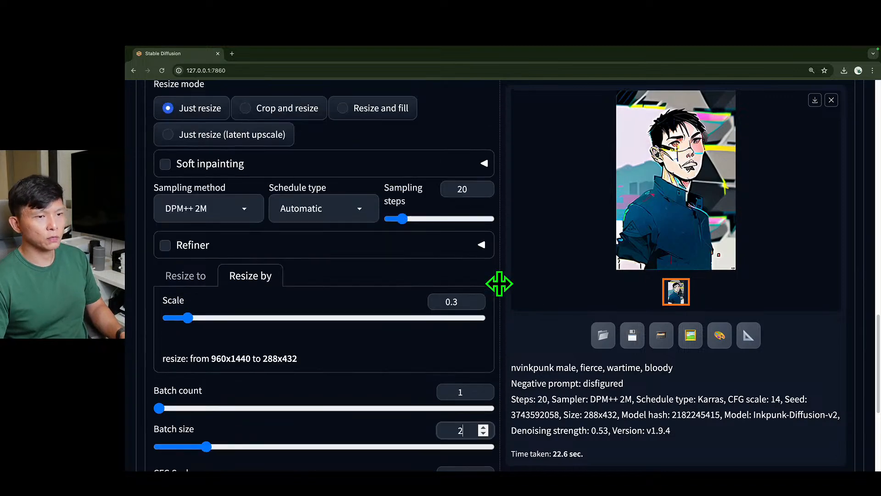
scroll(499, 282, "up", 5)
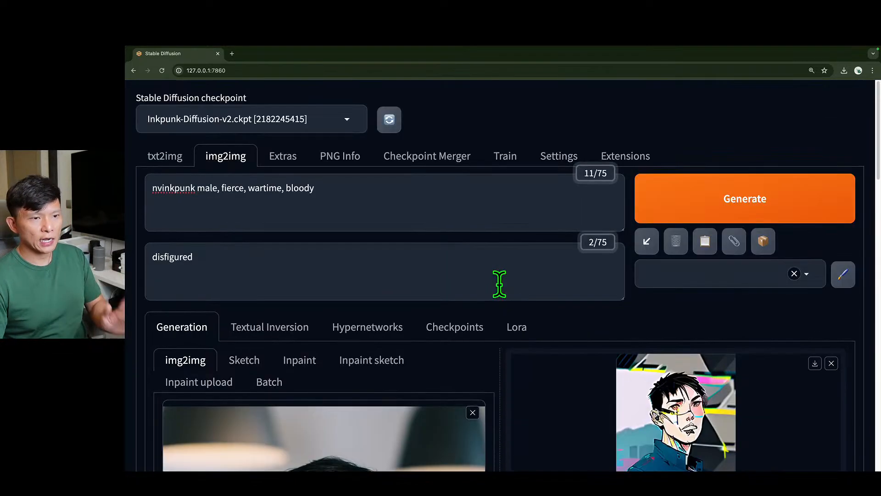
left_click(739, 211)
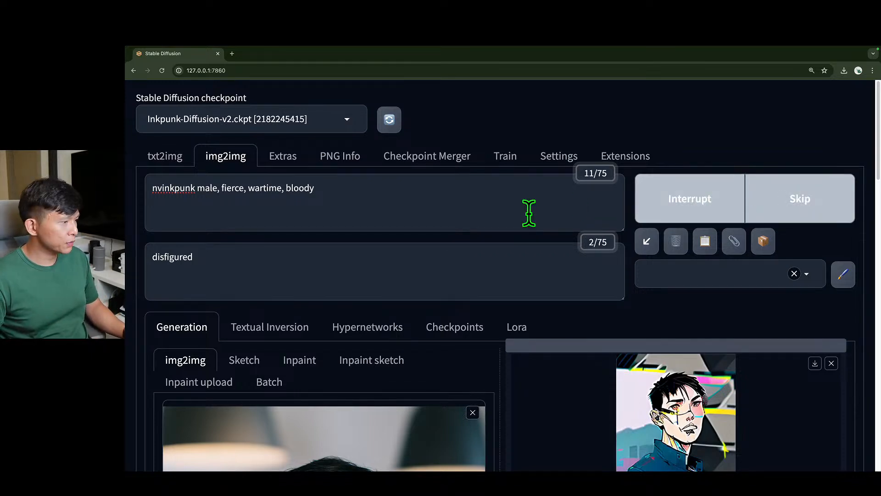
Switch to the Case Done by AI article on running Stable Diffusion locally and find the section "Running on Google Cloud Platform"
key("ctrl+Left")
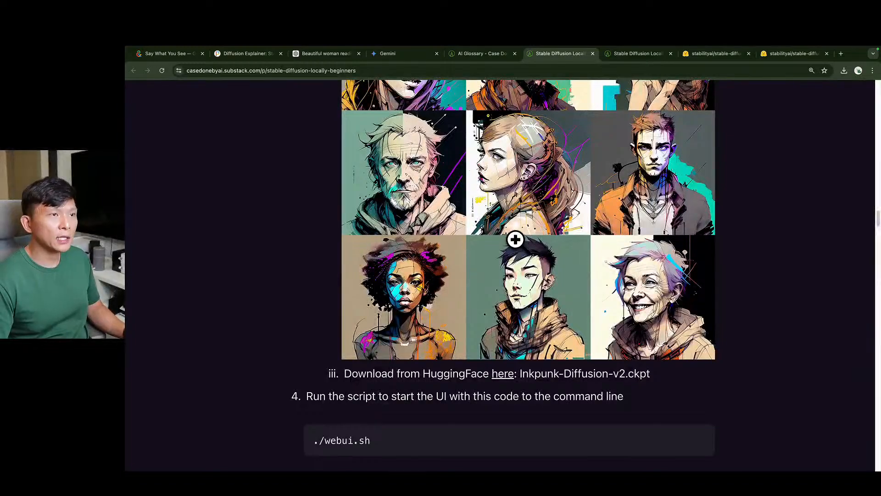
scroll(514, 239, "down", 20)
scroll(542, 269, "down", 15)
scroll(542, 269, "down", 5)
scroll(550, 269, "up", 1)
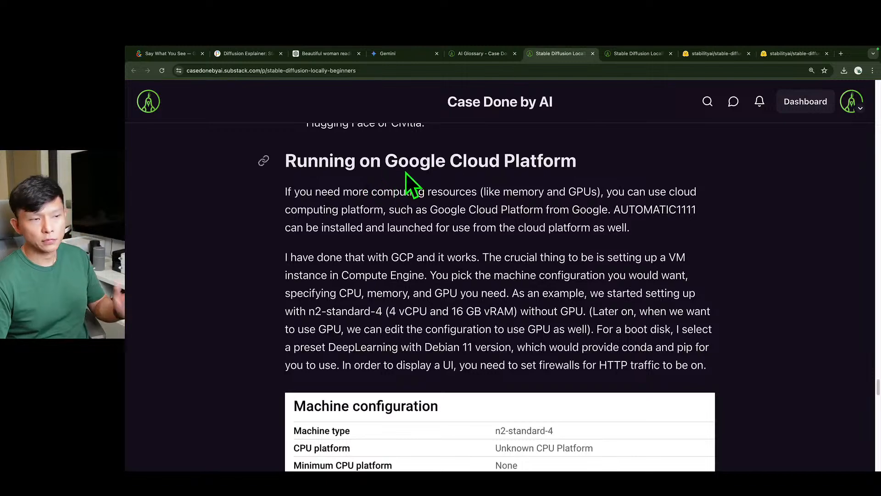
Examine the article's VM, boot disk and firewall settings and its instructions for opening the UI through the external IP with port 7860
scroll(377, 246, "down", 9)
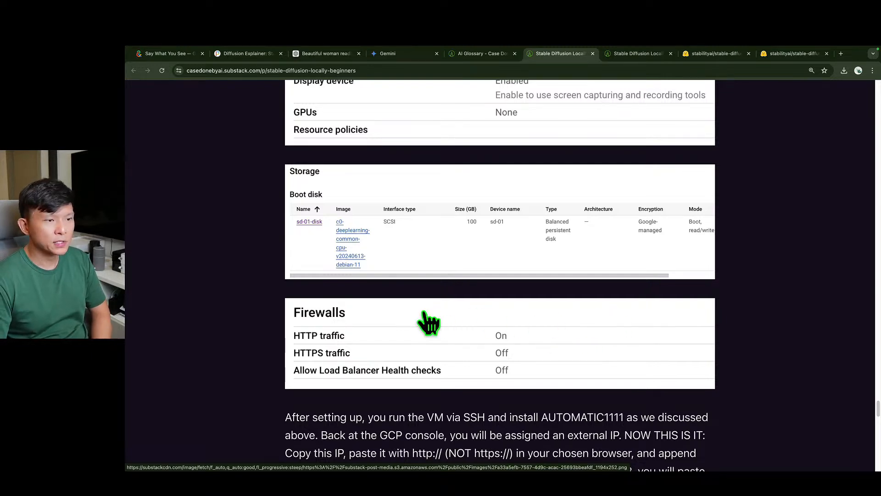
scroll(475, 285, "down", 3)
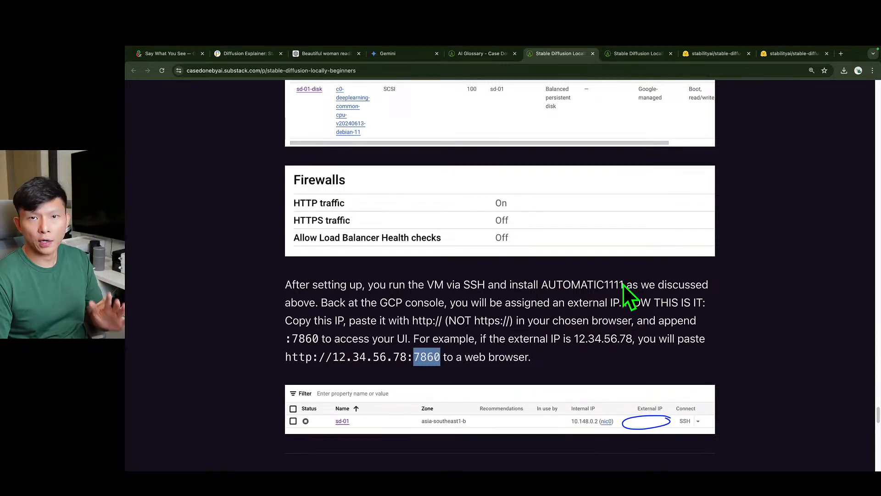
left_click(499, 351)
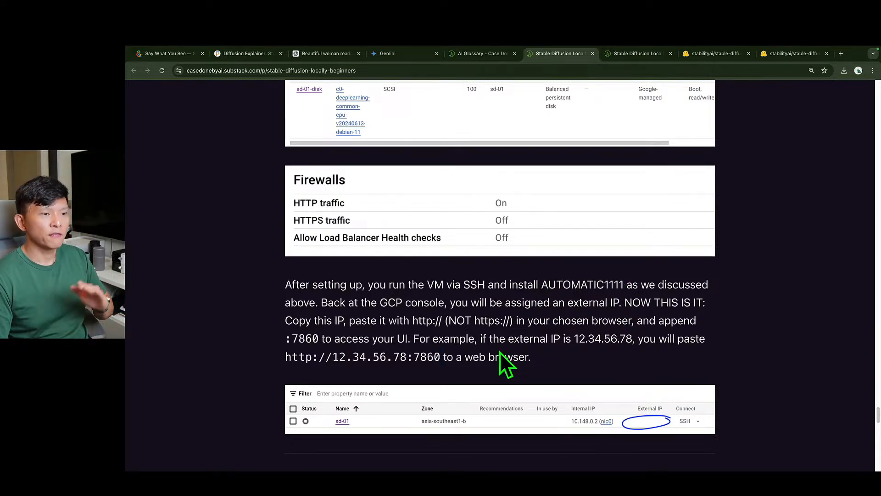
scroll(498, 347, "down", 1)
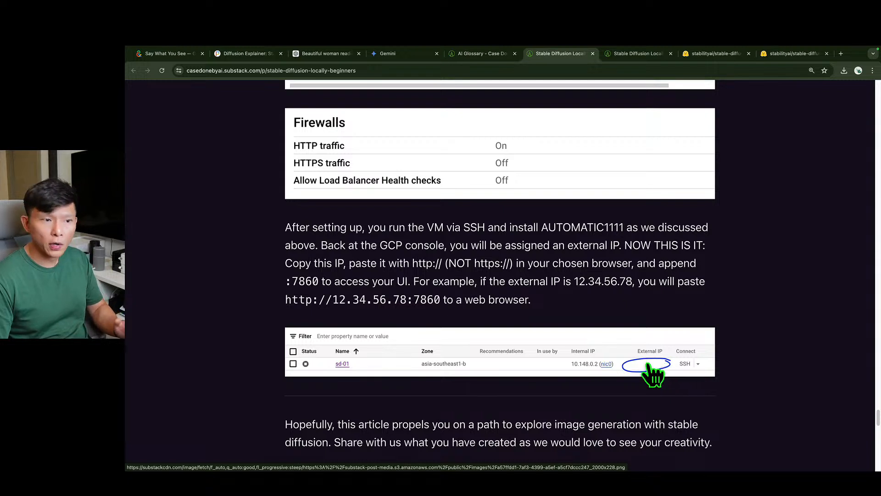
scroll(661, 353, "up", 1)
left_click_drag(285, 312, 444, 313)
left_click(513, 309)
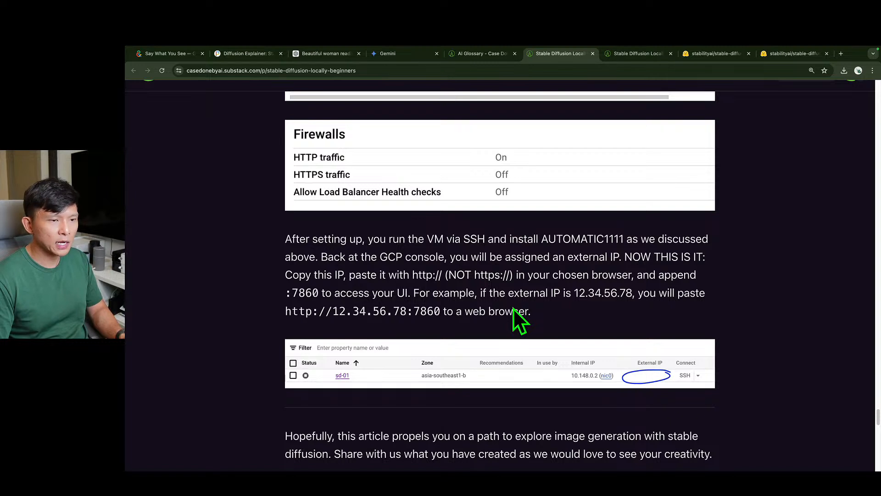
scroll(513, 308, "down", 1)
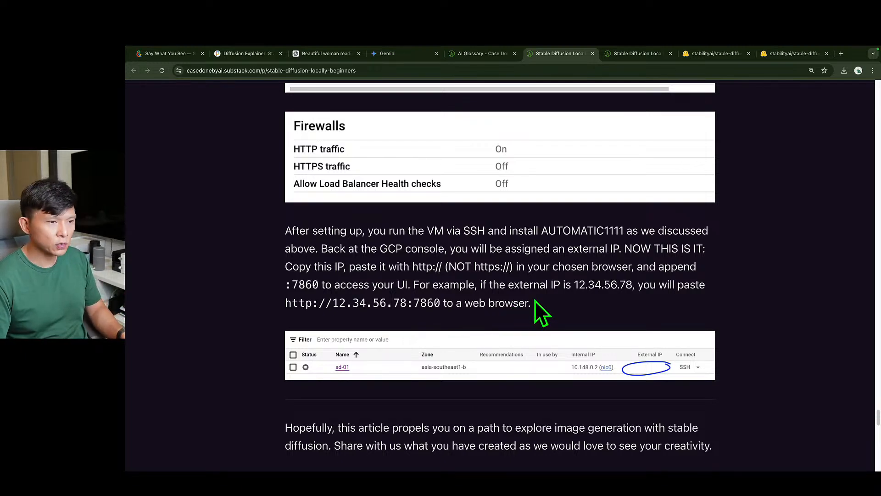
scroll(531, 305, "up", 1)
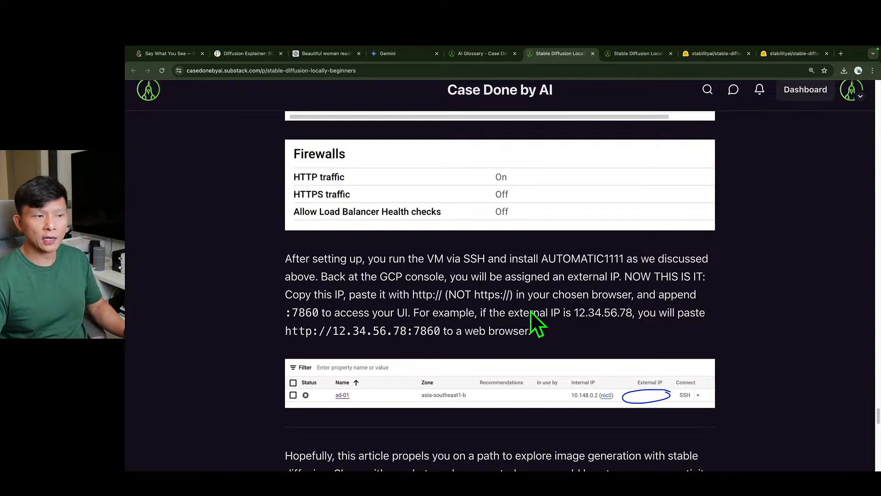
scroll(535, 315, "up", 2)
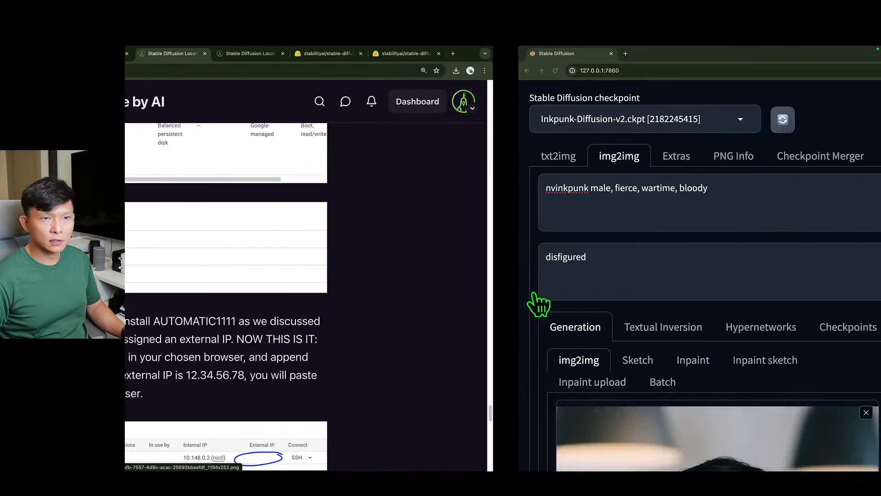
Switch back to the Stable Diffusion web UI and review the generated img2img batch together with the batch size setting
scroll(530, 289, "down", 1)
scroll(525, 289, "down", 2)
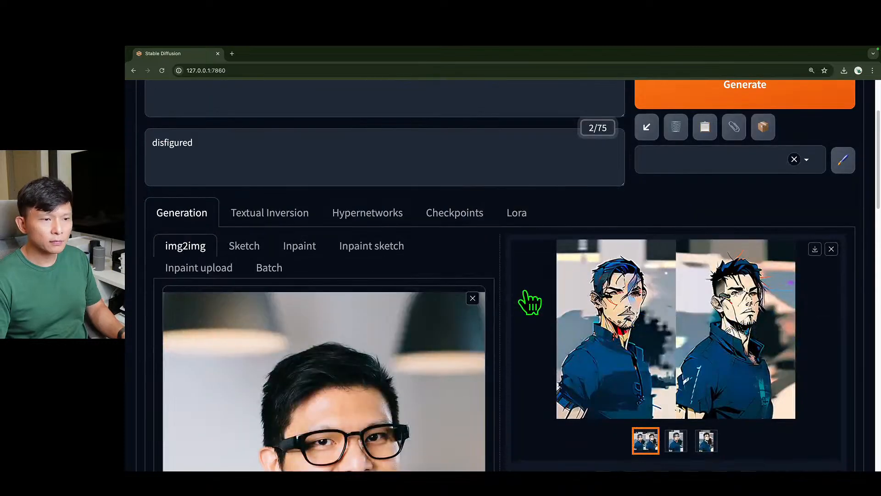
scroll(502, 307, "down", 10)
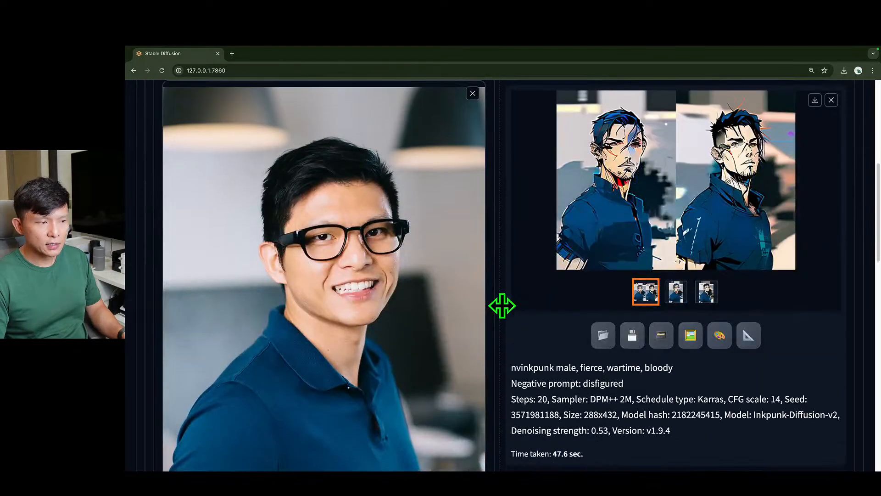
scroll(503, 308, "down", 5)
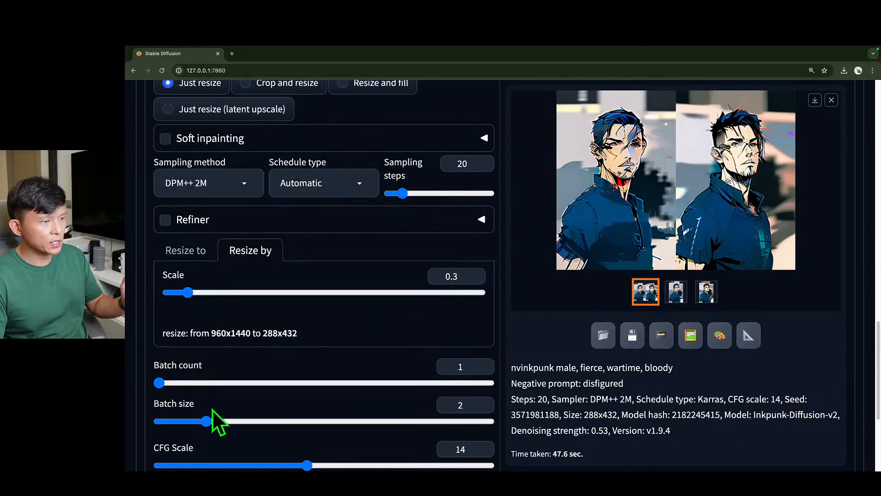
scroll(398, 342, "up", 12)
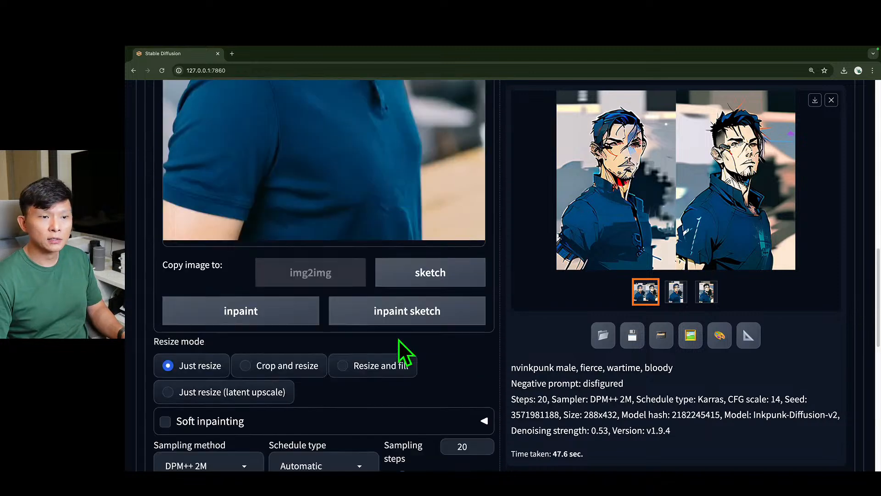
scroll(402, 342, "up", 6)
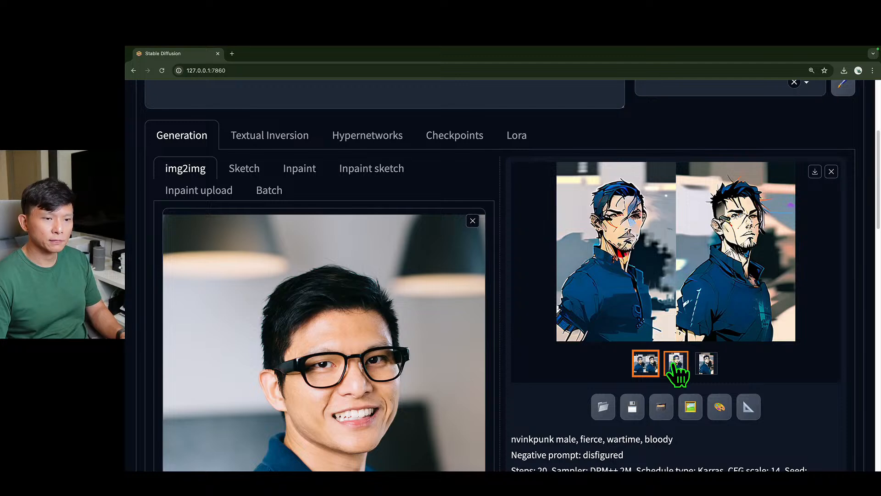
View the two generated portraits of the batch individually and compare their seed values in the generation info
left_click(676, 367)
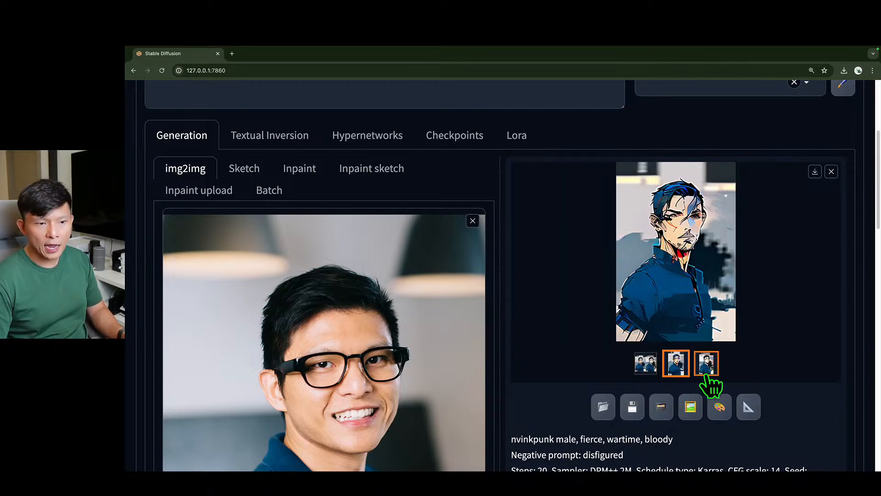
left_click(706, 369)
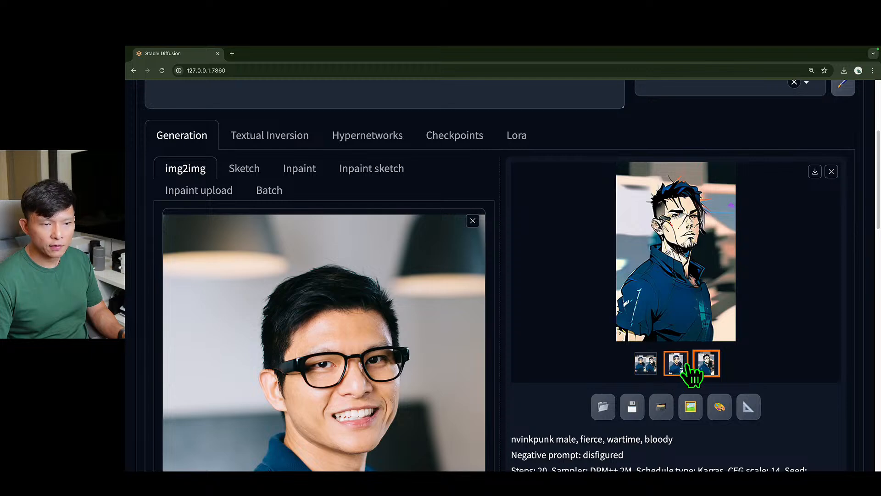
scroll(660, 378, "down", 3)
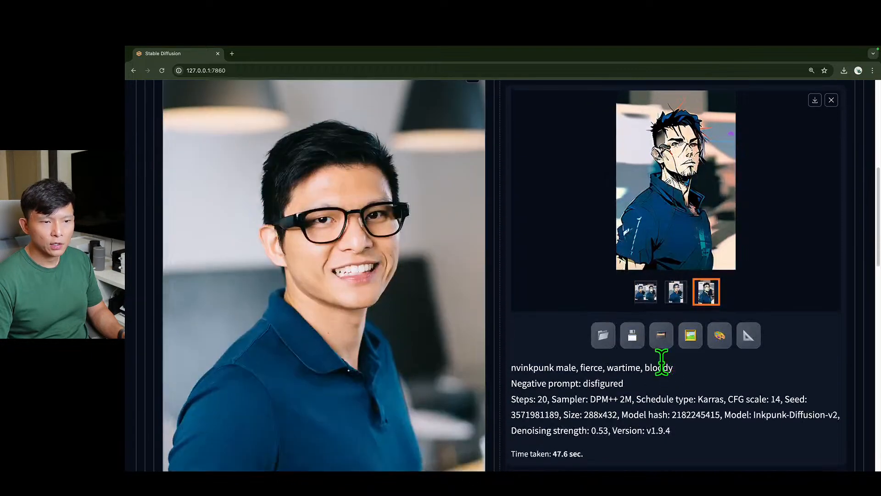
left_click(675, 292)
left_click(705, 294)
left_click(674, 292)
left_click(702, 292)
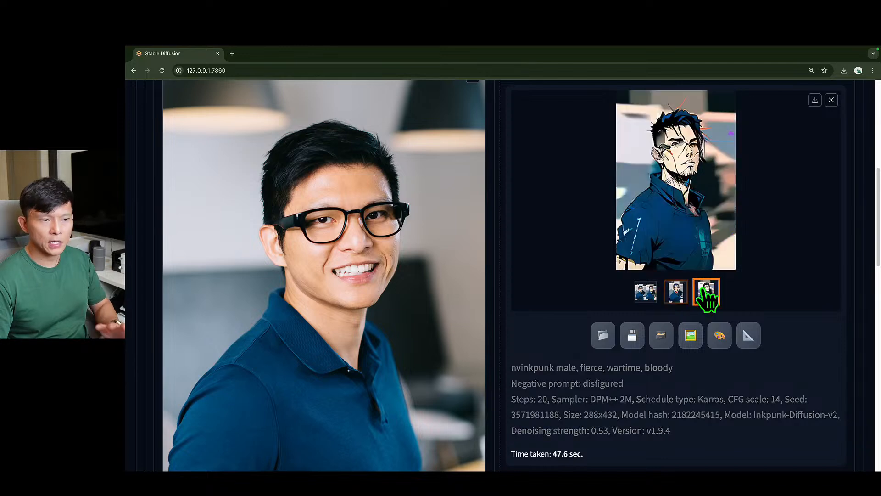
left_click(677, 293)
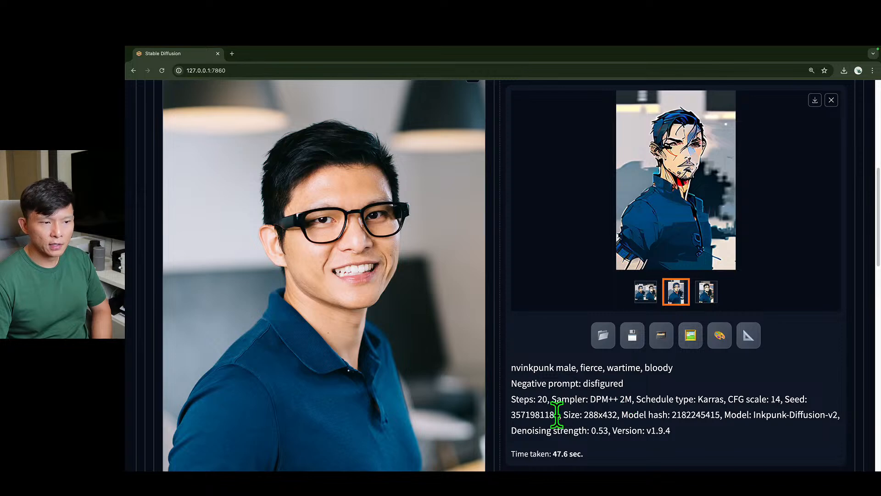
left_click(707, 290)
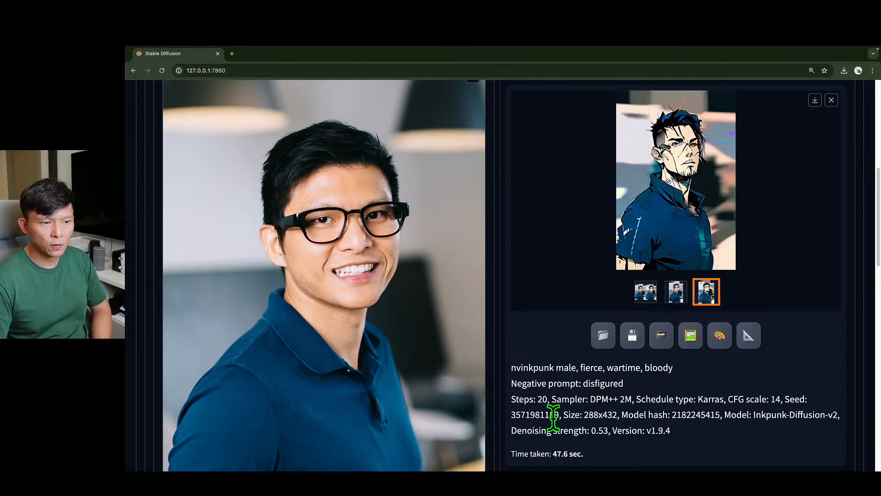
left_click(652, 422)
Look over the img2img page from the prompts down to the sampling, resize, batch and CFG scale settings
scroll(651, 415, "up", 3)
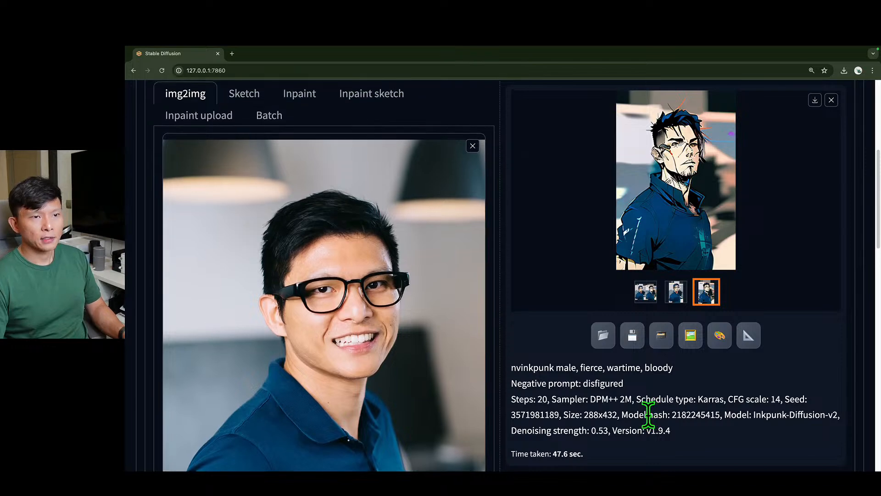
scroll(591, 418, "up", 4)
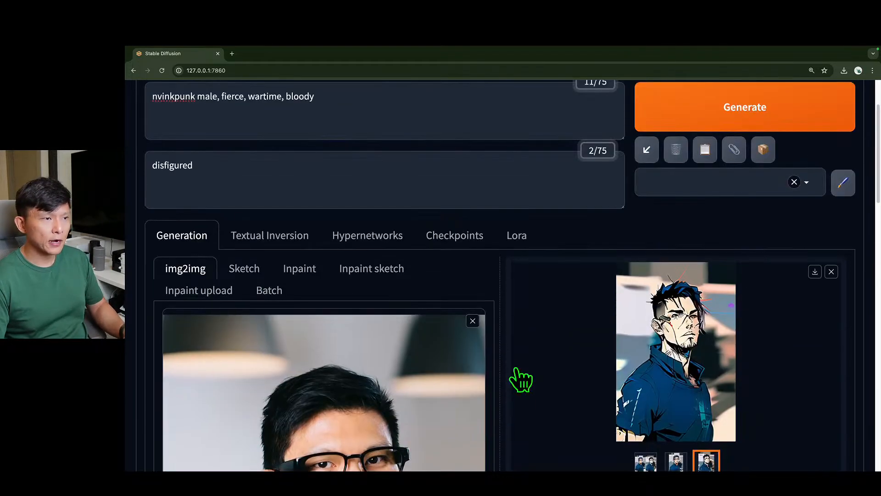
scroll(520, 379, "up", 2)
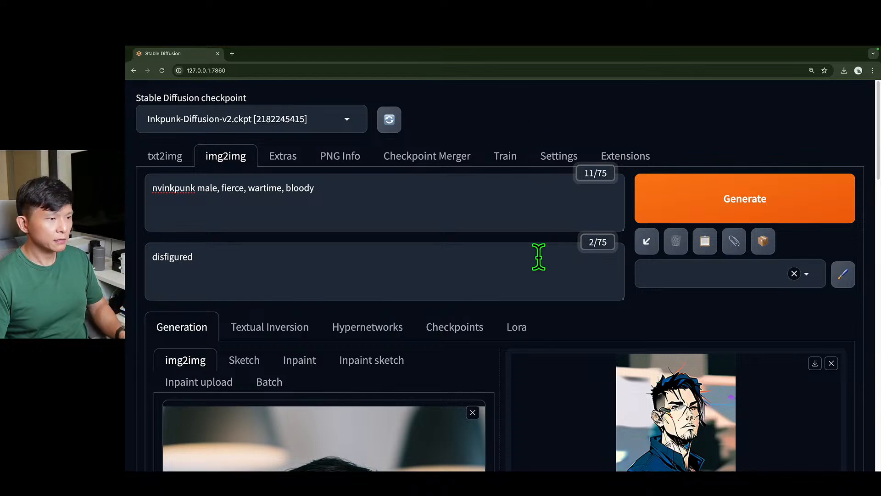
scroll(539, 256, "down", 2)
scroll(541, 271, "up", 2)
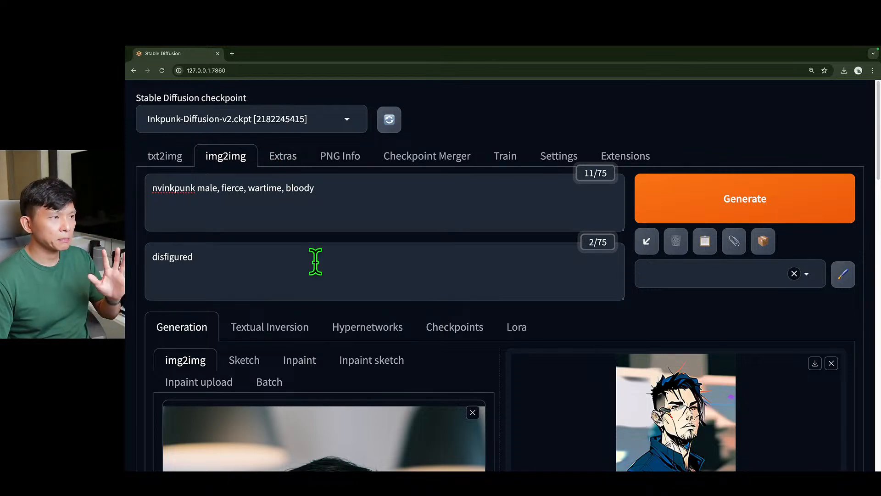
scroll(315, 263, "down", 3)
scroll(499, 236, "down", 3)
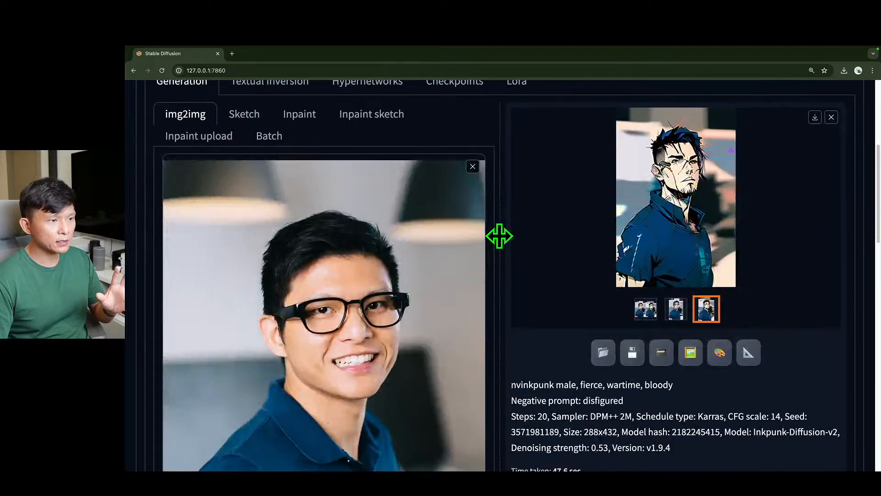
scroll(499, 236, "down", 10)
scroll(499, 236, "down", 8)
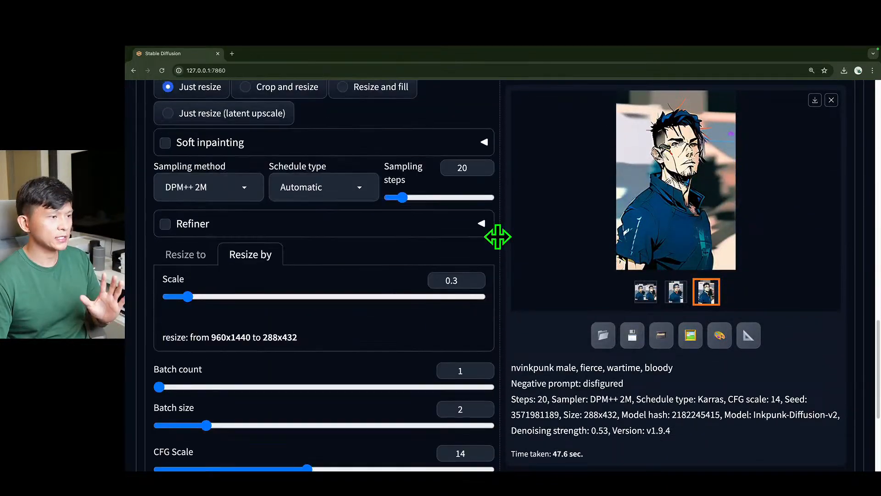
scroll(497, 236, "up", 20)
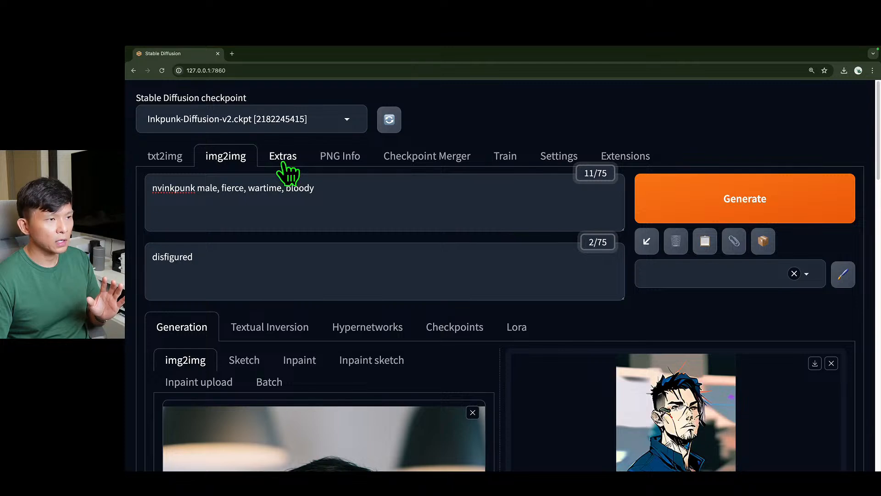
View the Inpaint sketch and Inpaint modes of img2img
left_click(351, 366)
scroll(348, 374, "down", 3)
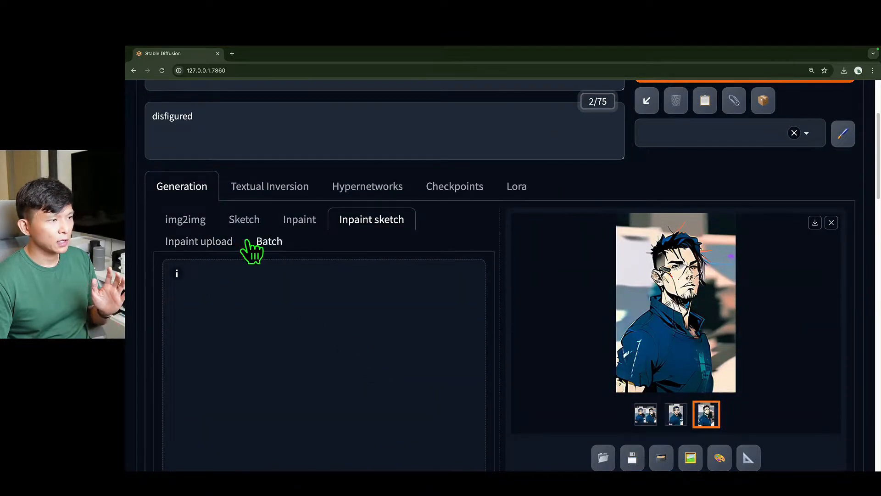
left_click(301, 221)
scroll(370, 271, "up", 3)
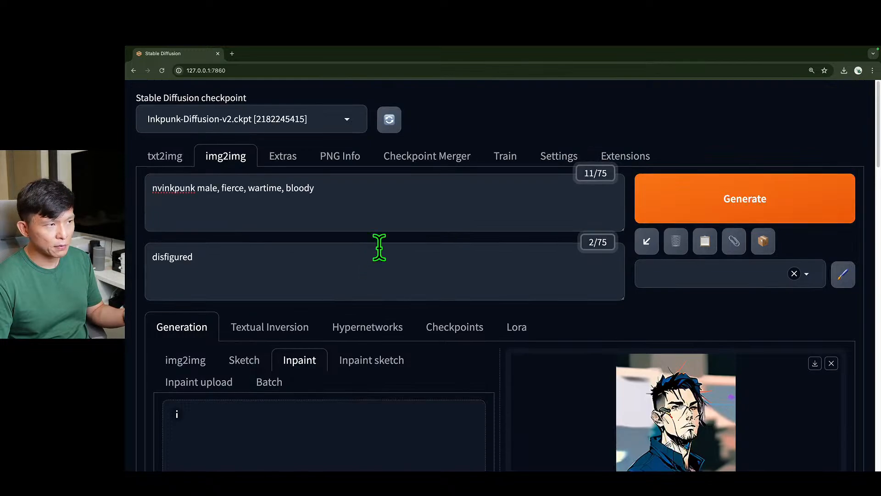
Open Extras and examine the single-image upload area and the Upscale options
left_click(283, 157)
scroll(266, 285, "down", 5)
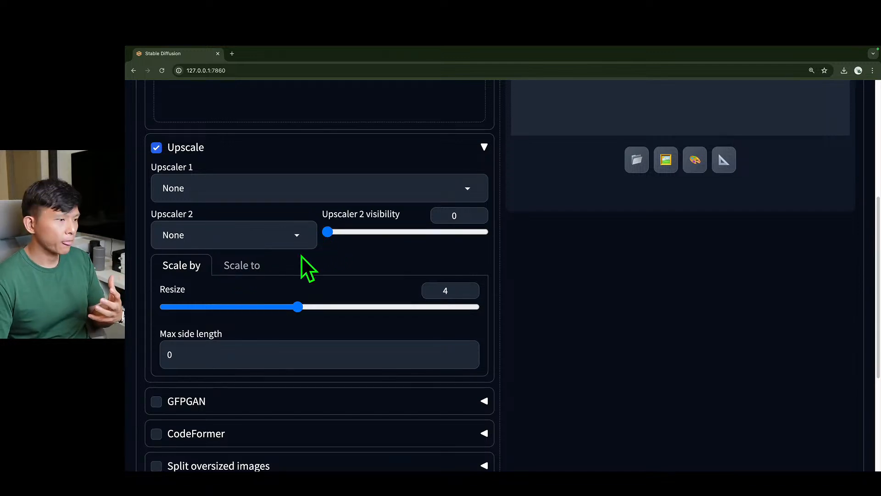
scroll(302, 257, "down", 3)
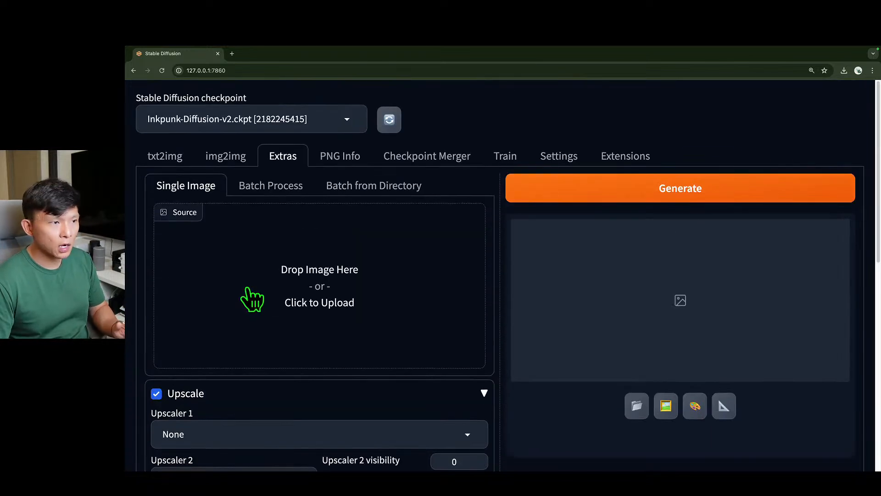
scroll(247, 287, "up", 1)
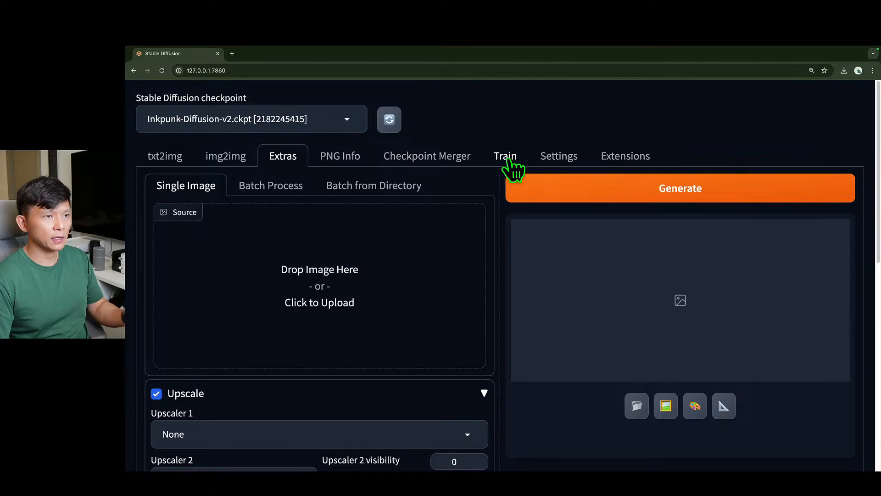
Open the Train page and view its Create embedding, Create hypernetwork and Train forms
left_click(512, 168)
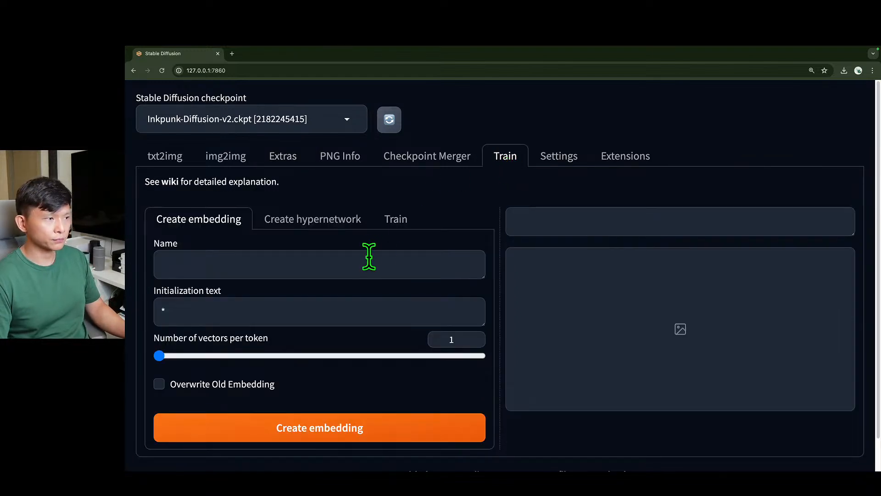
scroll(353, 236, "down", 1)
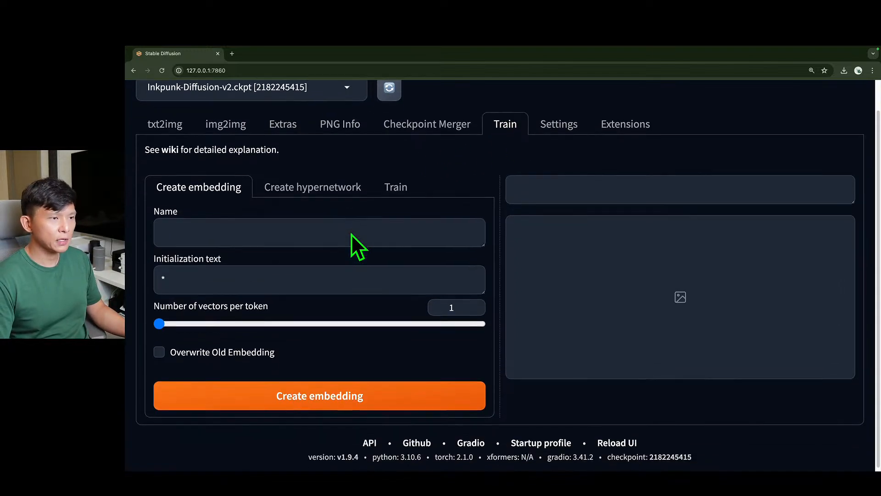
left_click(299, 185)
left_click(394, 185)
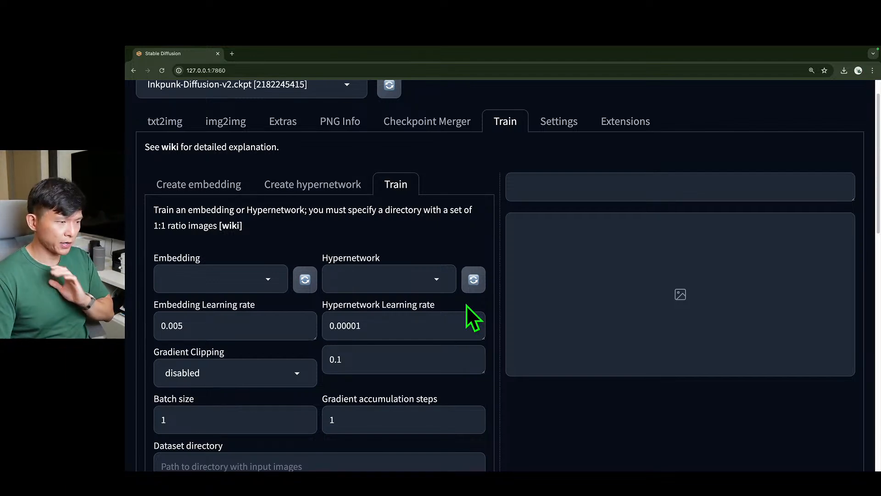
scroll(467, 305, "up", 1)
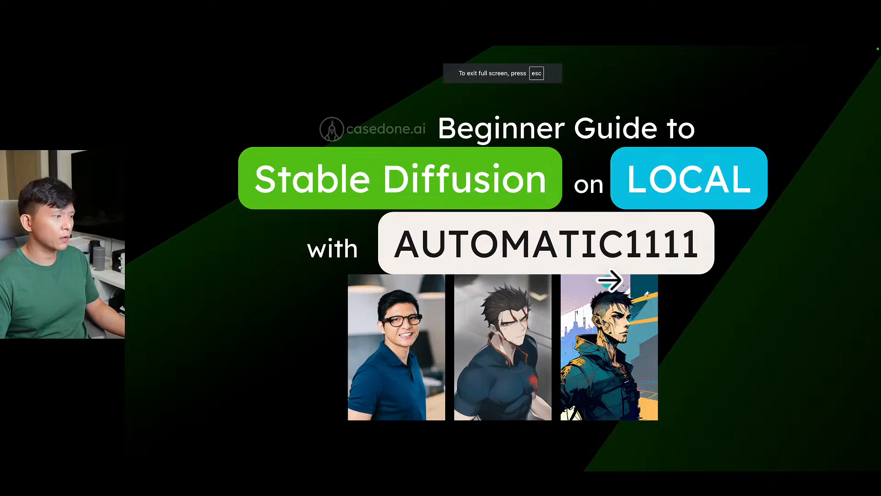
left_click(609, 281)
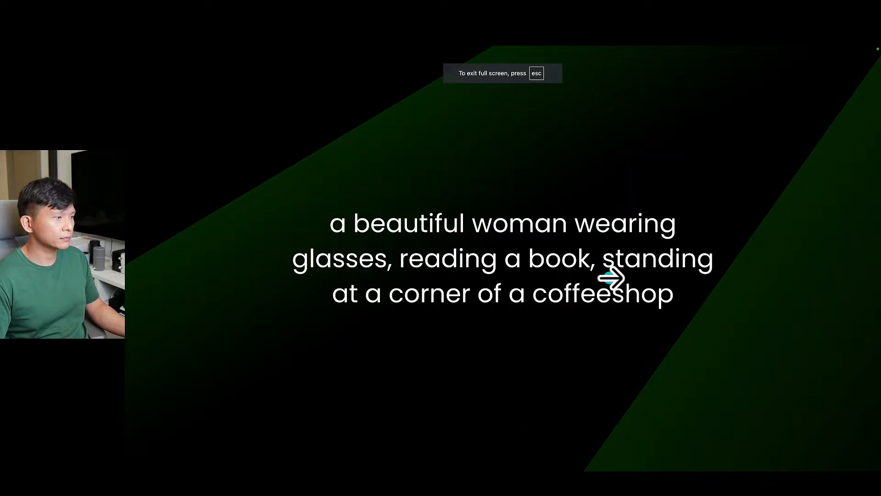
left_click(655, 247)
left_click(655, 246)
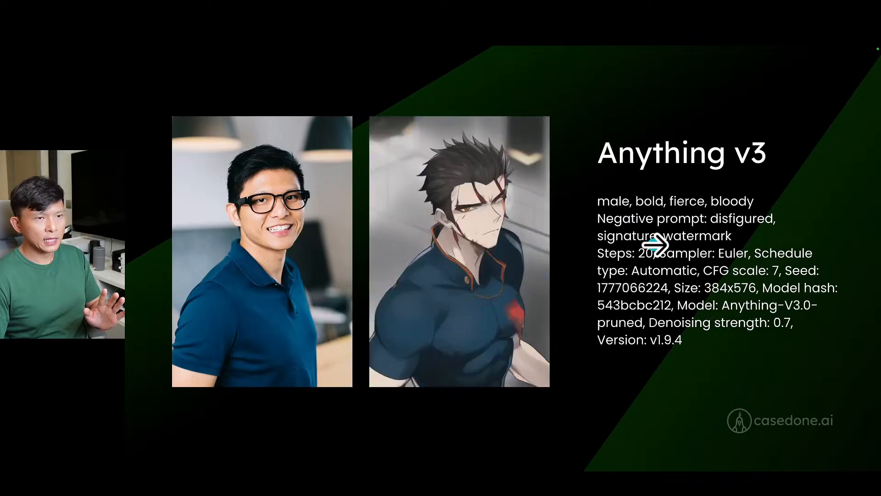
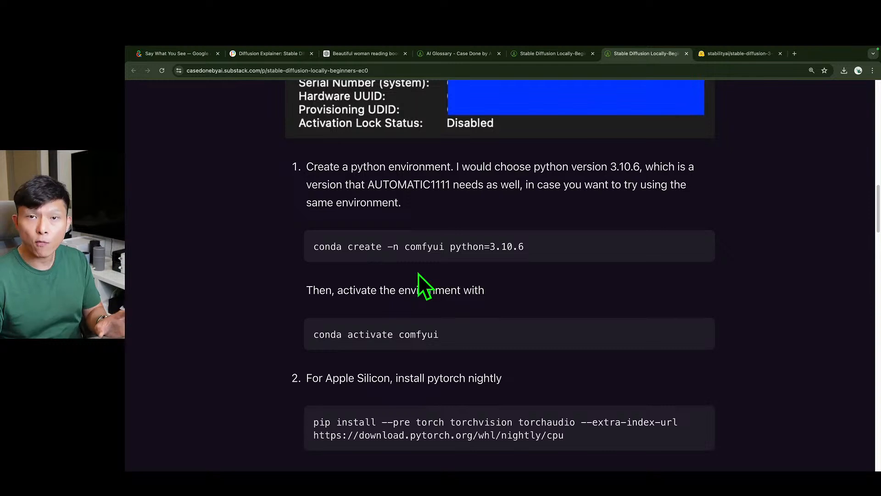
scroll(417, 273, "up", 2)
scroll(417, 272, "up", 1)
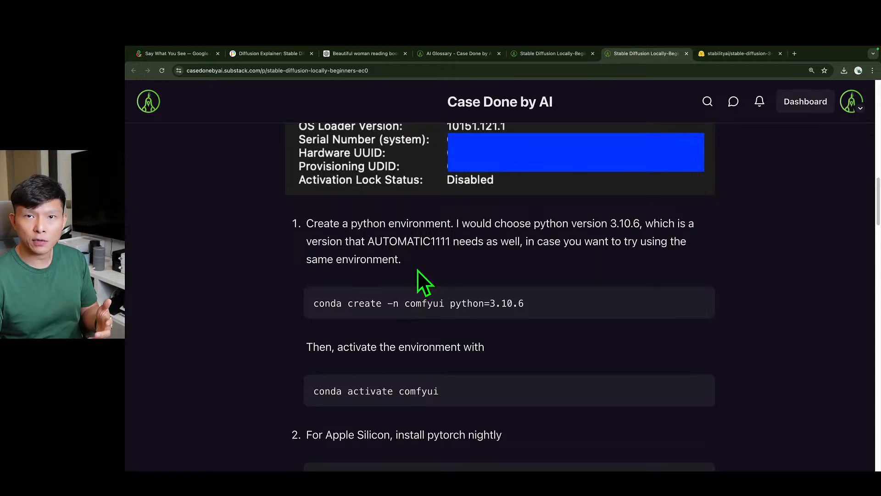
scroll(412, 271, "down", 1)
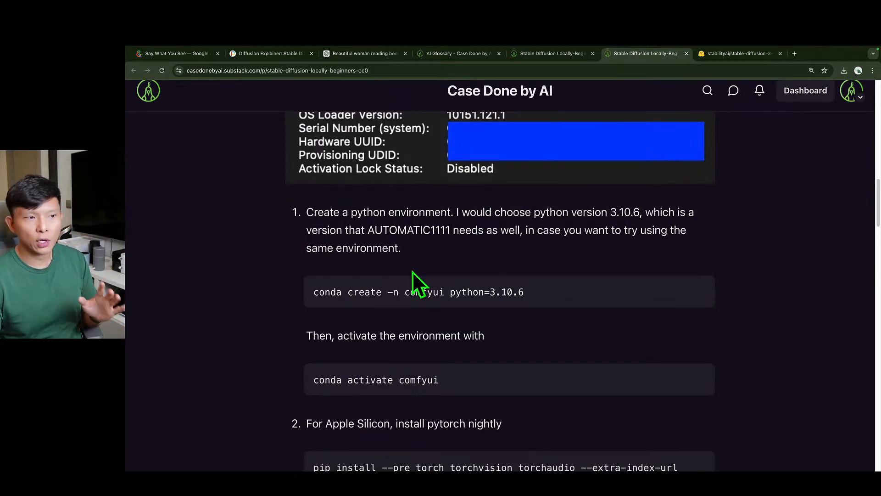
scroll(536, 213, "up", 1)
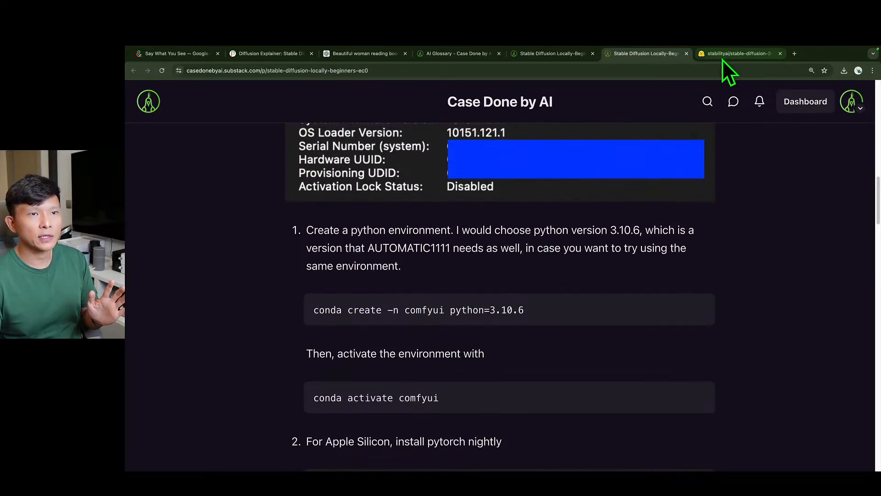
Check the first local Stable Diffusion article, return to the ComfyUI one and highlight AUTOMATIC1111 in its Python environment instructions
left_click(527, 57)
scroll(464, 225, "up", 20)
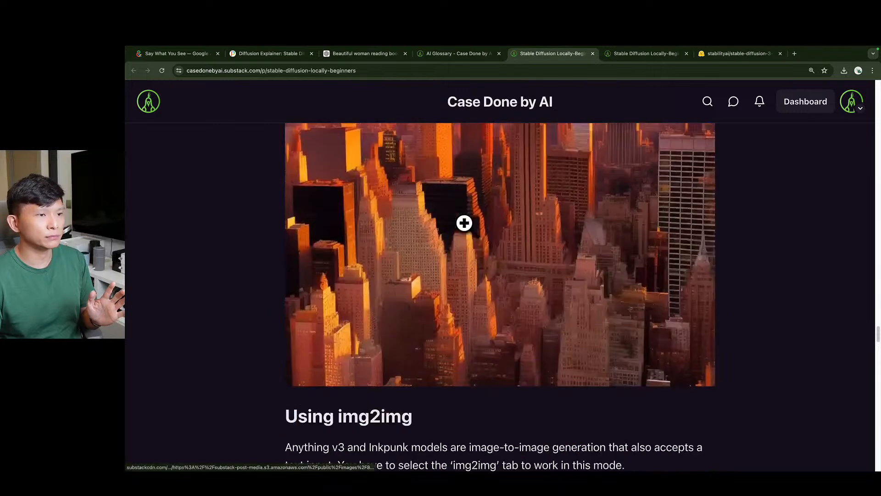
left_click(651, 54)
scroll(459, 211, "down", 3)
left_click_drag(367, 181, 459, 181)
scroll(452, 211, "up", 3)
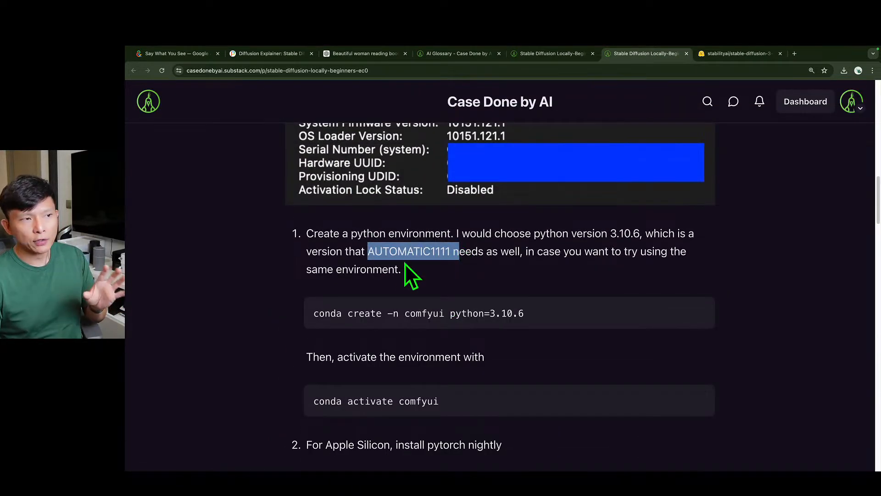
Open the ComfyUI repo linked in the article's ComfyUI Setup section and view the README's installing instructions
scroll(401, 264, "up", 6)
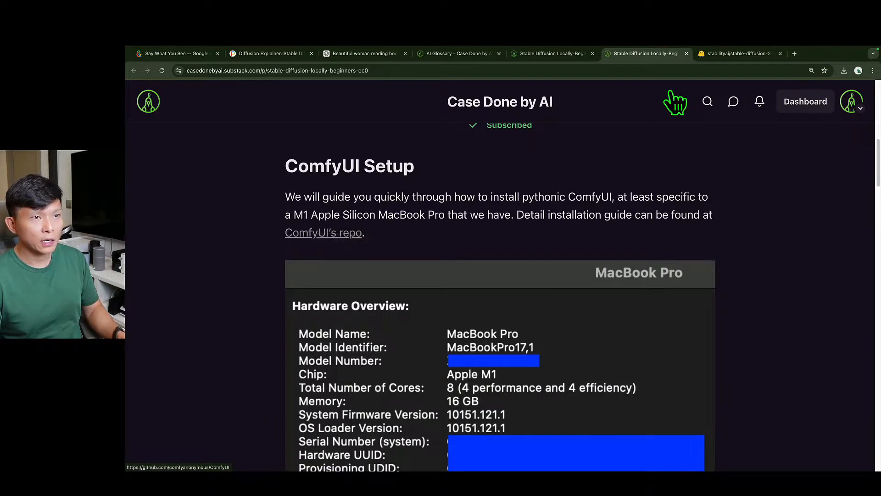
left_click(342, 235, "super")
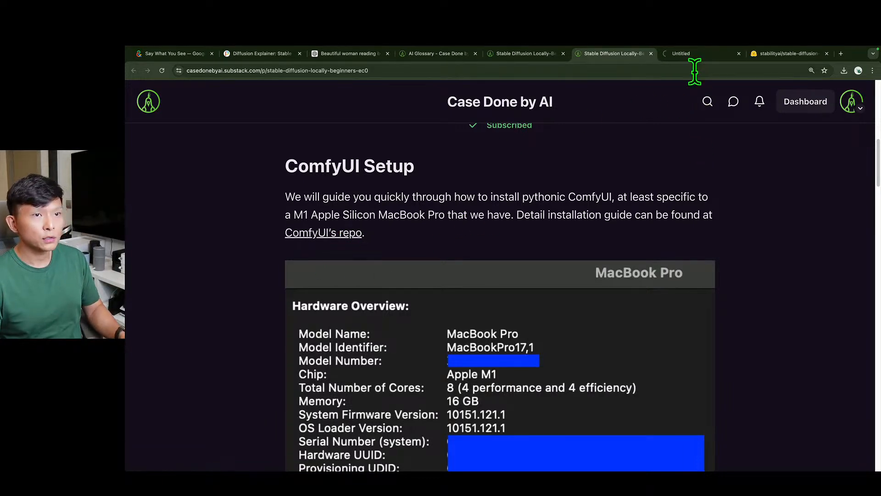
left_click(701, 54)
scroll(628, 277, "down", 15)
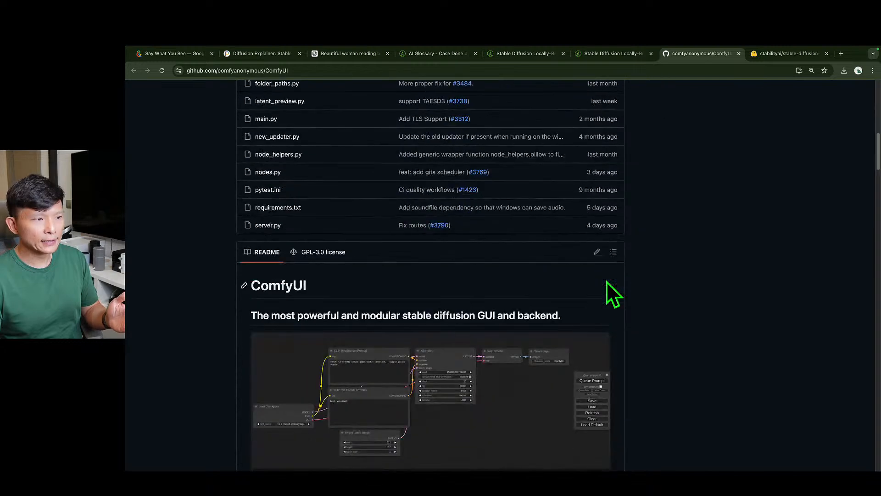
left_click(304, 294)
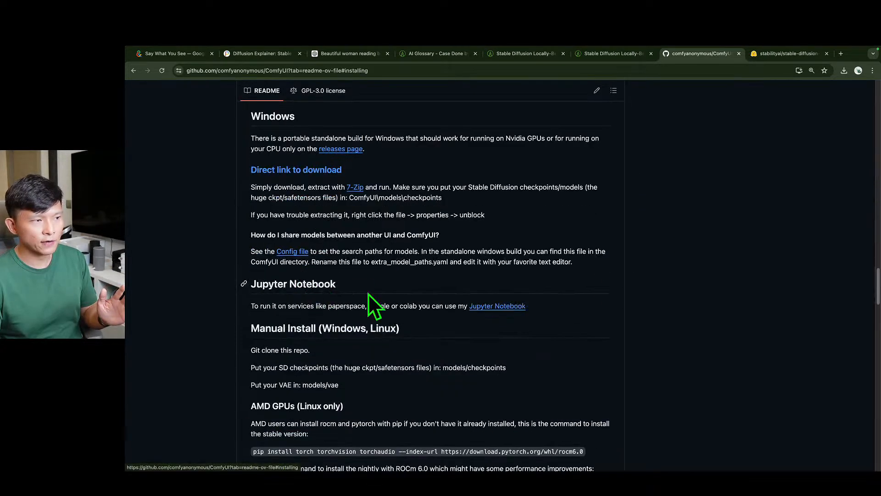
Return to the ComfyUI setup article and review the instructions for creating and activating the Python environment
left_click(599, 56)
scroll(441, 296, "down", 15)
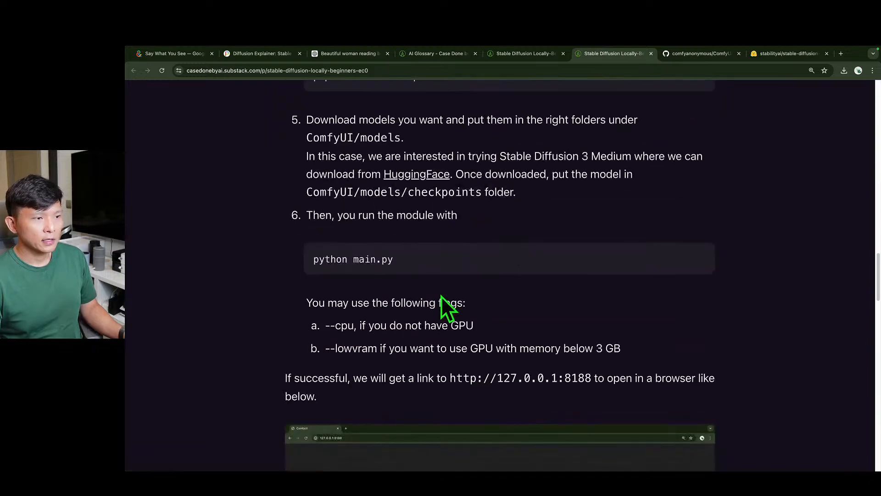
scroll(441, 295, "up", 6)
scroll(440, 293, "up", 4)
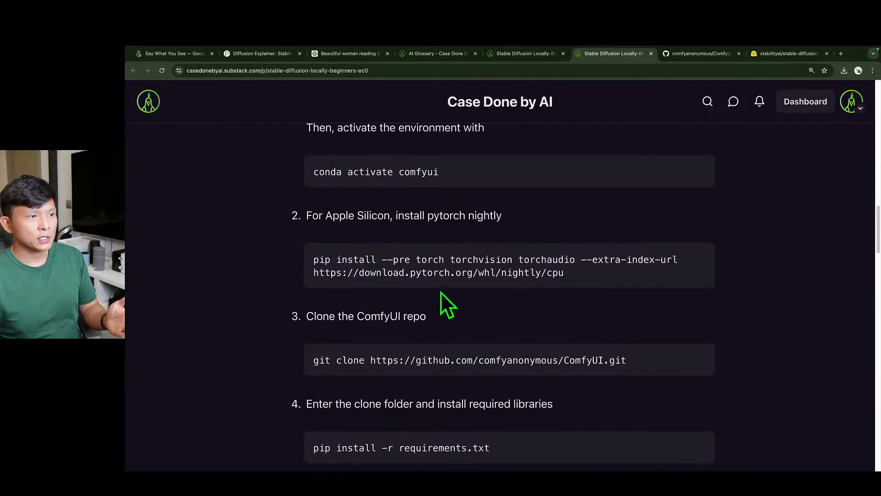
scroll(293, 309, "up", 2)
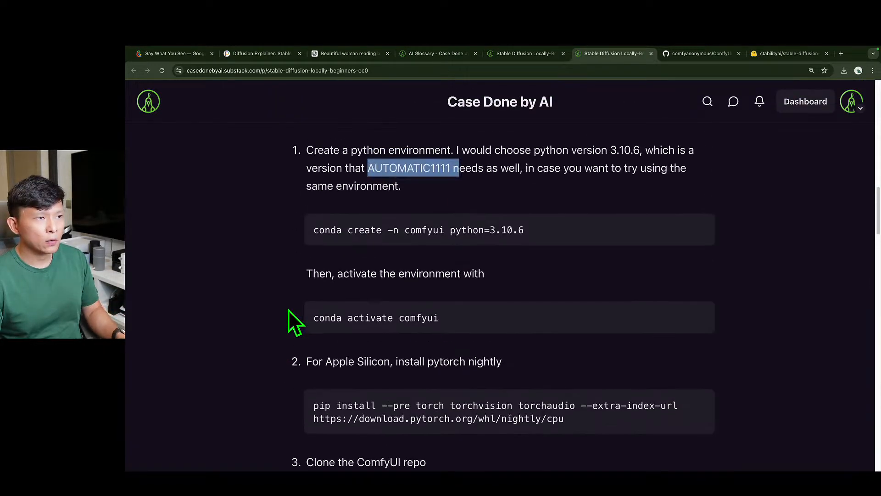
left_click(400, 171)
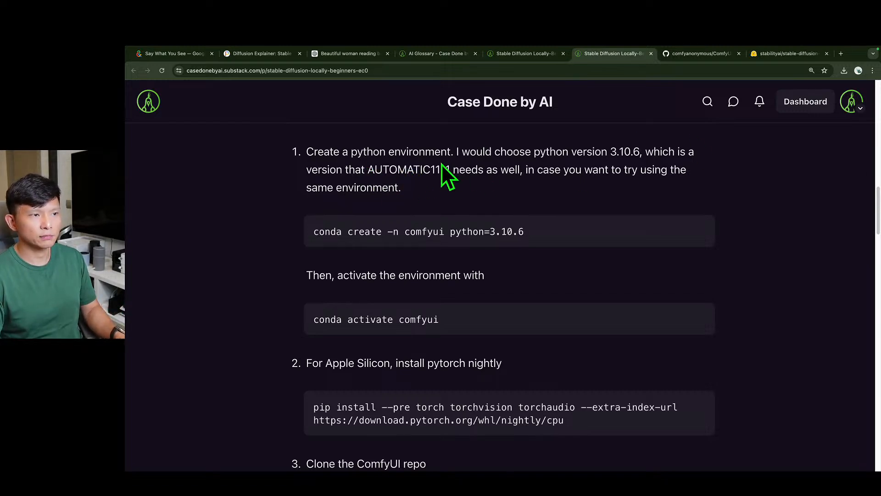
left_click(447, 205)
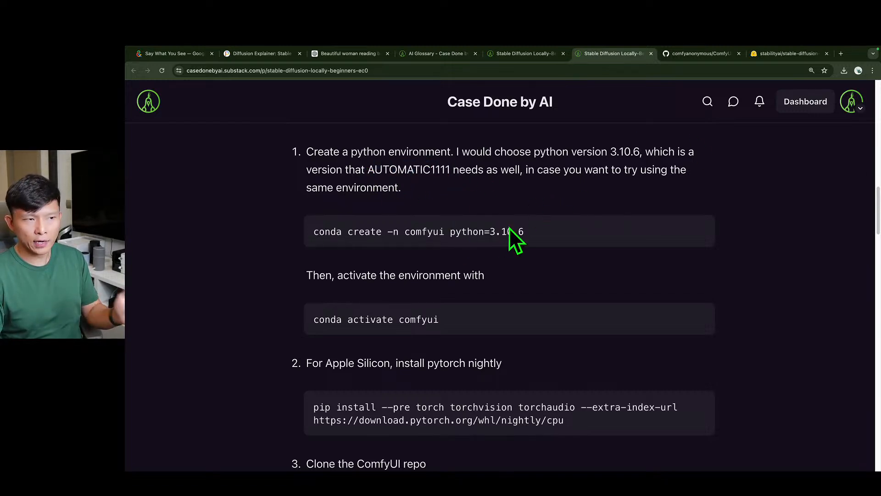
Read the article's instructions for installing PyTorch nightly, cloning the ComfyUI repo, installing requirements and placing the models
scroll(458, 242, "down", 5)
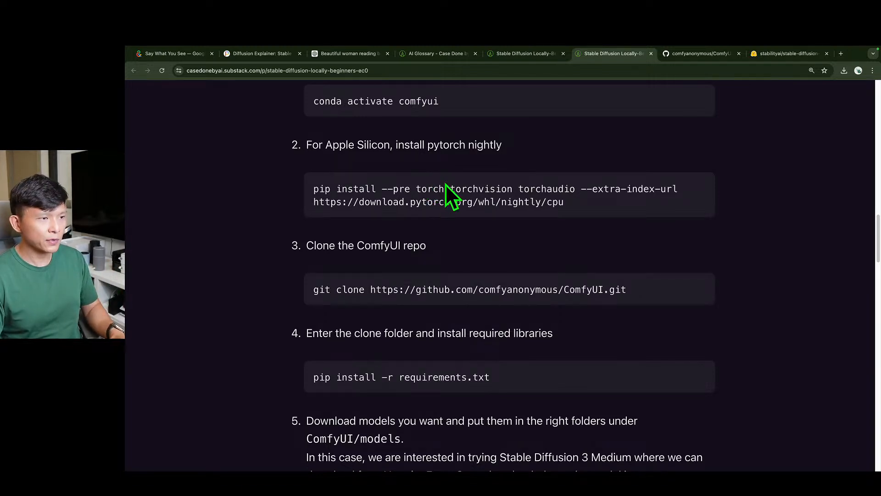
left_click_drag(316, 289, 567, 291)
left_click(629, 288)
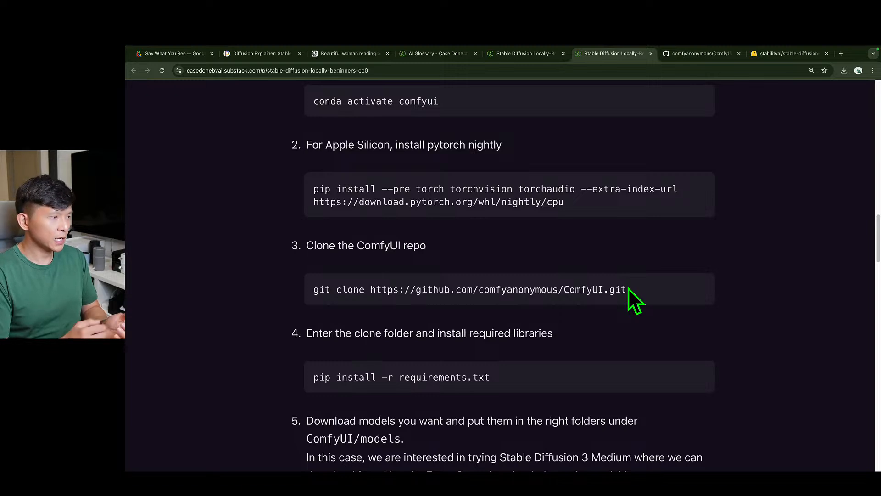
scroll(611, 291, "down", 3)
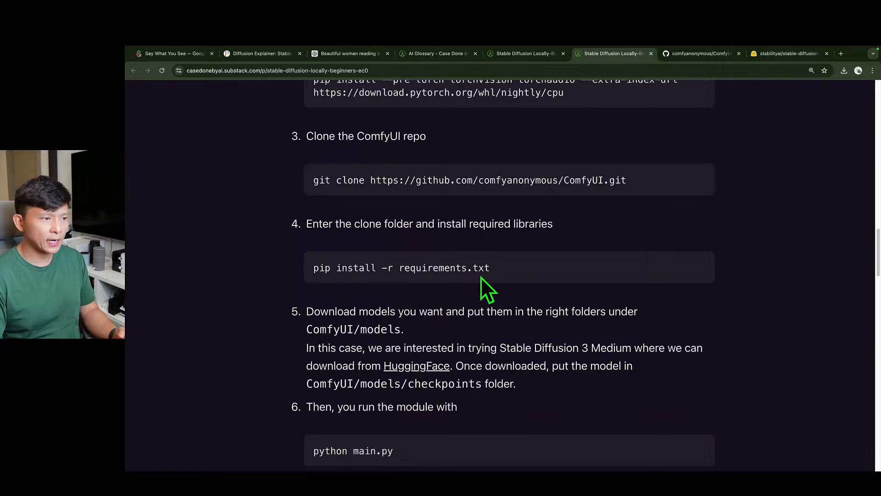
scroll(480, 277, "down", 4)
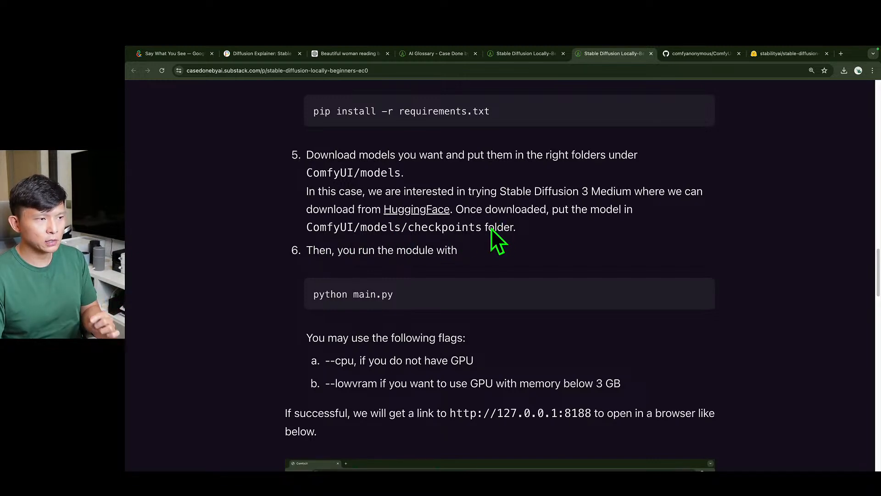
scroll(492, 231, "down", 1)
scroll(489, 230, "down", 2)
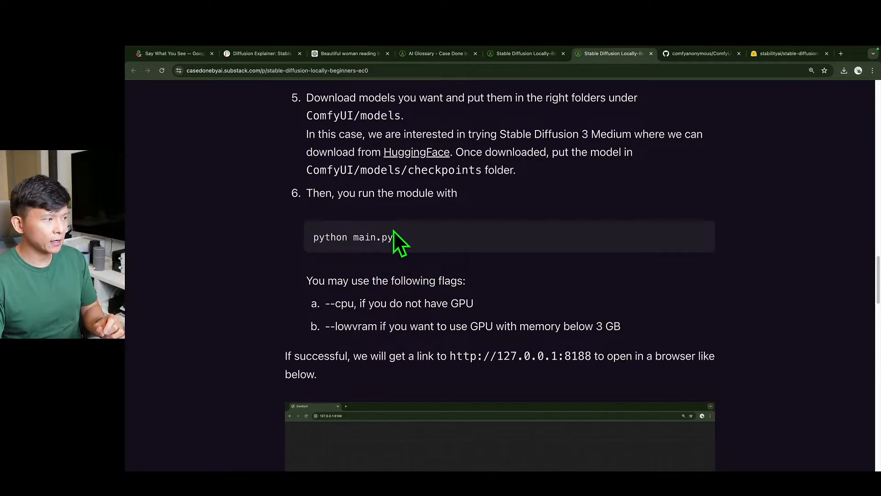
scroll(363, 243, "down", 4)
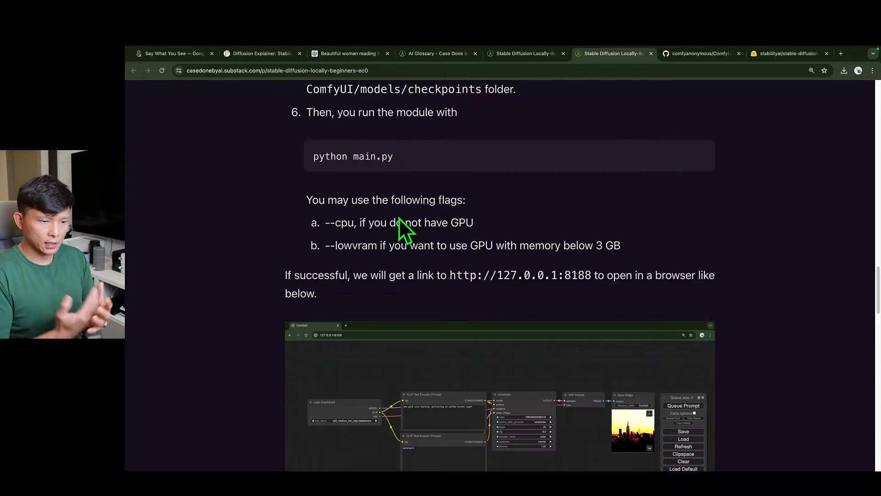
scroll(397, 216, "down", 3)
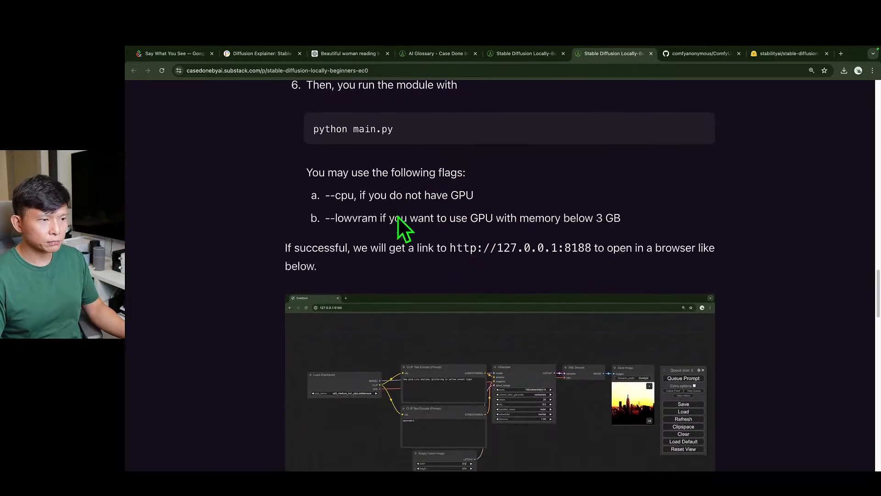
scroll(397, 216, "down", 1)
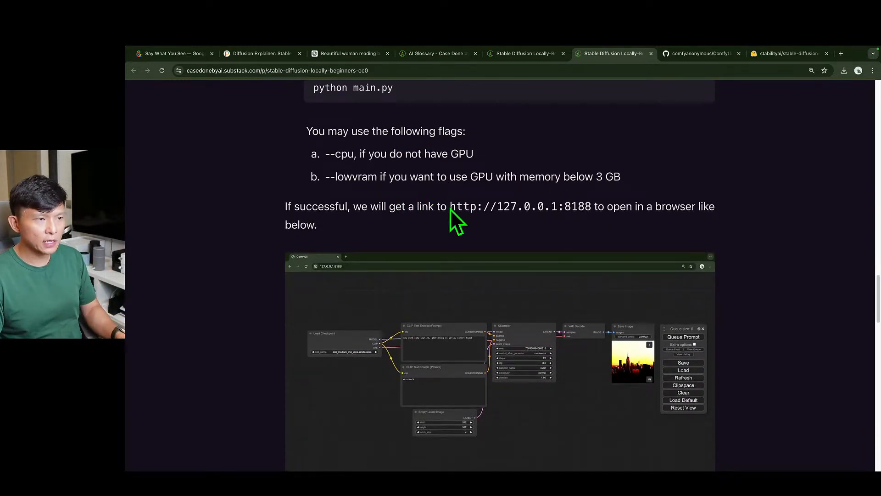
left_click_drag(450, 210, 582, 210)
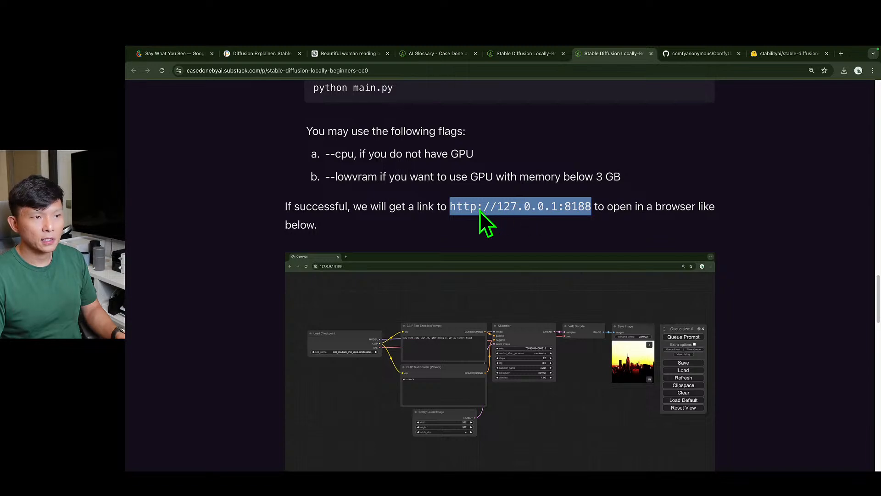
left_click(583, 211)
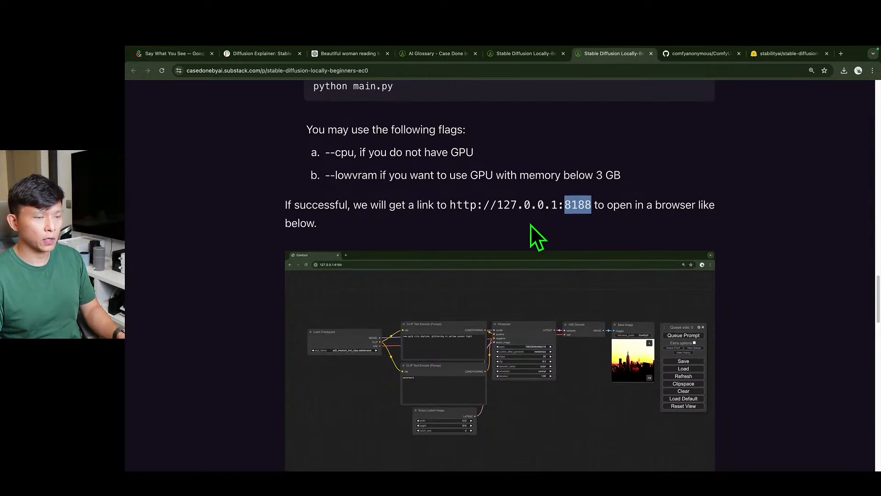
left_click(532, 238)
View the article's ComfyUI workflow screenshot and read the How to Use ComfyUI for Beginners section
scroll(507, 248, "down", 4)
scroll(507, 248, "up", 1)
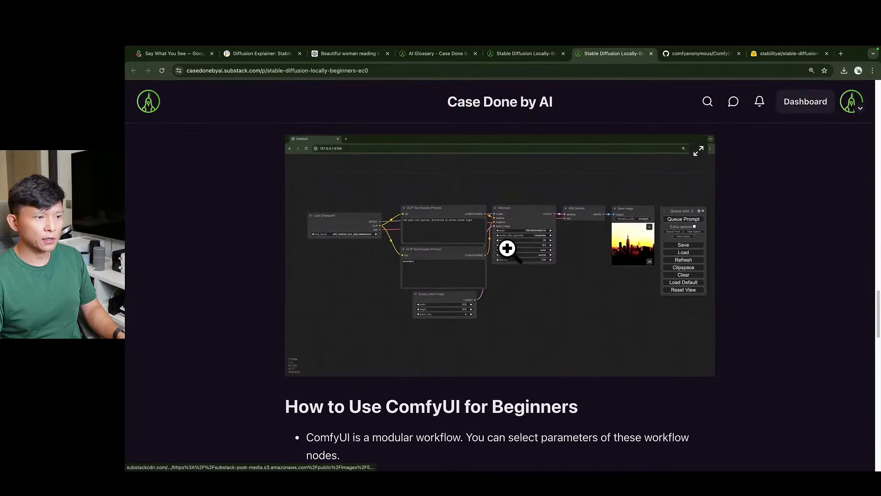
scroll(506, 247, "down", 6)
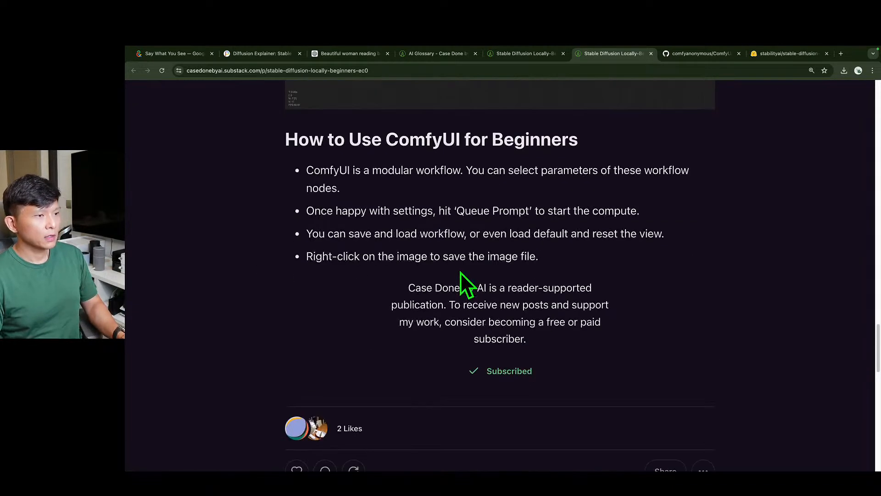
scroll(462, 271, "up", 1)
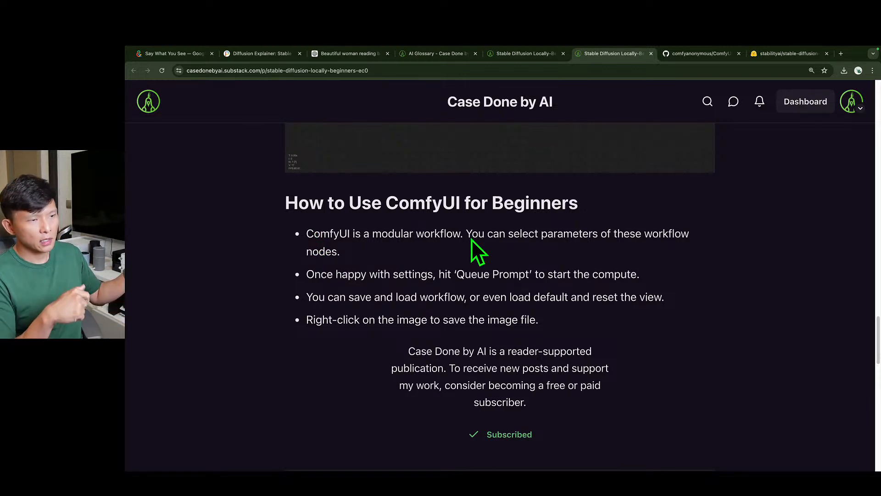
scroll(486, 248, "up", 5)
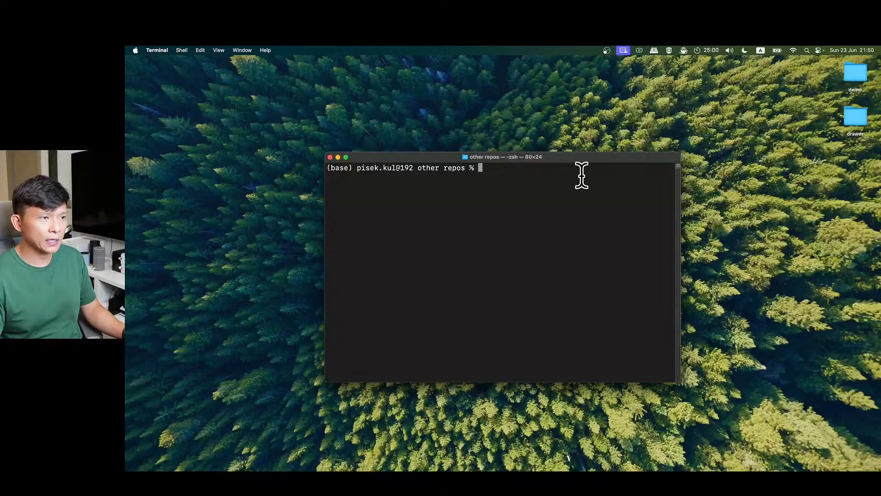
In Terminal, activate the comfyui conda environment, then enlarge the terminal text and reposition the window
type("conda")
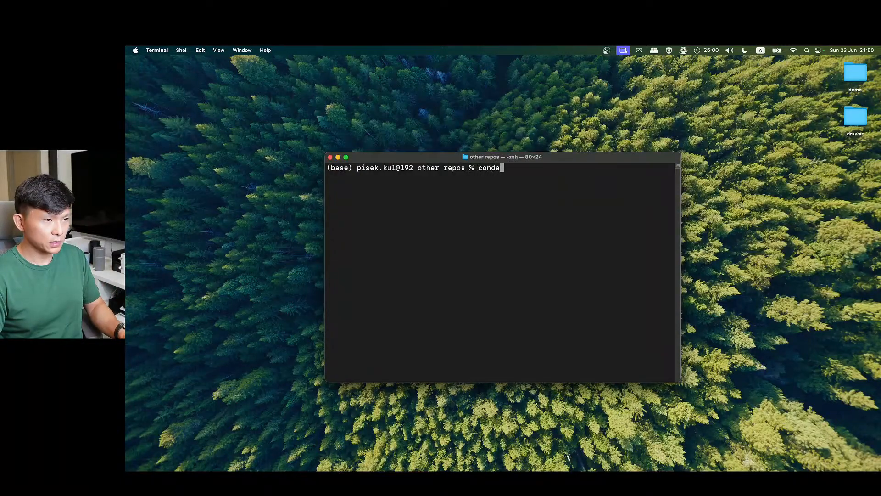
type(" activate ")
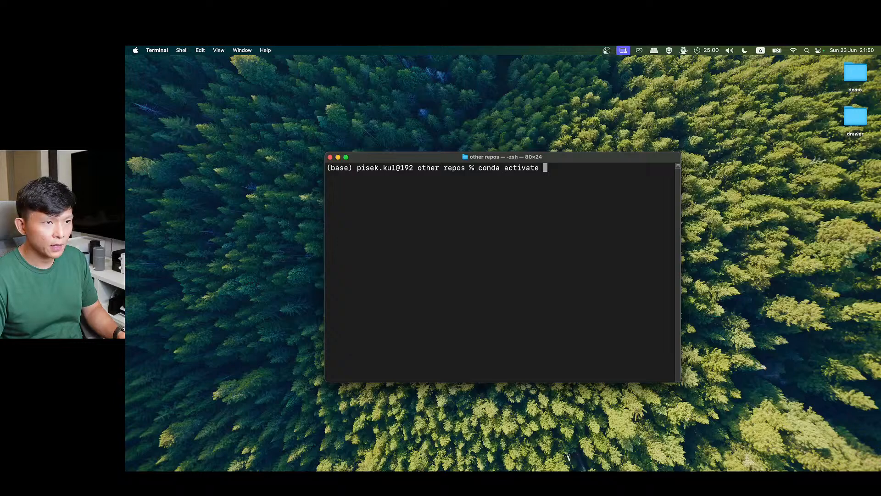
type("comfyui")
key("Return")
key("super+plus")
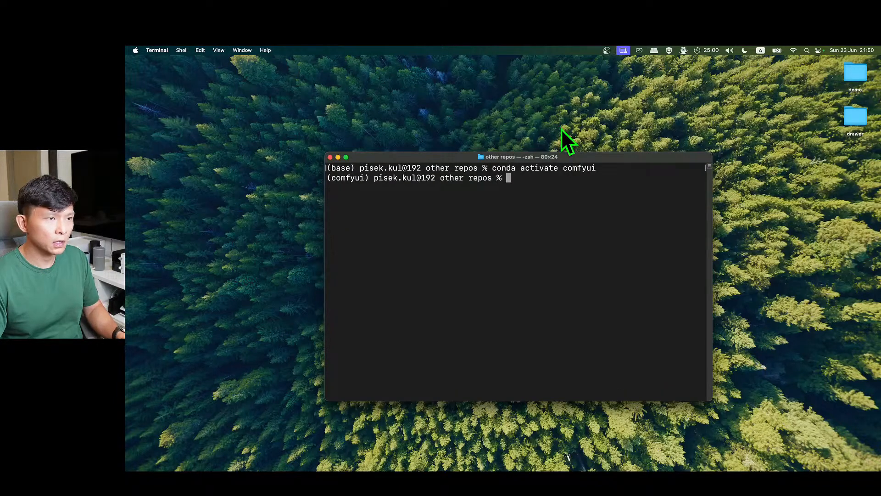
left_click_drag(607, 151, 575, 149)
key("super+plus")
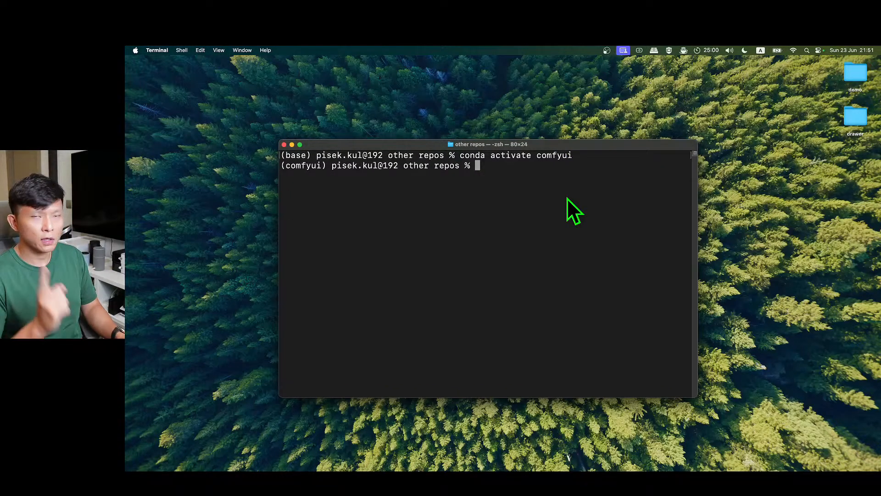
Change into the ComfyUI folder and list its contents
type("cd ")
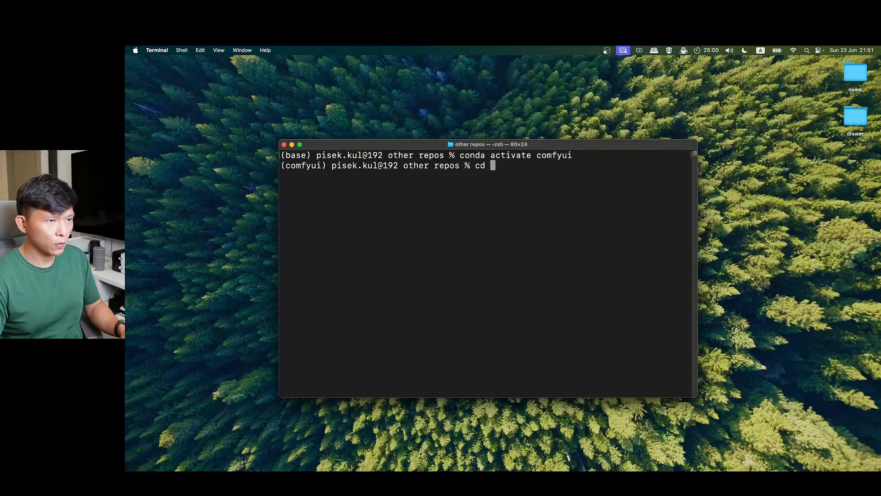
type("Com")
key("Tab")
key("Return")
type("ls")
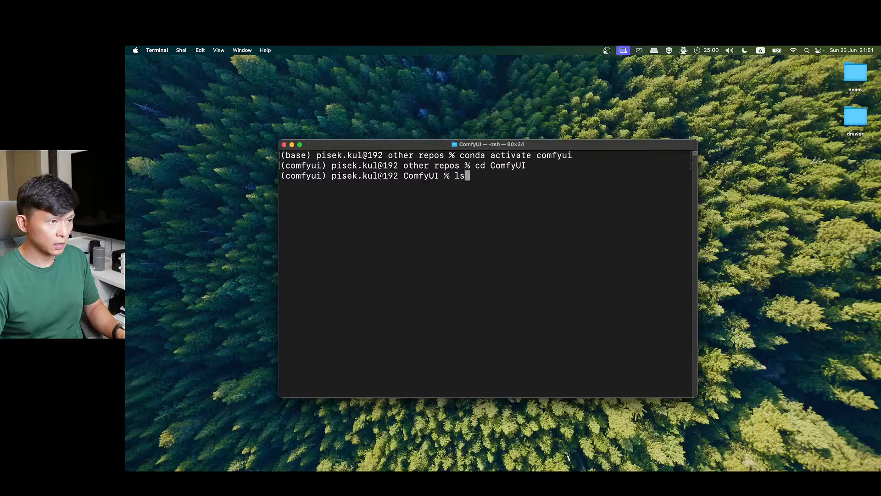
key("Return")
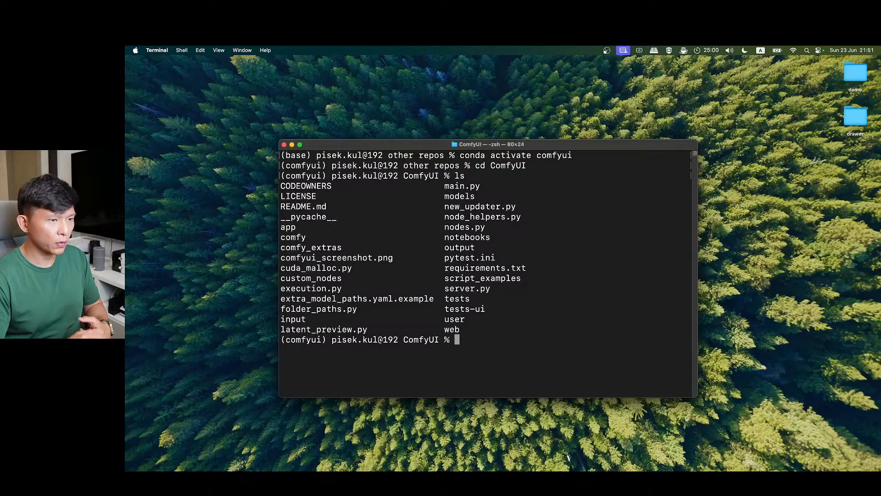
List the model files in the models/checkpoints folder
type("ls ")
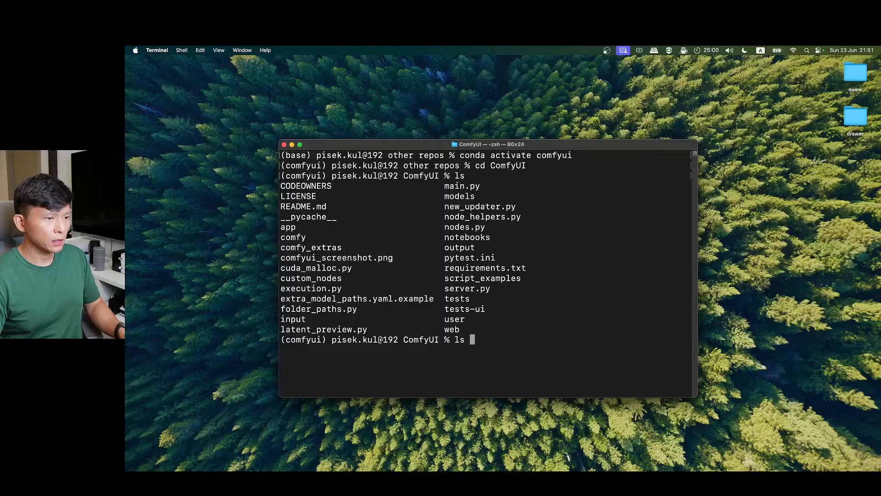
type("m")
key("Tab")
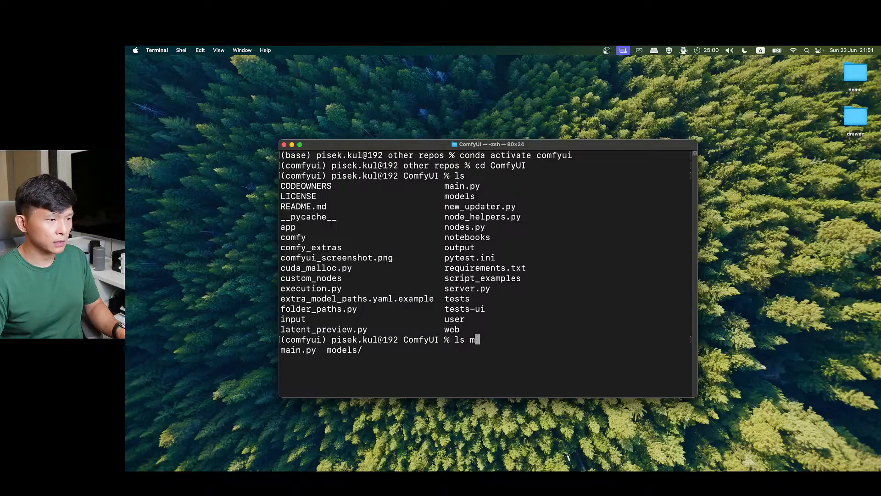
type("o")
key("Tab")
type("ch")
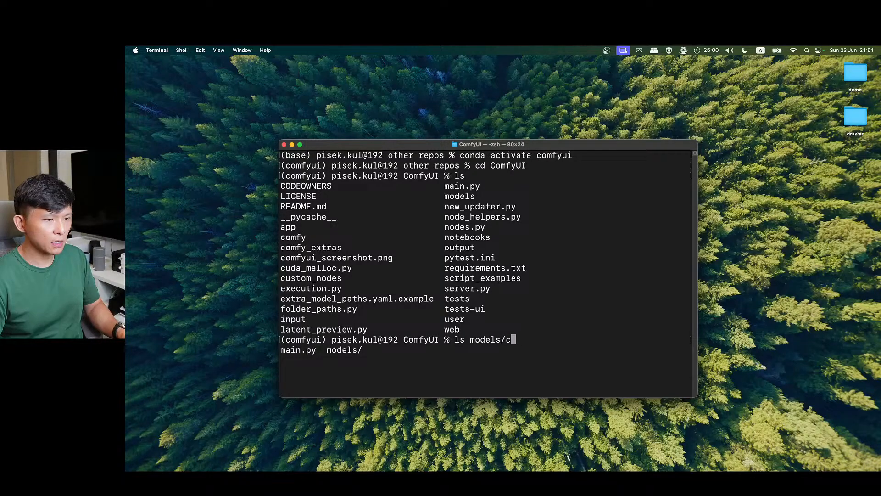
key("Tab")
key("Return")
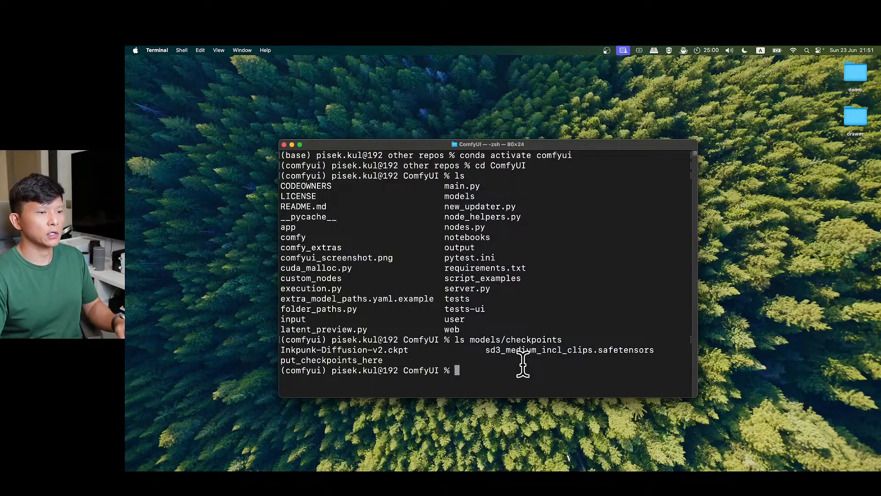
Clear the terminal and start the ComfyUI server by running python main.py
type("clear")
key("Return")
type("py")
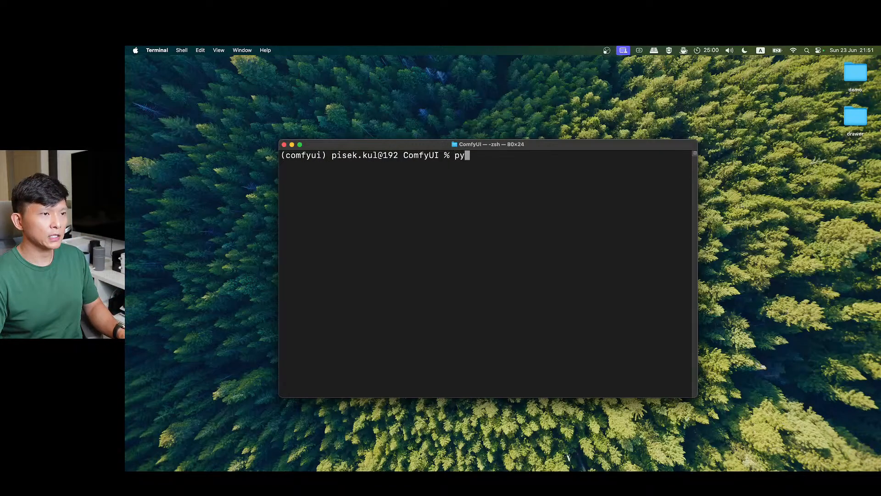
type("thon main.py")
key("Return")
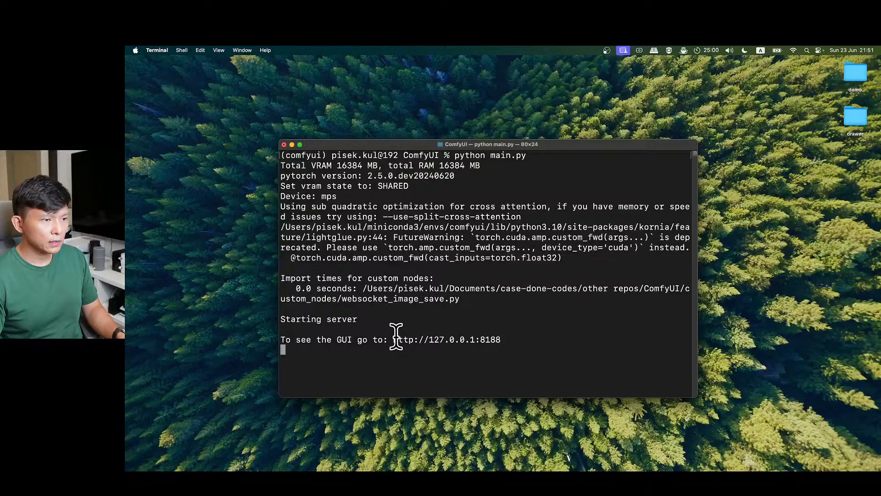
left_click_drag(394, 339, 501, 339)
key("super+c")
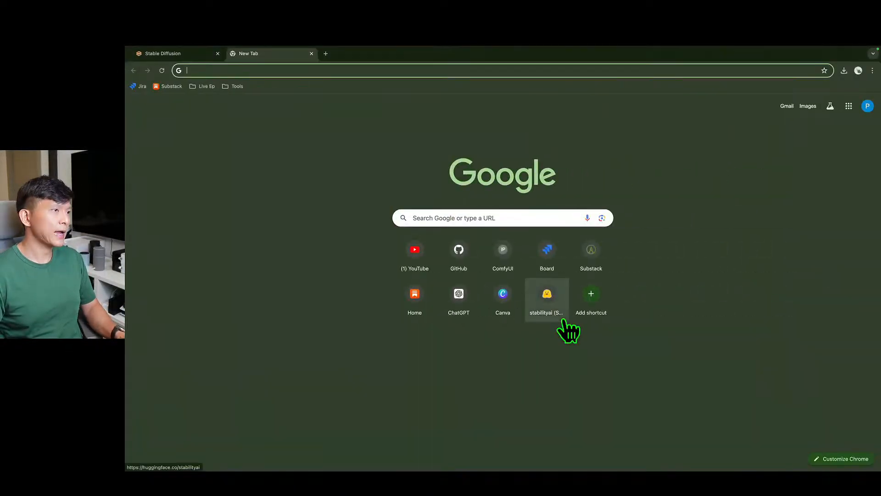
key("super+v")
key("Return")
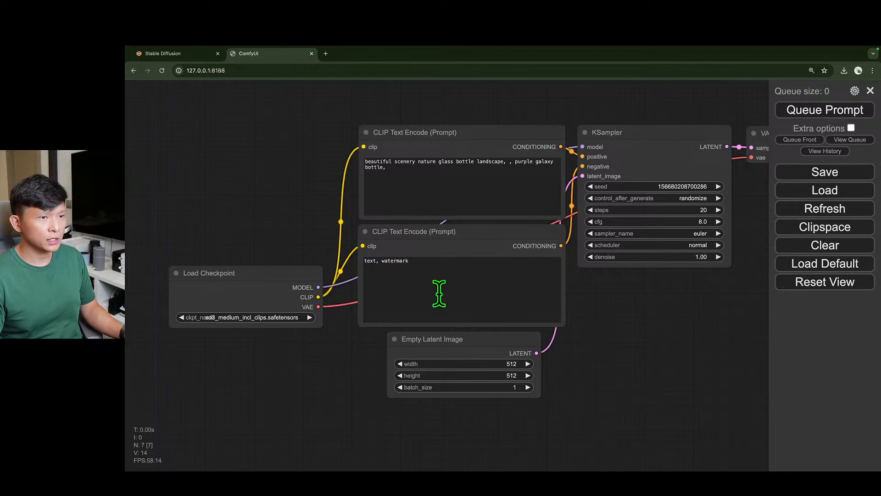
Choose sd3_medium_incl_clips.safetensors as the model in the Load Checkpoint node
left_click(846, 284)
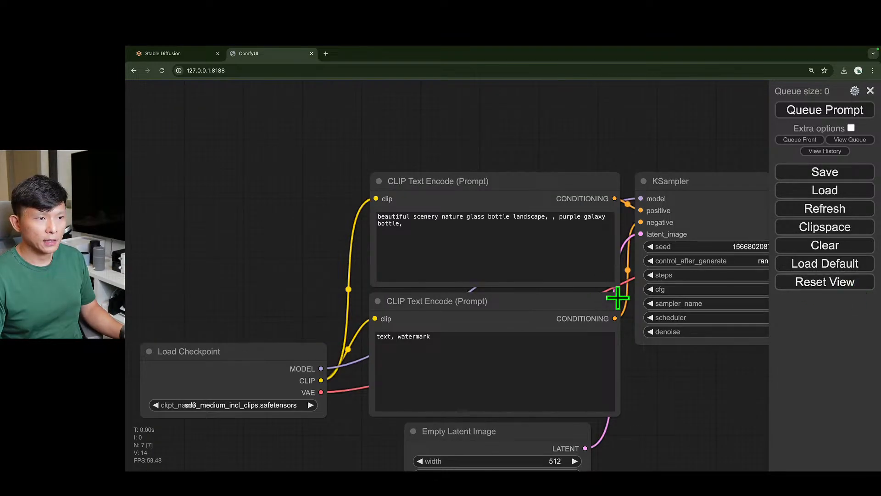
scroll(600, 297, "down", 3)
scroll(600, 297, "down", 2)
left_click_drag(705, 384, 527, 331)
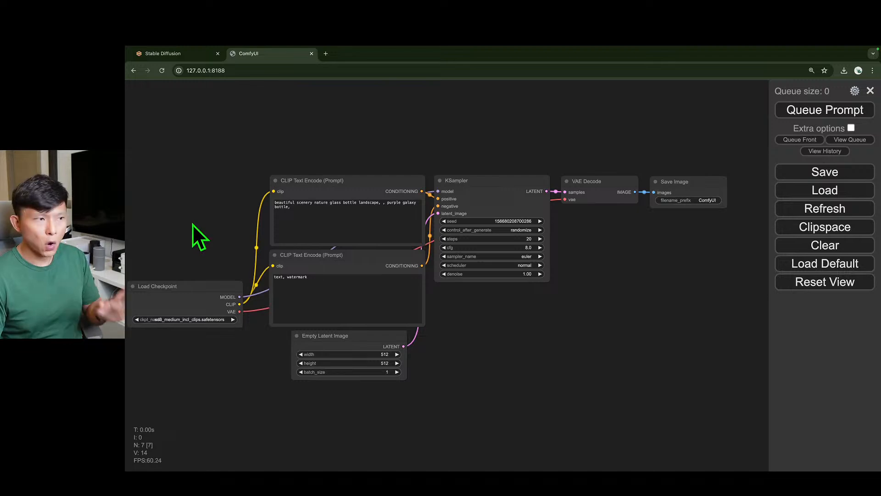
left_click_drag(192, 223, 244, 221)
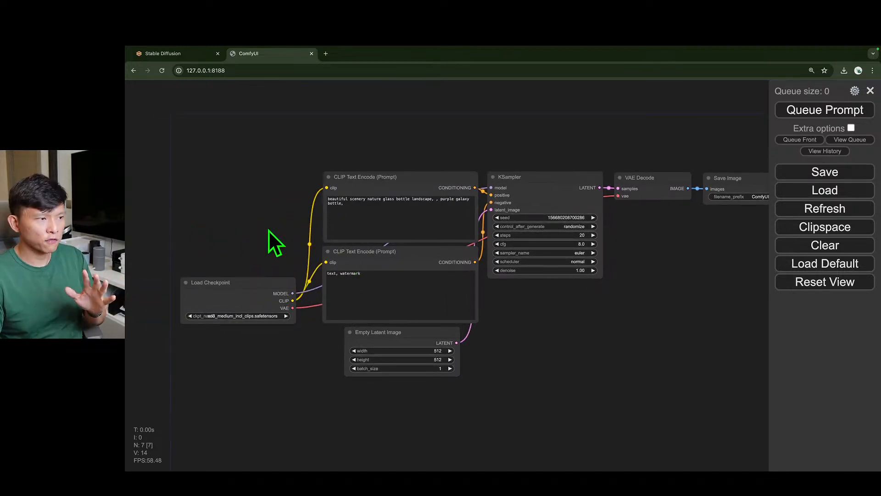
scroll(257, 250, "down", 2)
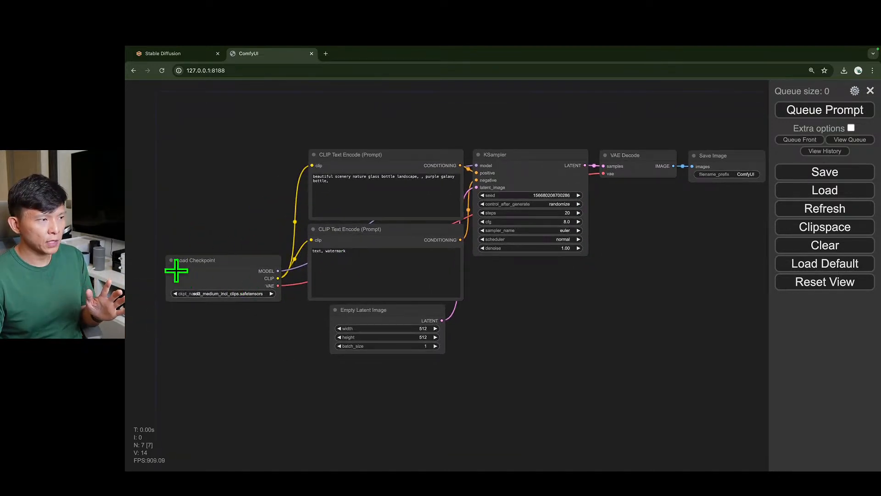
scroll(174, 269, "up", 5)
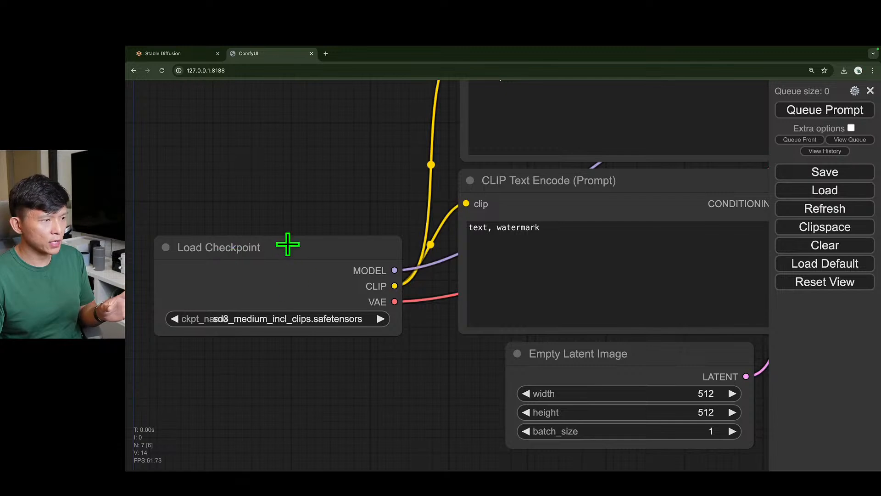
left_click(297, 319)
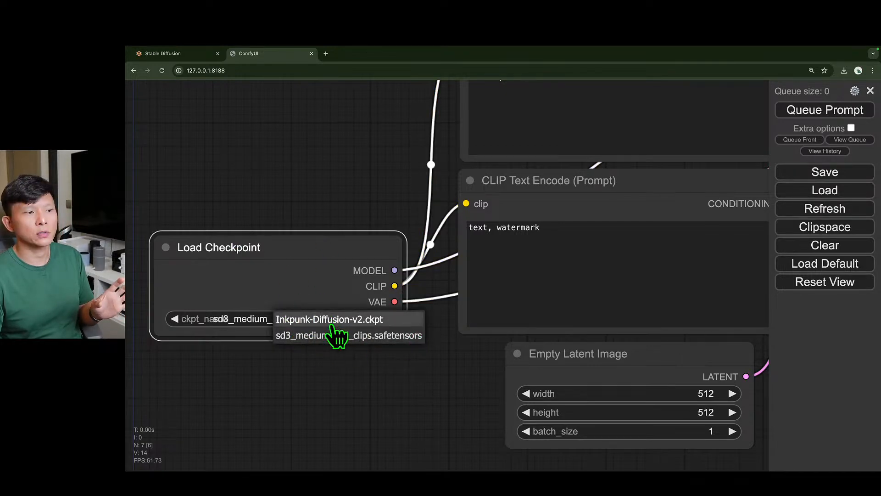
left_click(313, 335)
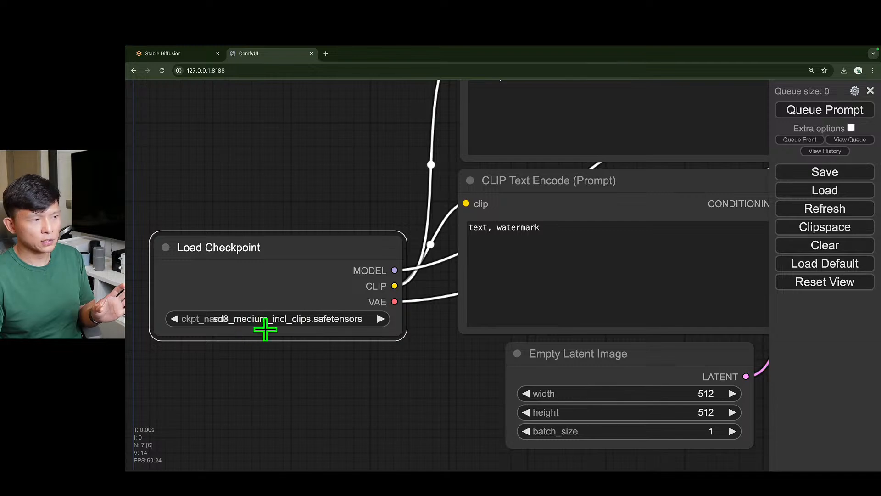
Replace the positive prompt in the upper CLIP Text Encode node with "new york skyline, at dusk natural lighting, glittering river surface"
left_click_drag(326, 180, 235, 206)
scroll(320, 181, "down", 4)
left_click_drag(310, 86, 271, 120)
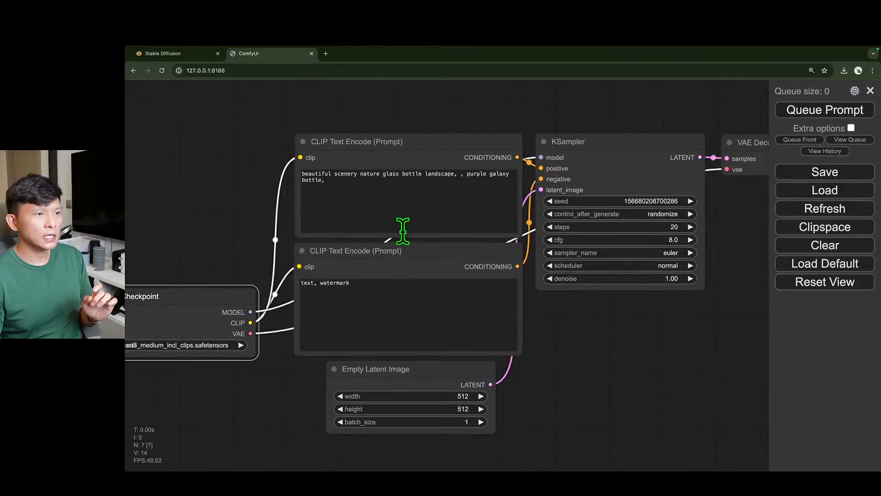
scroll(317, 161, "up", 3)
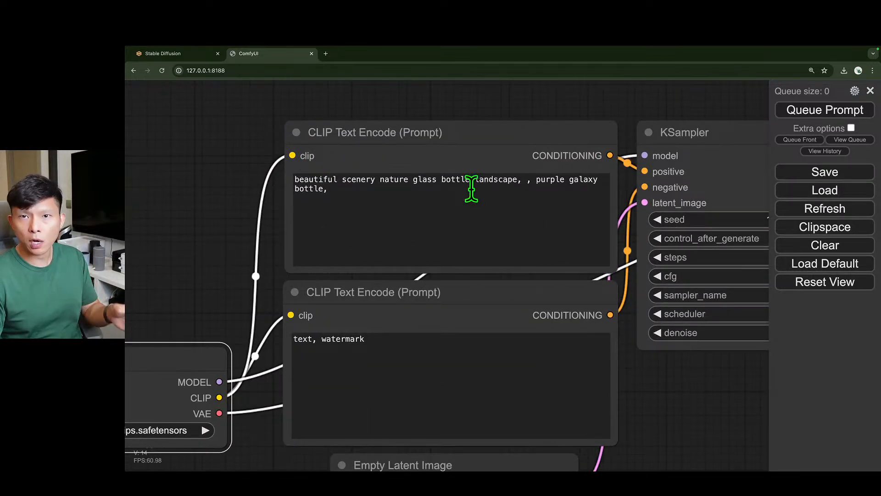
left_click(446, 216)
left_click_drag(329, 189, 295, 181)
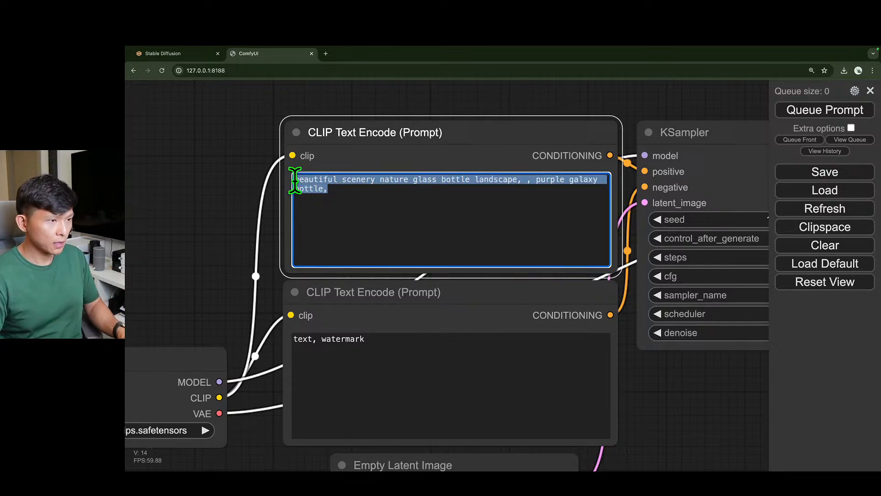
key("BackSpace")
type("new york skyline,")
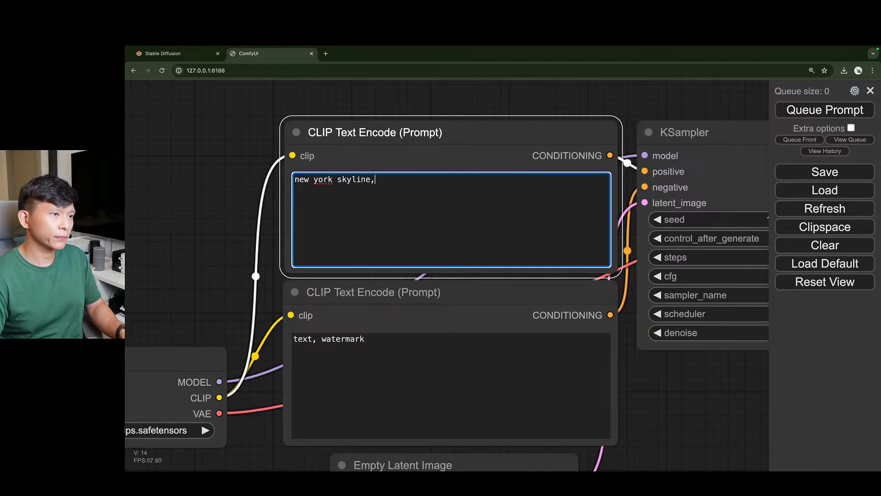
type(" at dus")
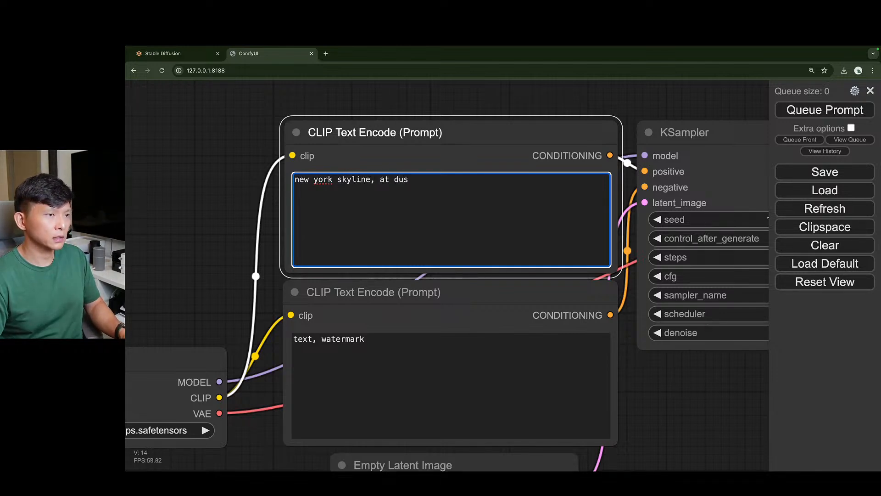
type("k yellow lig")
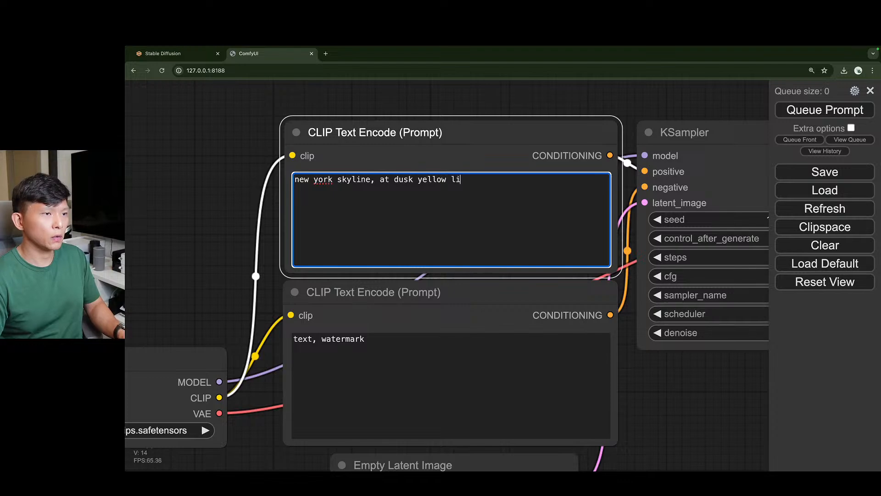
key("BackSpace")
key("BackSpace")
key("BackSpace")
type("natur")
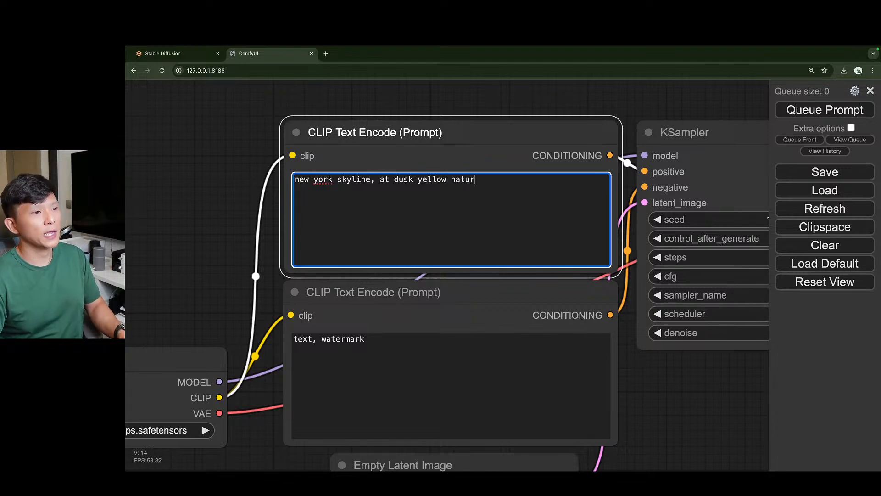
key("BackSpace")
key("BackSpace")
key("BackSpace")
key("BackSpace")
key("BackSpace")
key("BackSpace")
key("BackSpace")
key("BackSpace")
key("BackSpace")
key("BackSpace")
key("BackSpace")
type("natural")
type(" n")
key("BackSpace")
type("light")
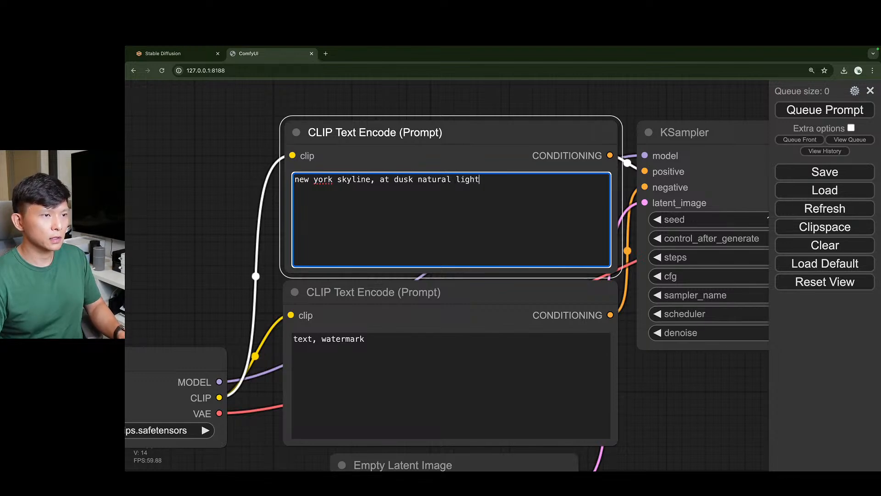
type("ing, glittering")
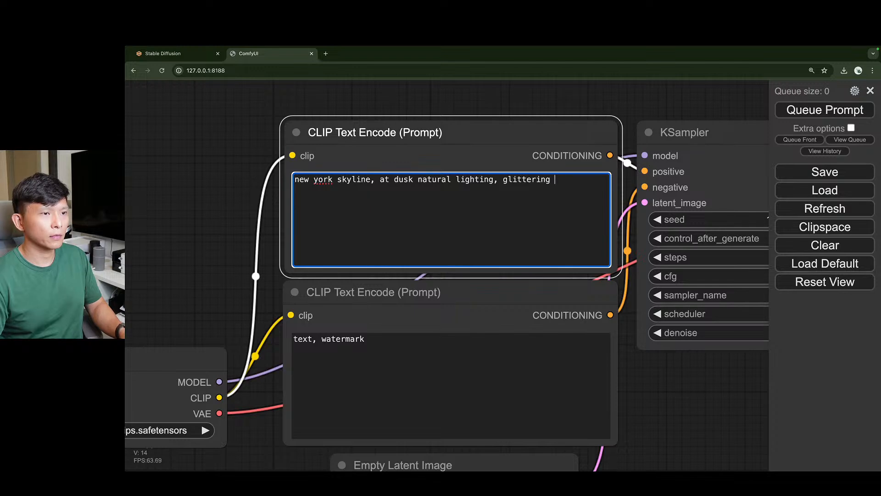
type(" rive")
key("BackSpace")
type("iver surface")
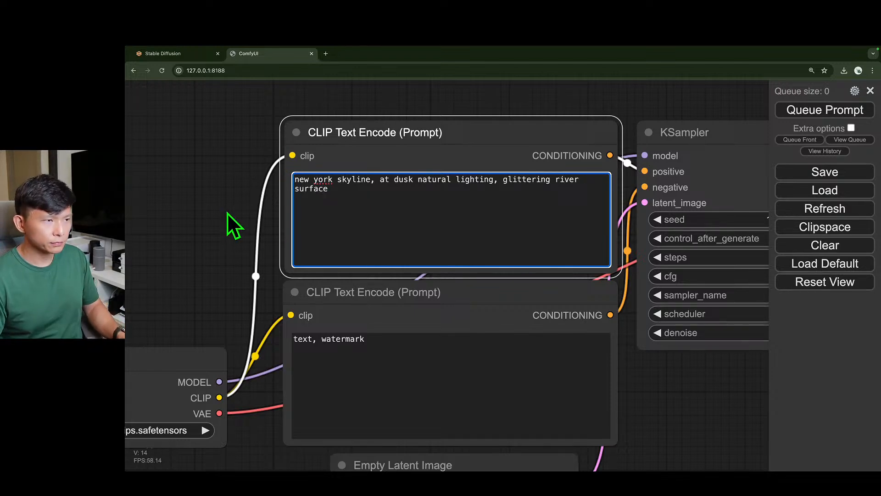
Replace the negative prompt in the lower CLIP Text Encode node with "pixelated, watermark, distort"
scroll(225, 219, "down", 2)
left_click_drag(226, 218, 186, 201)
left_click_drag(344, 305, 232, 285)
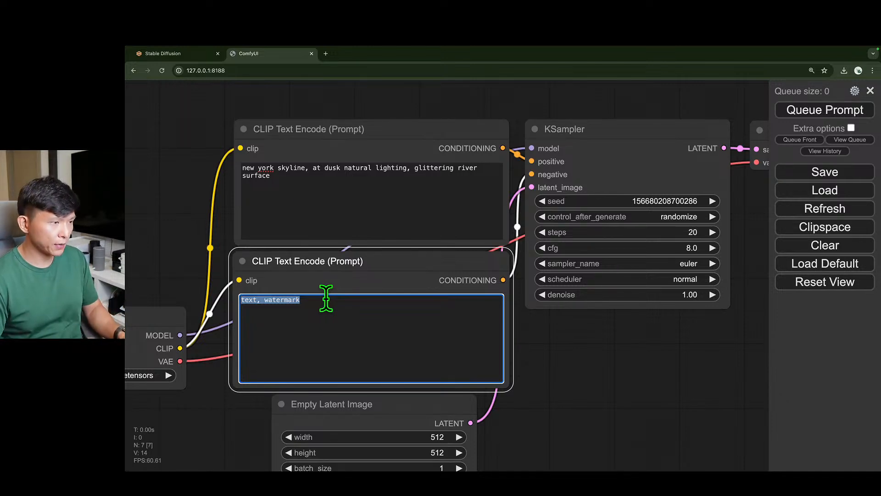
type("pixe")
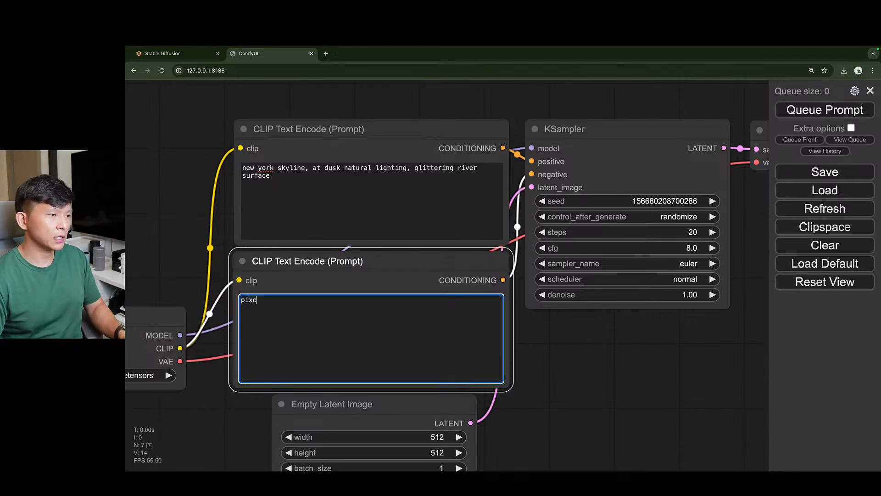
type("lated,")
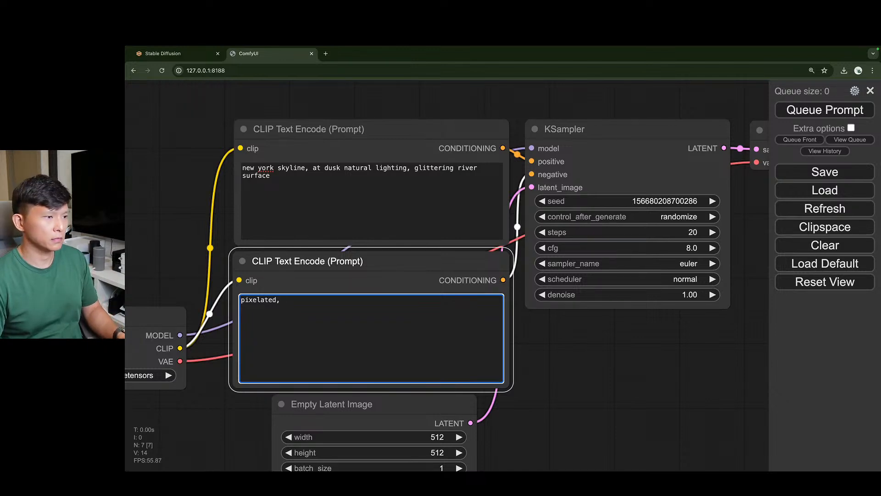
type(" dar")
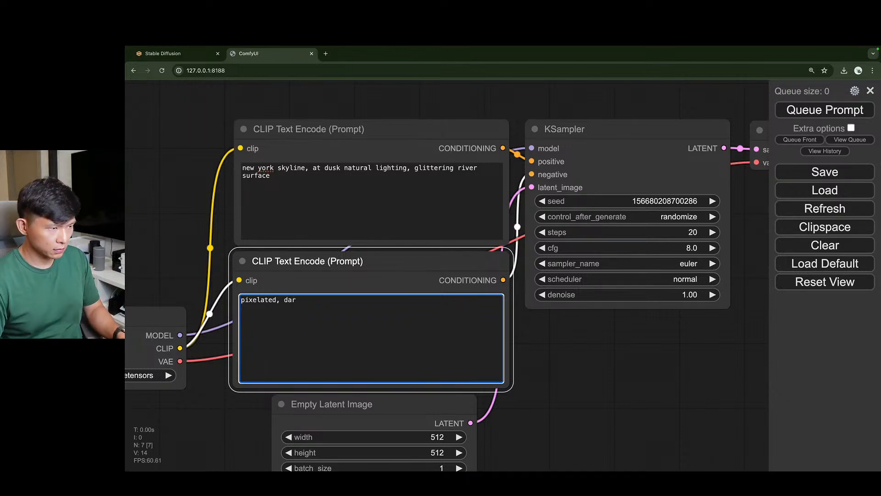
key("BackSpace")
key("BackSpace")
key("BackSpace")
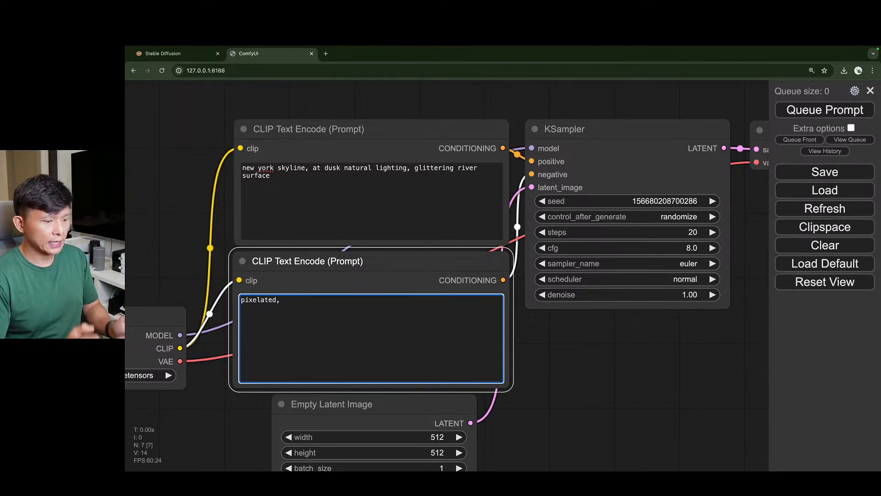
type("watermark, dist")
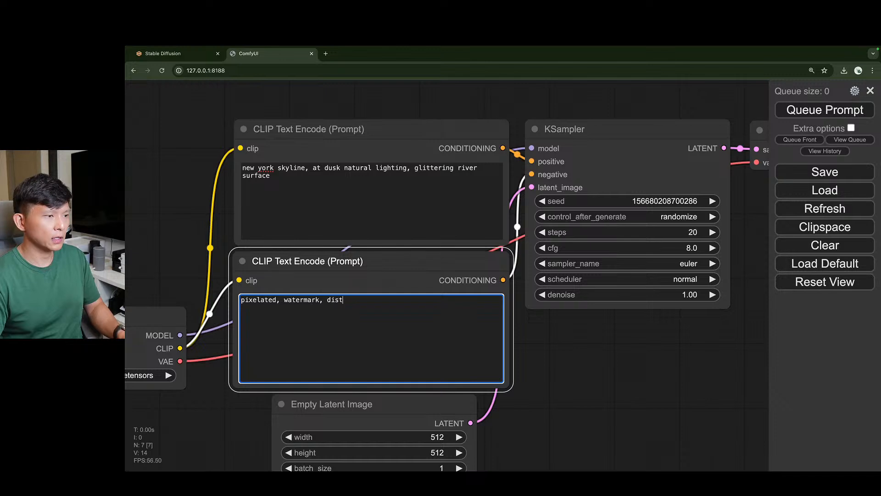
type("ort")
Set the batch_size of the Empty Latent Image node to 4
left_click(614, 385)
scroll(566, 362, "down", 5)
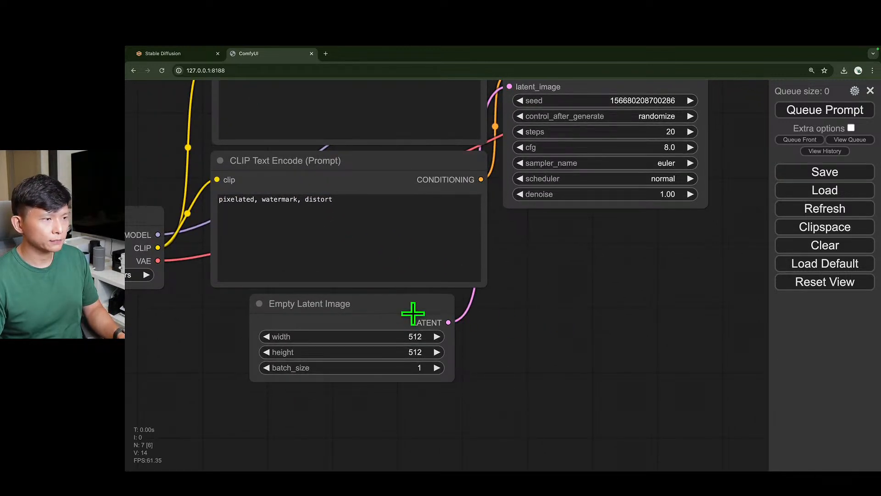
scroll(309, 305, "up", 3)
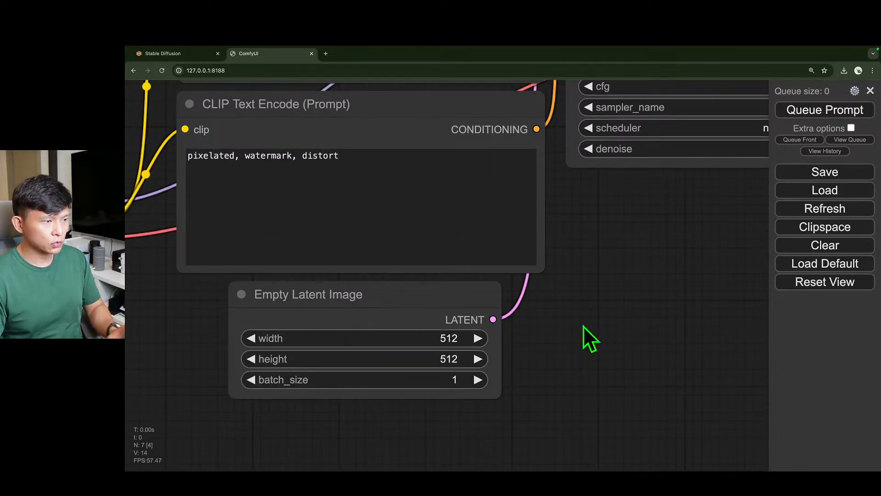
scroll(583, 325, "down", 3)
left_click_drag(570, 337, 556, 351)
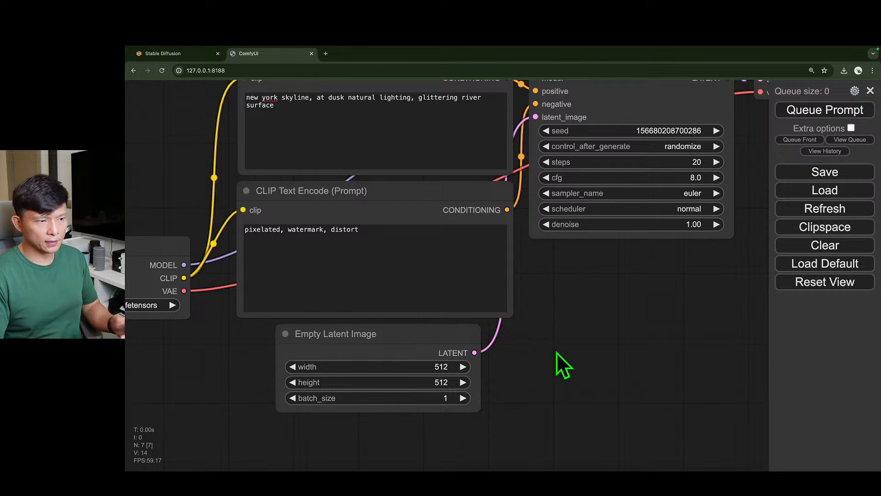
scroll(556, 351, "down", 1)
scroll(468, 356, "up", 3)
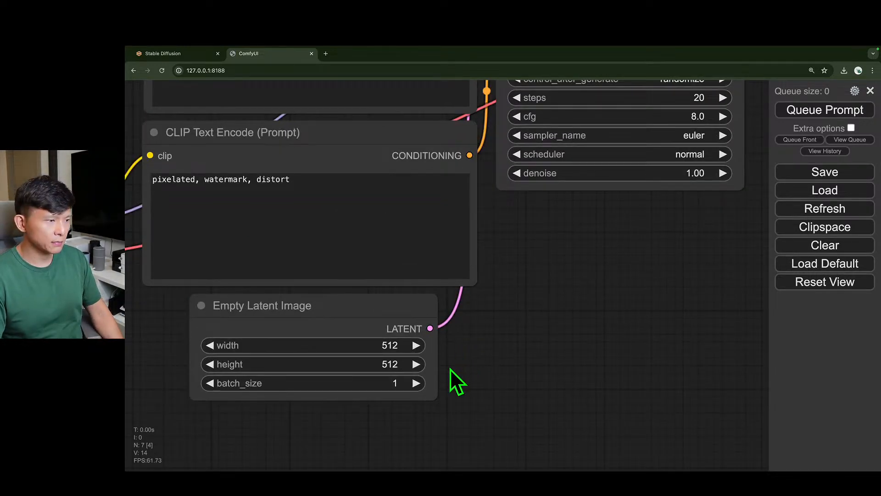
left_click(415, 383)
left_click(415, 383)
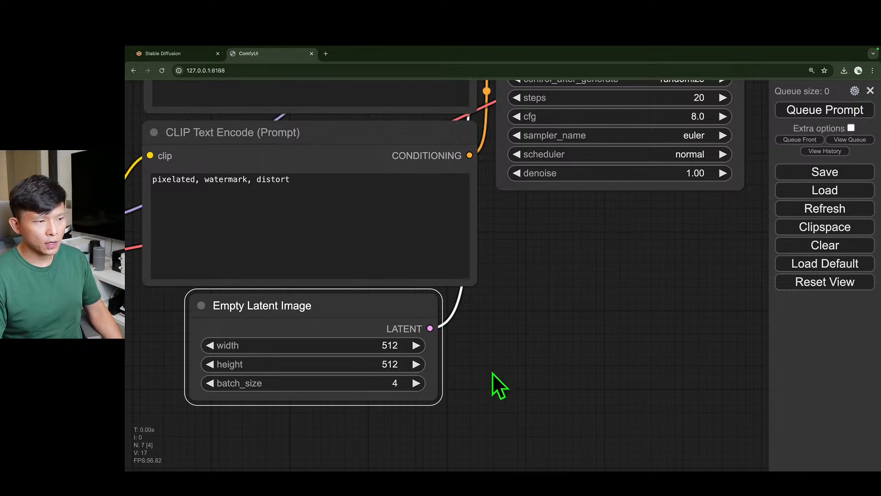
left_click(564, 357)
Examine the sampler_name options of the KSampler node and choose euler
left_click_drag(612, 315, 531, 409)
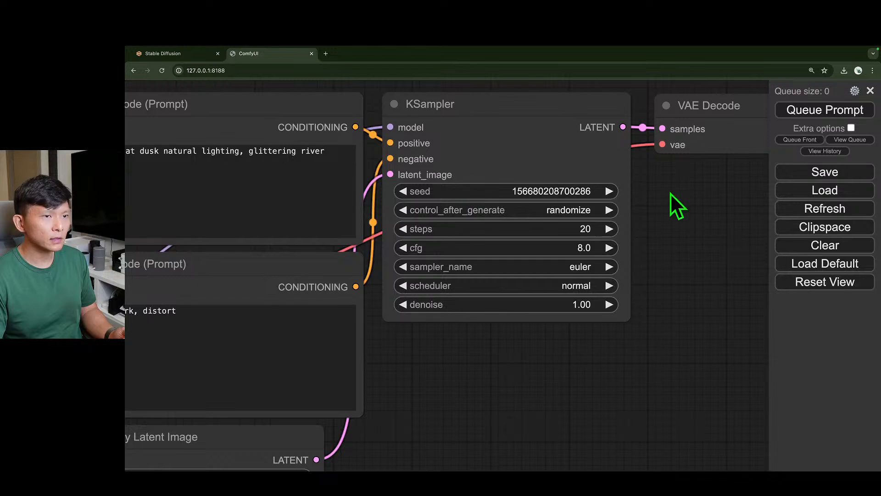
left_click_drag(669, 192, 695, 243)
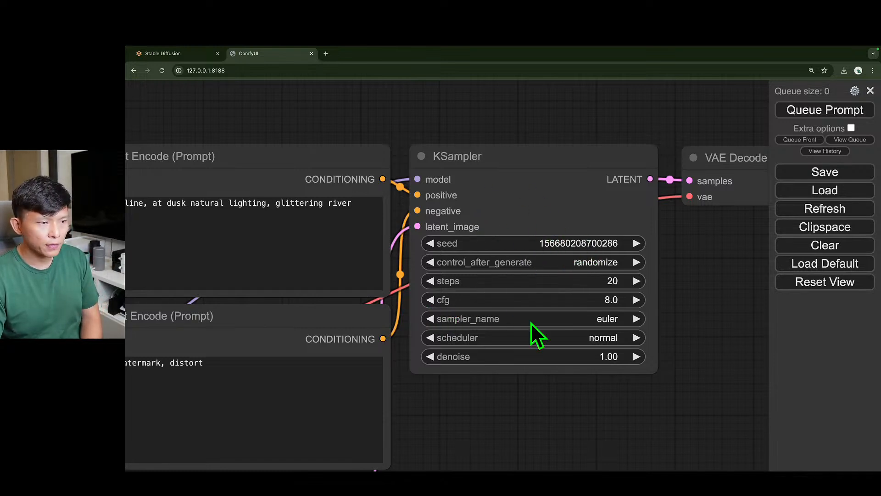
left_click(591, 318)
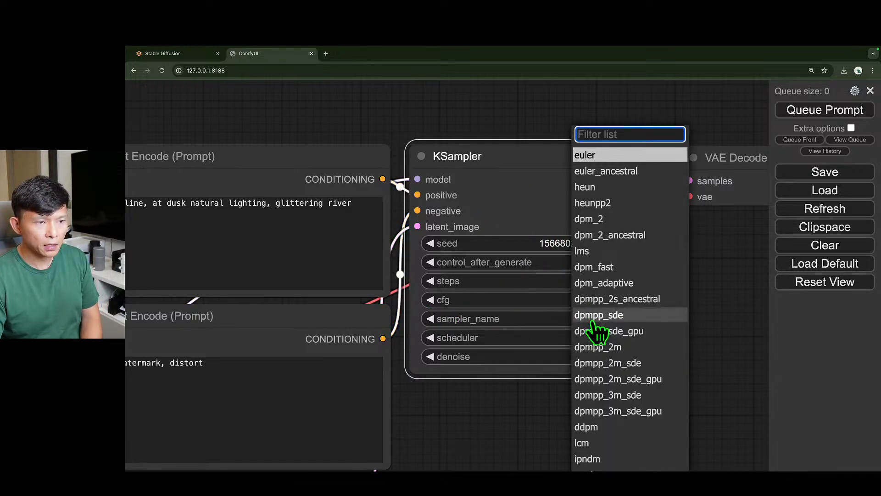
left_click(497, 321)
left_click(617, 318)
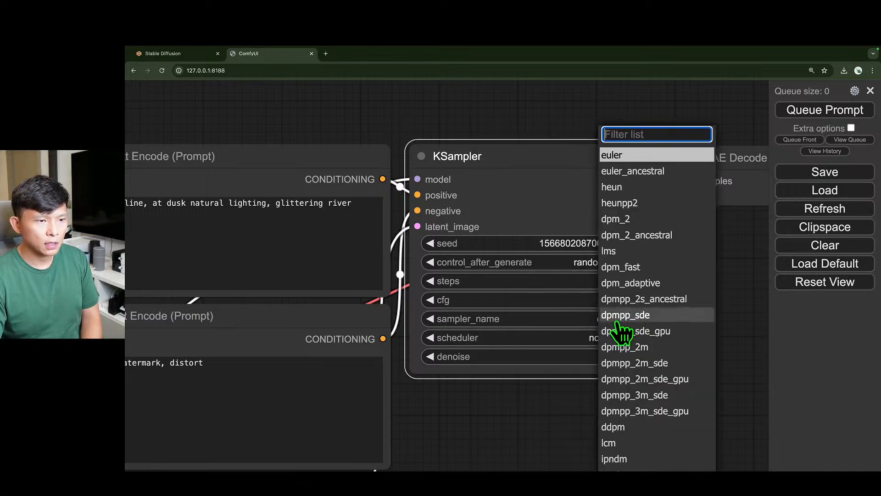
left_click(638, 151)
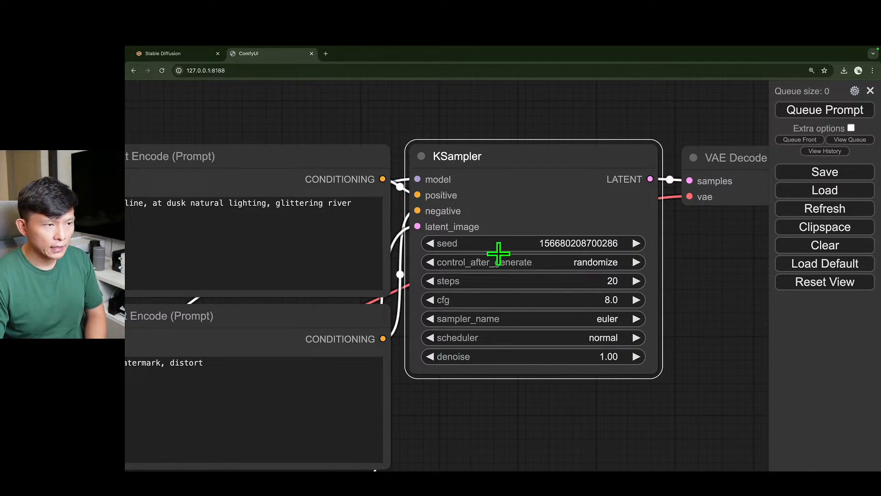
left_click(716, 290)
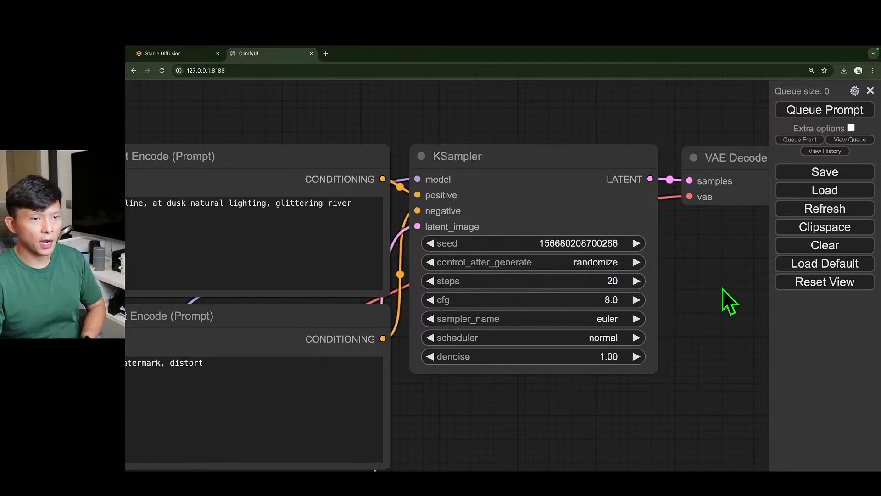
Examine the VAE Decode and Save Image nodes at the end of the workflow
left_click_drag(729, 285, 436, 298)
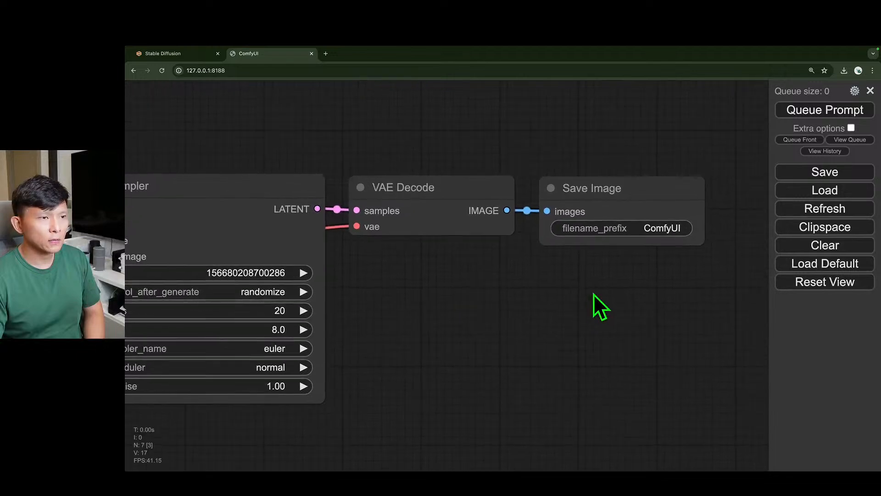
left_click(435, 222)
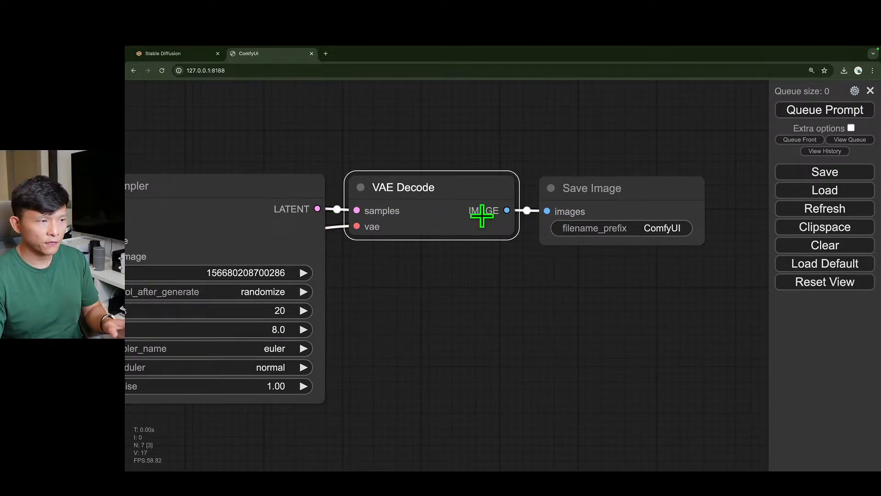
left_click(512, 134)
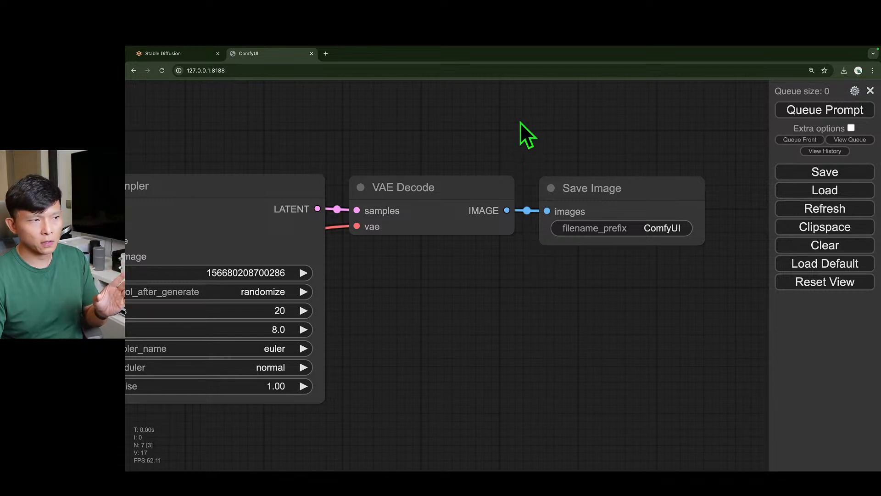
left_click_drag(613, 134, 585, 150)
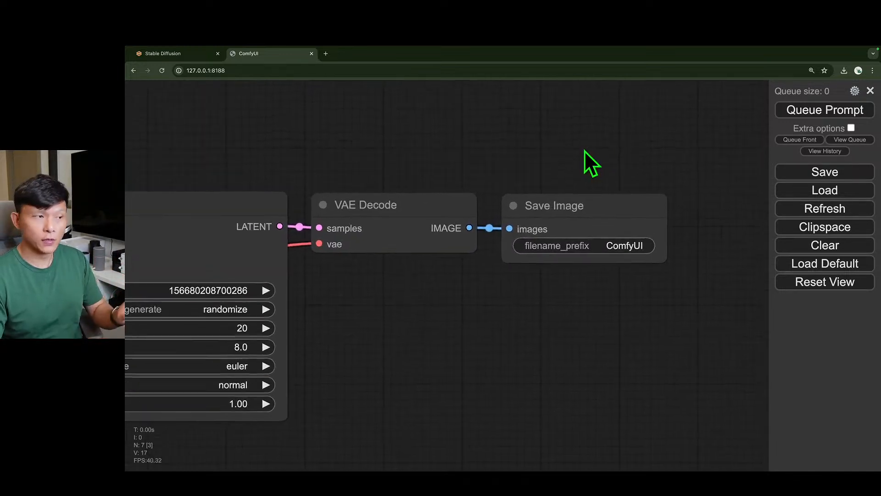
left_click_drag(385, 168, 392, 190)
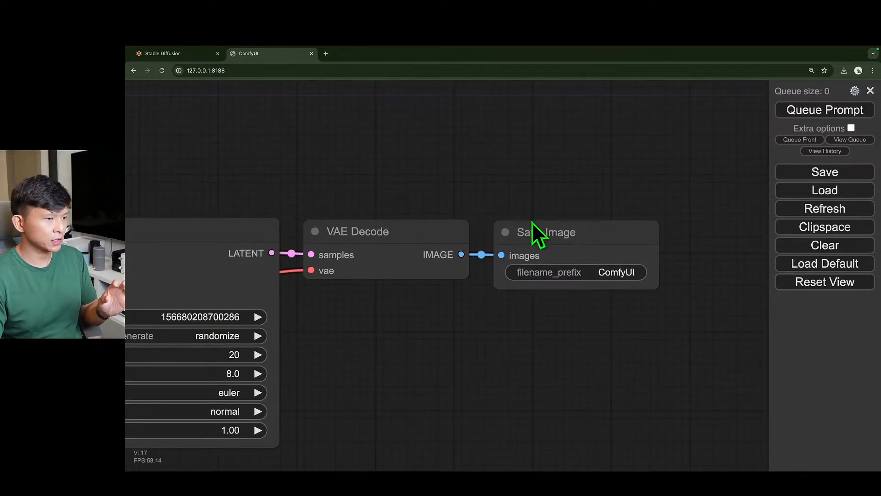
left_click_drag(600, 353, 566, 332)
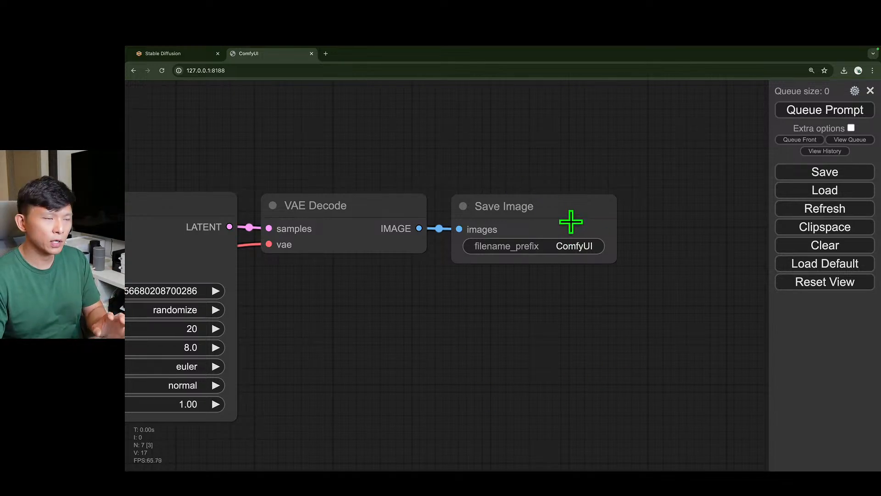
scroll(489, 303, "down", 6)
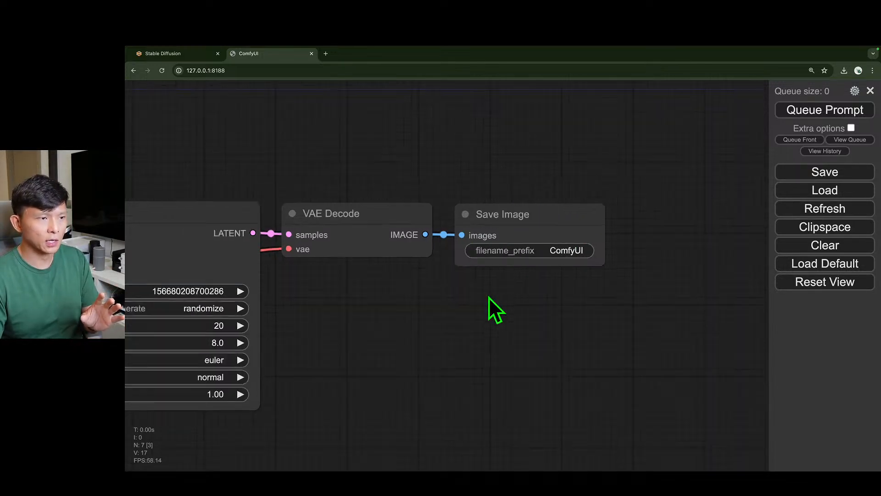
Queue the prompt to start generating the New York skyline images
scroll(591, 315, "down", 2)
left_click_drag(552, 345, 509, 318)
left_click_drag(734, 211, 676, 222)
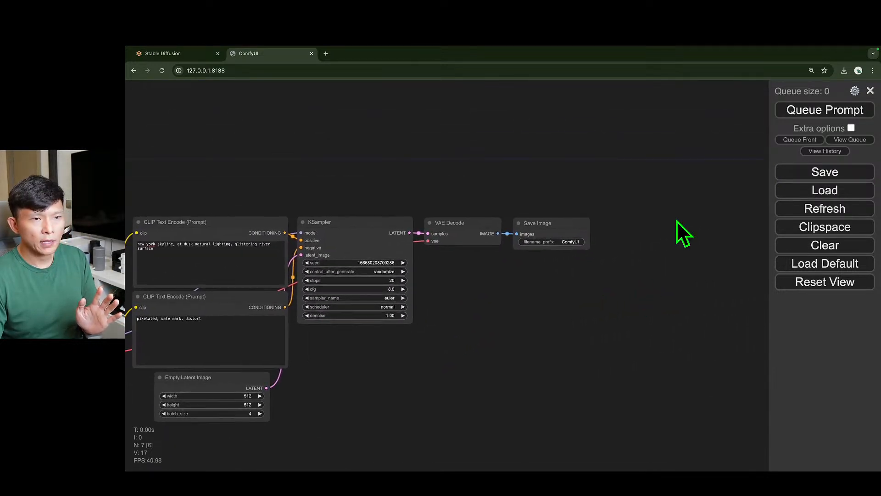
left_click(814, 114)
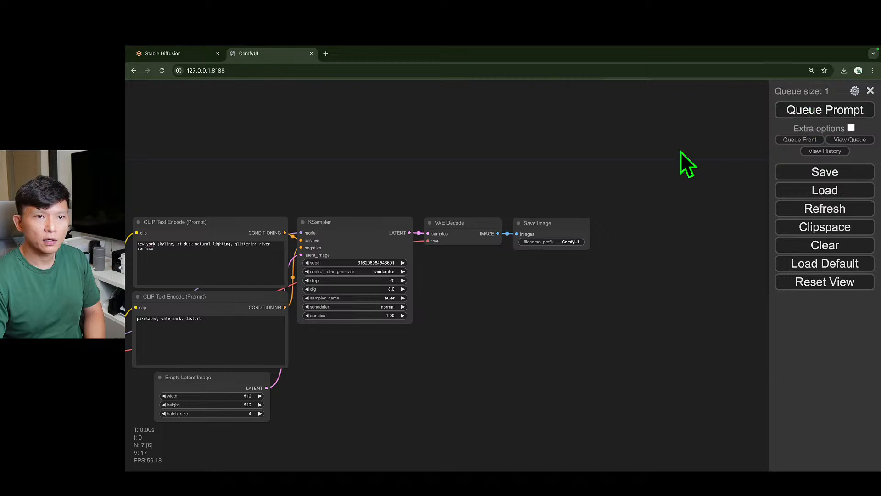
Follow the queued run through the workflow from the Load Checkpoint node to the KSampler node
left_click_drag(230, 174, 453, 141)
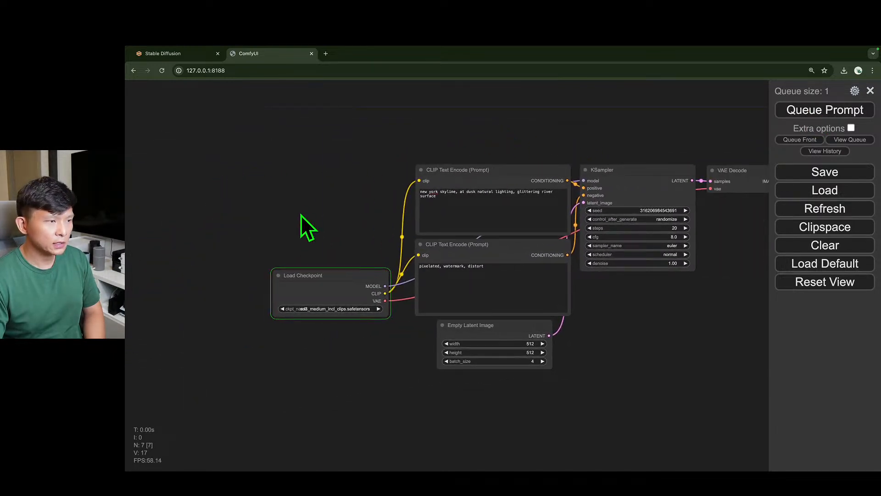
scroll(301, 214, "up", 4)
left_click_drag(345, 233, 316, 202)
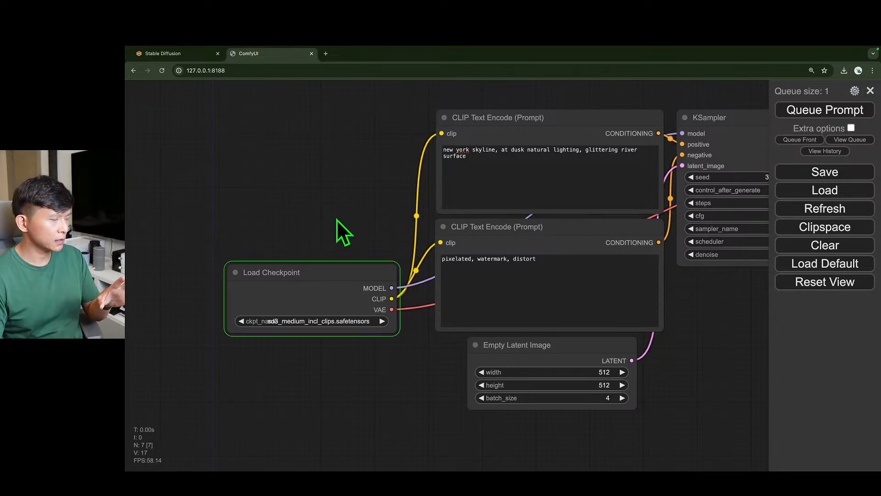
left_click_drag(356, 217, 298, 255)
left_click_drag(704, 394, 582, 383)
left_click_drag(690, 359, 569, 370)
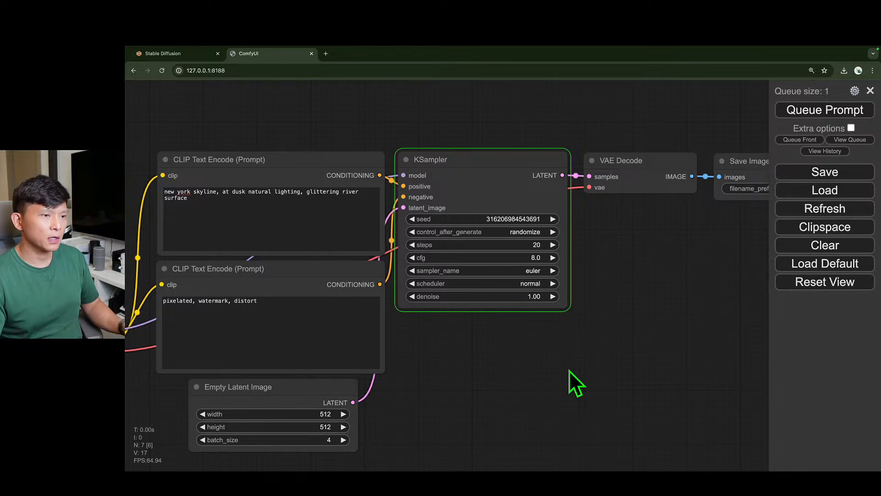
left_click_drag(636, 326, 602, 332)
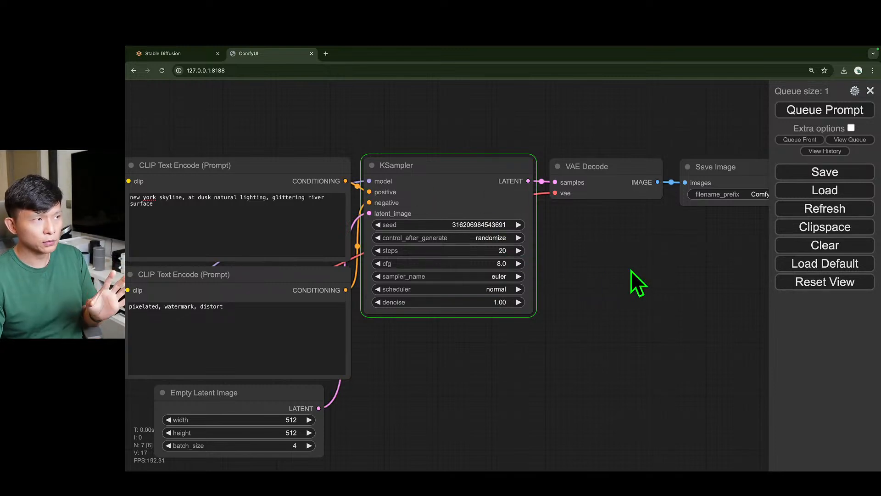
left_click_drag(681, 273, 579, 277)
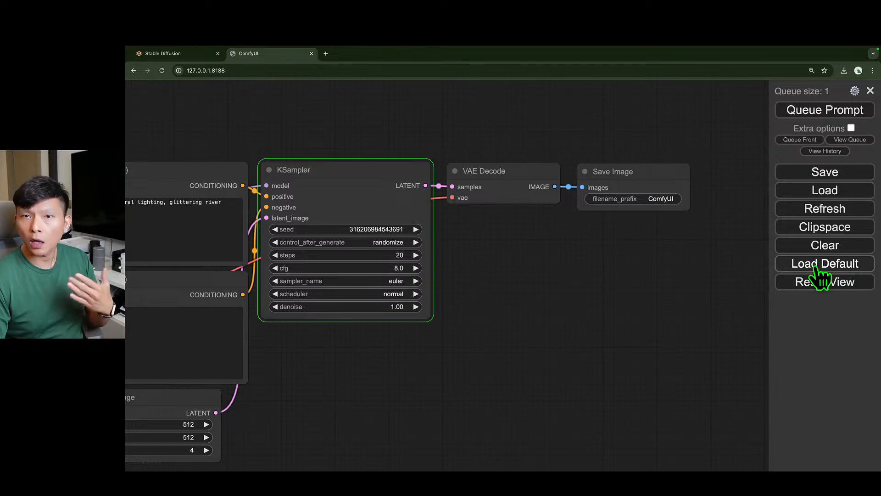
left_click_drag(517, 271, 550, 261)
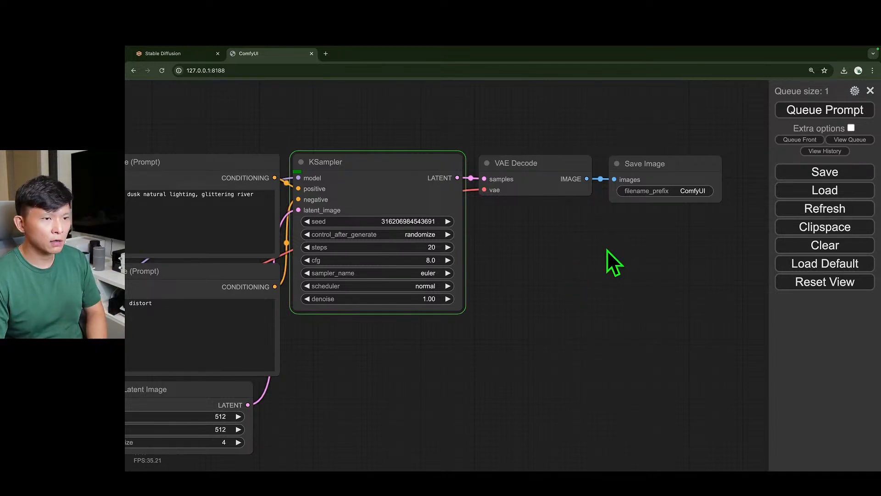
left_click_drag(609, 249, 593, 262)
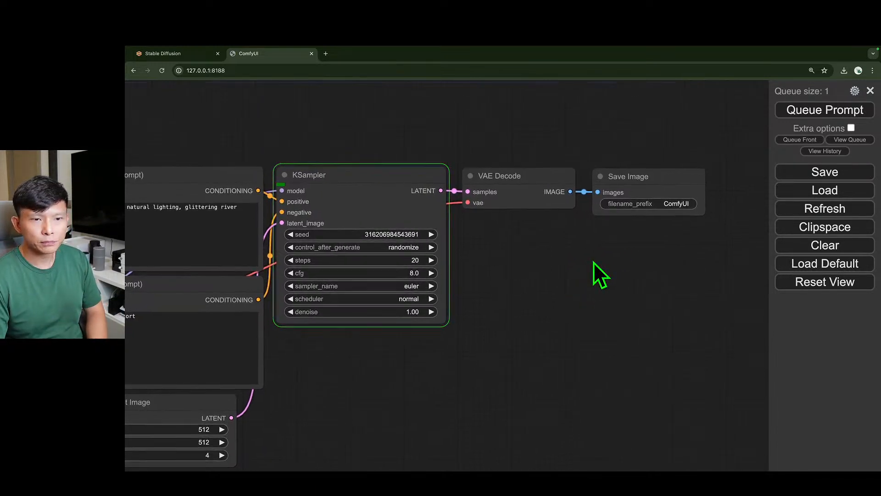
Reset the canvas view and inspect the KSampler node's generation progress and the nodes after it
left_click(806, 281)
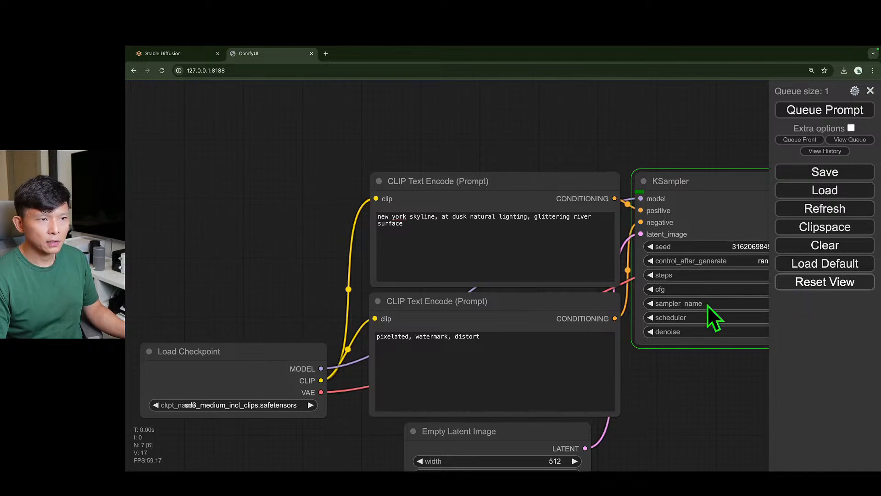
scroll(662, 436, "down", 5)
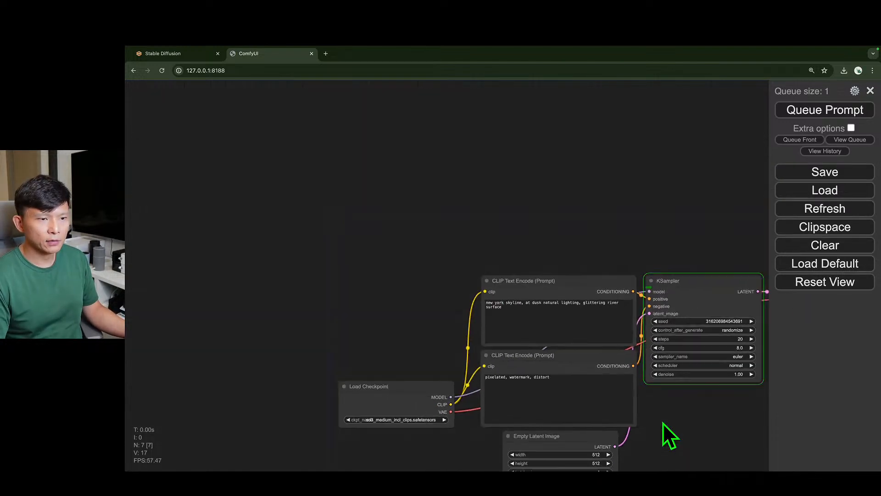
left_click_drag(688, 421, 478, 320)
scroll(554, 326, "up", 5)
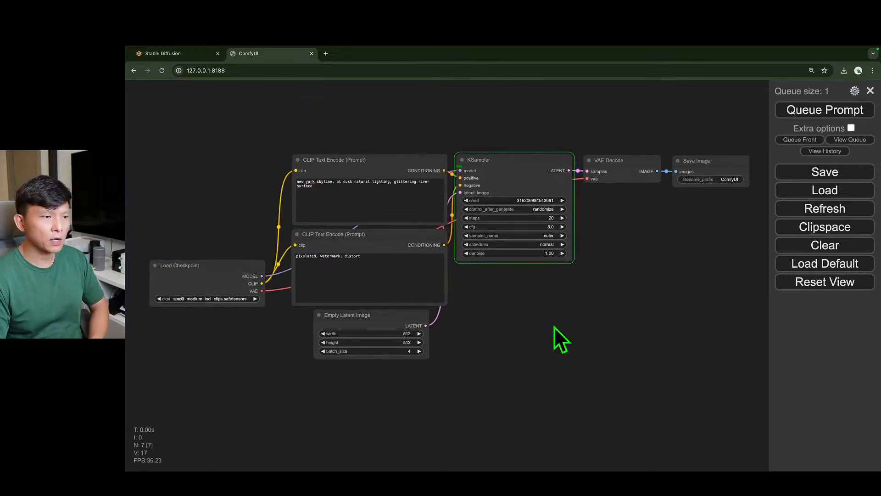
scroll(548, 324, "down", 4)
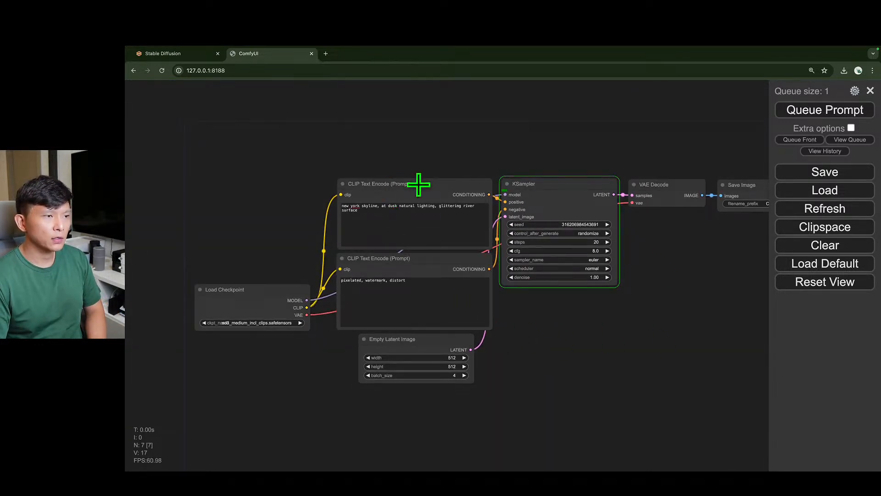
left_click_drag(672, 275, 582, 286)
scroll(446, 216, "up", 7)
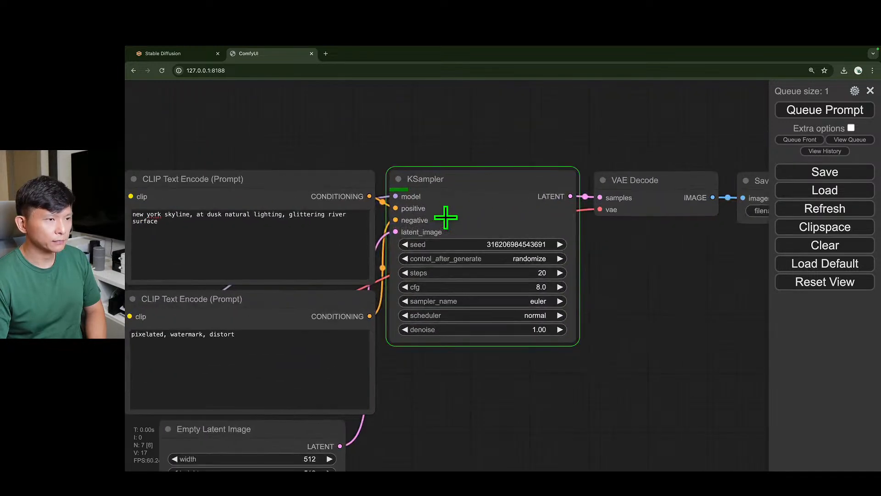
scroll(376, 181, "up", 2)
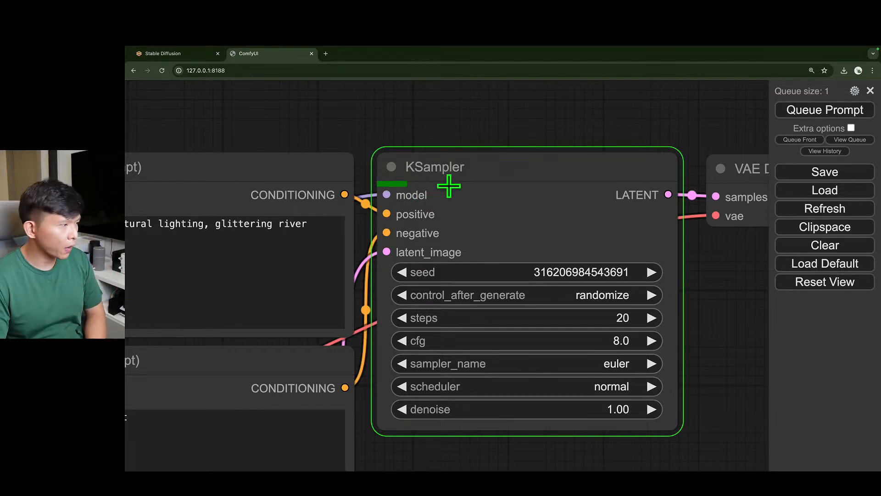
scroll(552, 246, "down", 4)
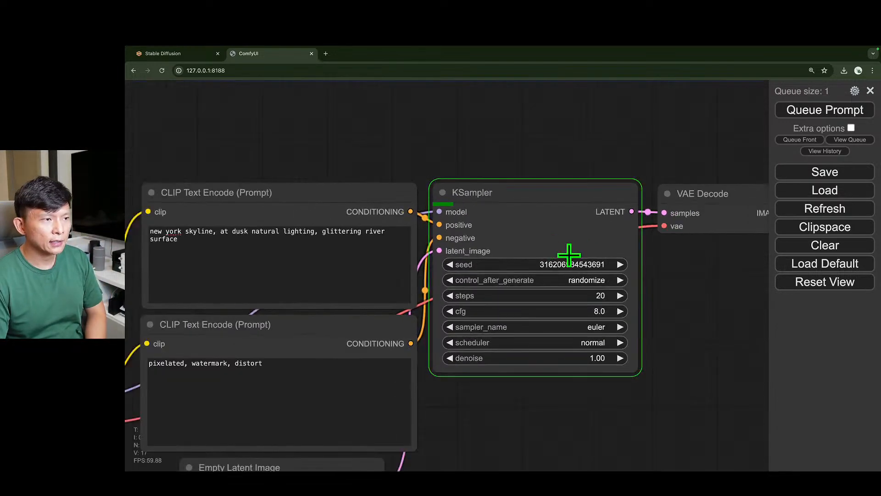
left_click_drag(700, 298, 499, 304)
left_click_drag(634, 296, 637, 278)
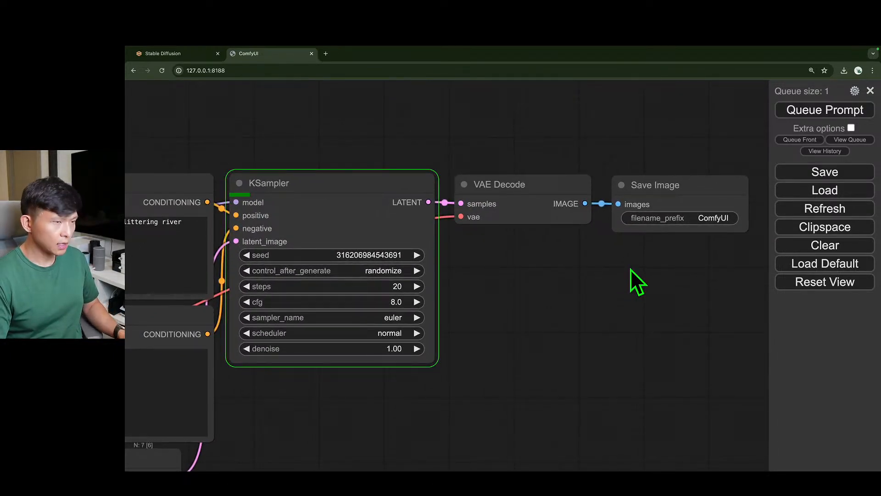
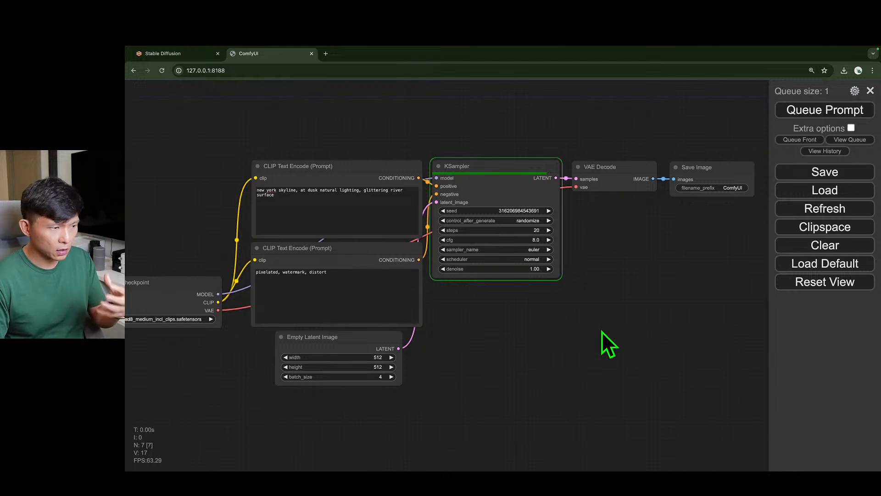
Glance at the Stable Diffusion web UI page and return to the ComfyUI workflow to check the VAE Decode and Save Image nodes
left_click(188, 58)
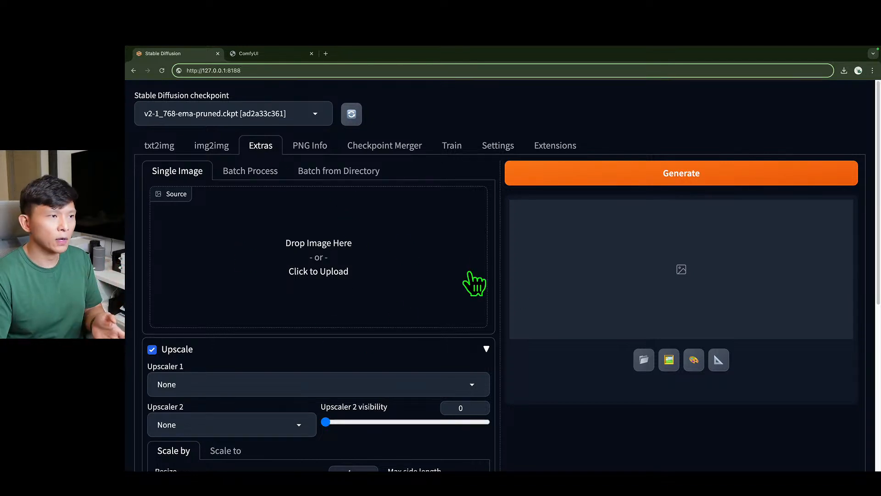
left_click(269, 56)
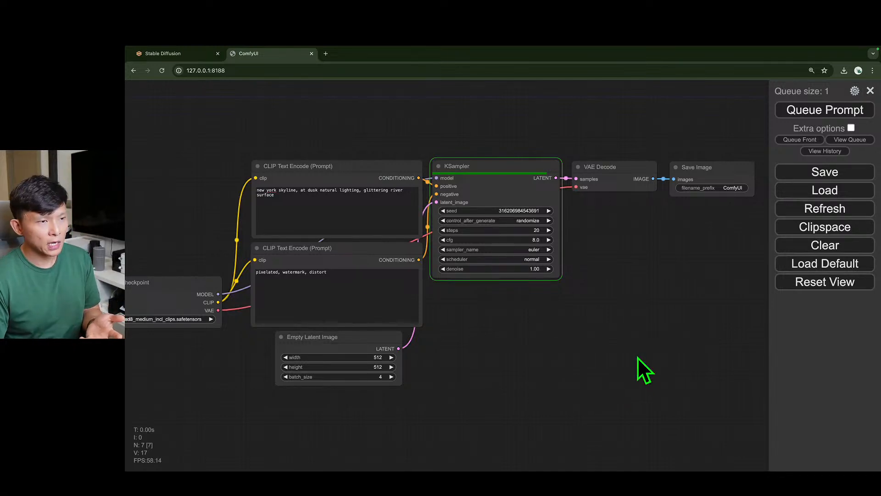
left_click_drag(634, 365, 569, 375)
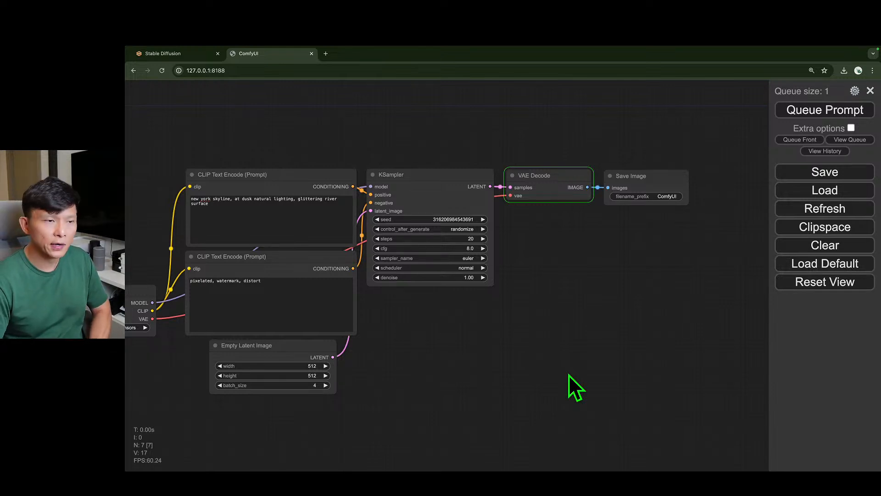
left_click_drag(646, 323, 574, 323)
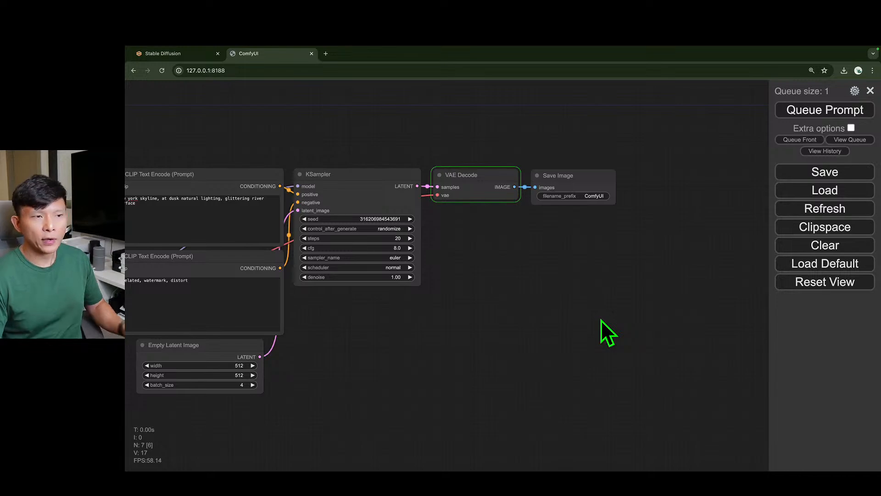
Enlarge the Save Image node on the canvas to show the four generated skyline images at a bigger size
left_click_drag(354, 339, 421, 324)
left_click_drag(678, 284, 615, 286)
scroll(679, 252, "up", 2)
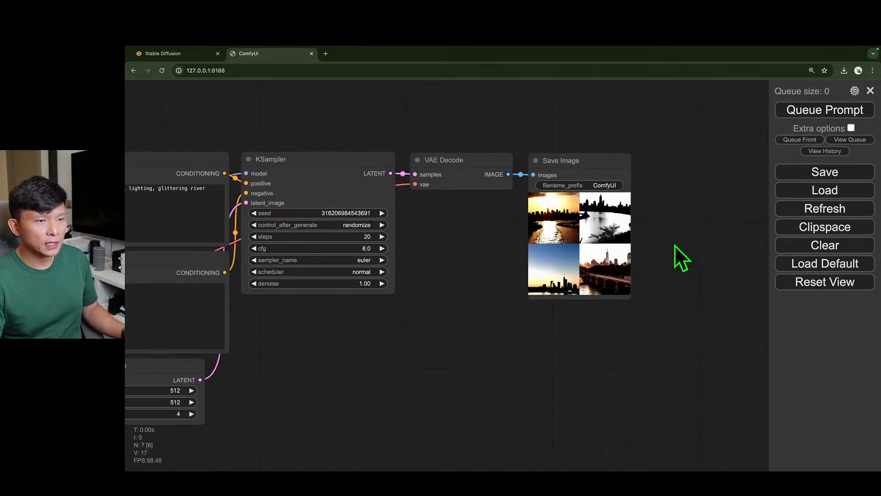
left_click_drag(710, 195, 556, 216)
left_click(442, 160)
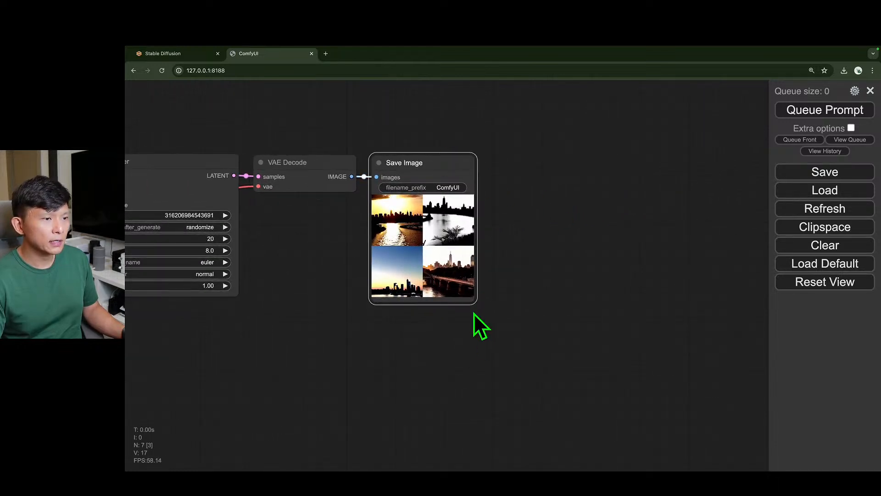
left_click_drag(478, 303, 625, 449)
left_click_drag(668, 392, 641, 342)
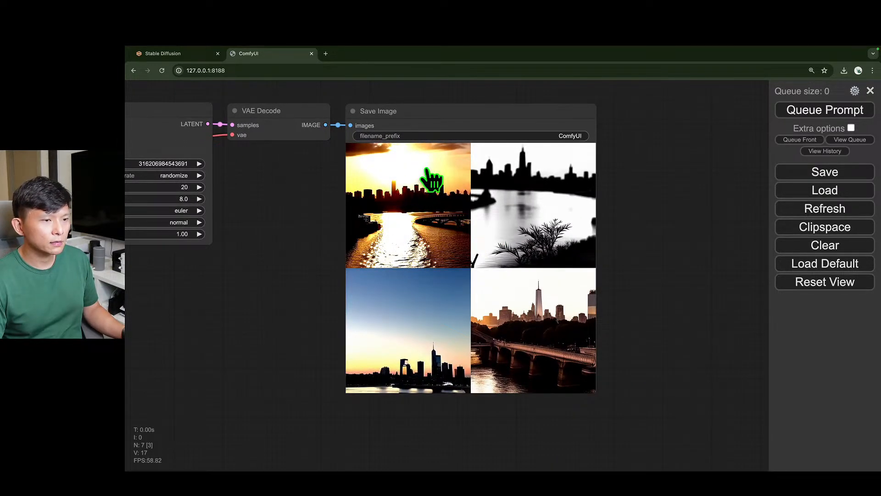
View the first and third generated images individually in the Save Image node, returning to the four-image grid after each
left_click(404, 221)
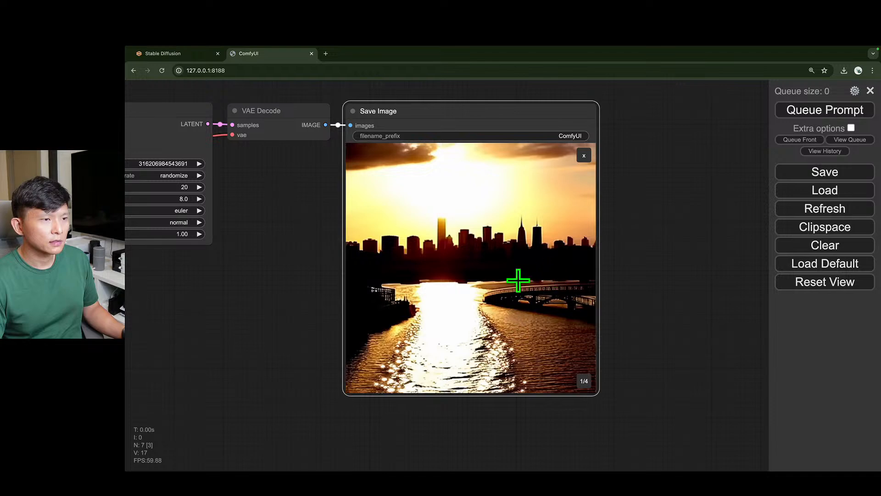
left_click(583, 156)
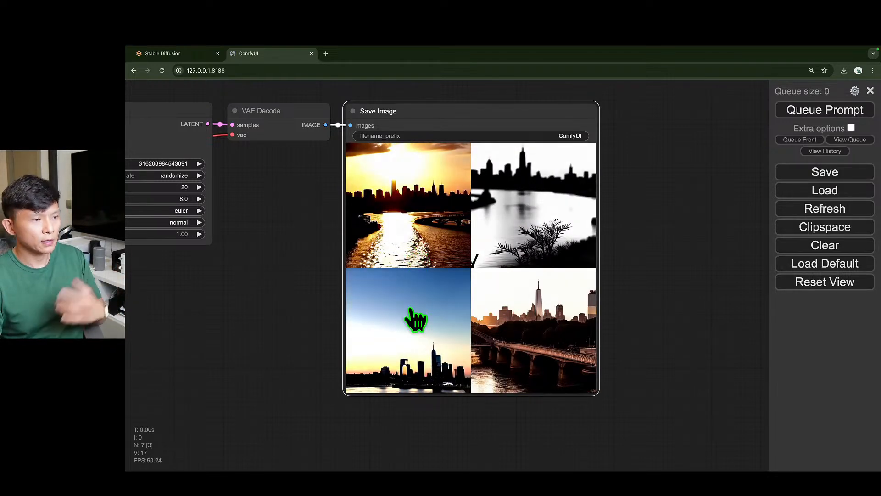
left_click(417, 329)
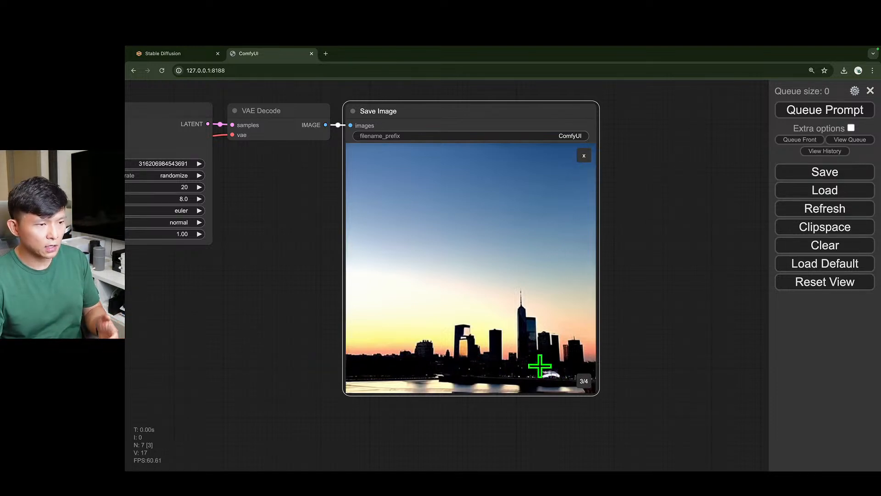
left_click(583, 156)
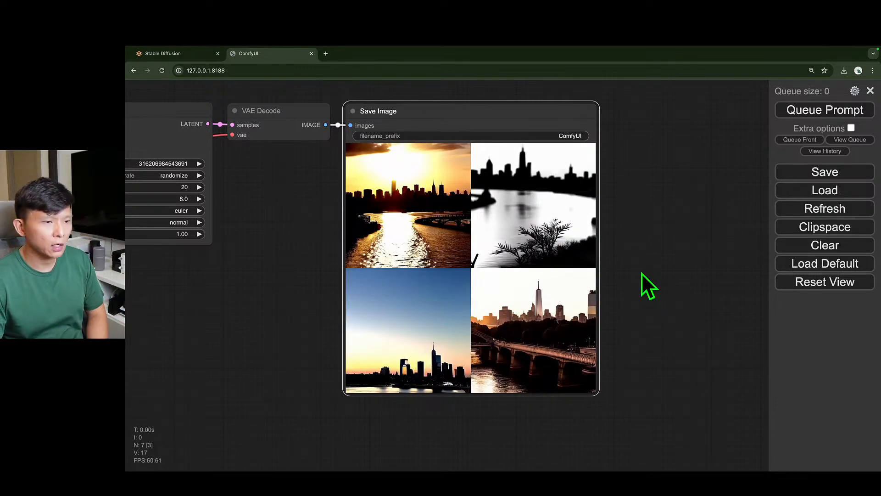
left_click_drag(288, 256, 362, 271)
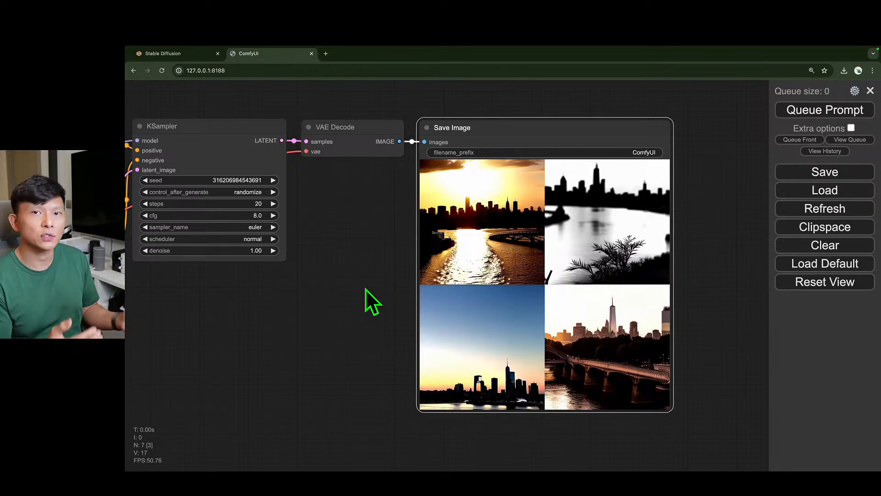
left_click(365, 288)
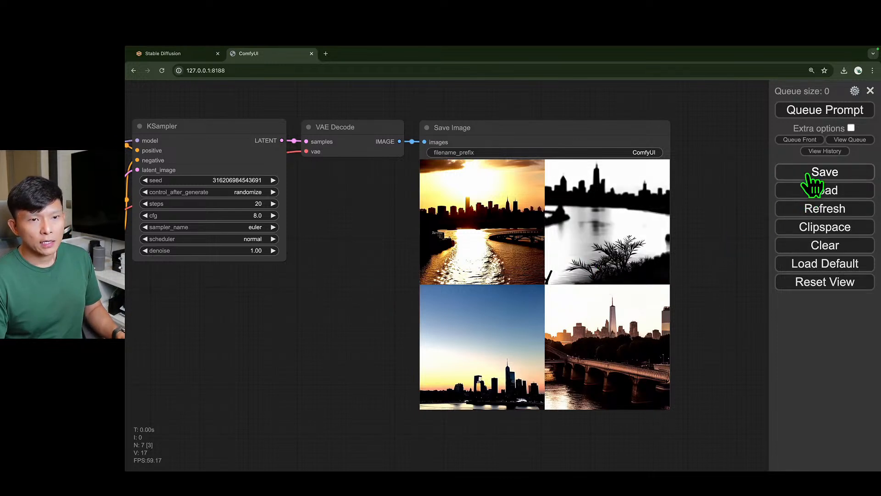
Open the first skyline image in the Save Image node and download it as a PNG file
left_click(480, 219)
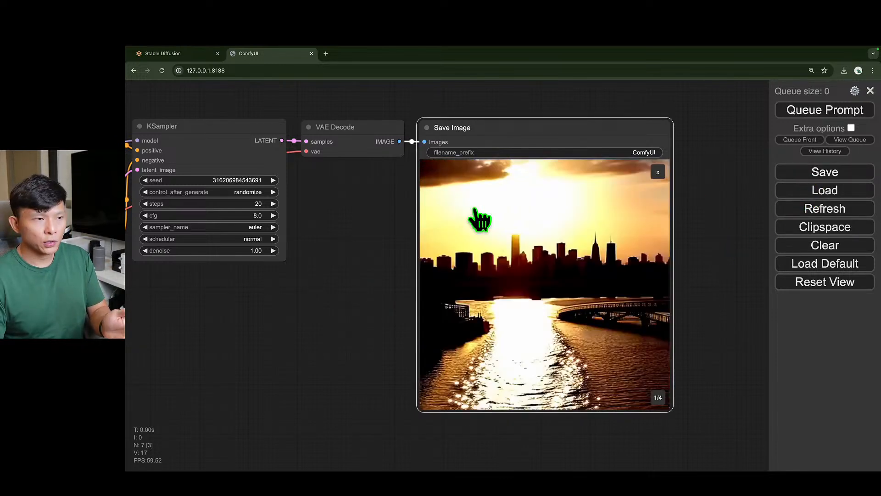
right_click(549, 210)
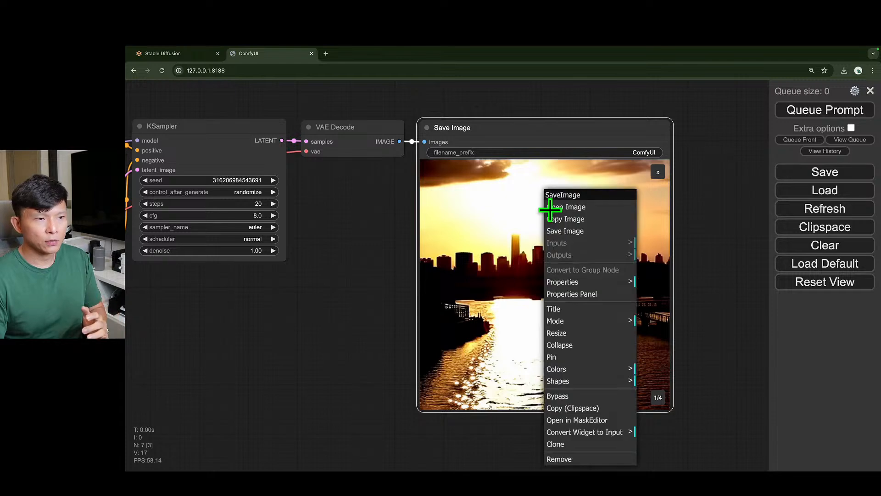
left_click(585, 230)
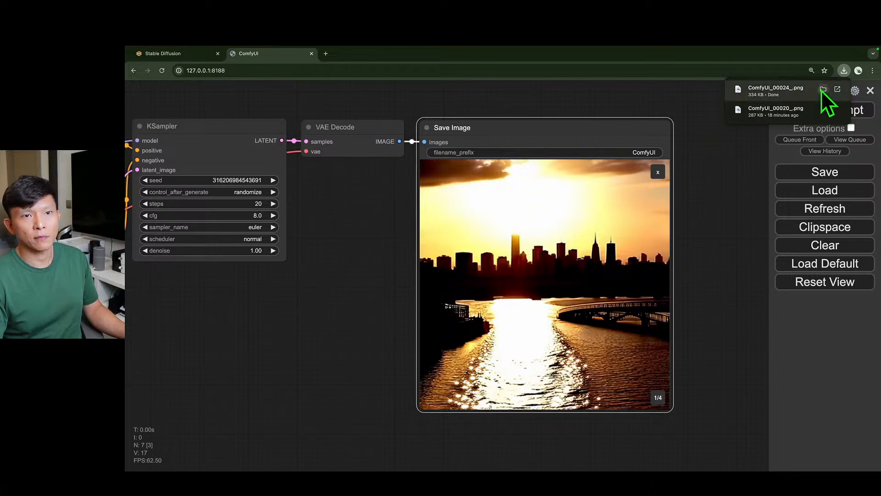
left_click(745, 237)
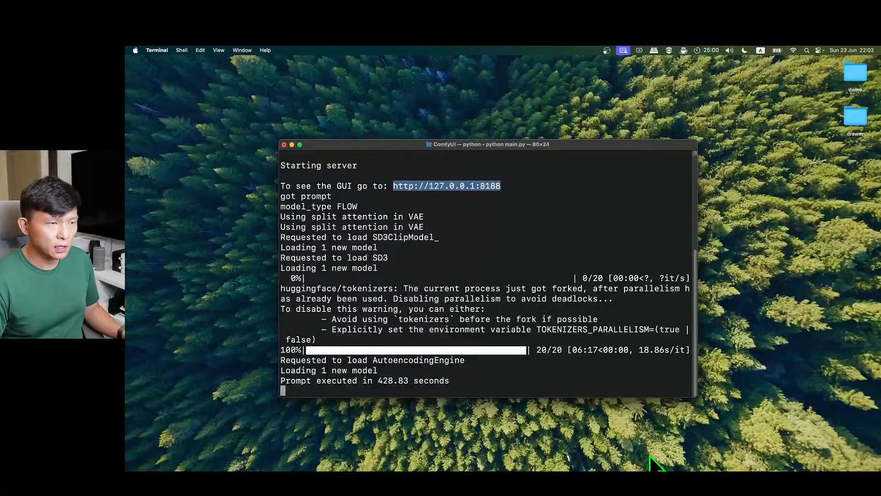
Switch to Finder and open ComfyUI's output folder under Documents, case-done-codes, other repos
left_click(378, 455)
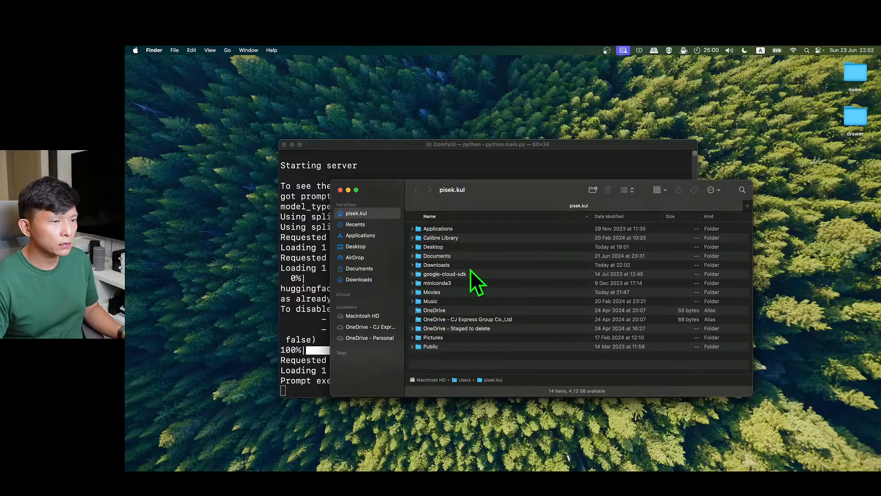
double_click(468, 256)
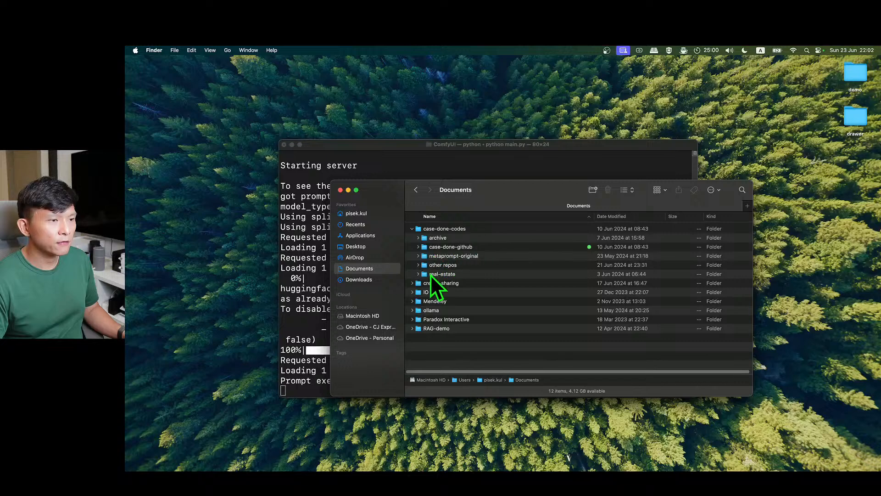
double_click(469, 265)
left_click(446, 237)
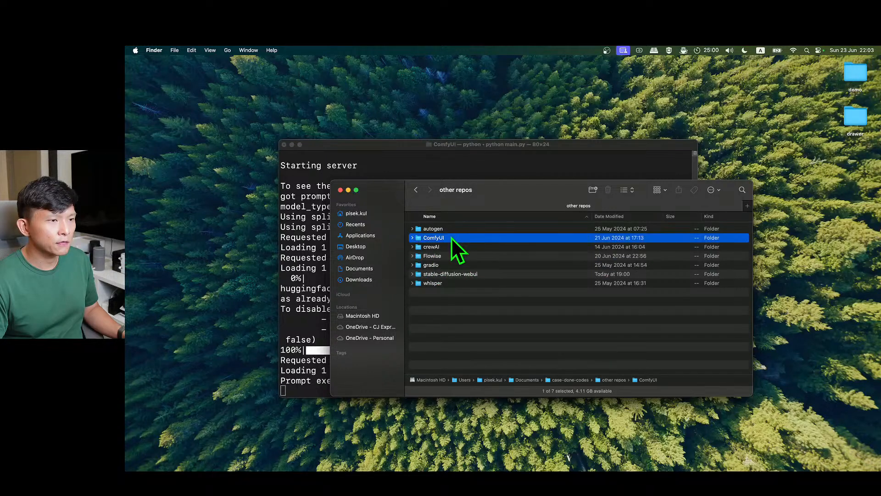
double_click(447, 237)
scroll(500, 310, "down", 3)
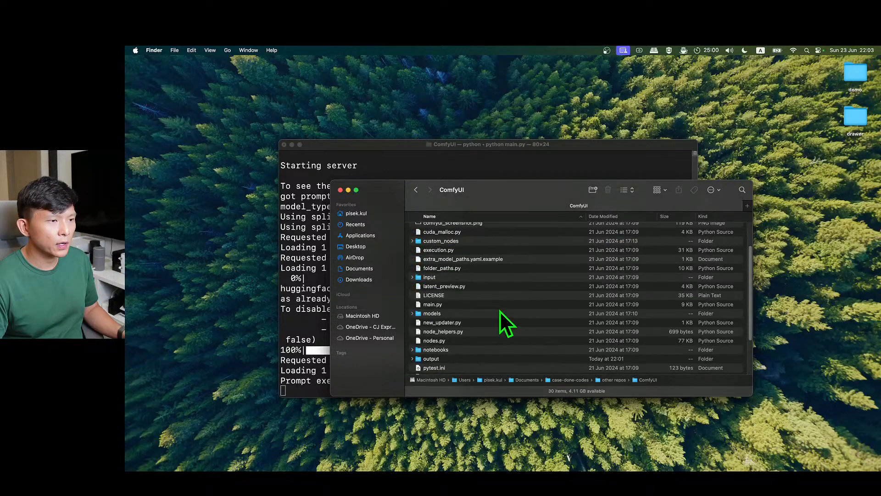
double_click(440, 359)
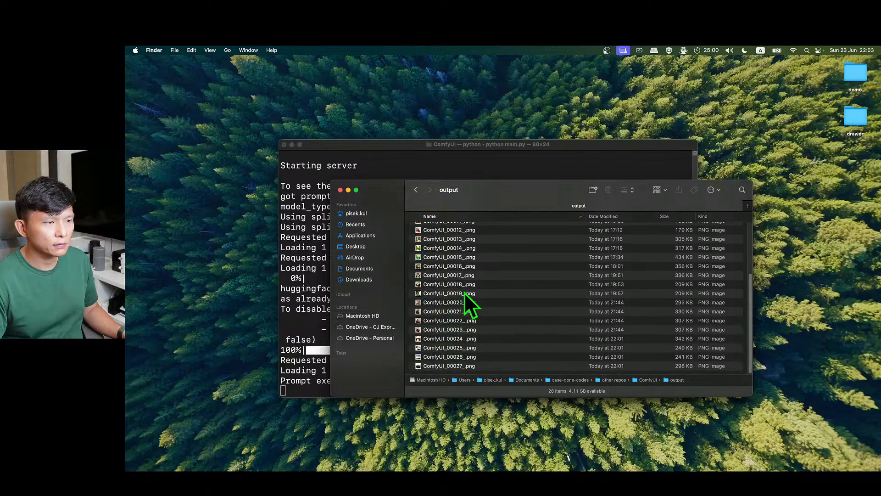
Look through the generated PNG files in the output folder and close the Finder window
scroll(461, 313, "down", 5)
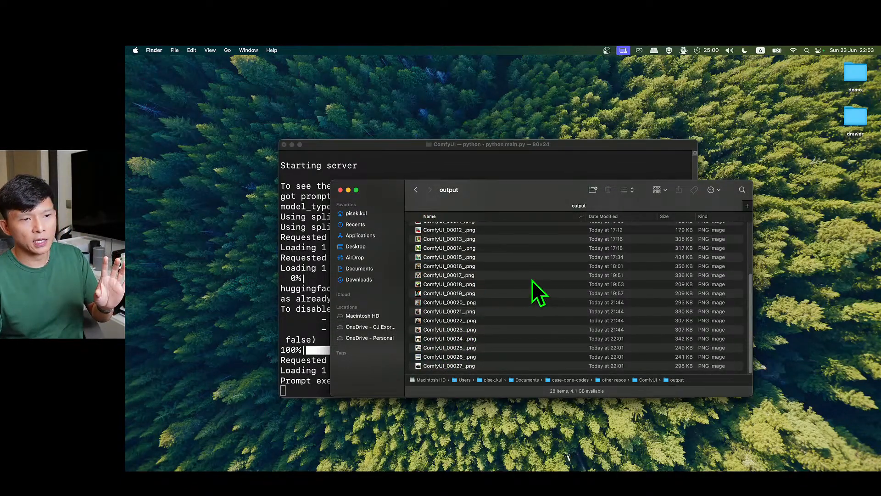
left_click_drag(517, 195, 487, 203)
scroll(493, 321, "up", 5)
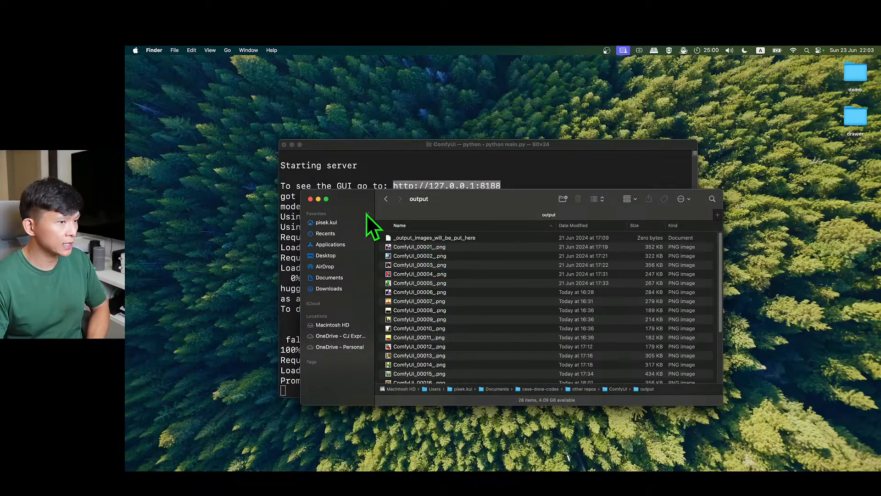
left_click(310, 199)
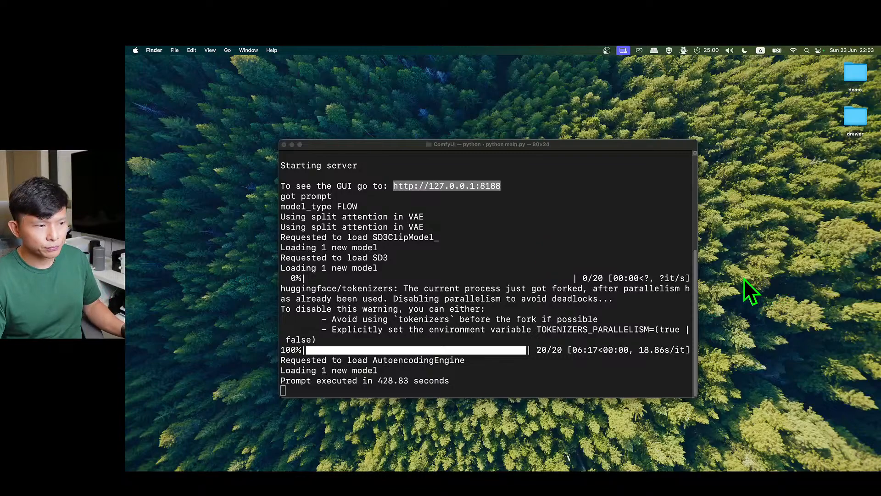